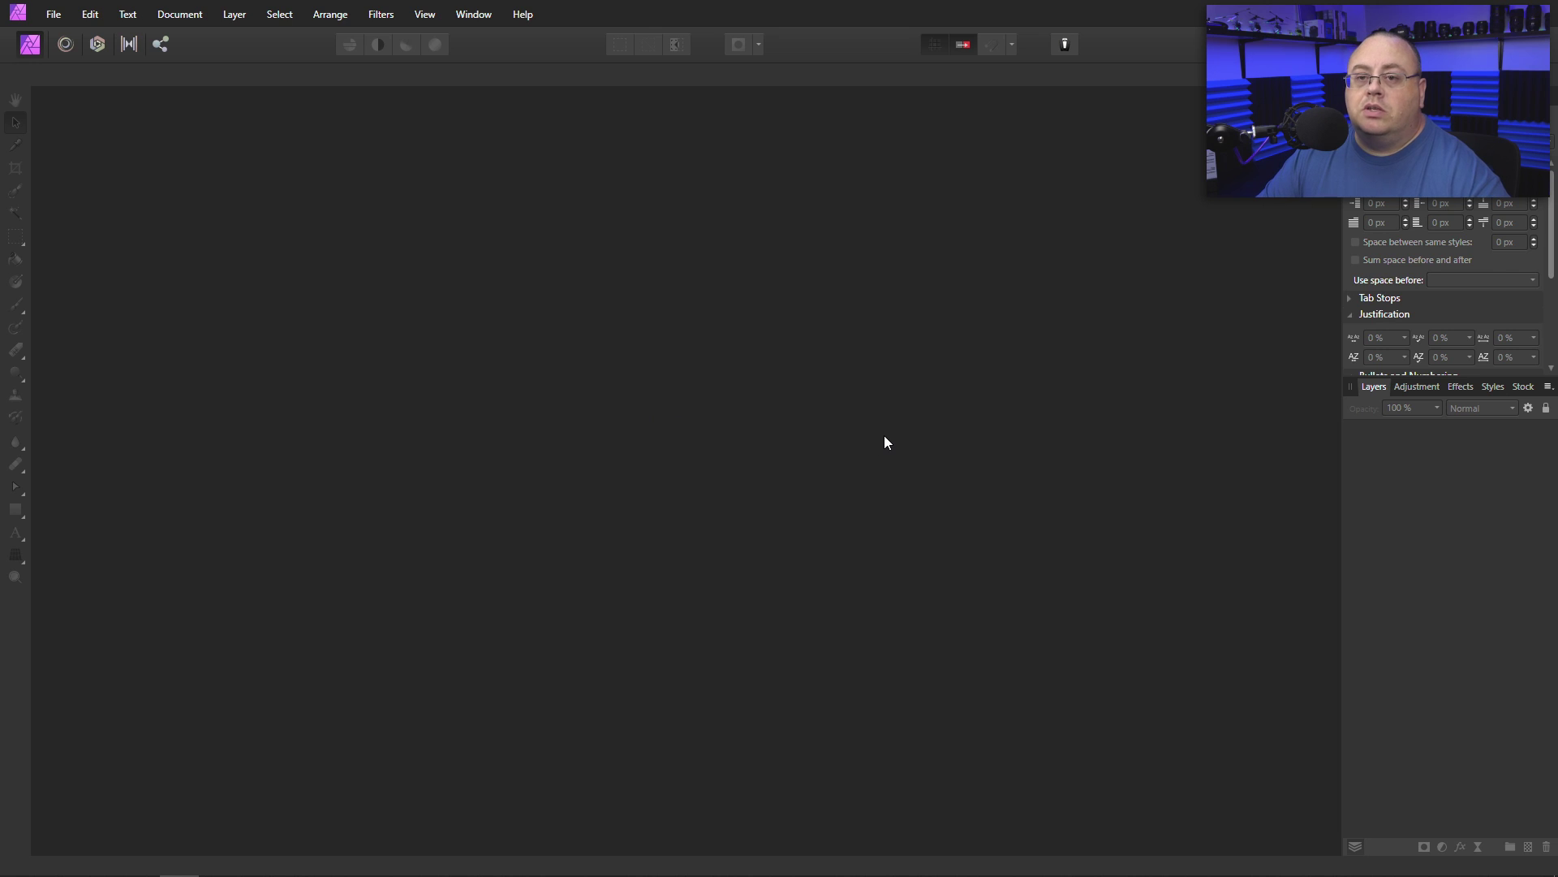
Create a new transparent 1920 × 1080 px document from the Web preset FHD 1080p
left_click(53, 15)
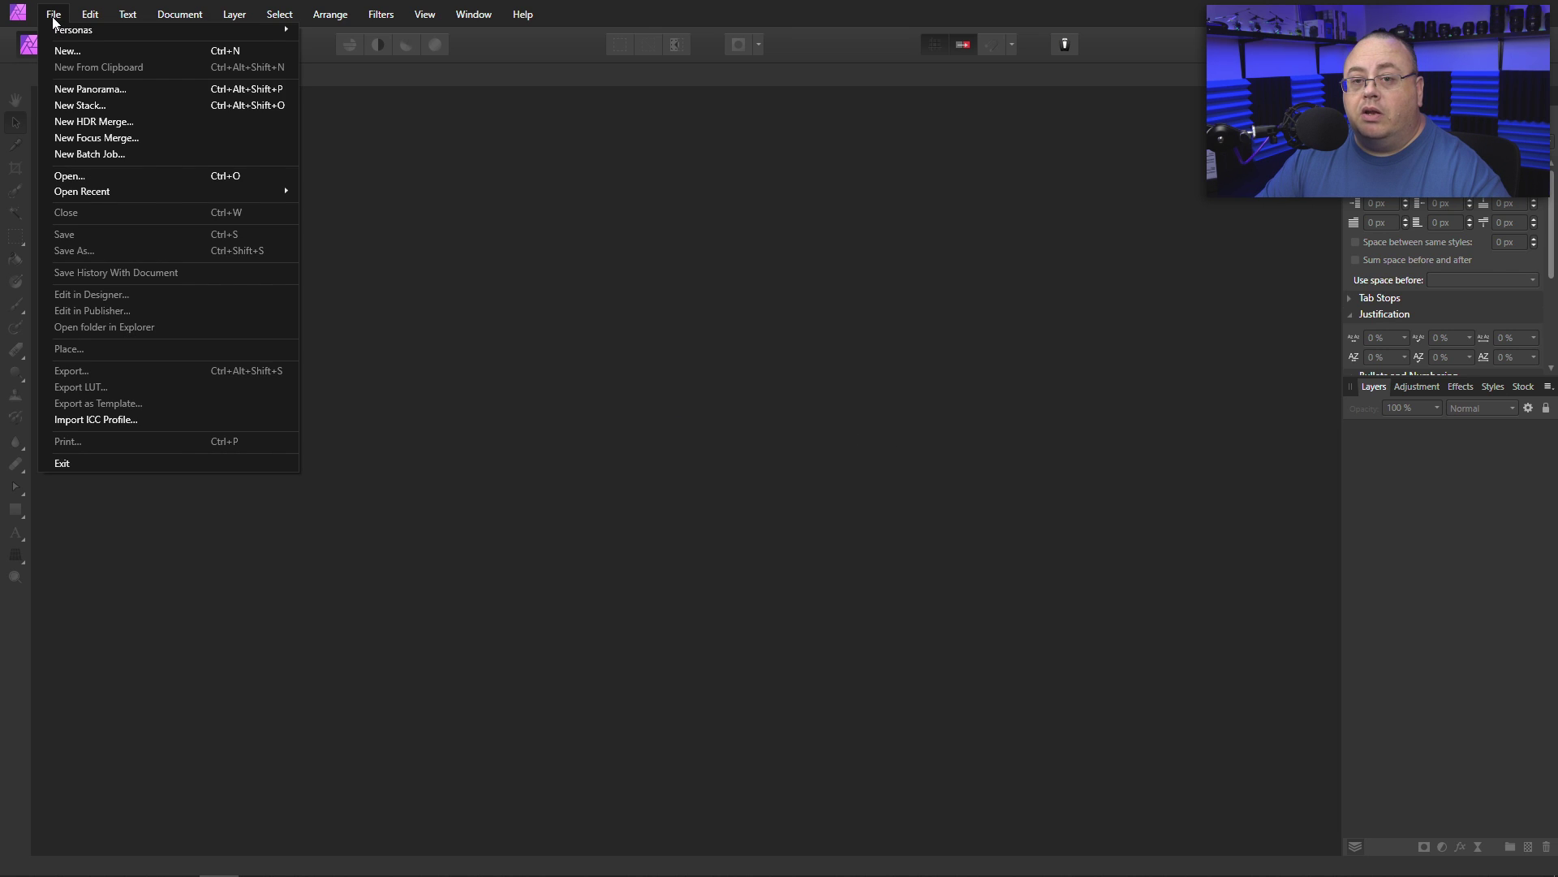
left_click(72, 55)
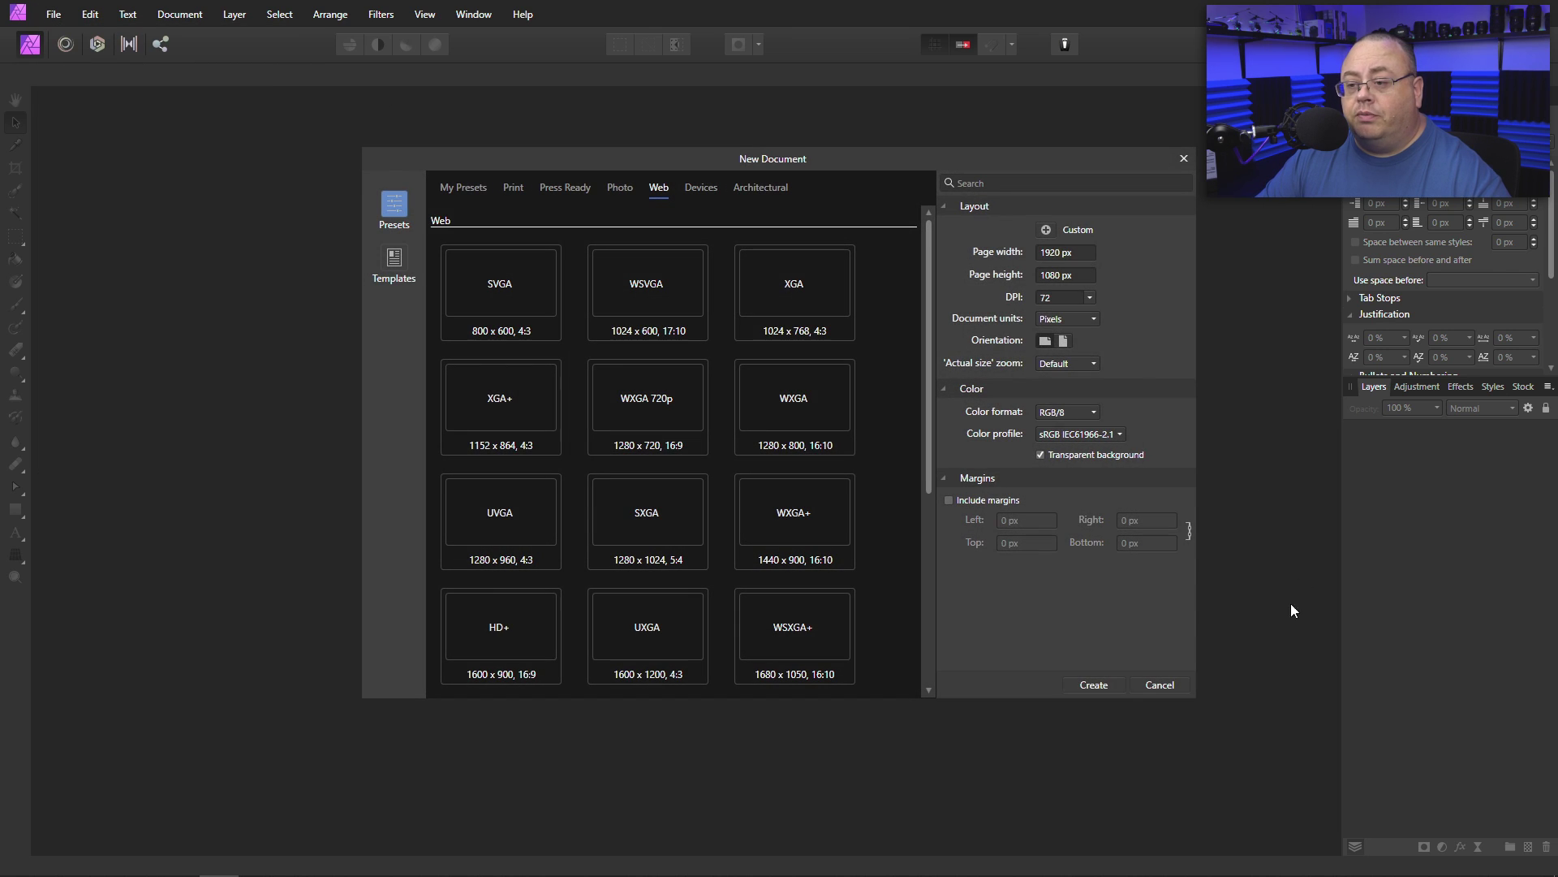
scroll(584, 460, "down", 3)
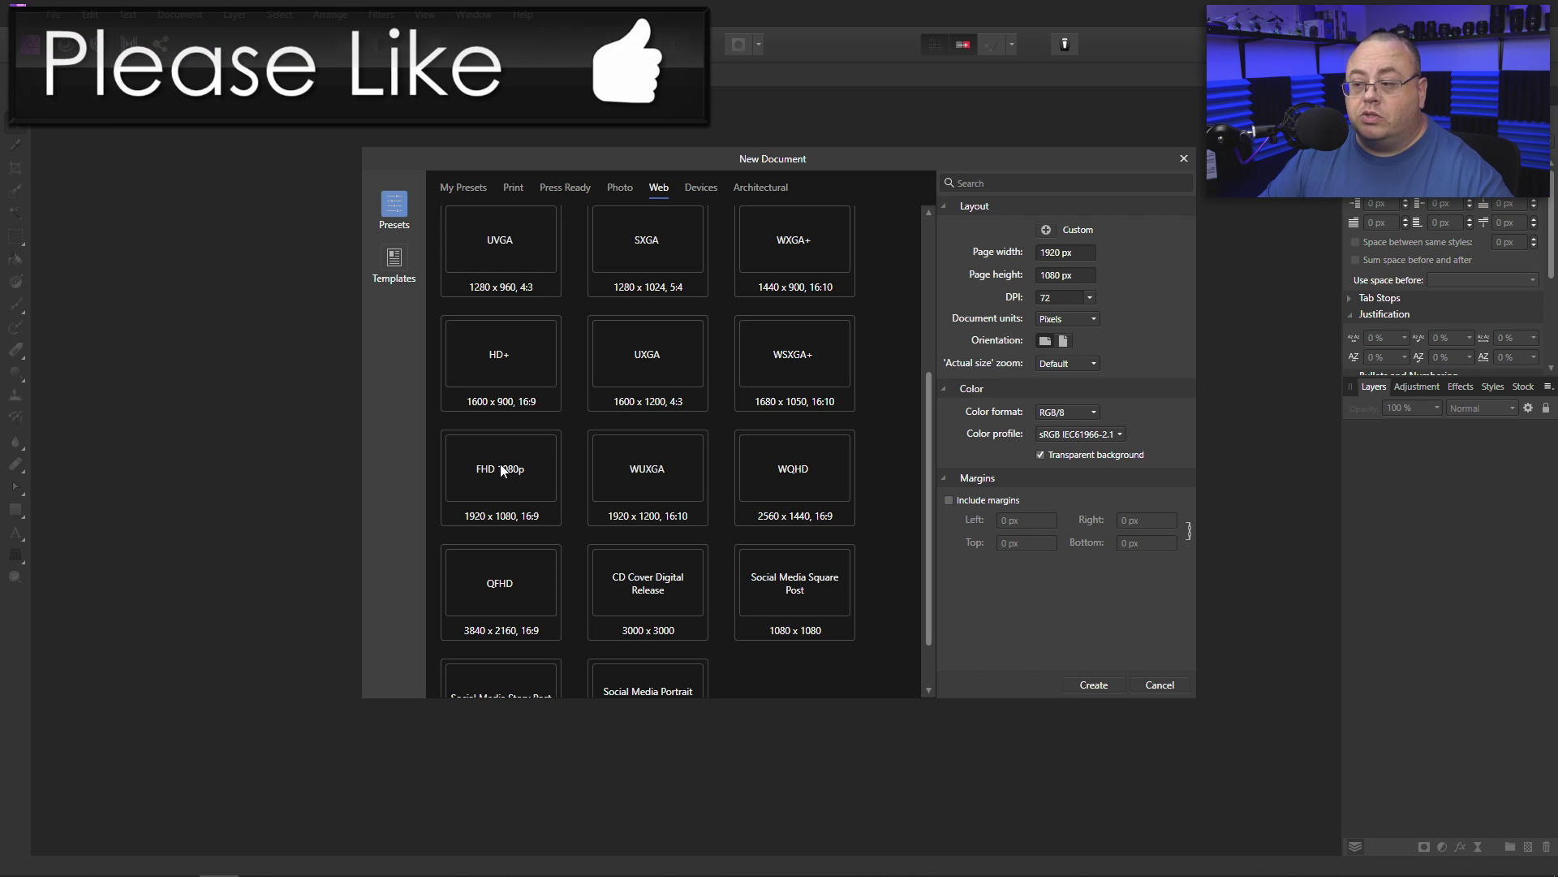
left_click(500, 464)
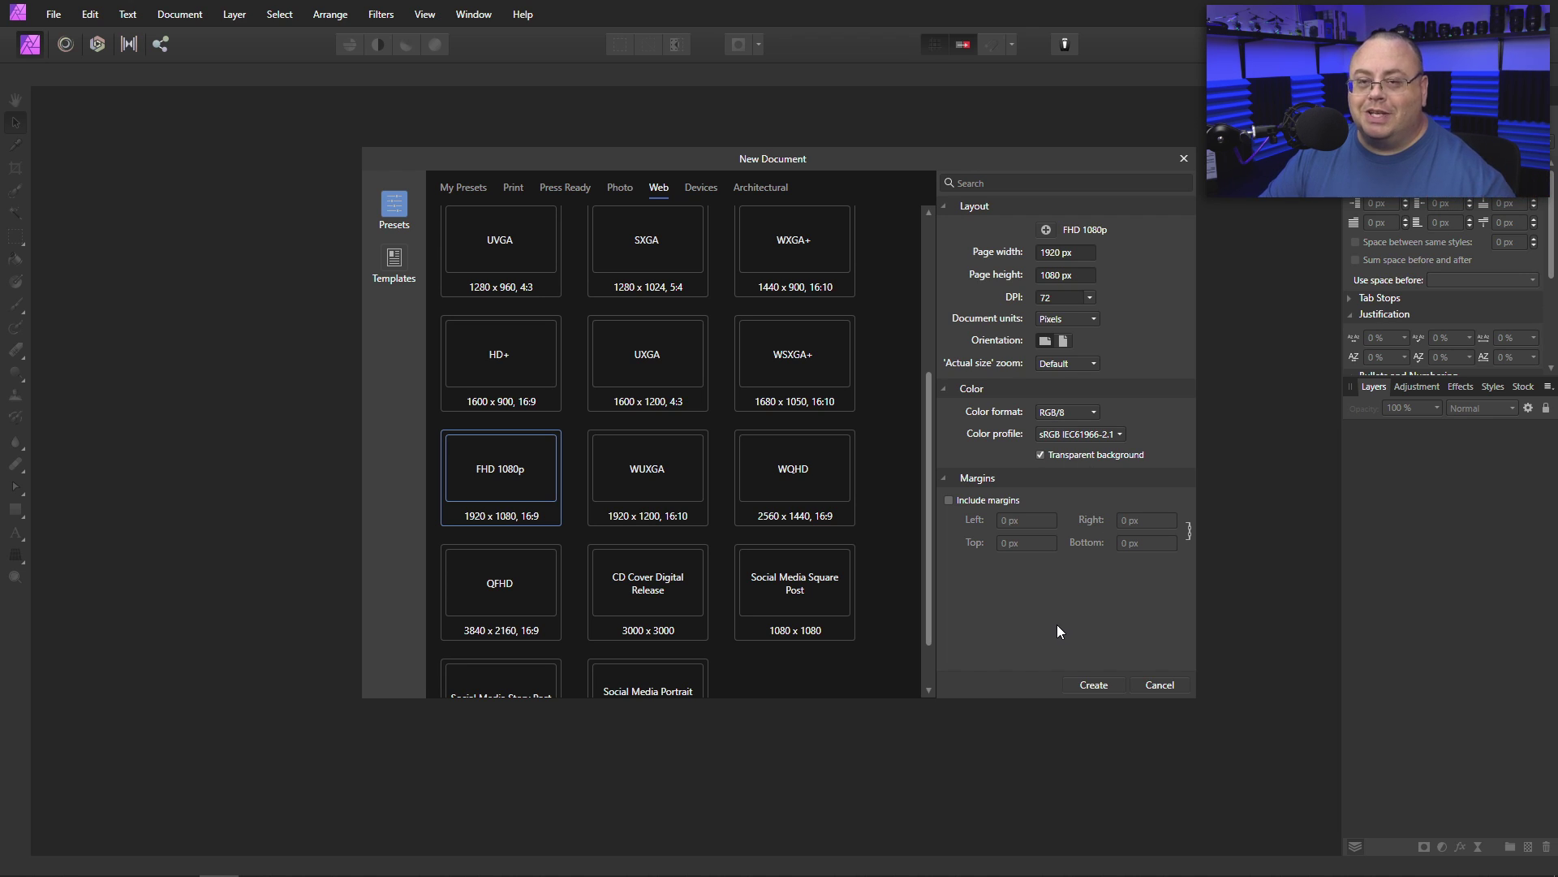
left_click(1092, 684)
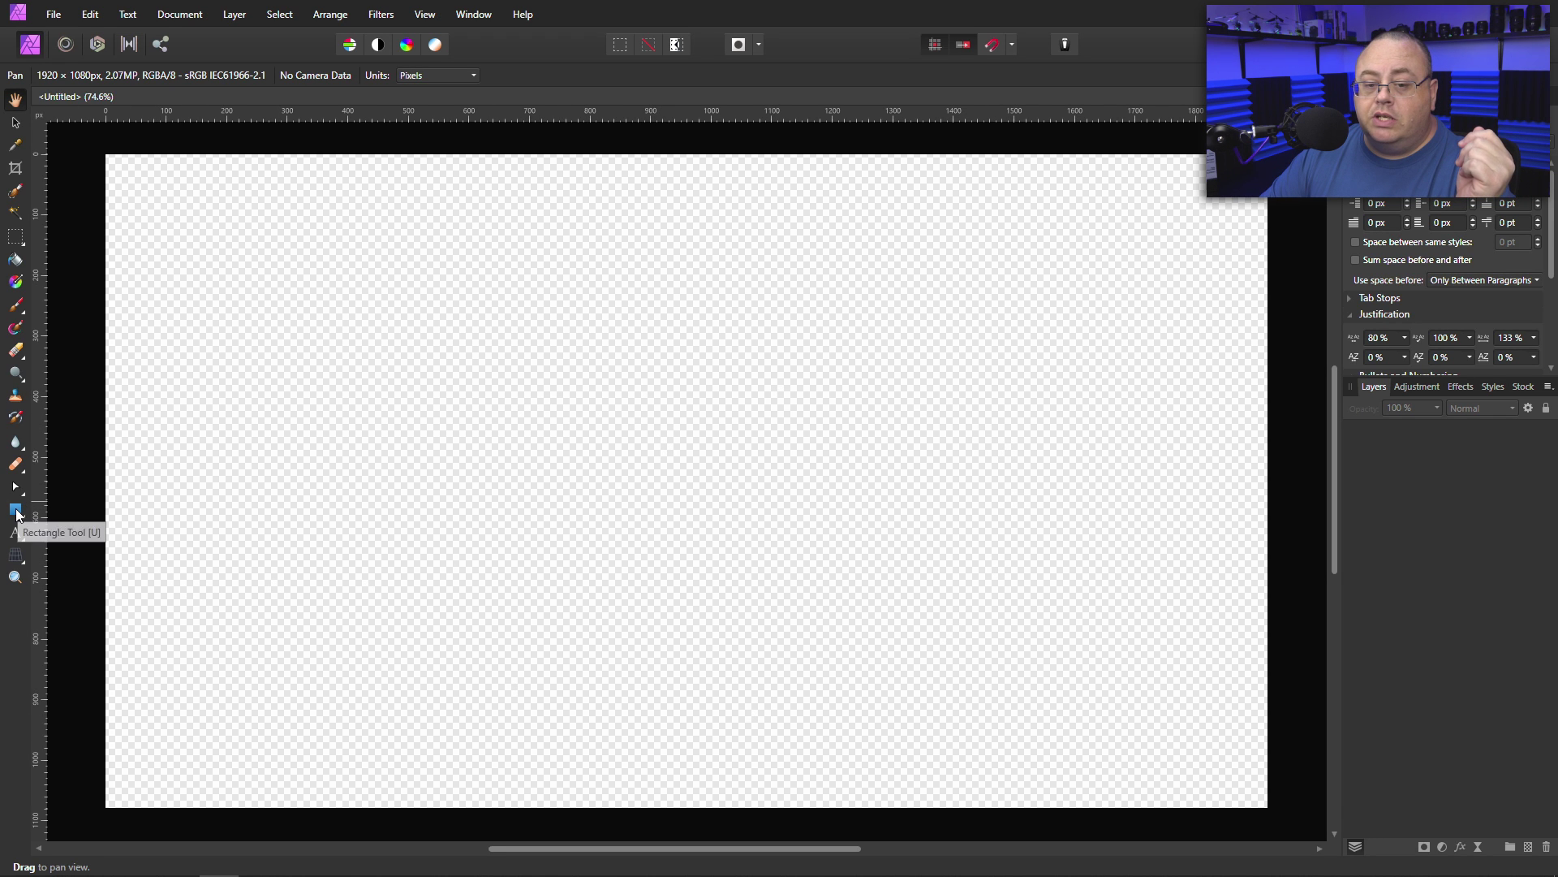
Draw a wide, thin rectangle bar across the bottom of the canvas and select its fill
left_click(16, 511)
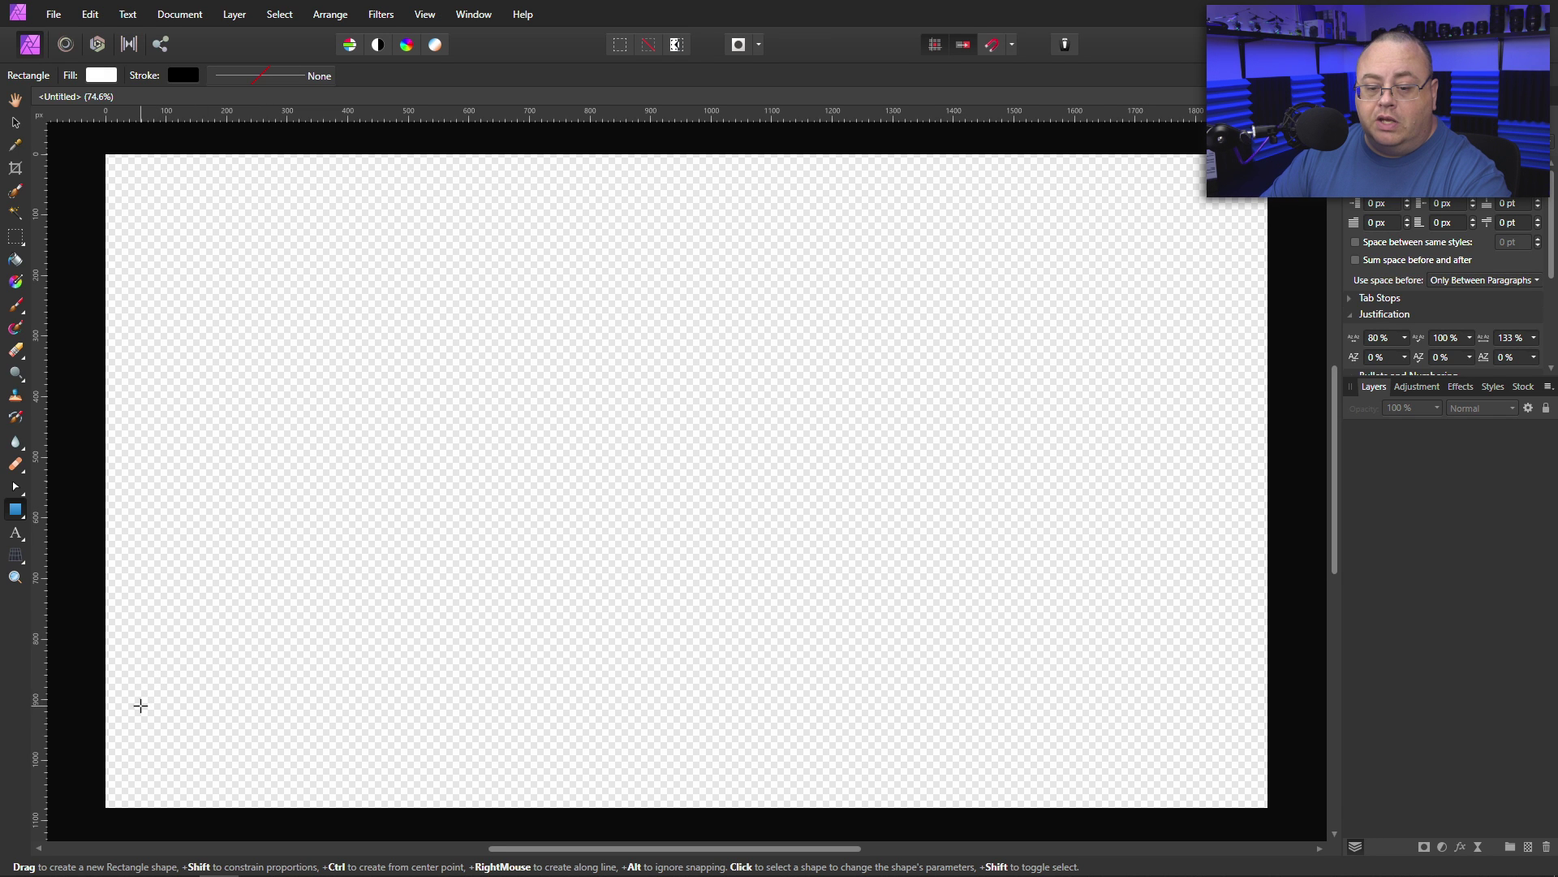
left_click_drag(145, 707, 1249, 766)
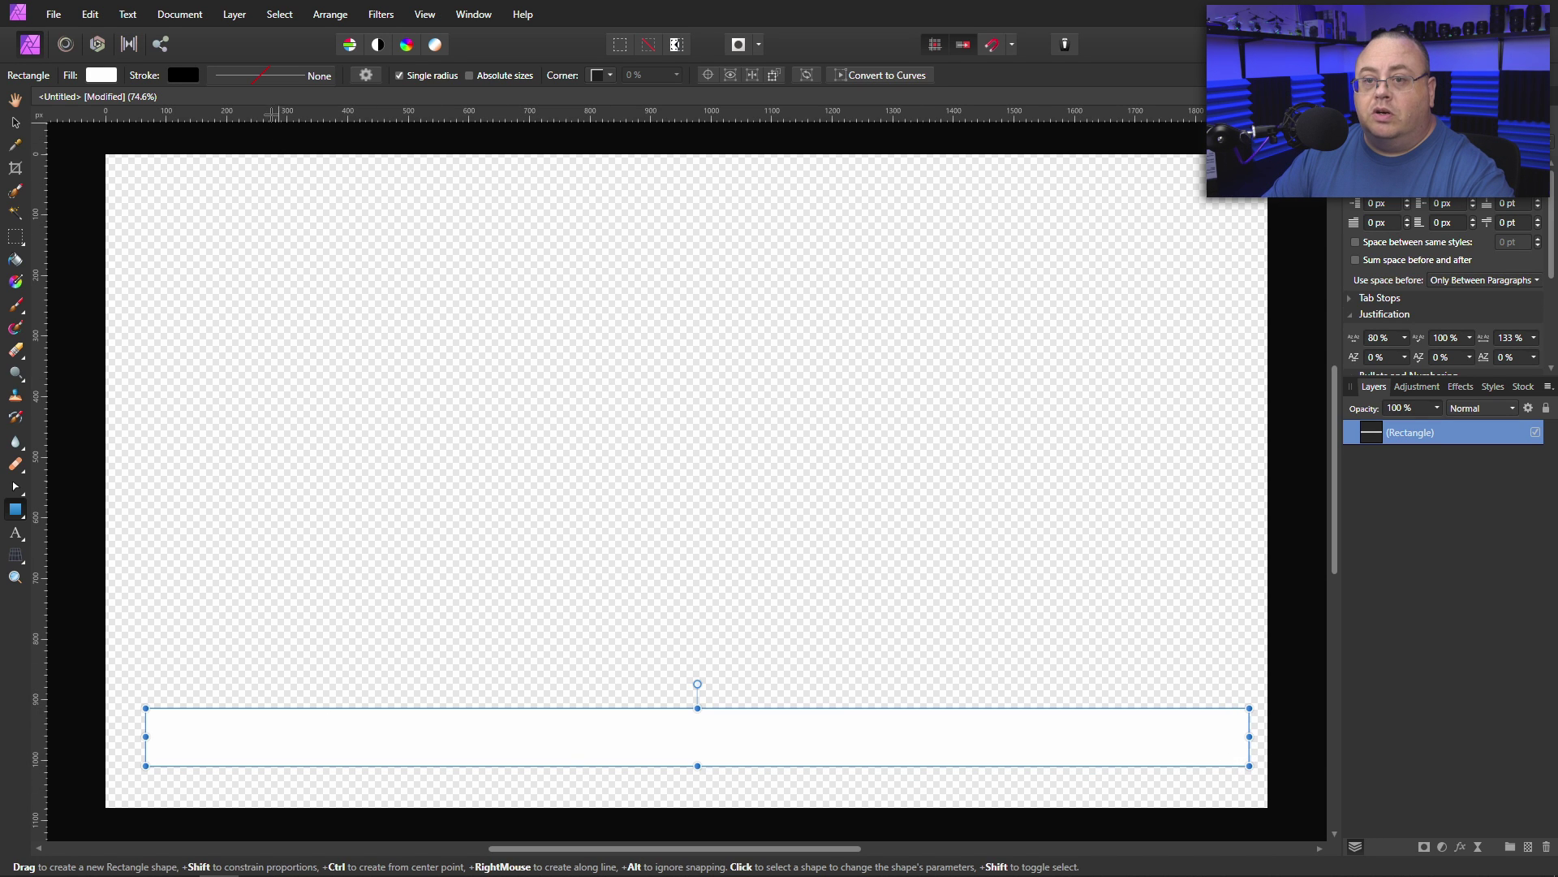
left_click(100, 75)
Fill the bar black, give it a 16 px outer shadow, and enable Gradient Overlay
left_click(193, 264)
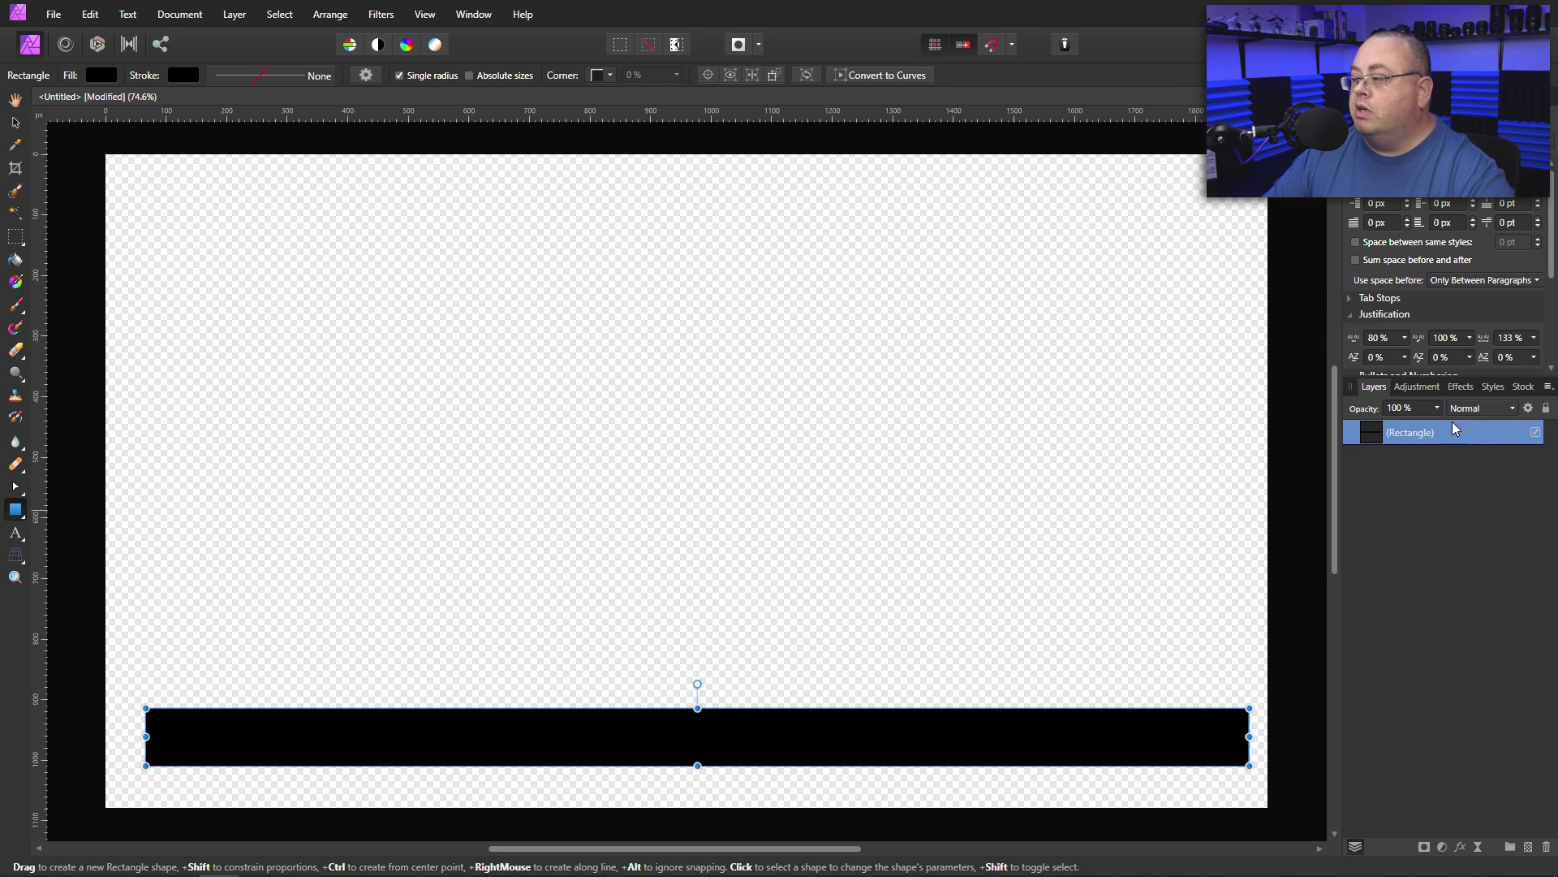
left_click(1465, 385)
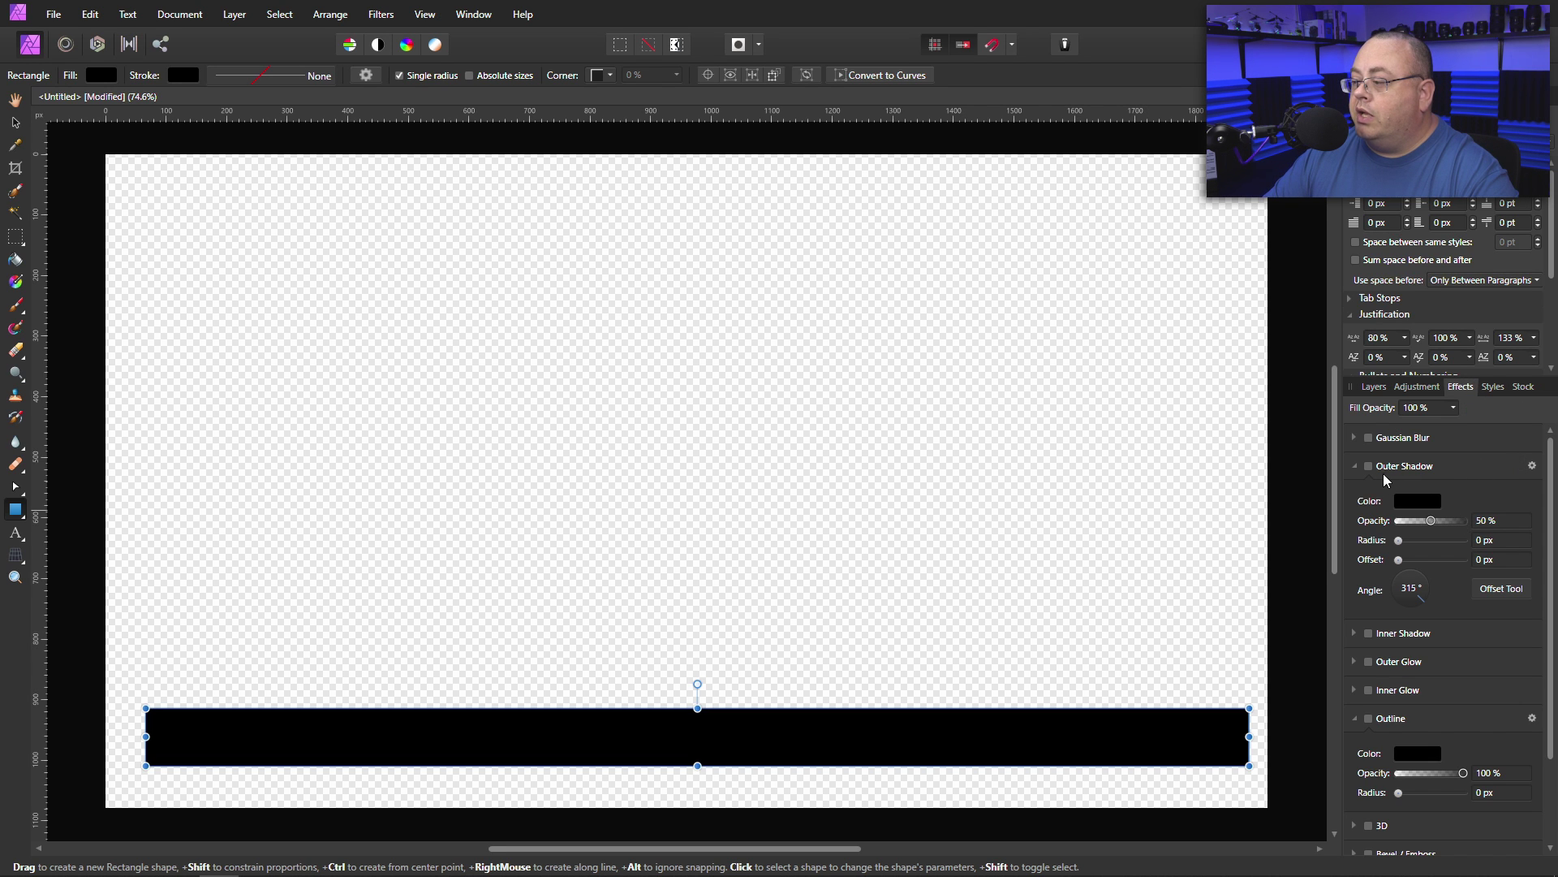
left_click(1483, 541)
type("16")
key("Return")
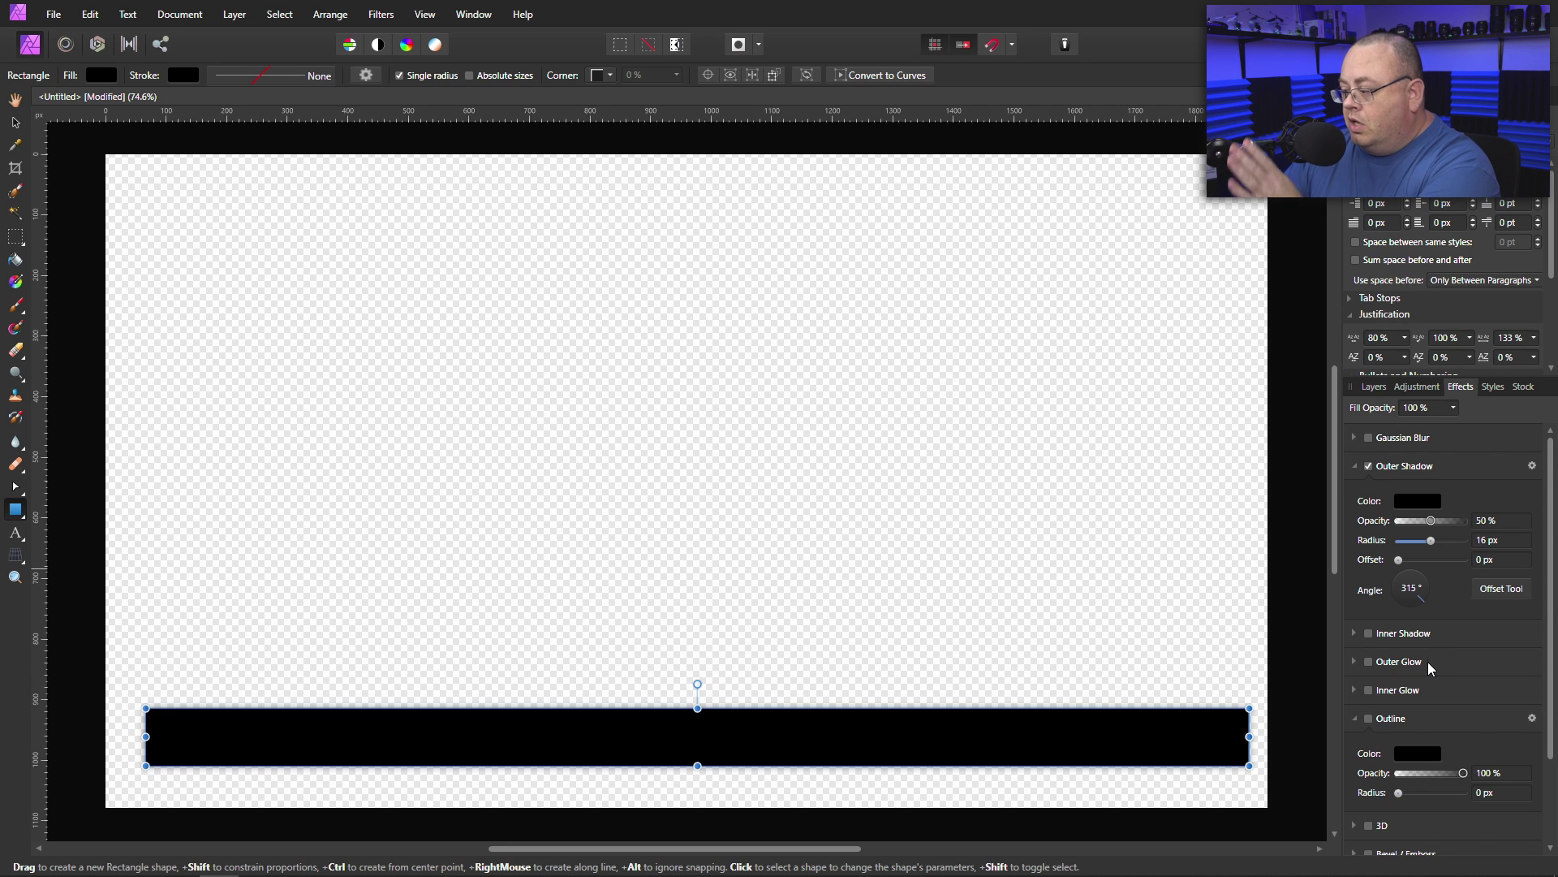
scroll(1434, 669, "down", 2)
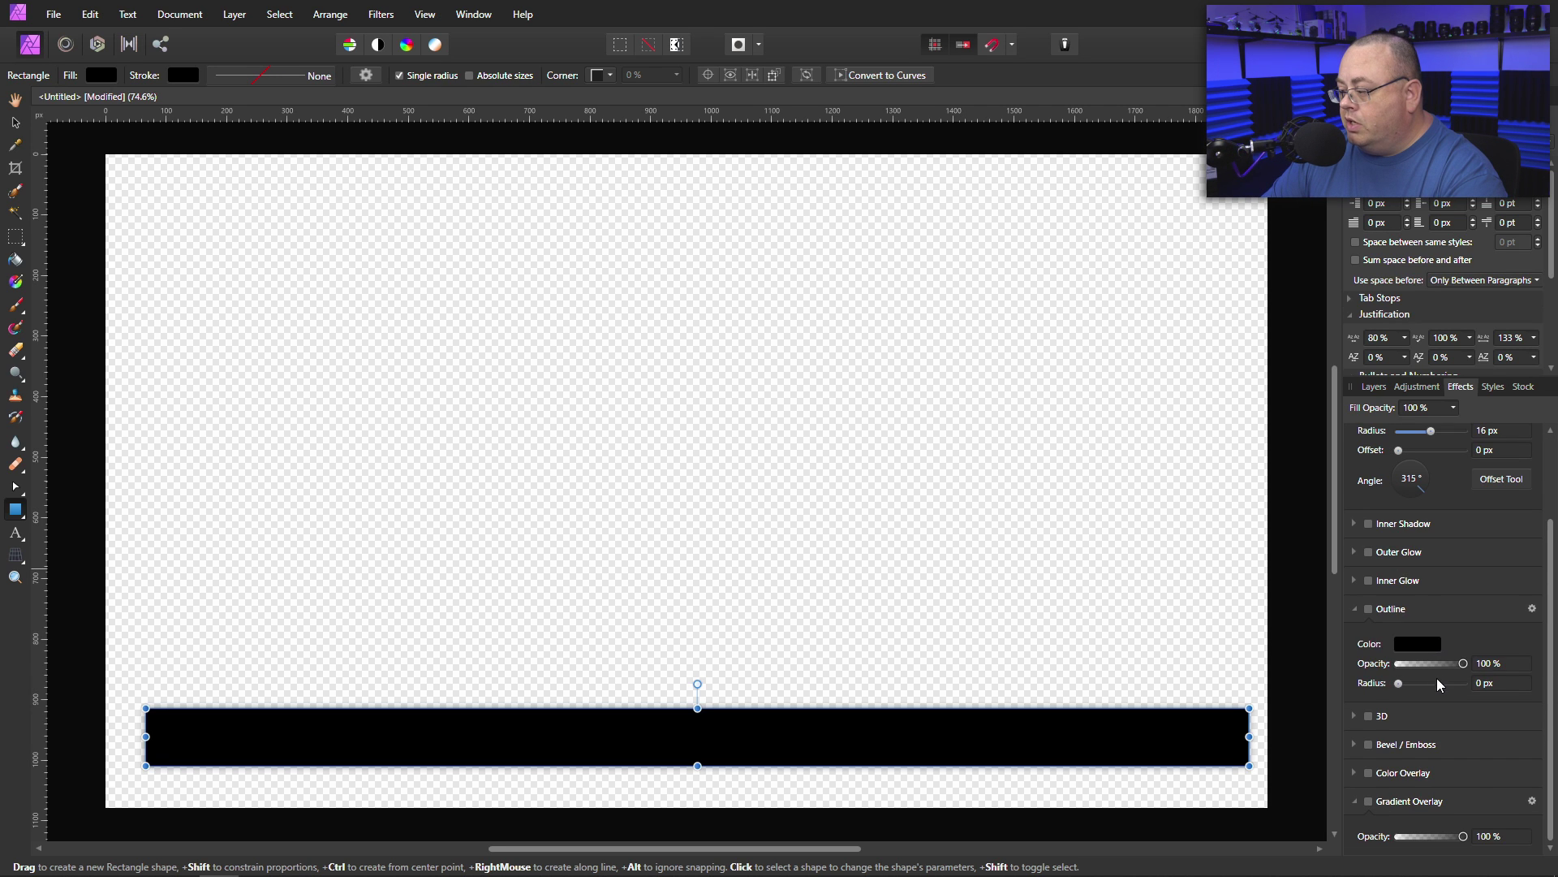
left_click(1411, 802)
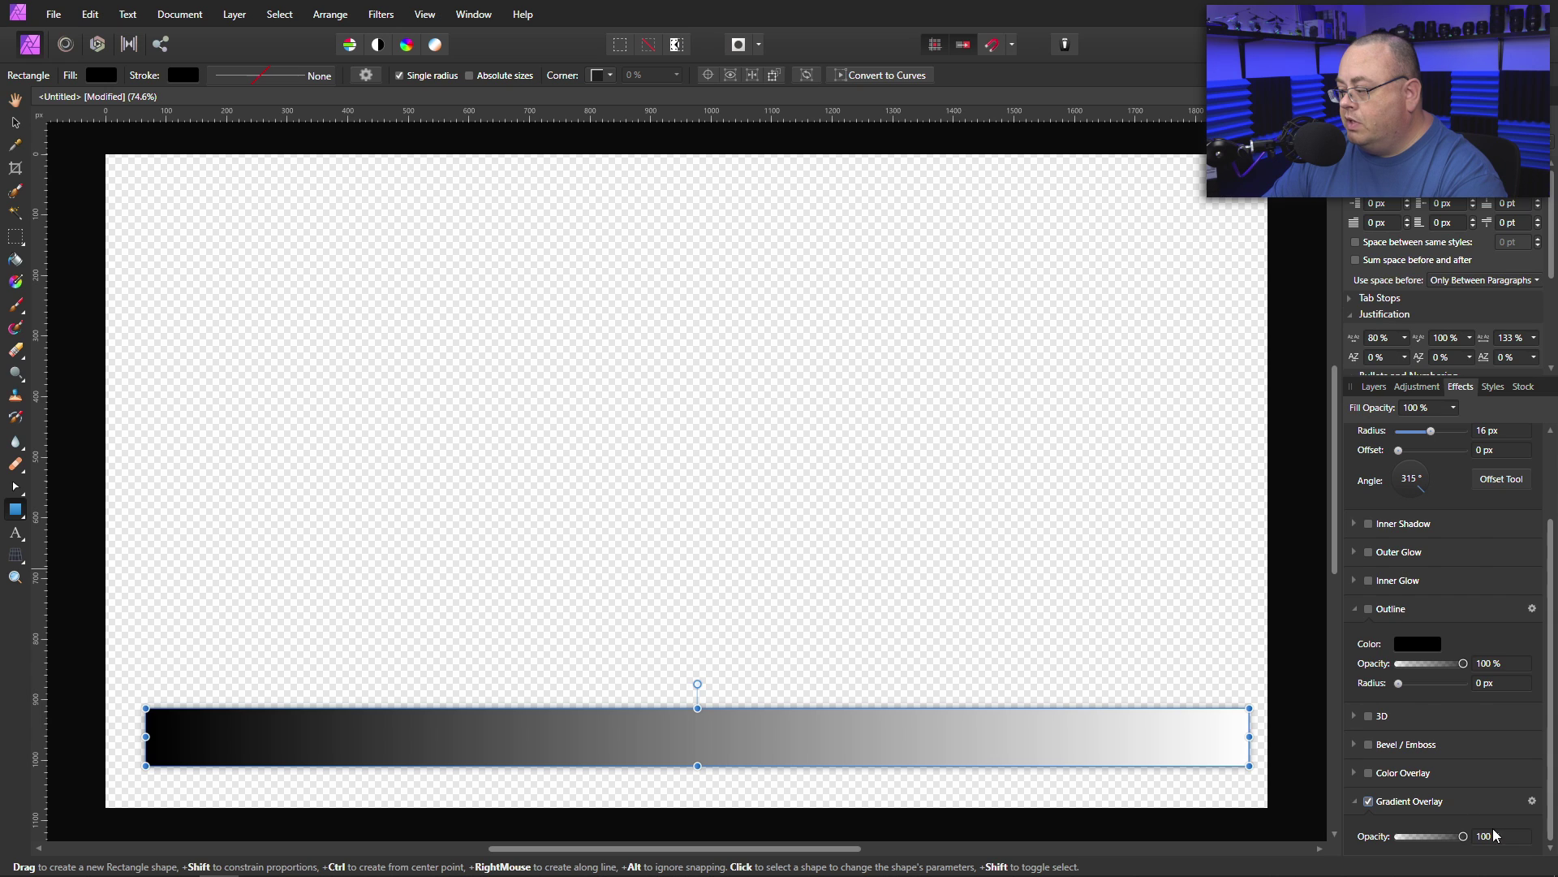
Set the gradient overlay to a 90° angle at 50% opacity and add a 3D effect
left_click(1532, 802)
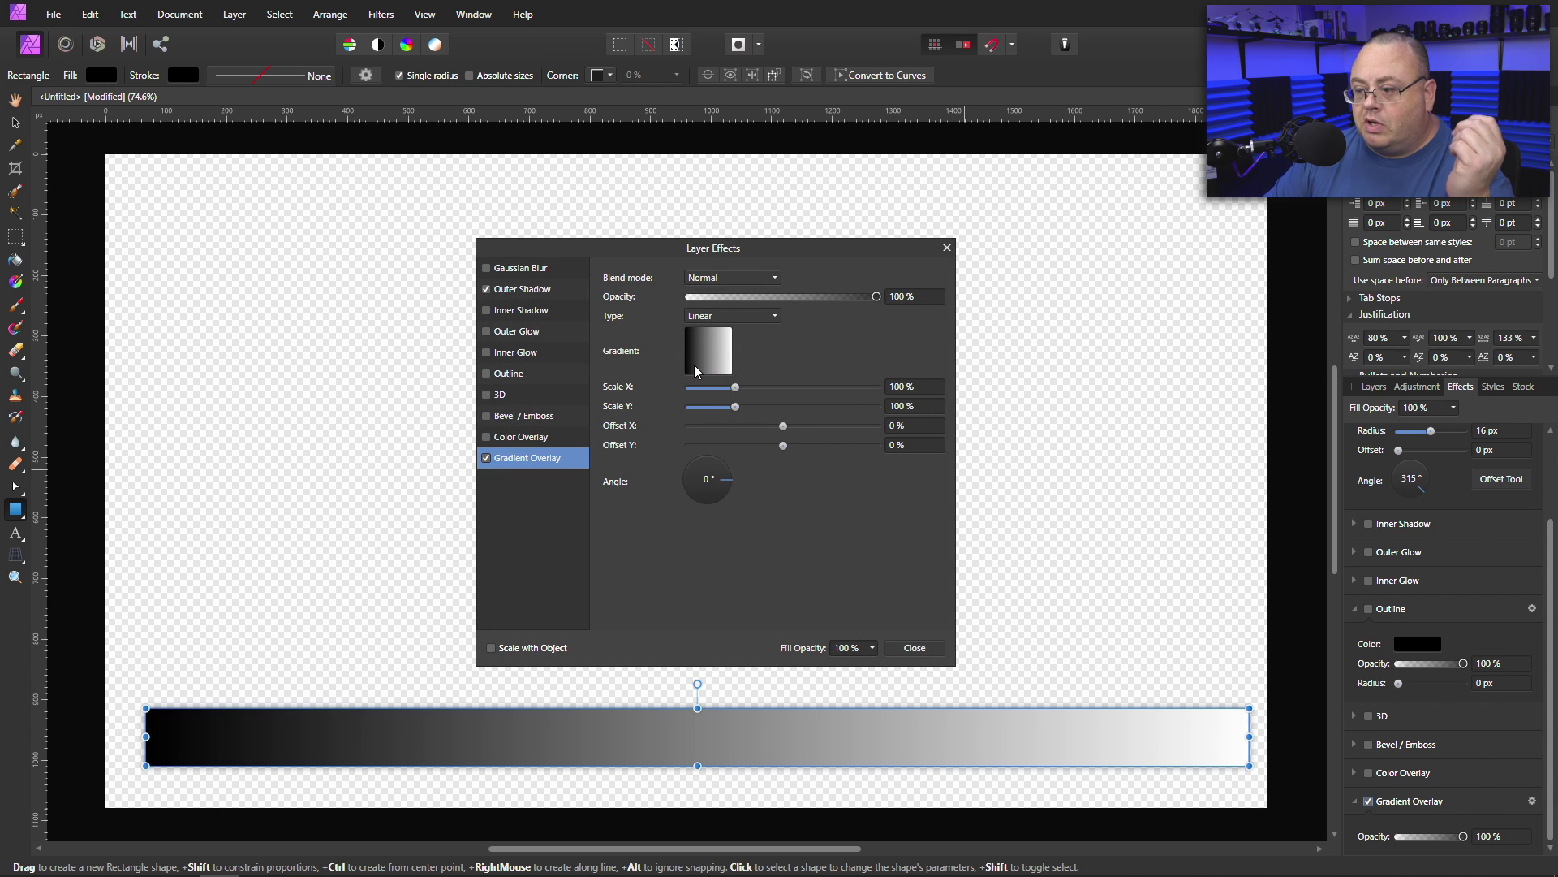
left_click(704, 496)
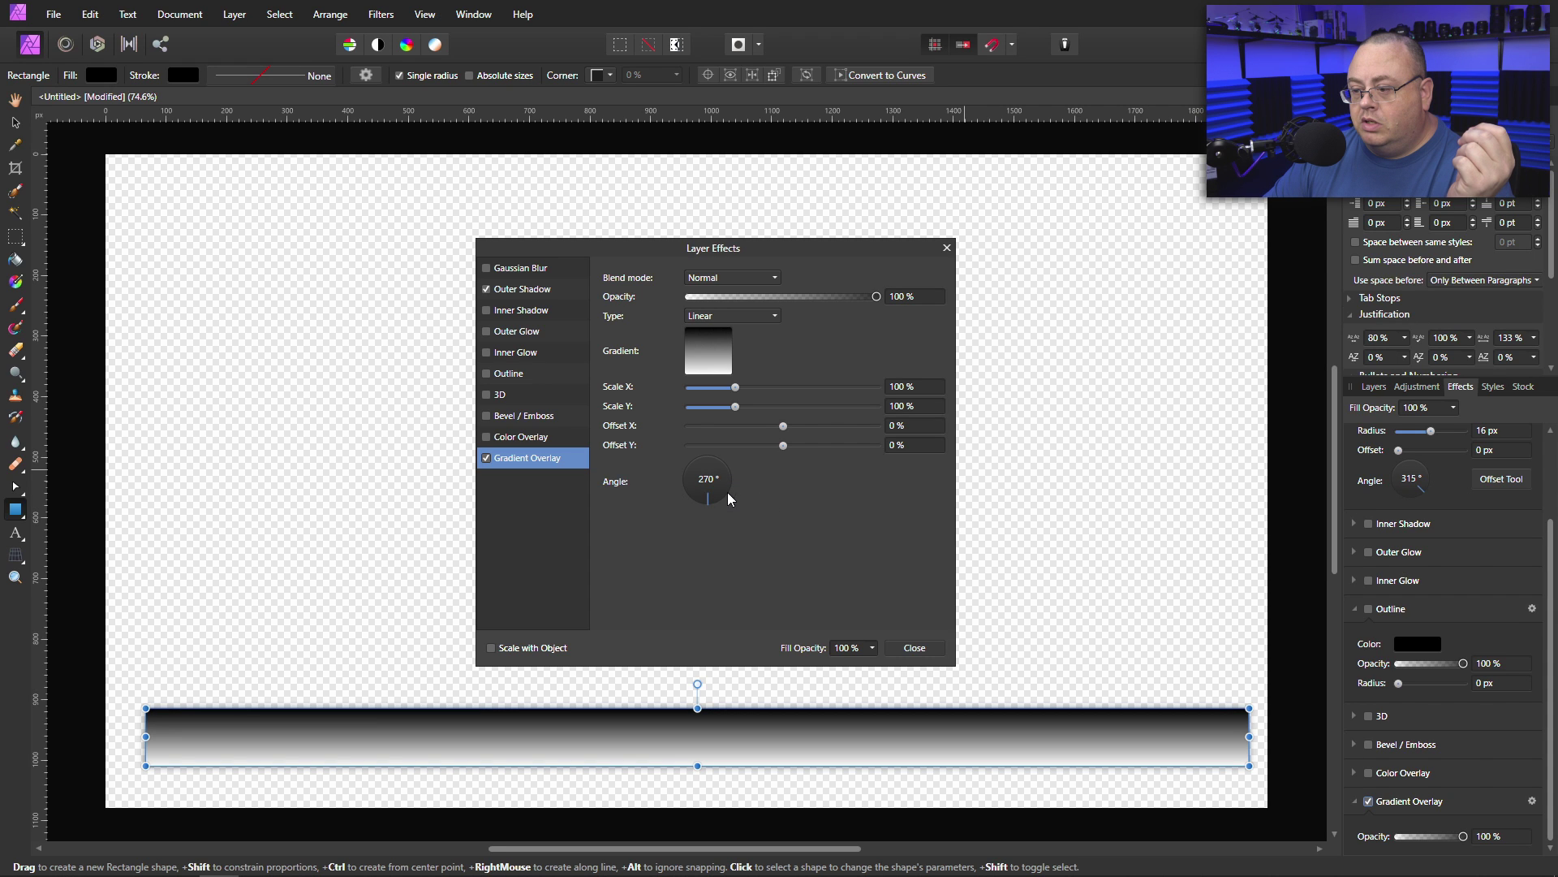
left_click(713, 456)
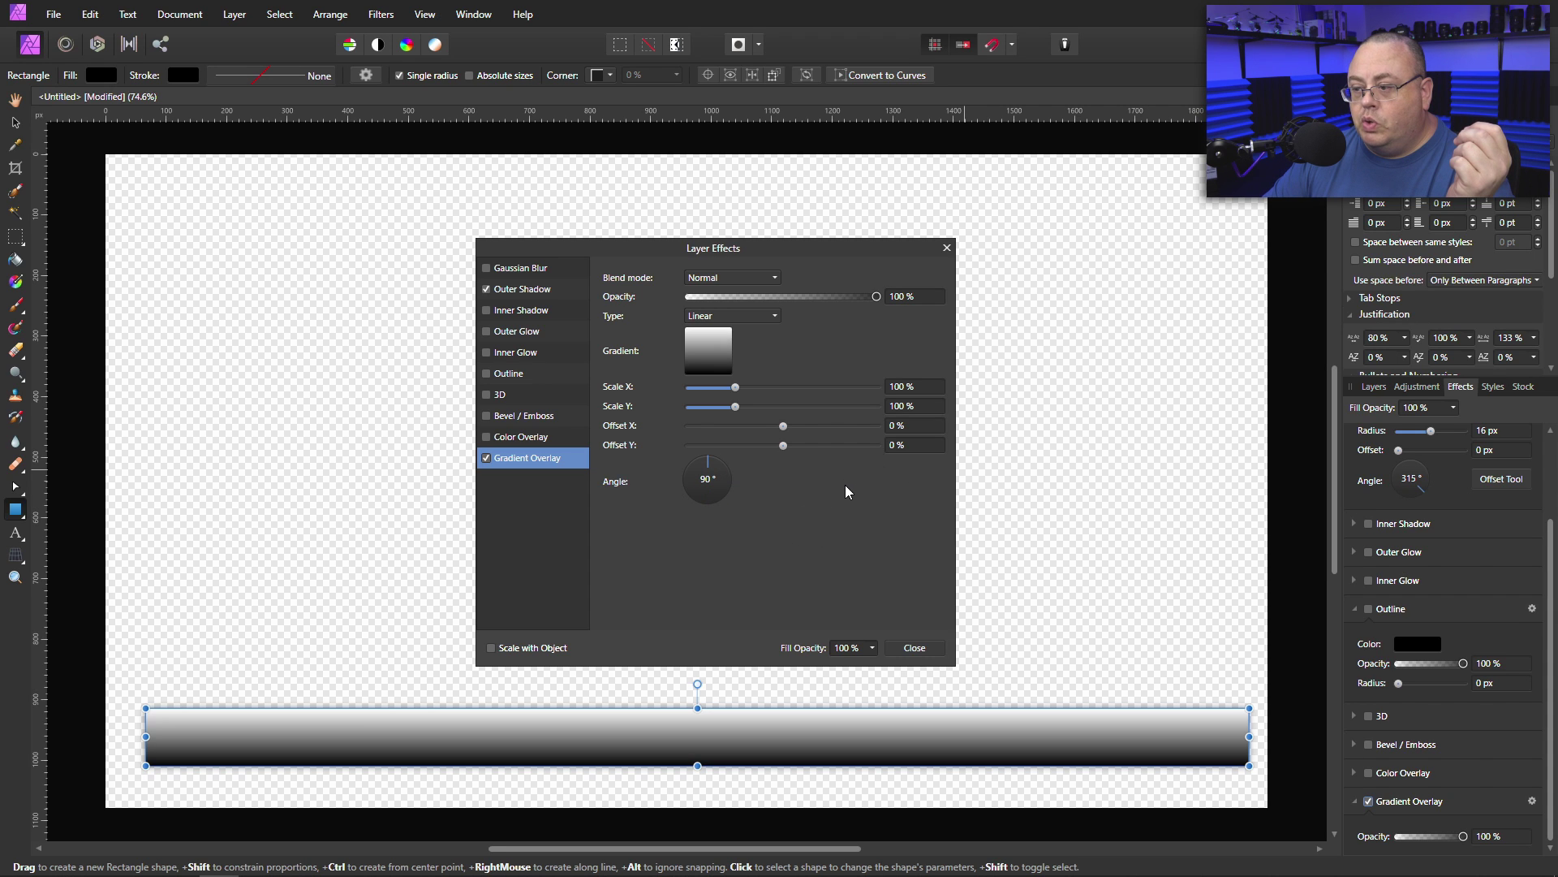
left_click_drag(877, 296, 791, 301)
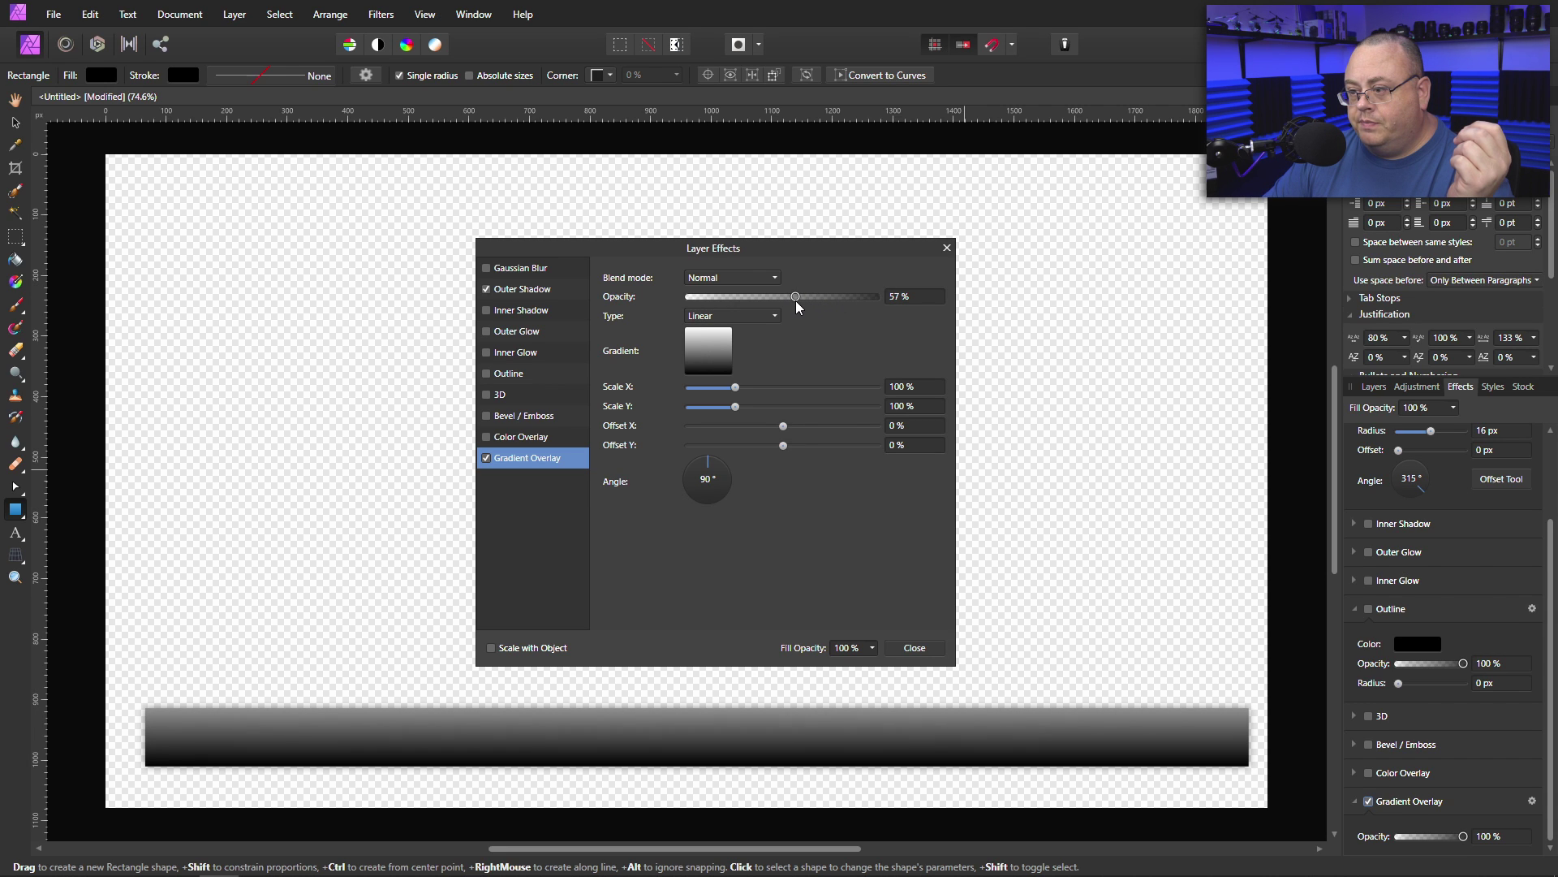
left_click_drag(784, 300, 782, 300)
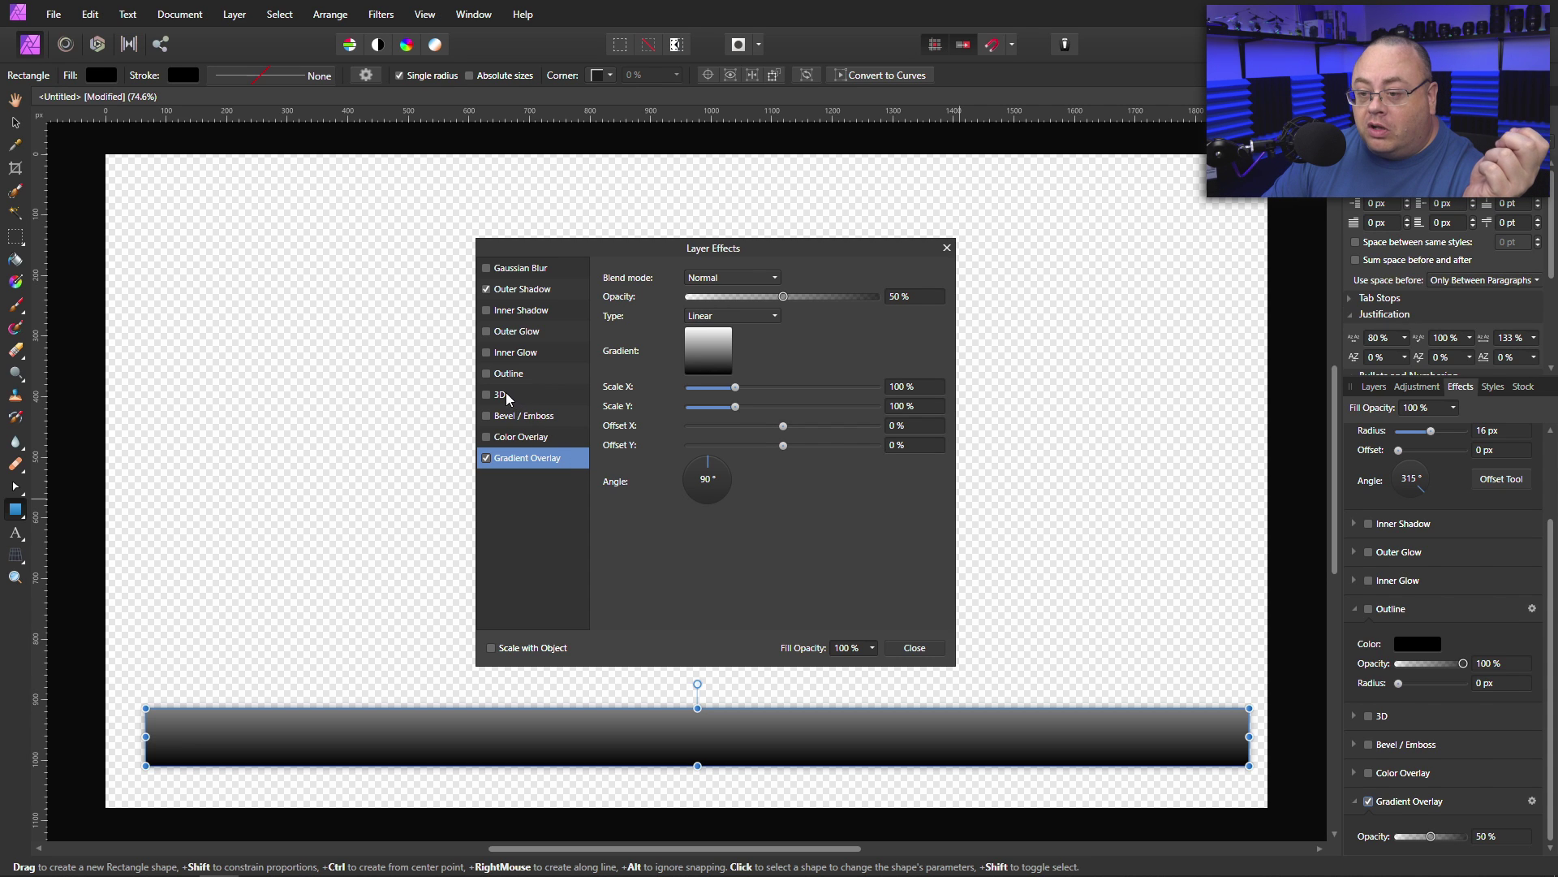
left_click(487, 395)
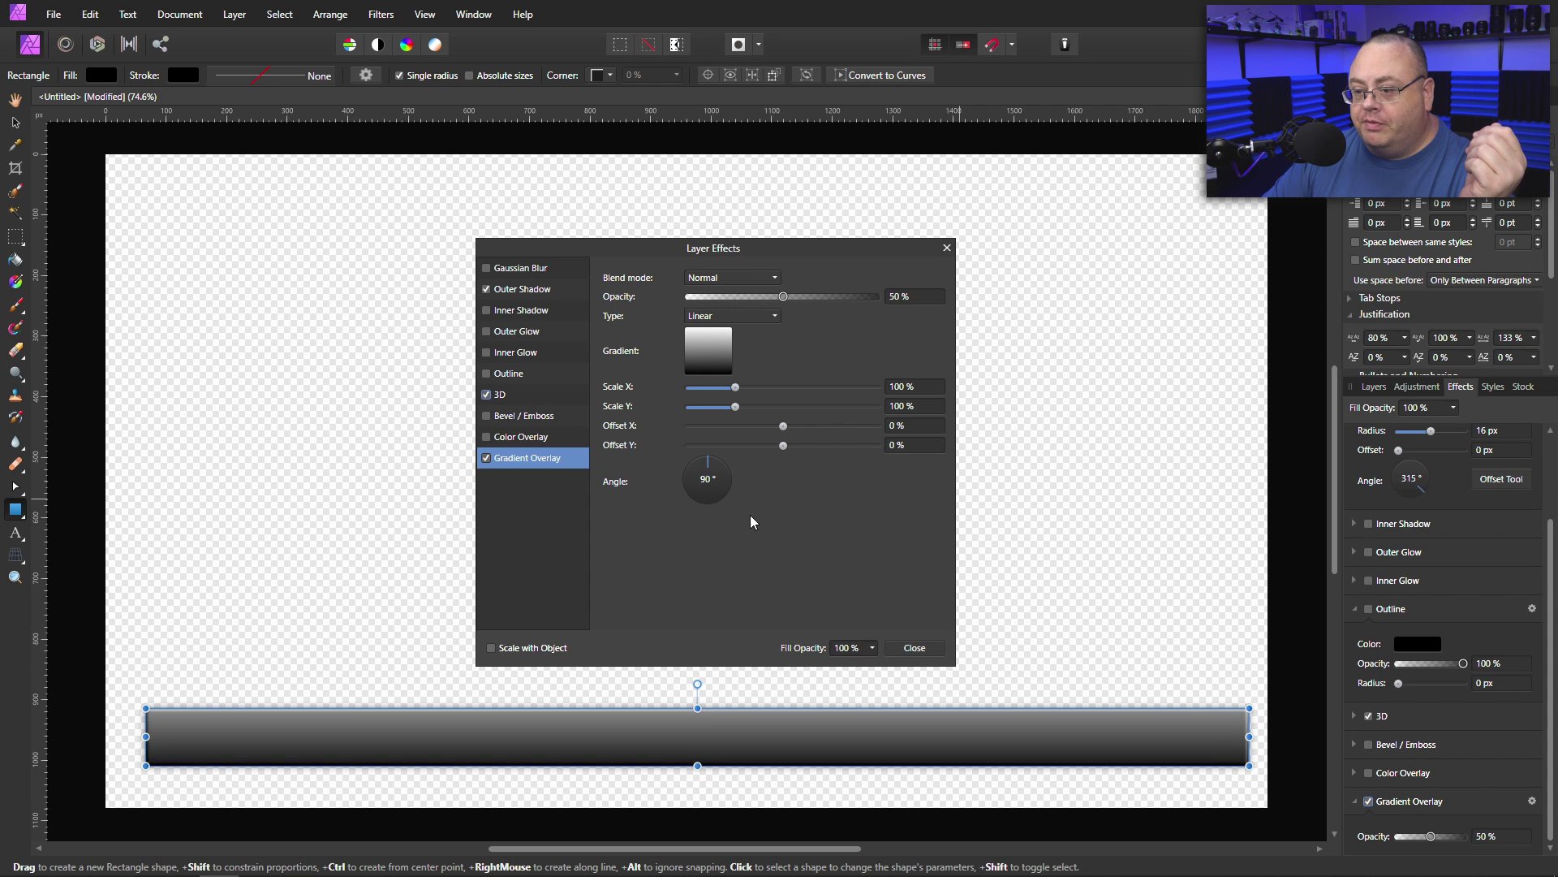
left_click(523, 394)
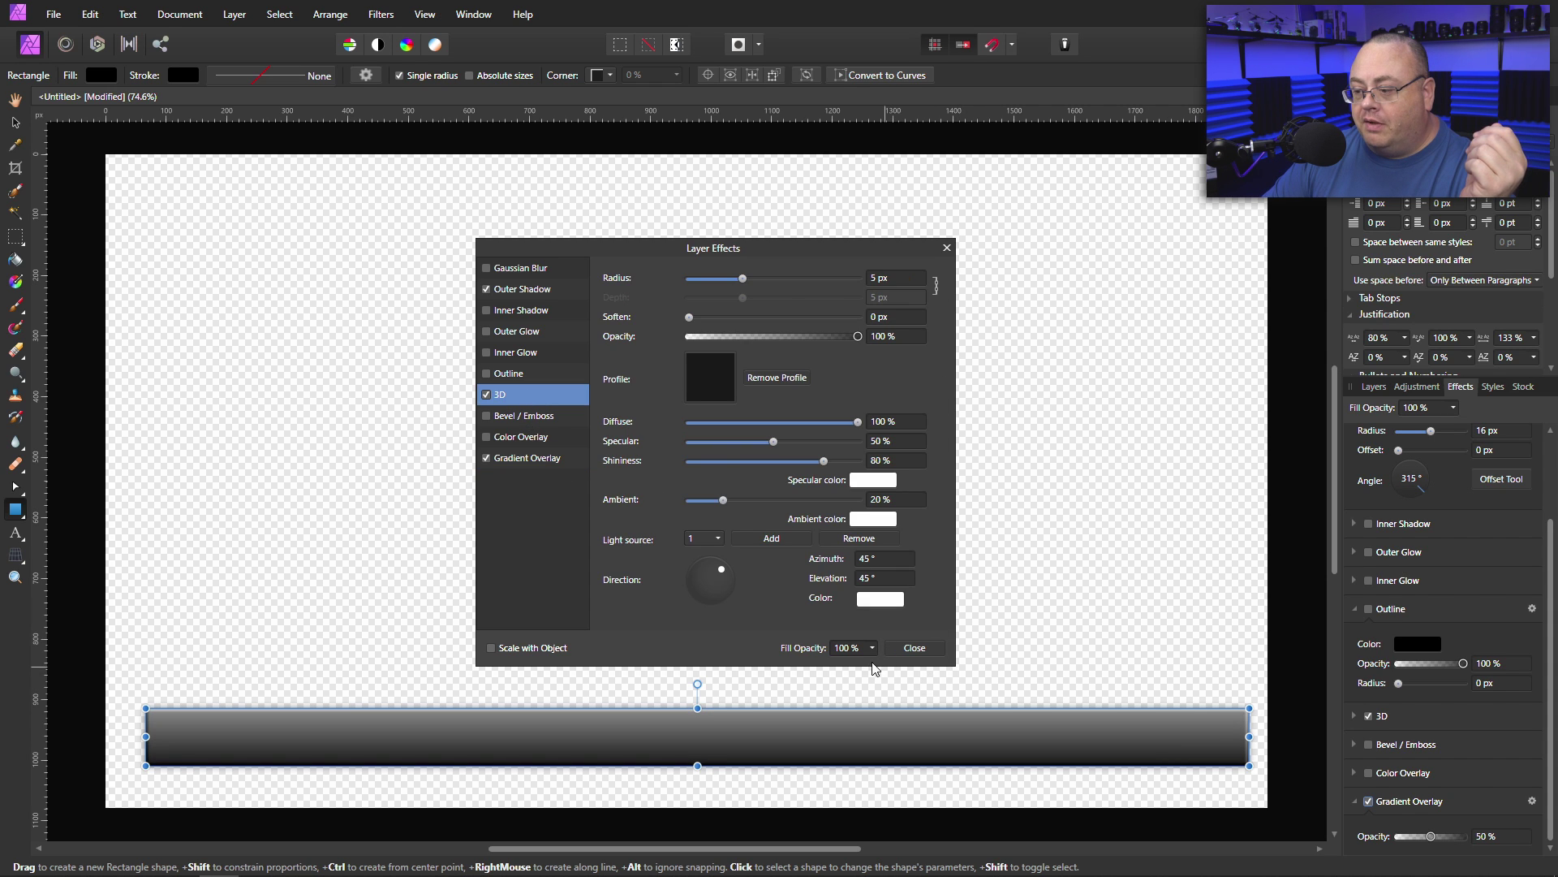
left_click(923, 647)
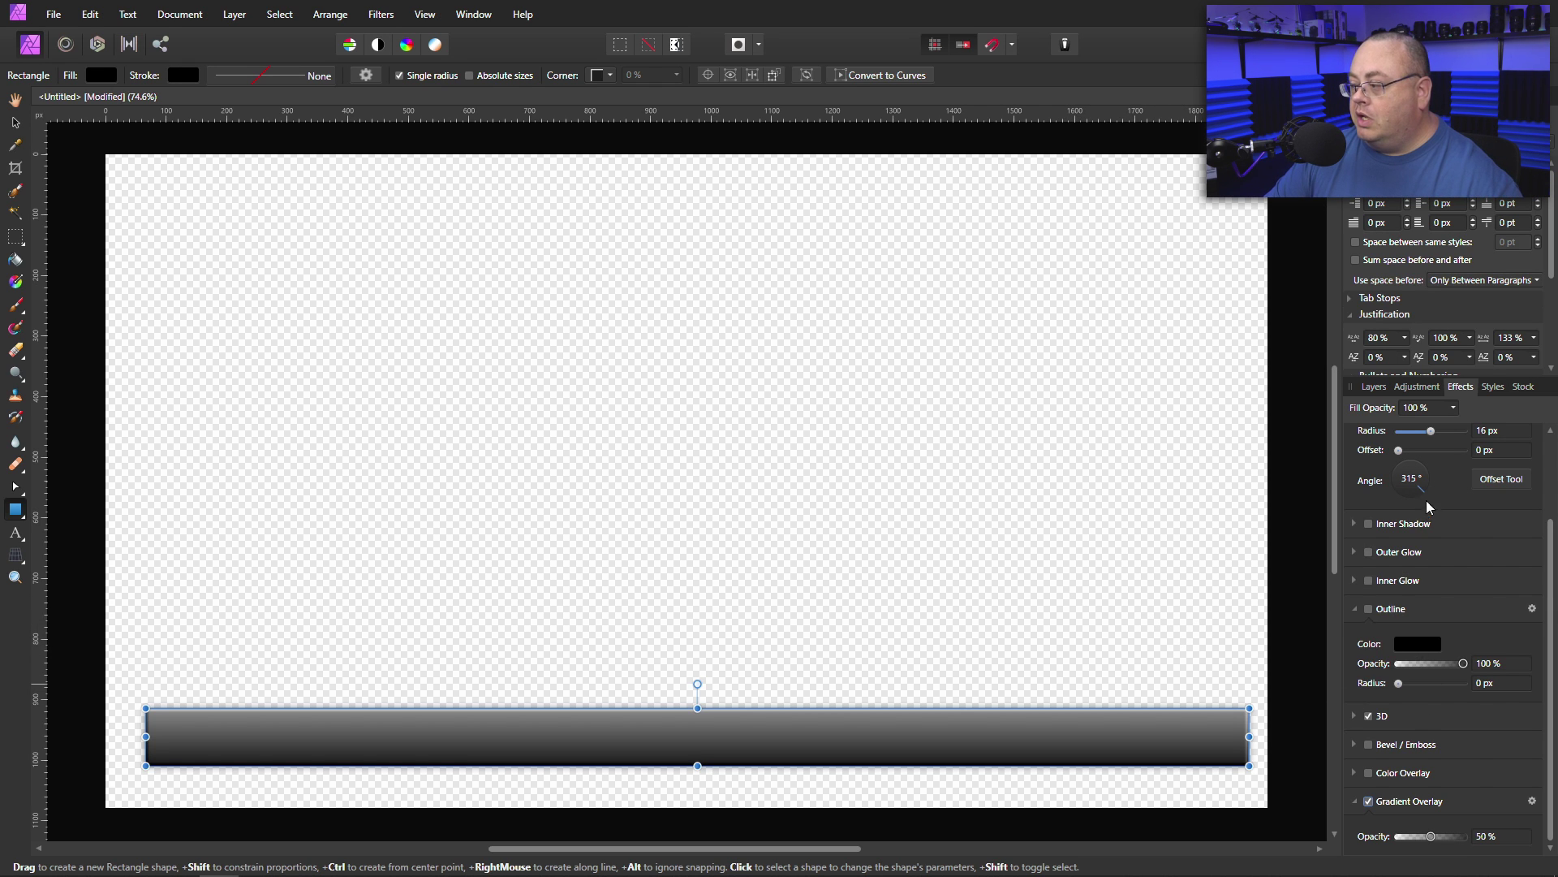
Draw a second black rectangle over the bar's right end and trim its height slightly
left_click(1374, 387)
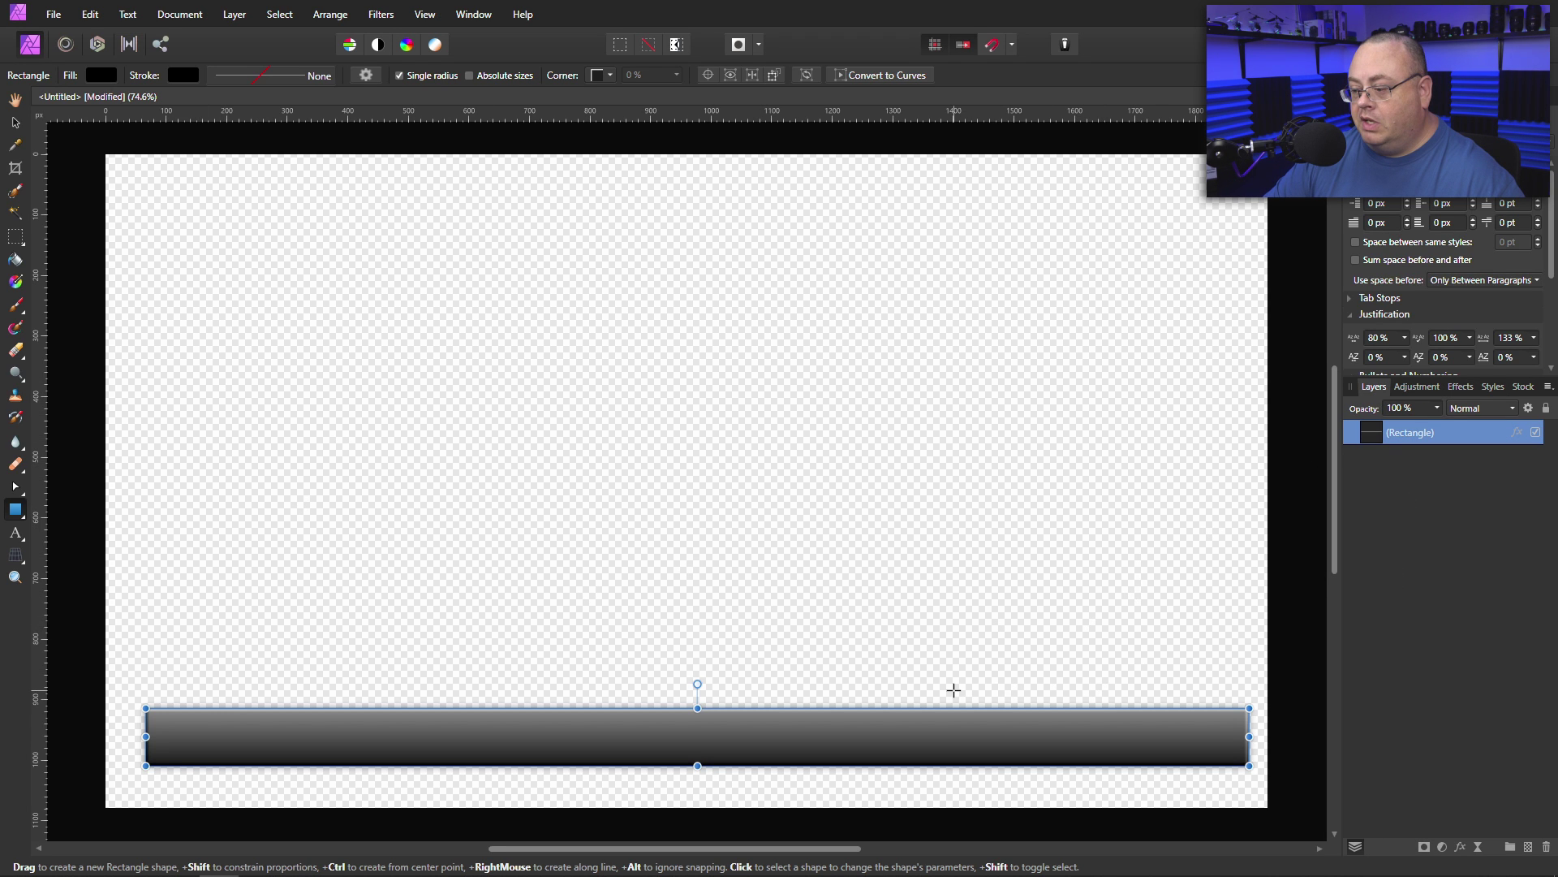
left_click_drag(1011, 694, 1257, 775)
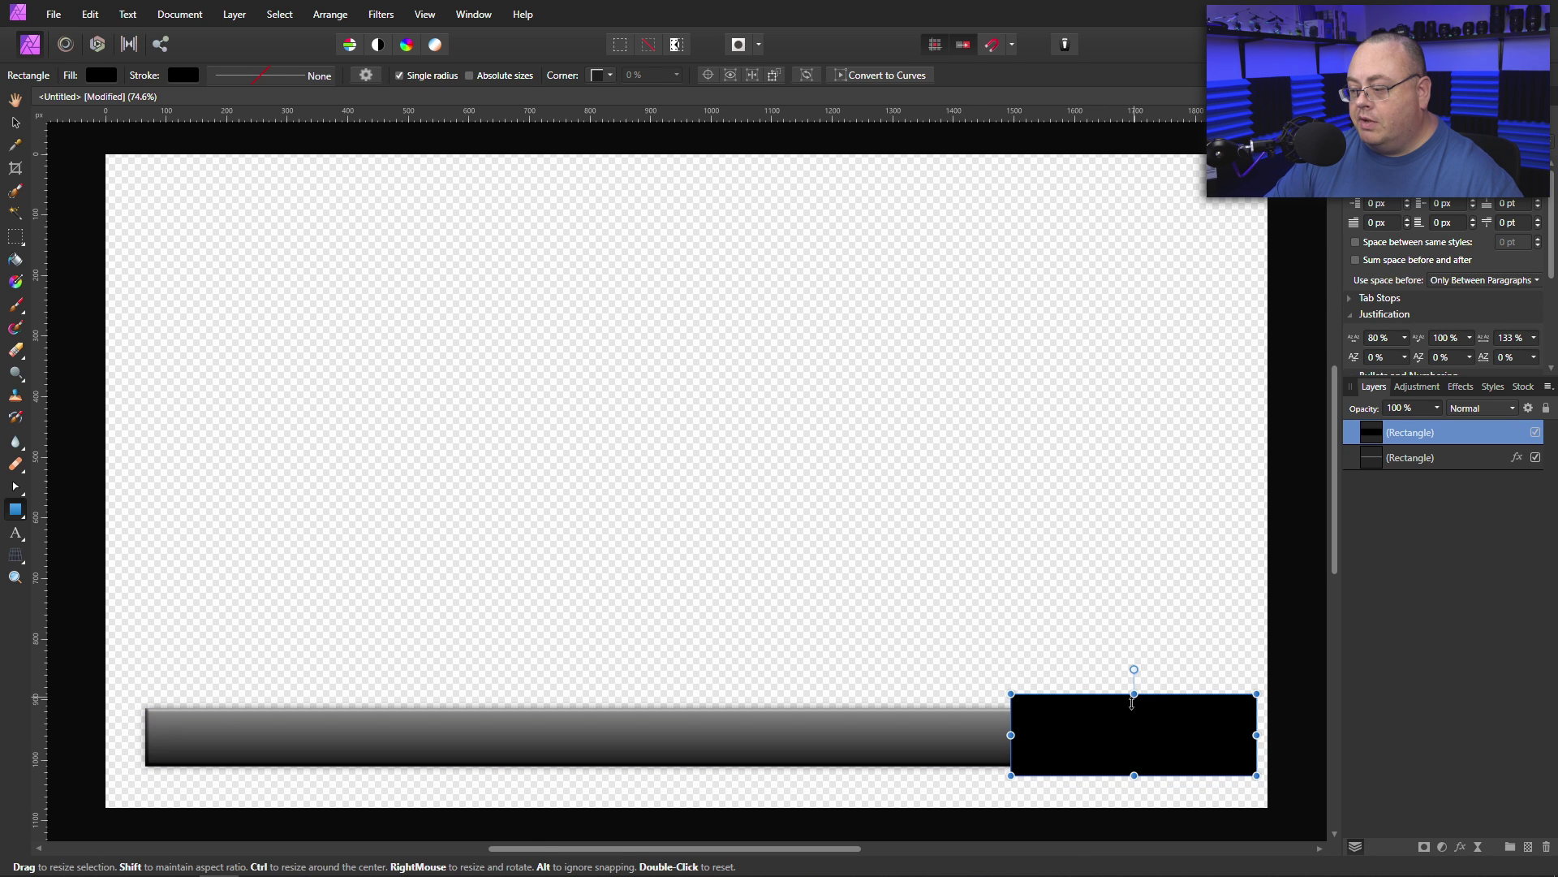
left_click_drag(1135, 694, 1135, 701)
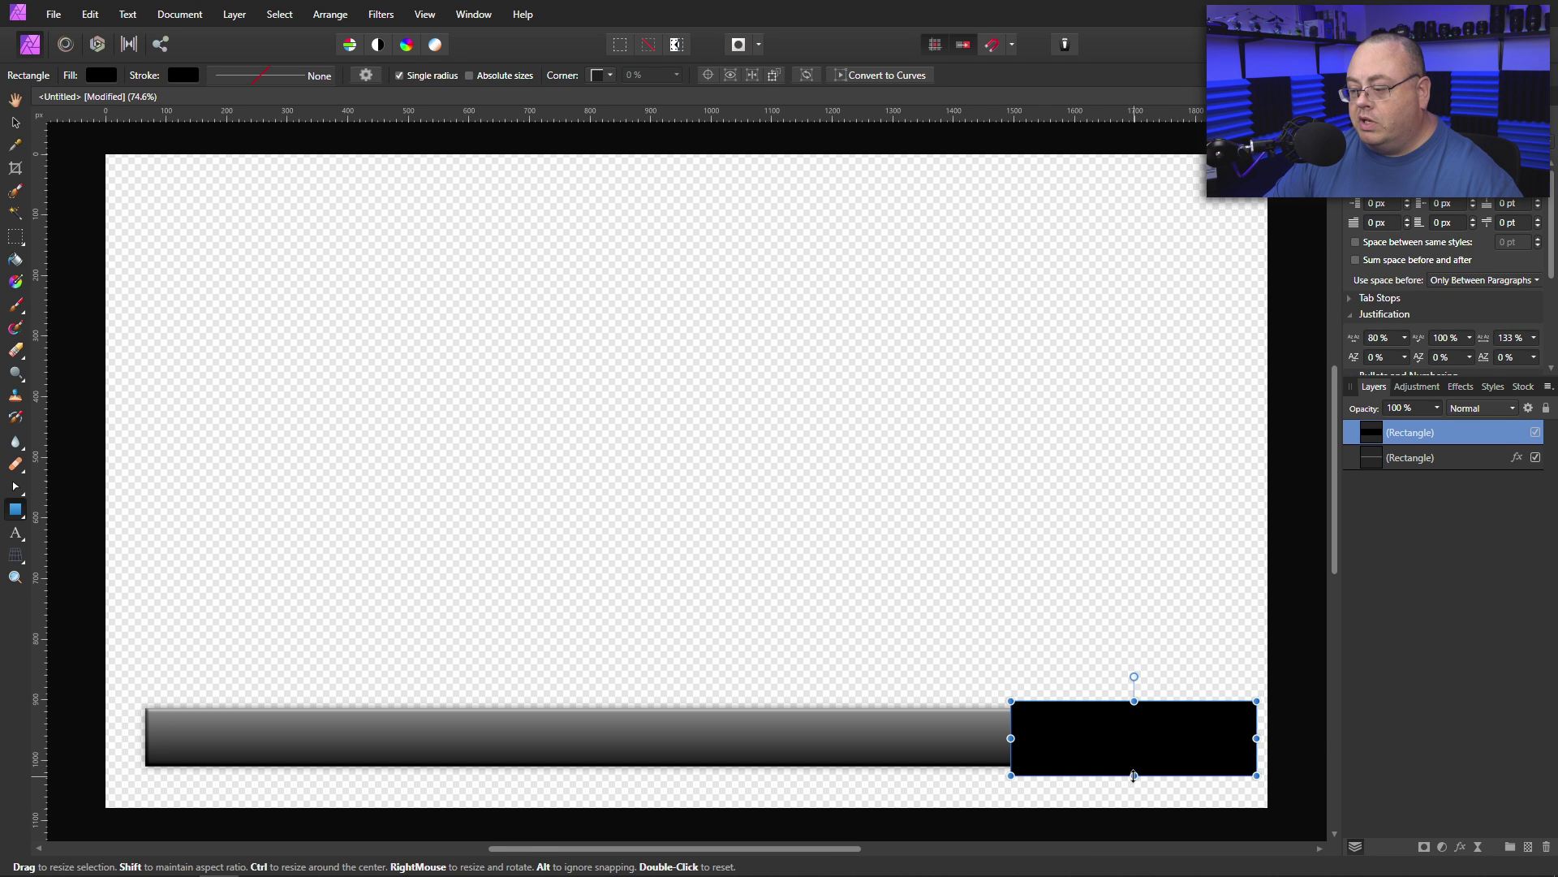
left_click_drag(1134, 775, 1134, 770)
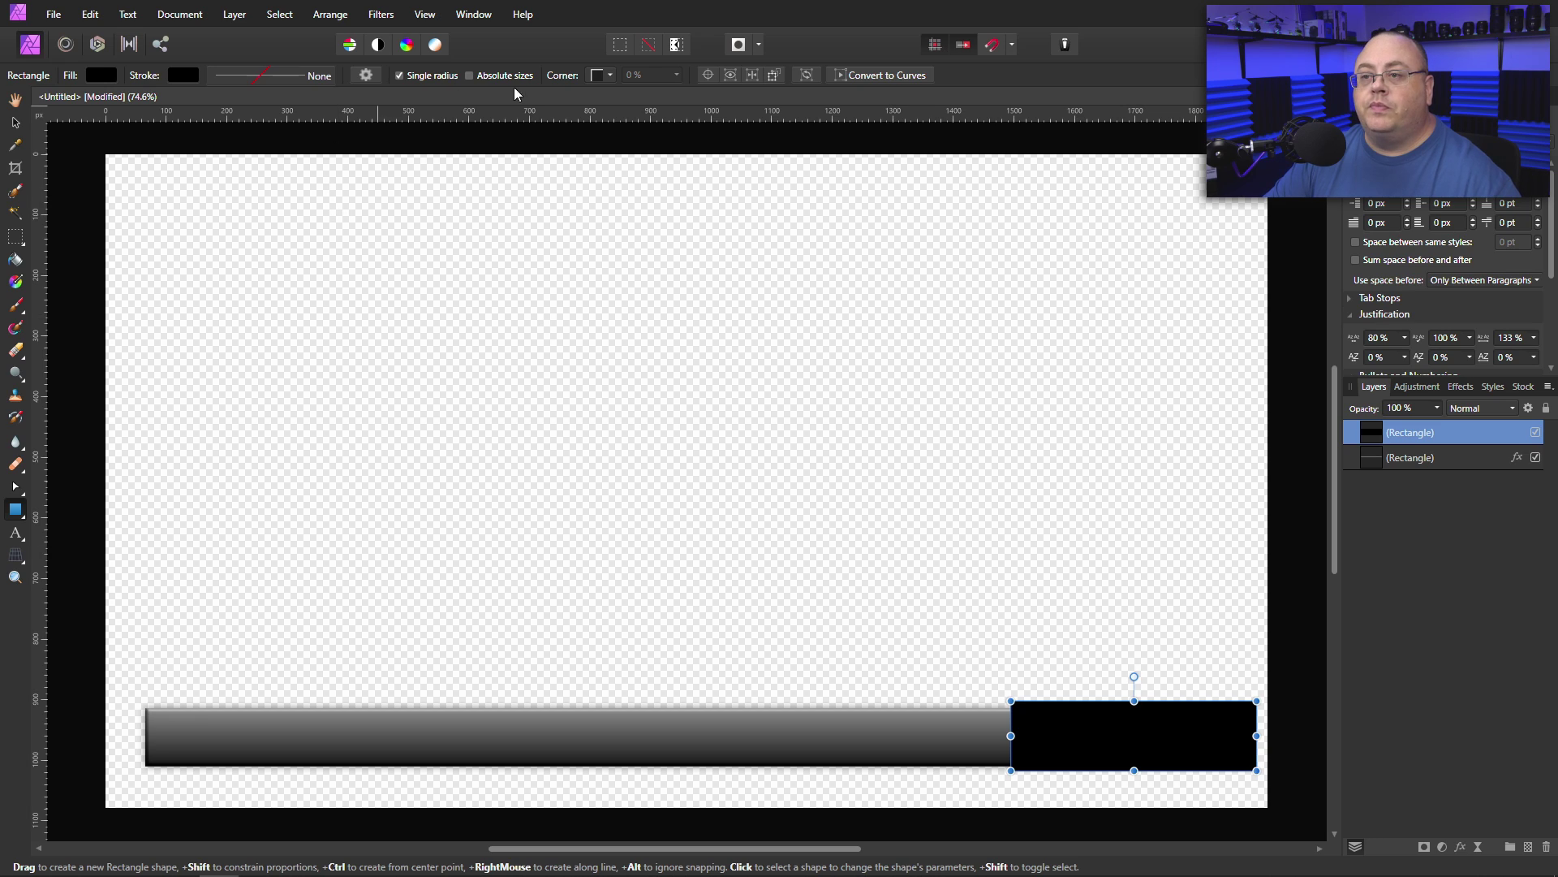
Turn off Single radius and make the bottom-left corner a Straight cut at 100%
left_click(398, 76)
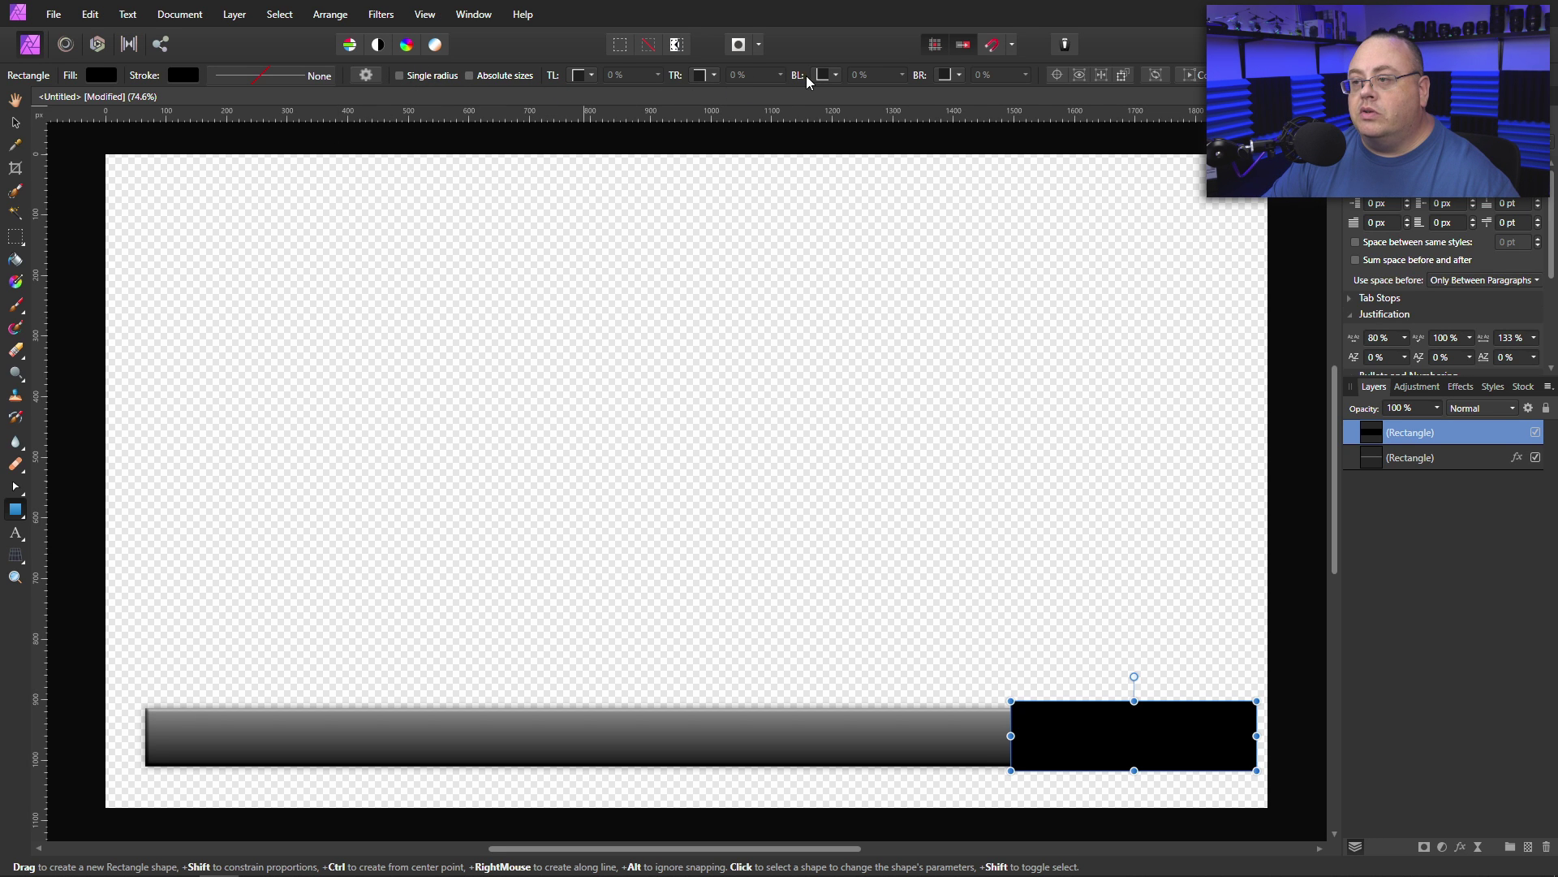
left_click(830, 75)
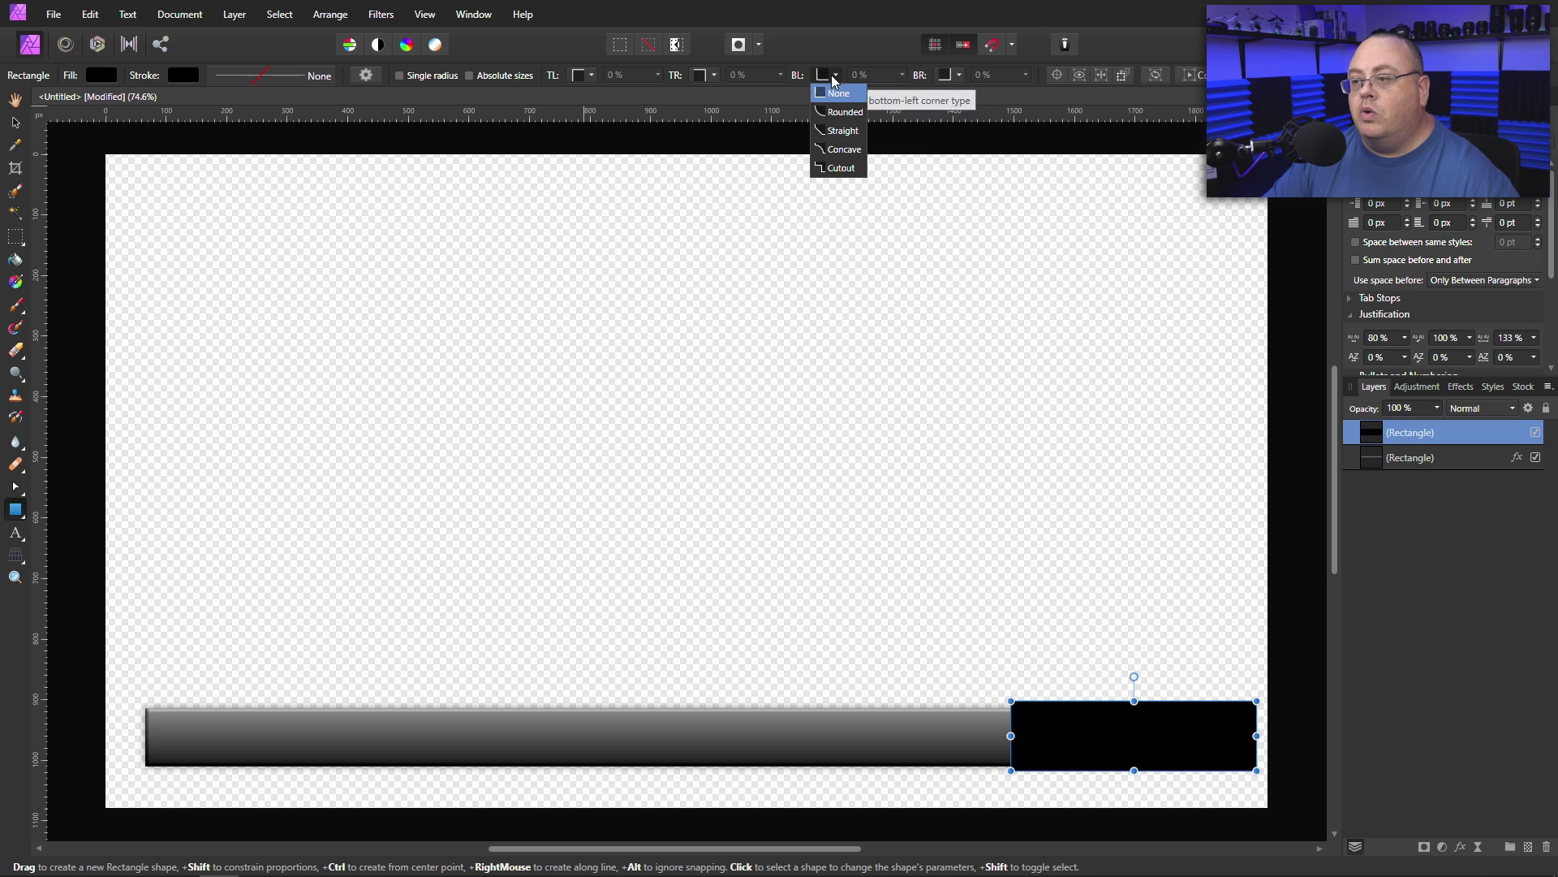
left_click(841, 131)
left_click(900, 75)
left_click_drag(899, 92, 1090, 110)
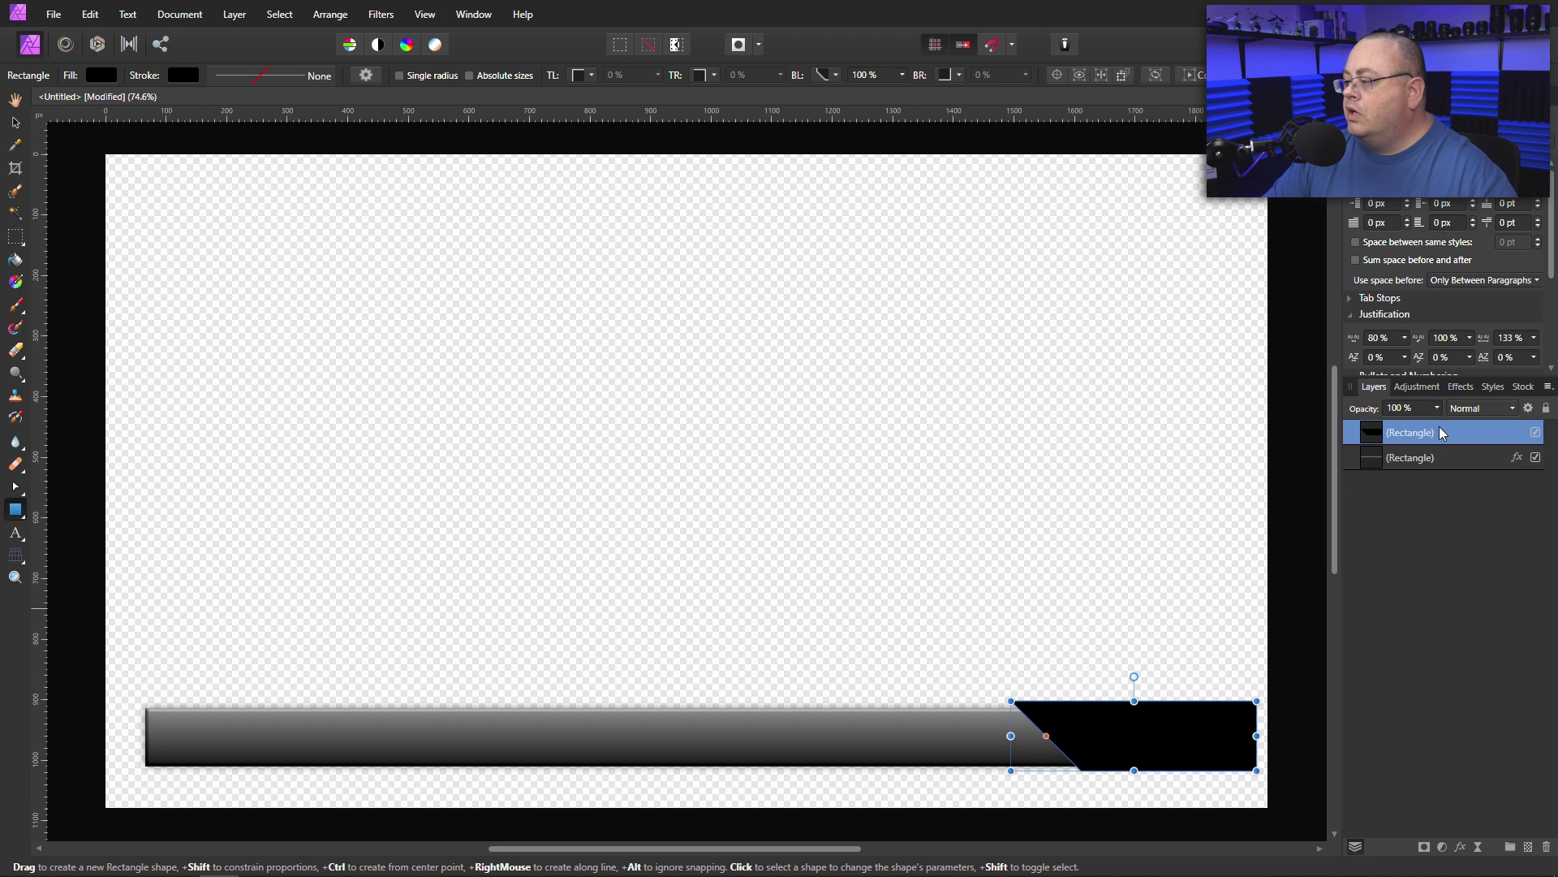
Give the slanted shape a 16 px outer shadow and a 16 px inner shadow
left_click(1462, 387)
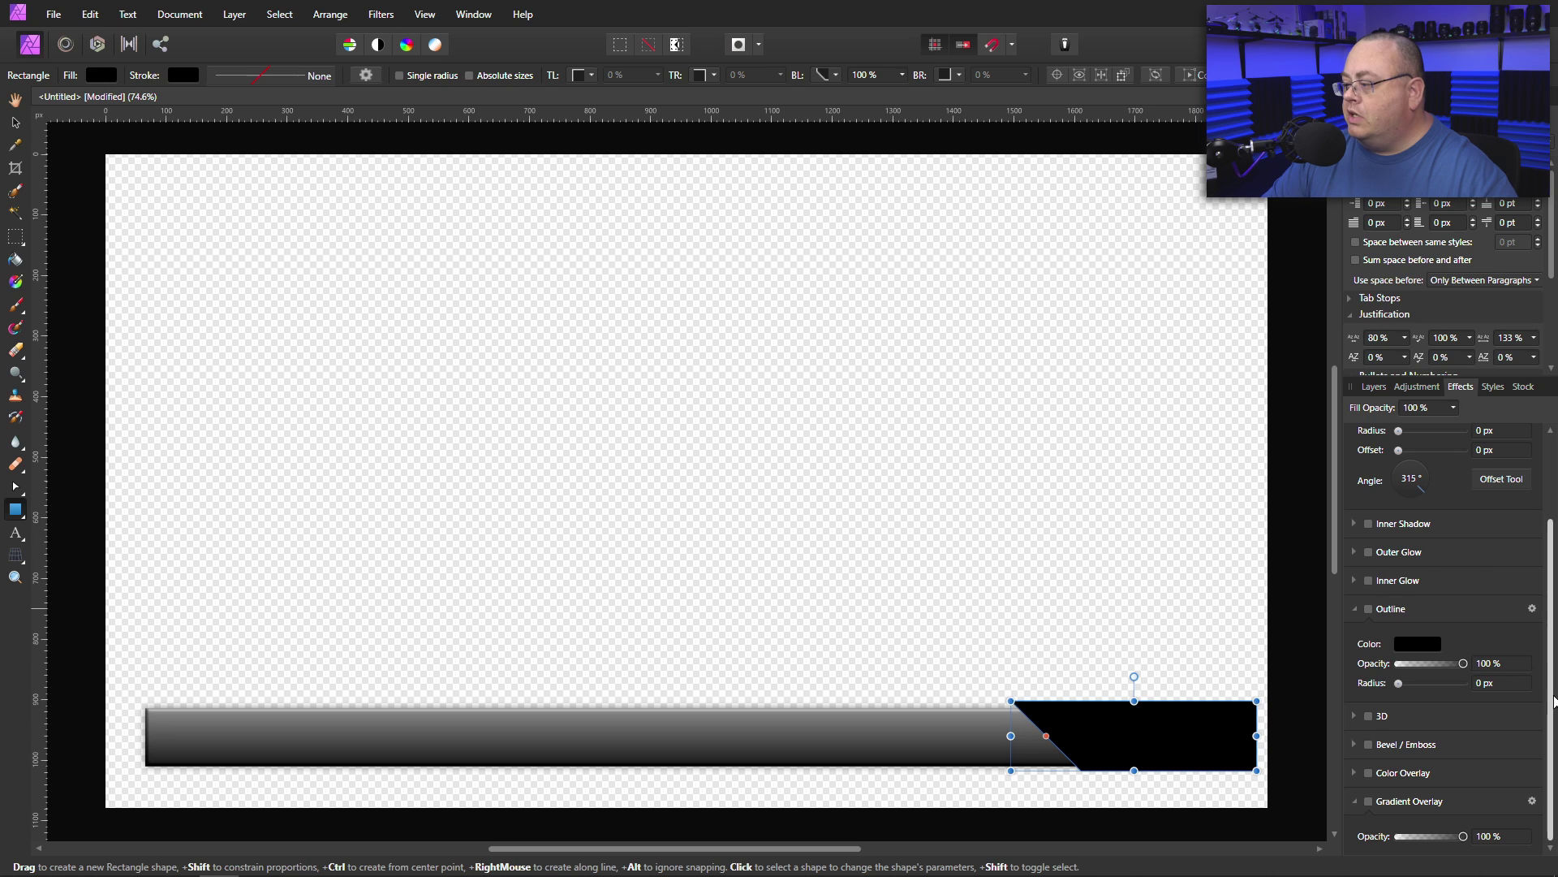
left_click(1533, 801)
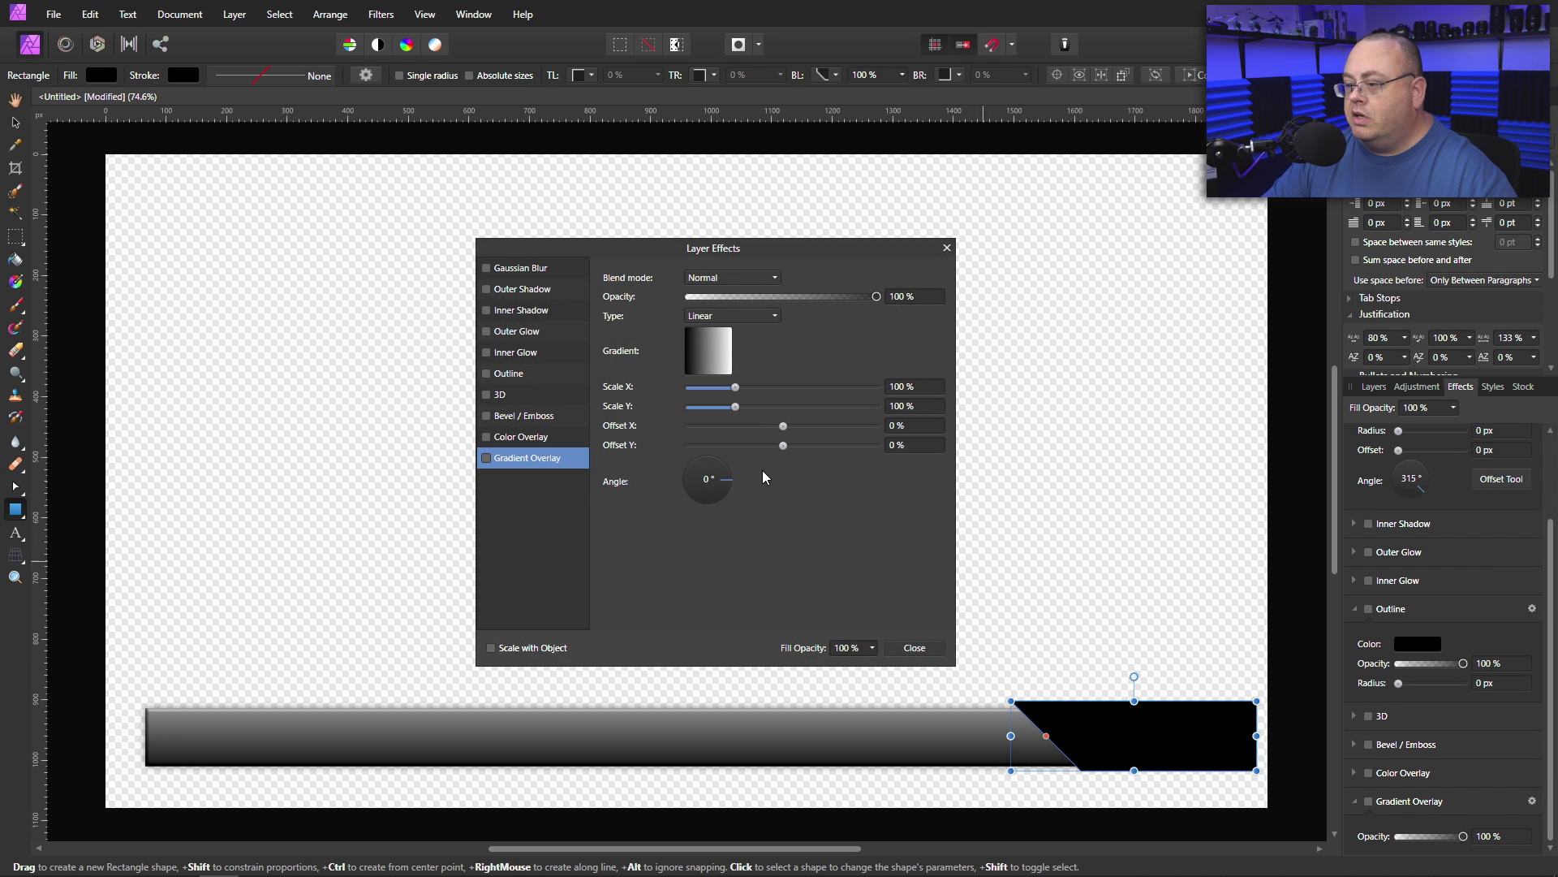
left_click(503, 290)
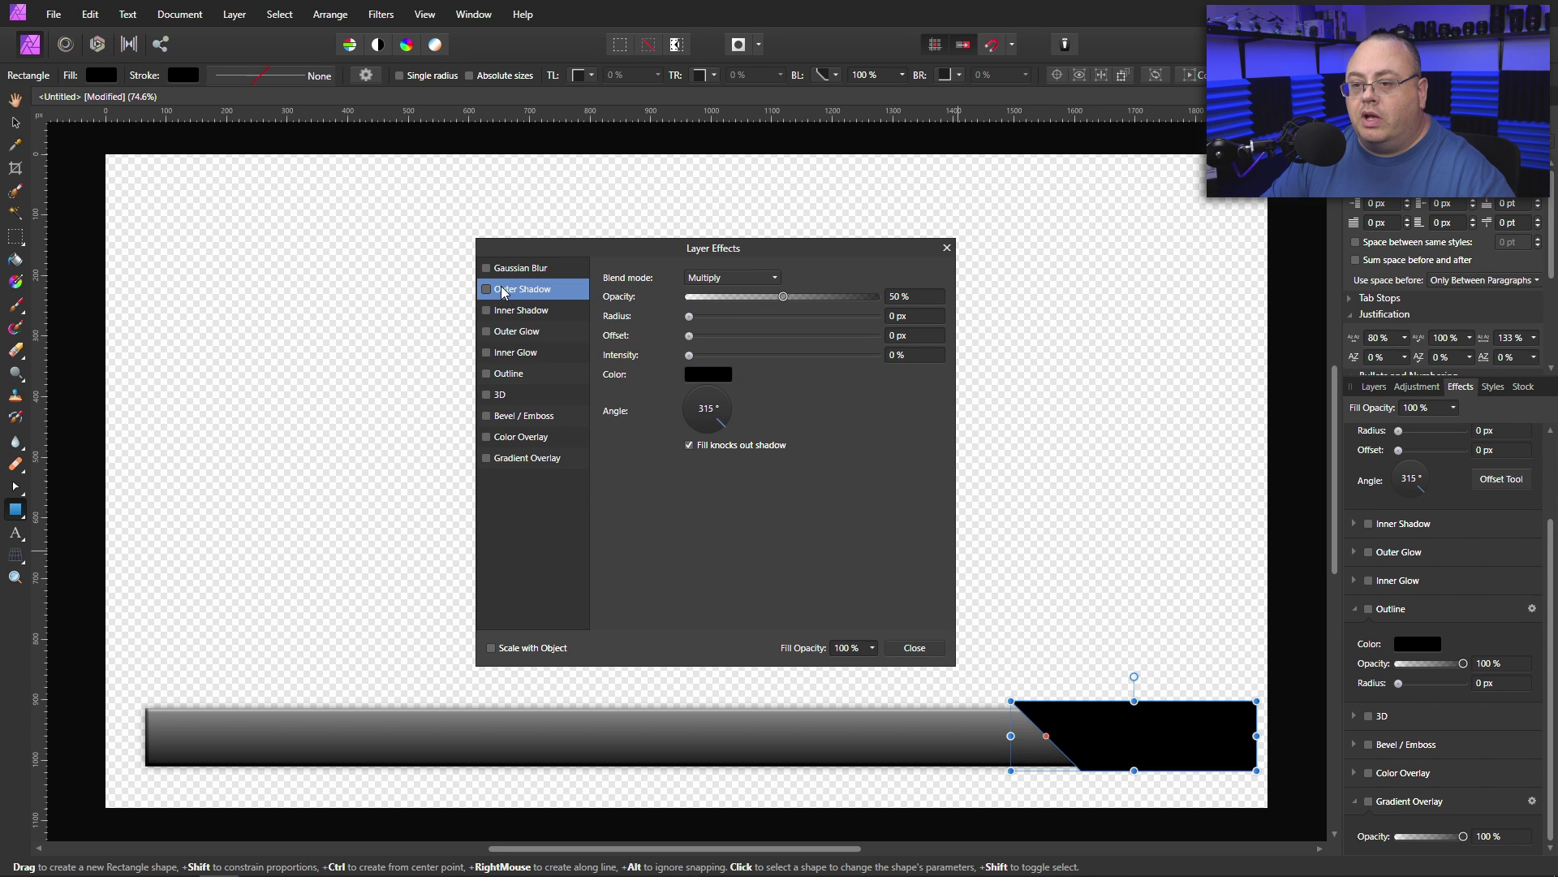
left_click(897, 316)
type("16")
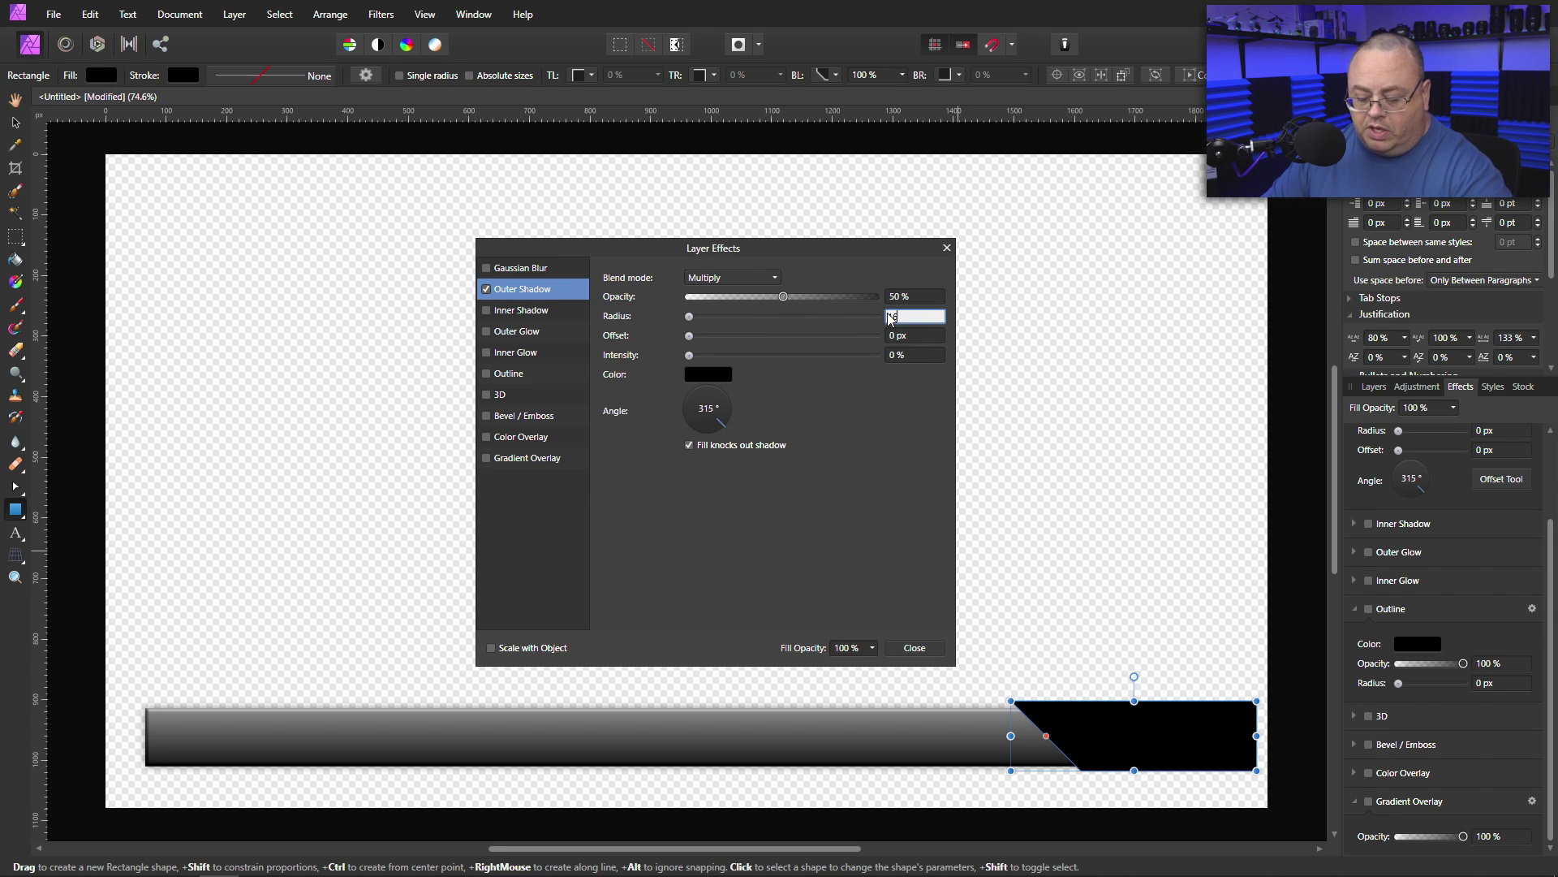
key("Return")
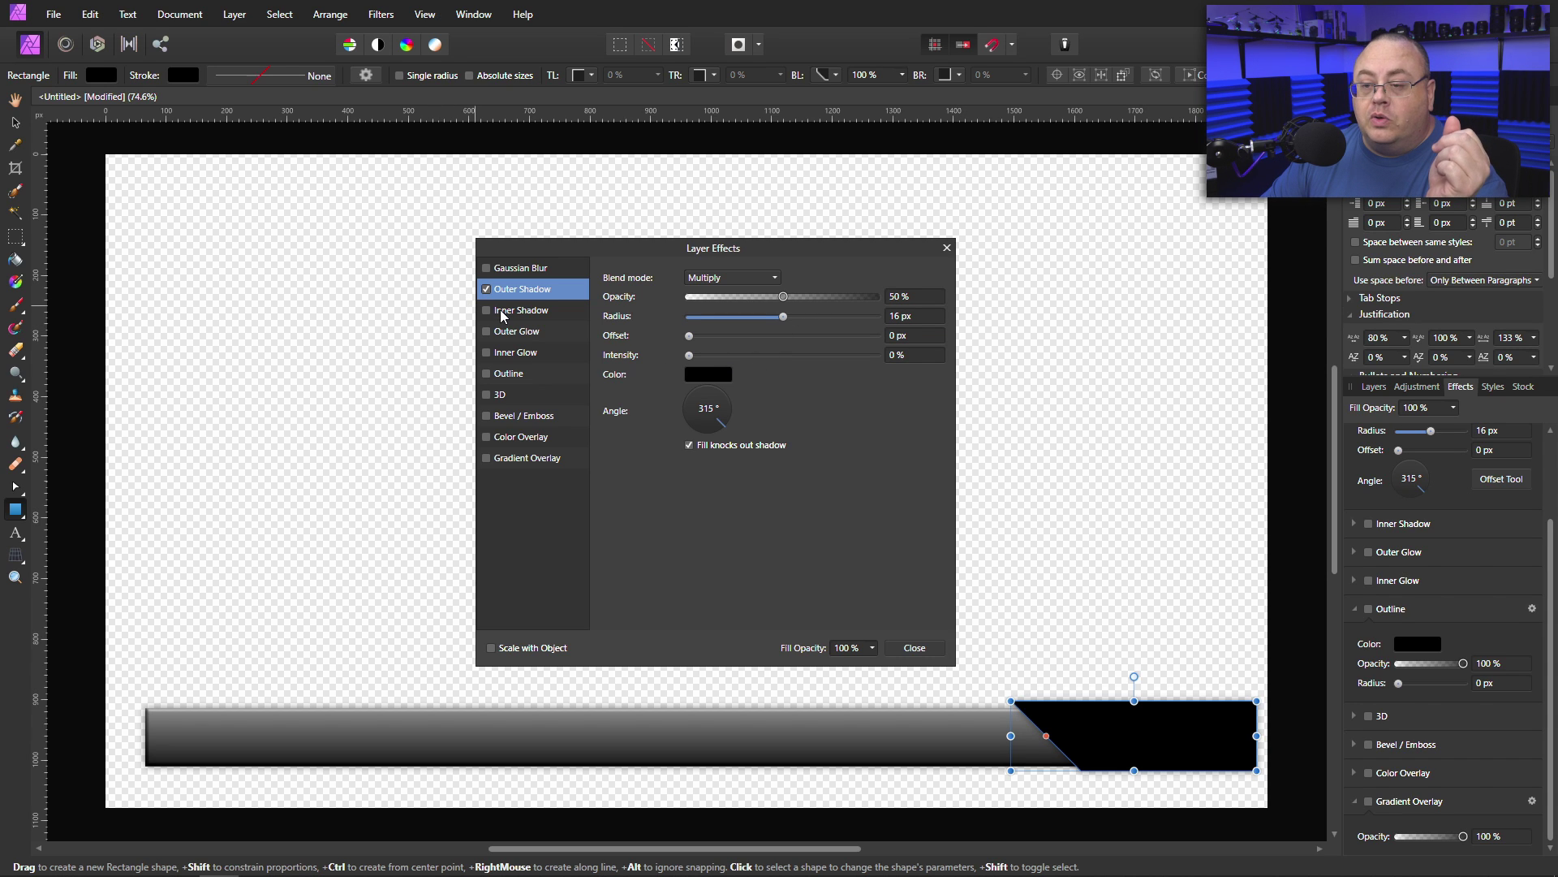
left_click(532, 313)
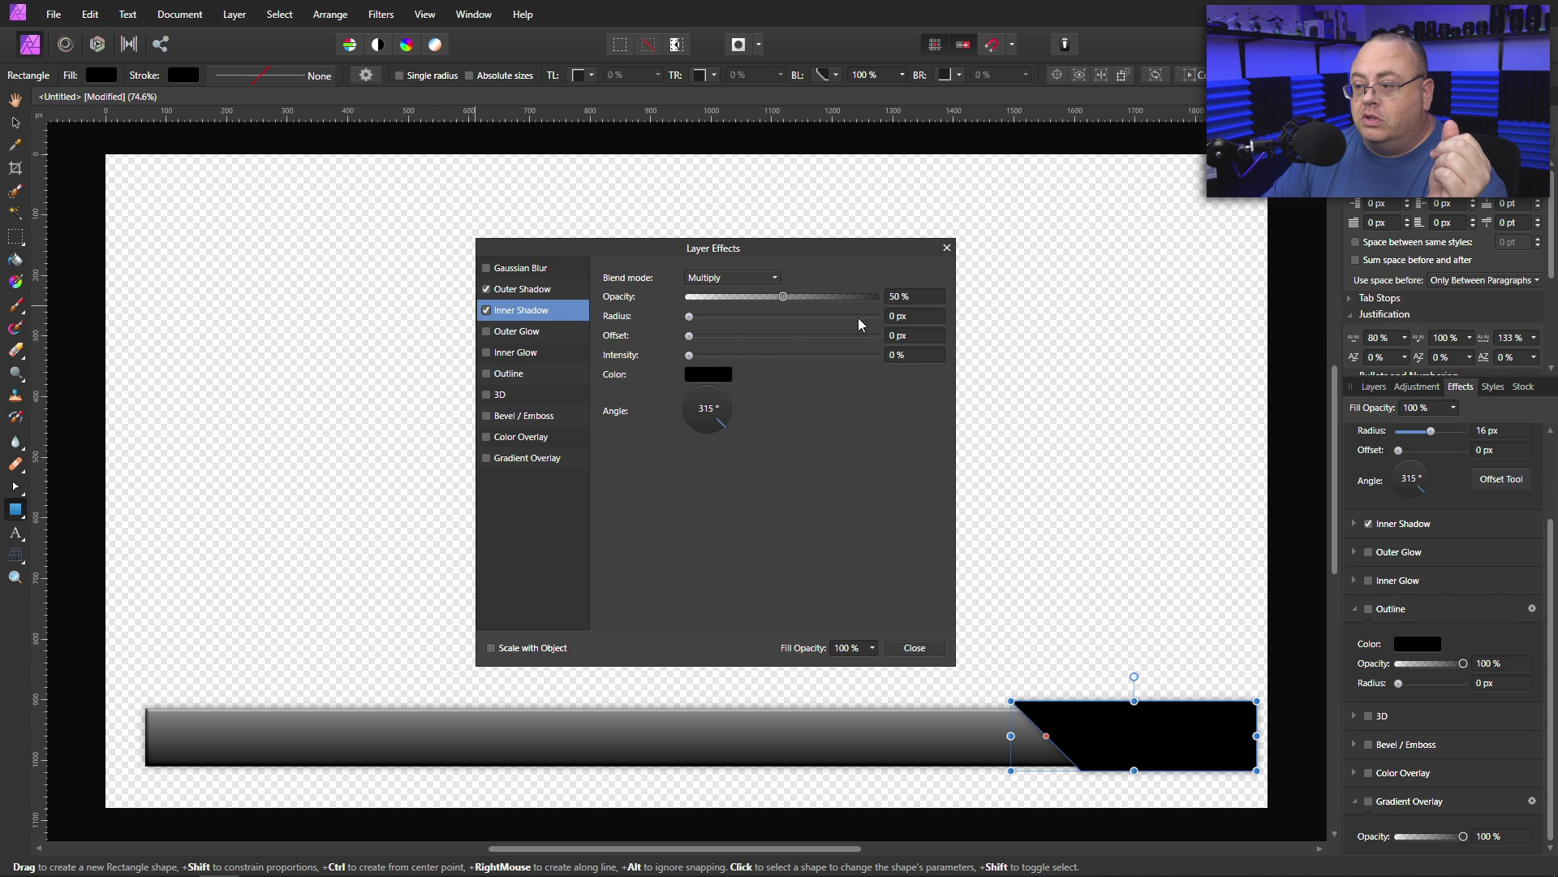
left_click(890, 317)
type("16")
key("Return")
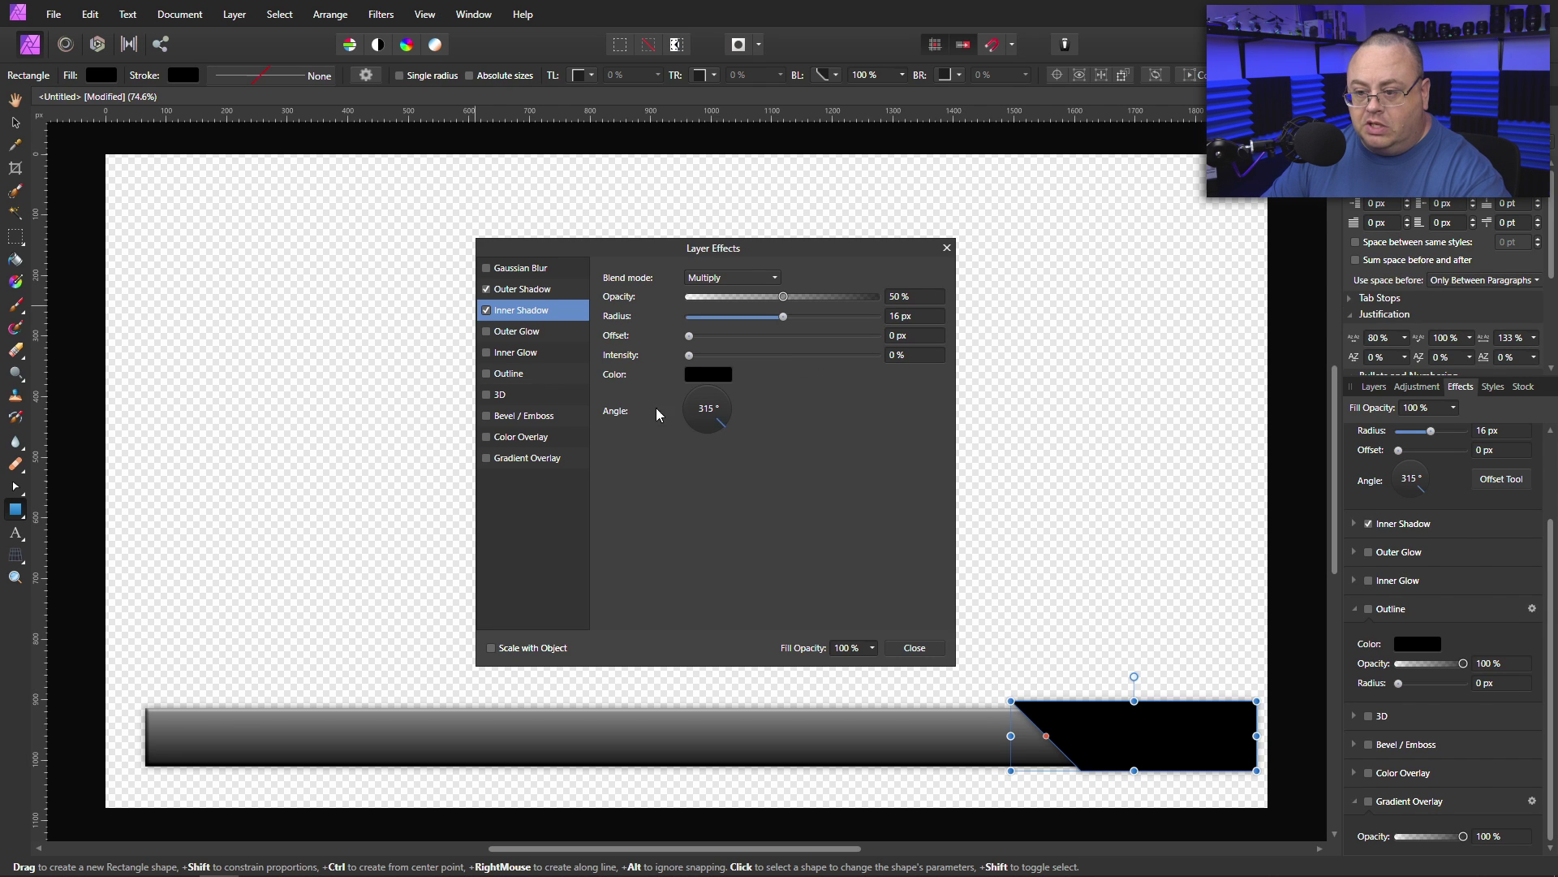
Add a dark blue colour overlay while keeping the inner shadow enabled
left_click(519, 436)
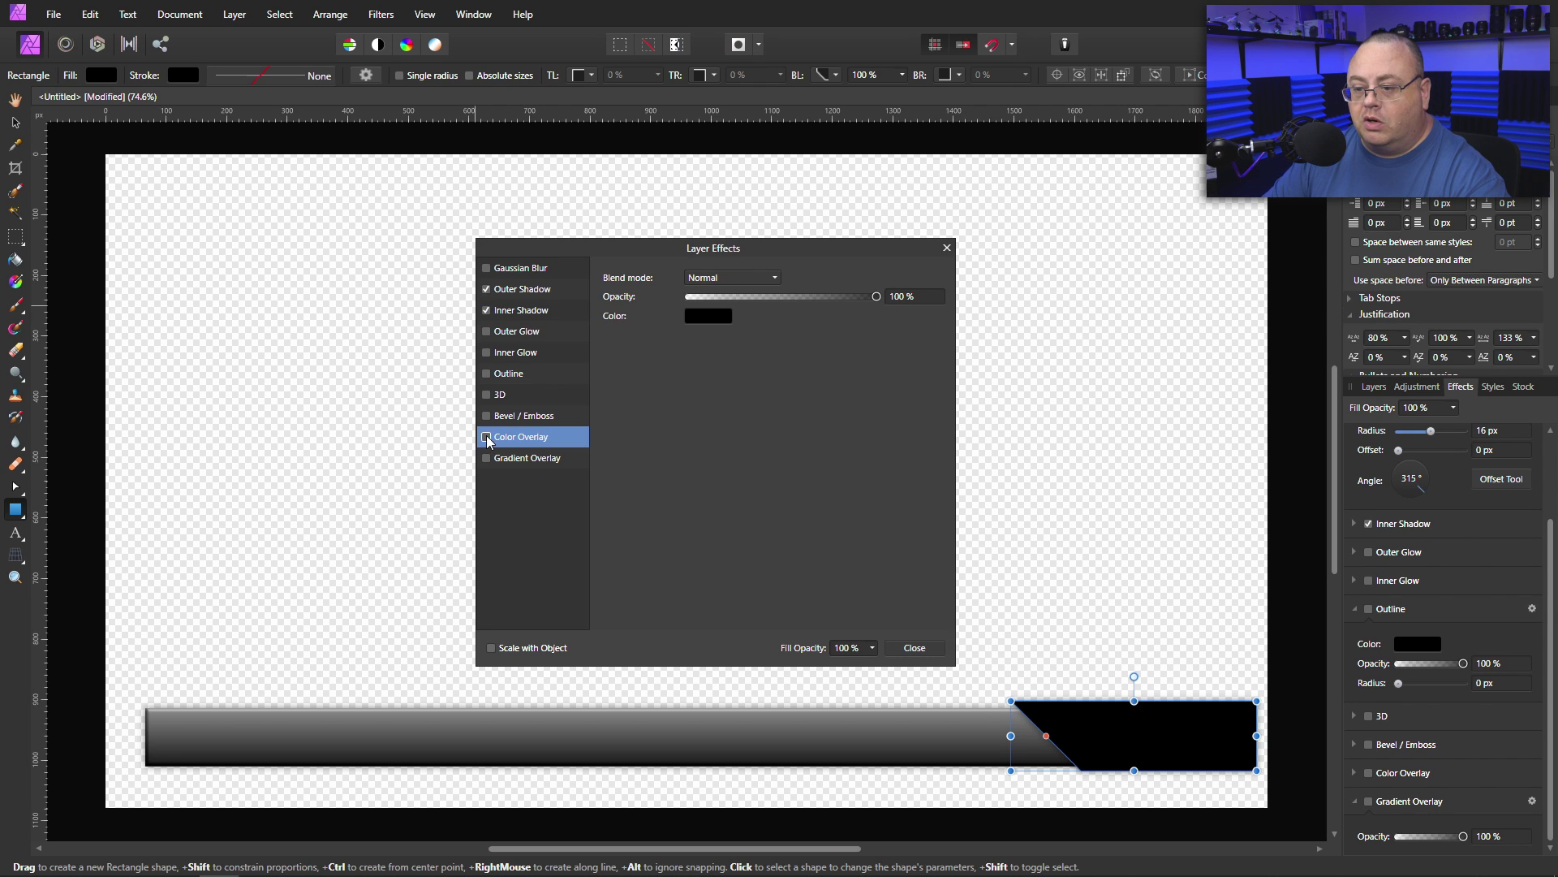
left_click(704, 318)
left_click_drag(734, 442, 738, 465)
left_click(892, 487)
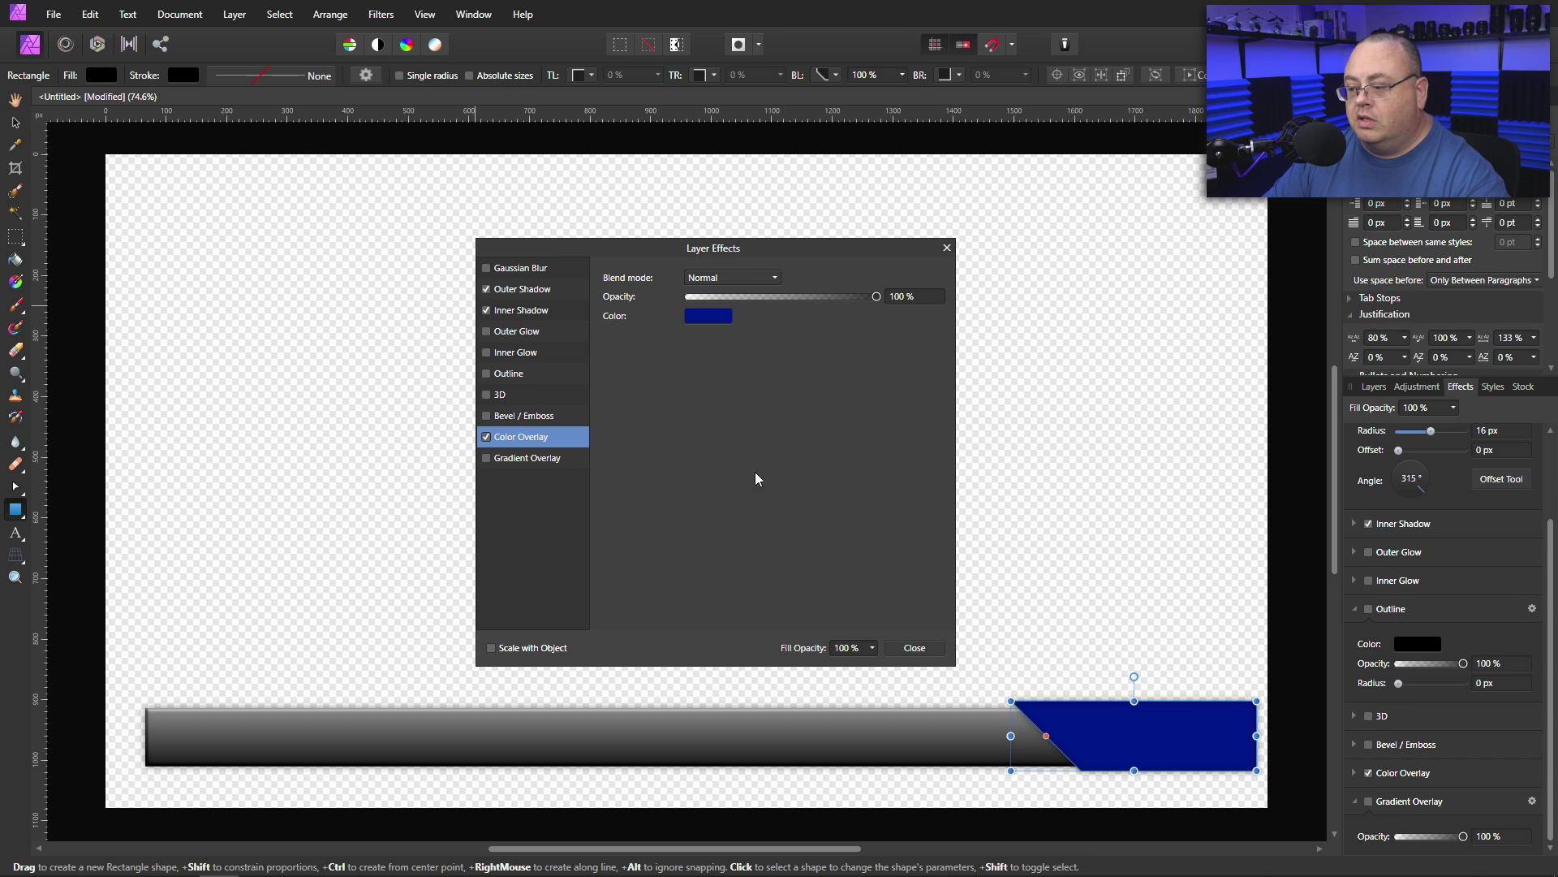
left_click(487, 310)
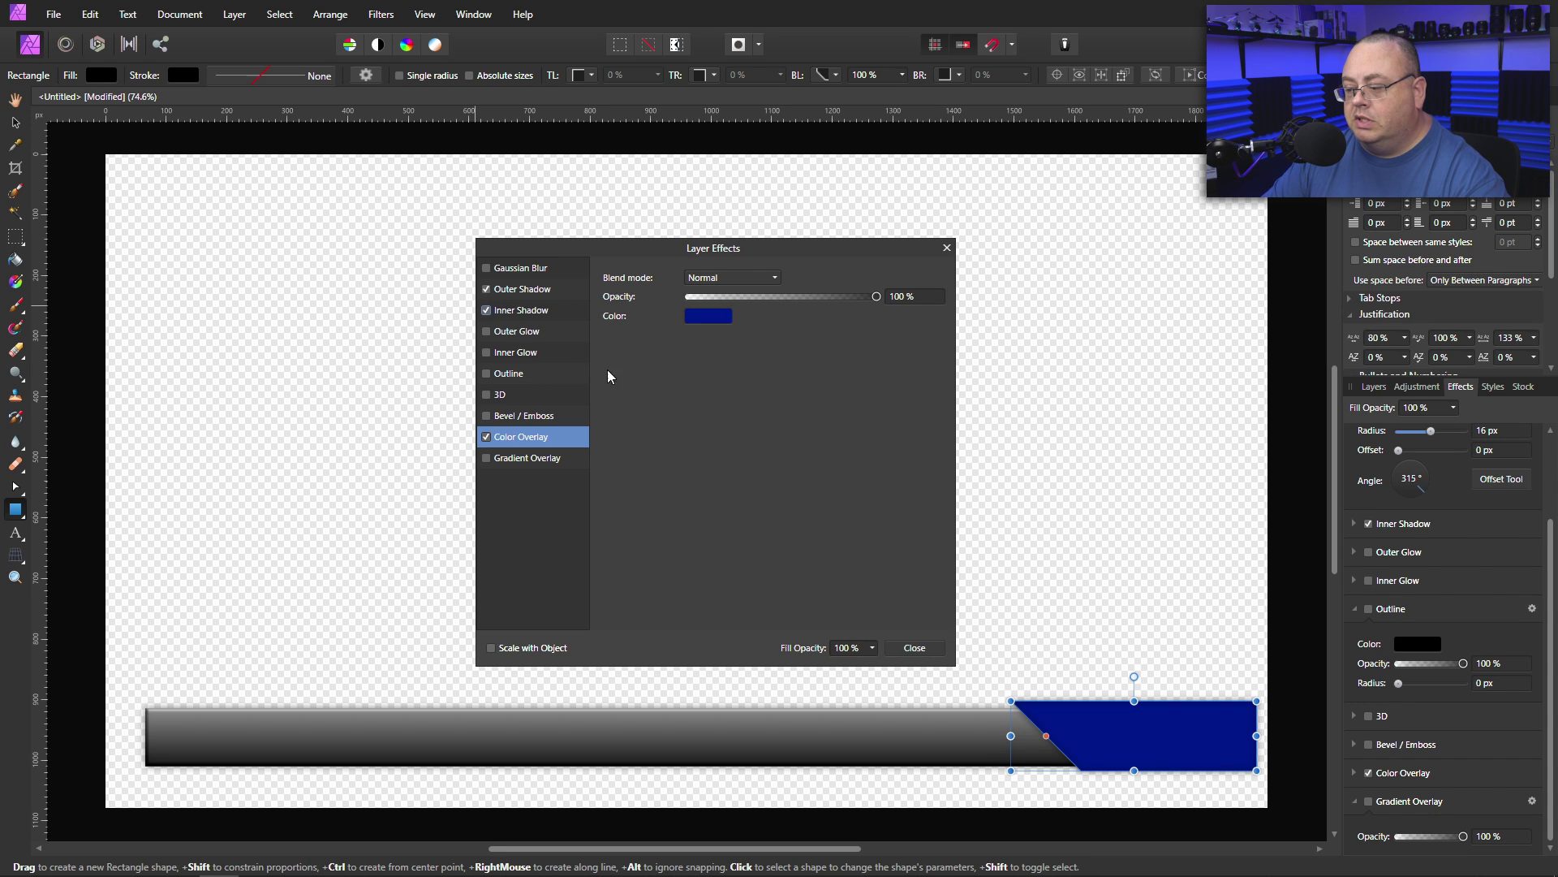
Enable an Outline with Gradient fill style and set its gradient angle to 135°
left_click(513, 377)
left_click(487, 375)
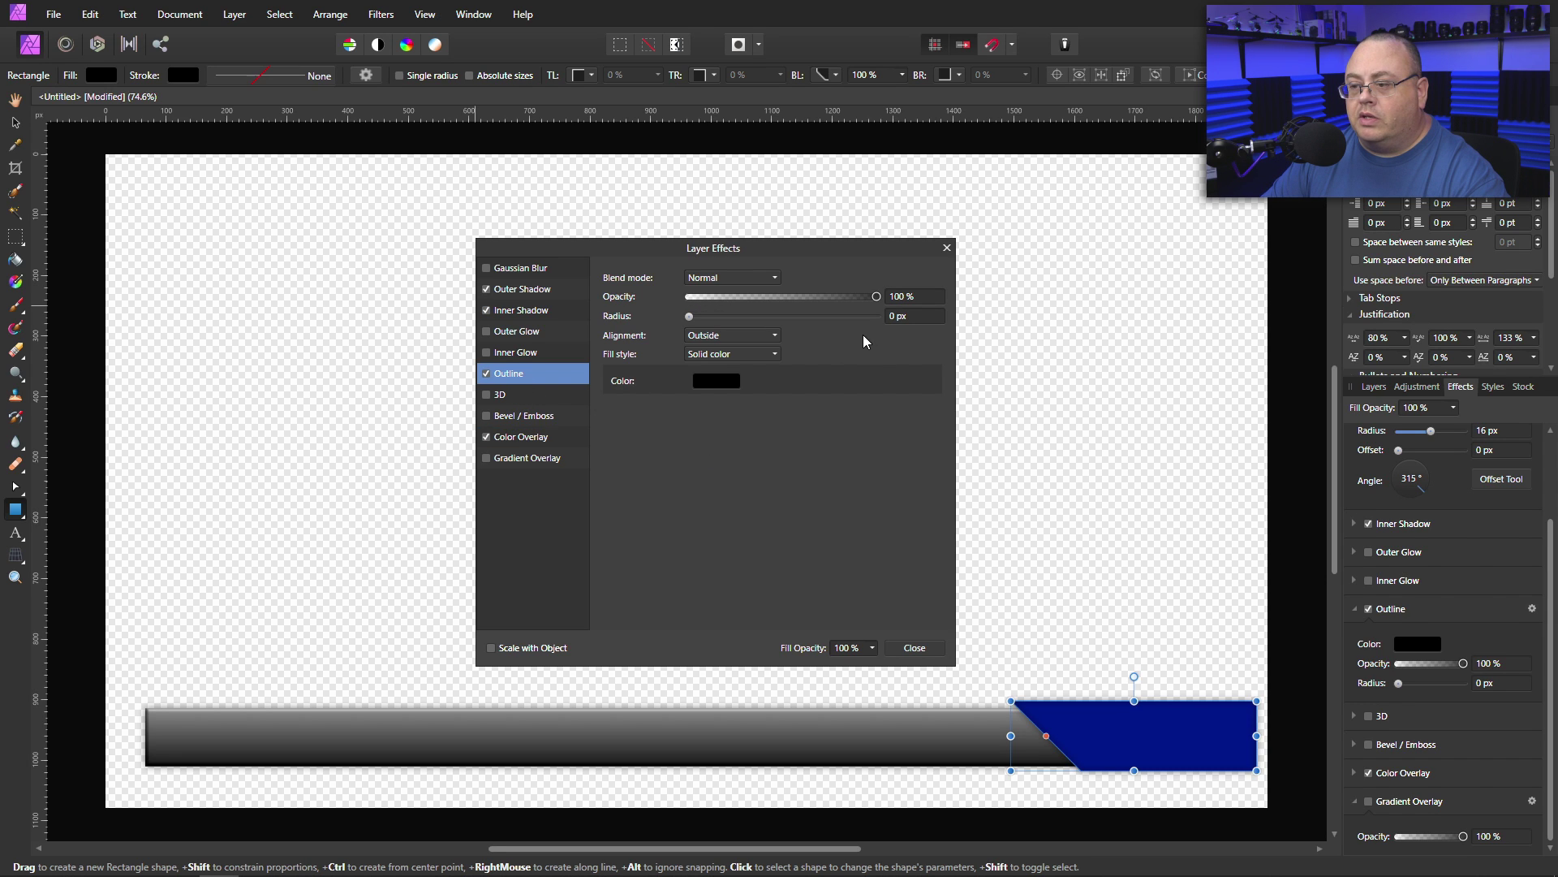
left_click(743, 357)
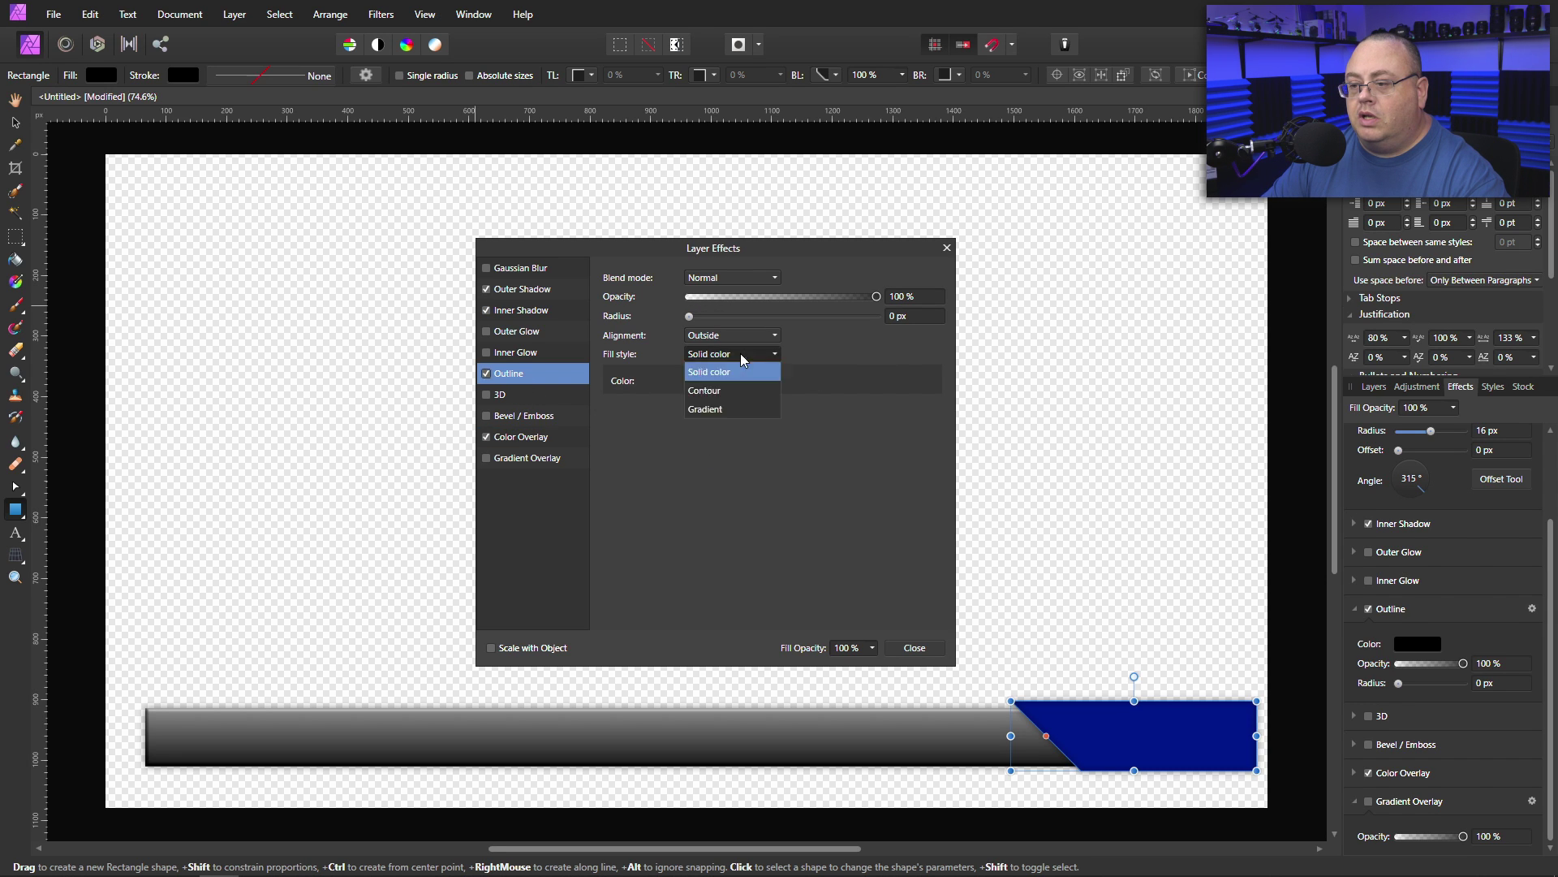
left_click(722, 410)
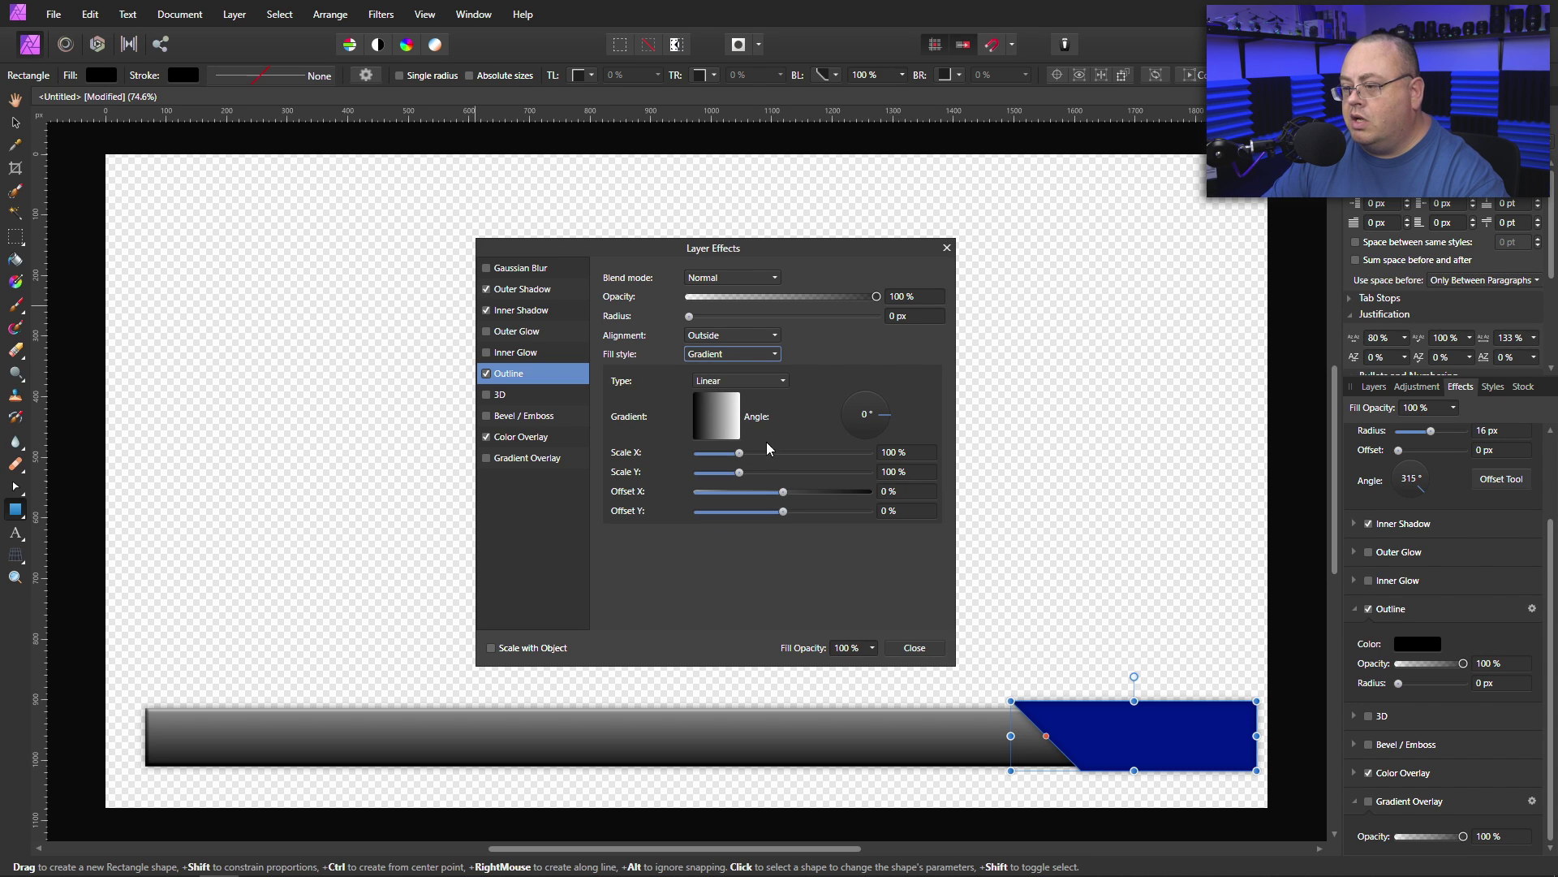
left_click(690, 317)
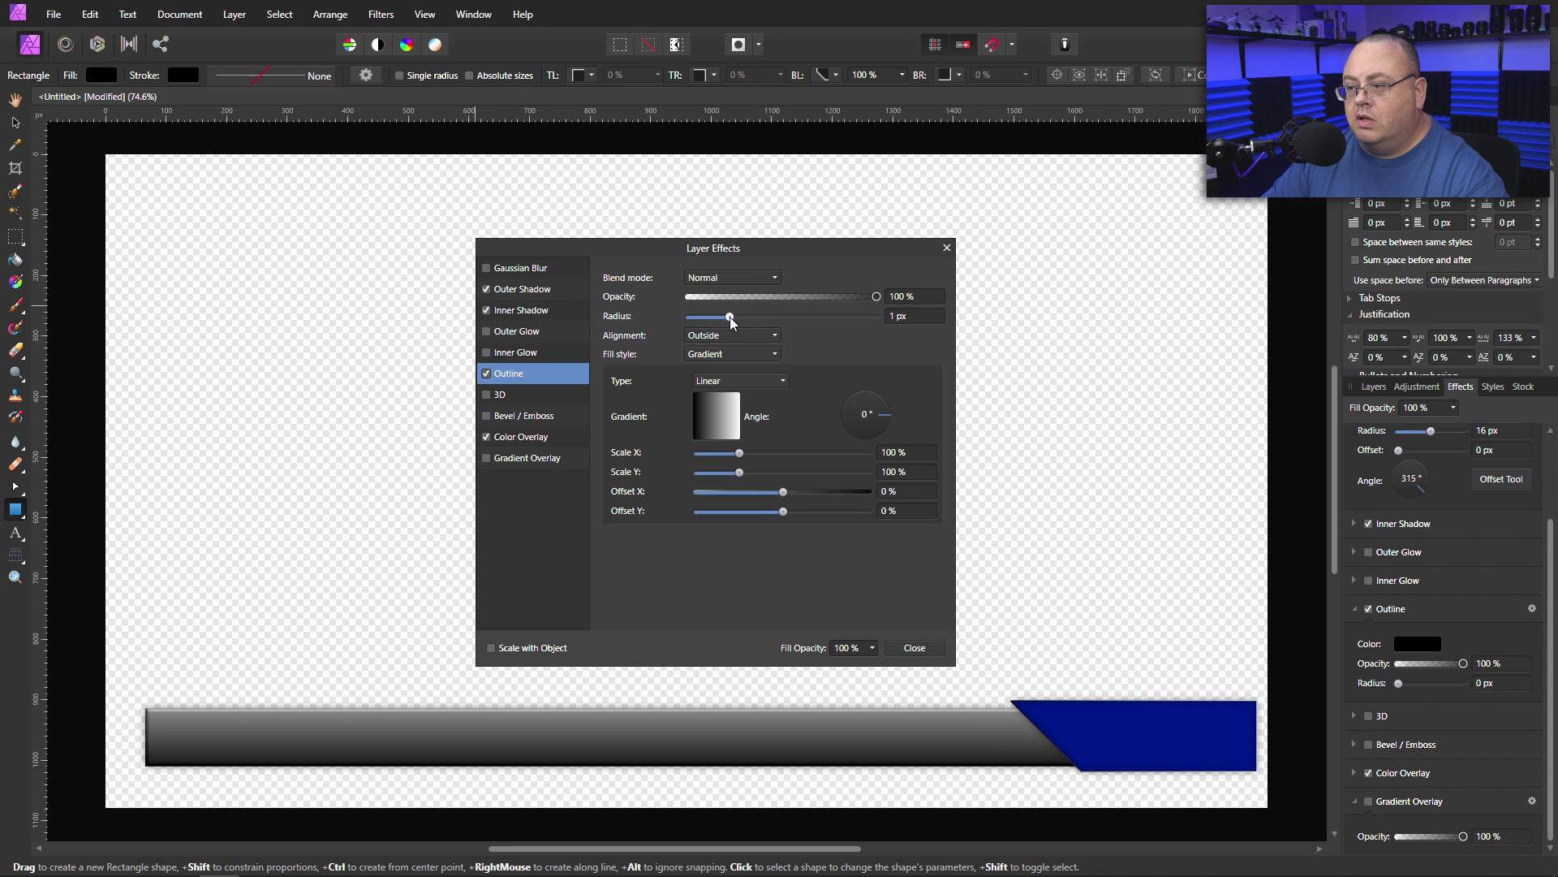
left_click_drag(729, 317, 774, 329)
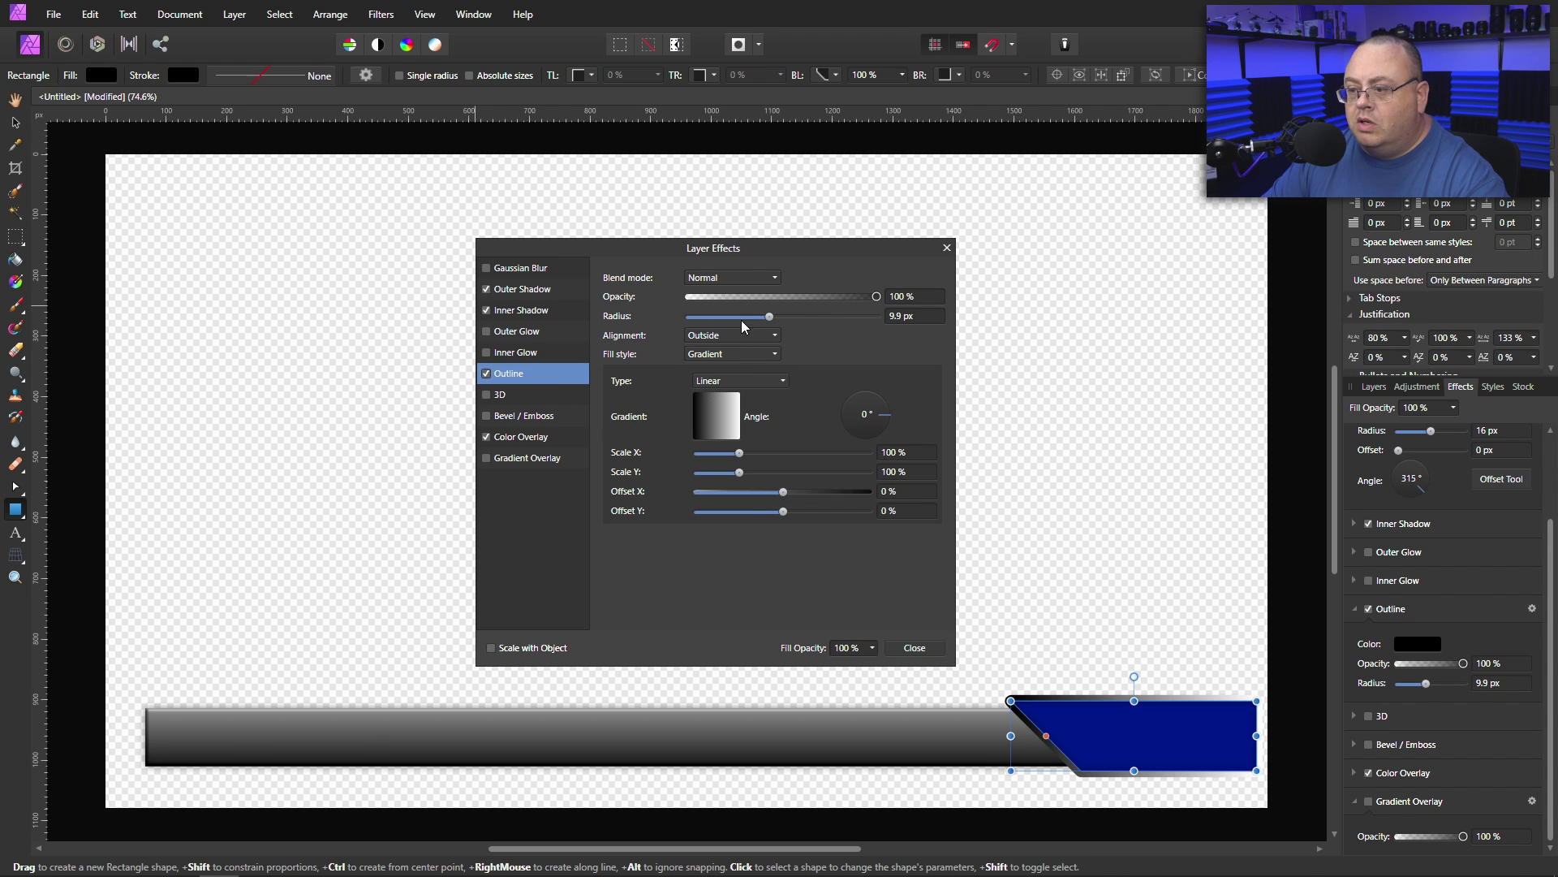
left_click(880, 432)
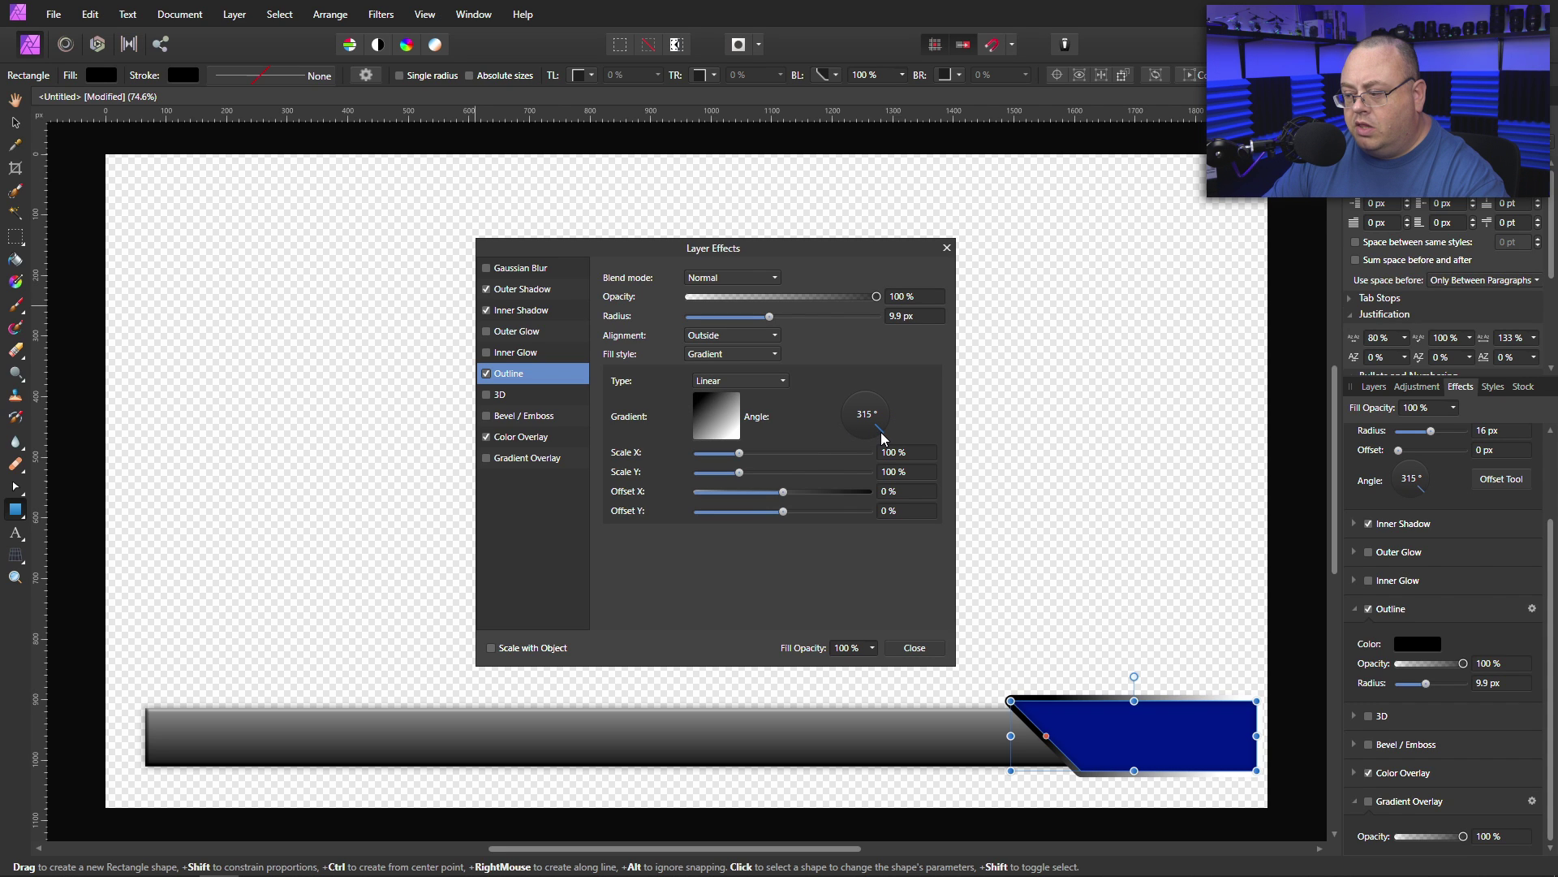
left_click(849, 401)
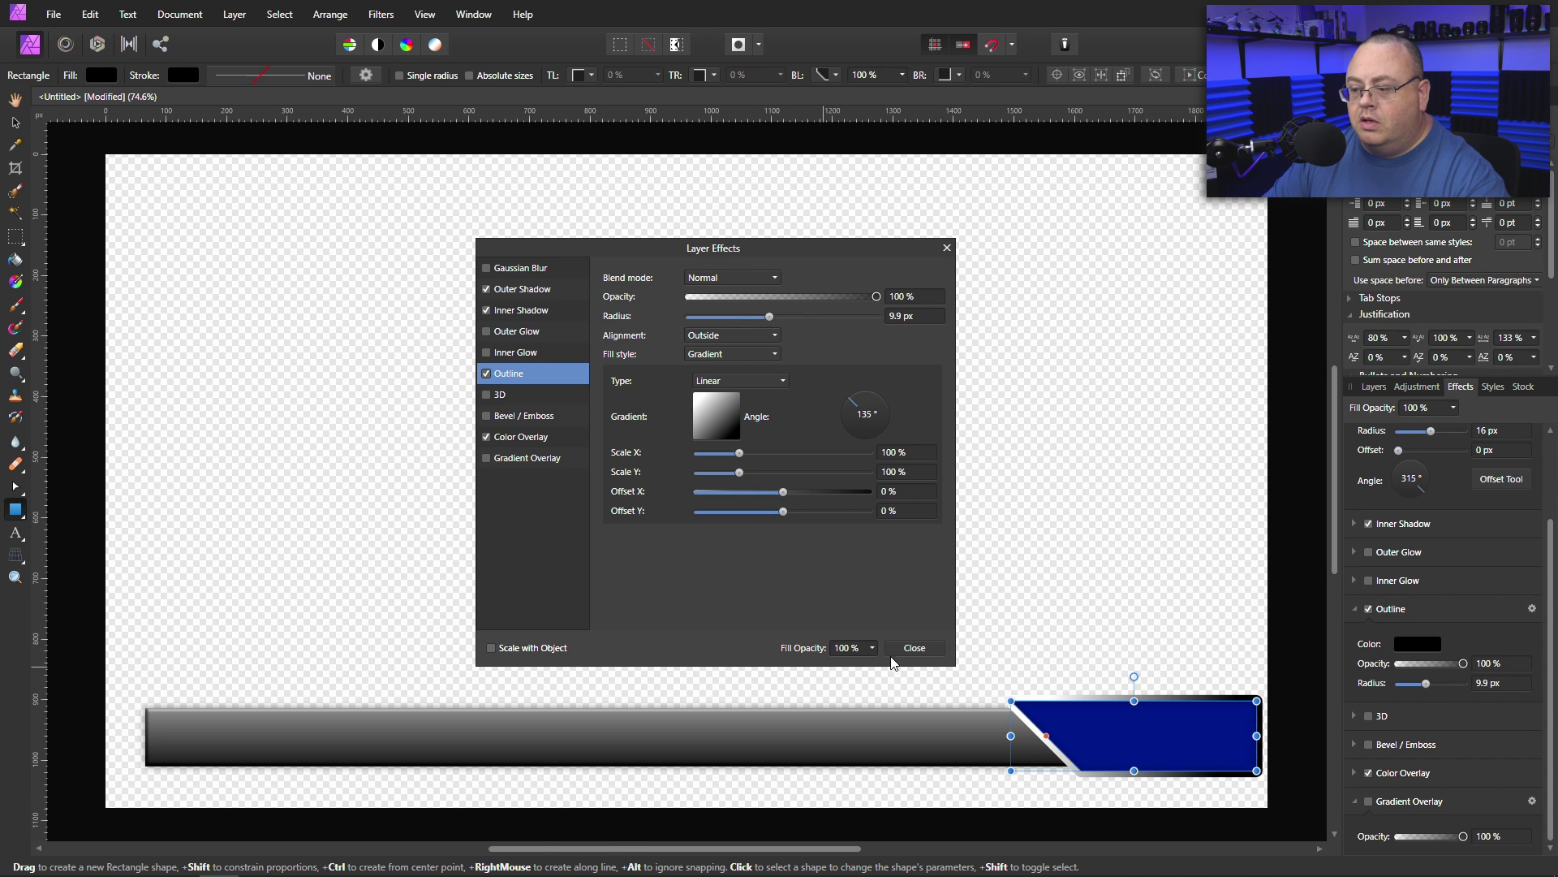
Enlarge the outer shadow to 45.1 px radius, 95% opacity and 3% intensity
left_click(528, 291)
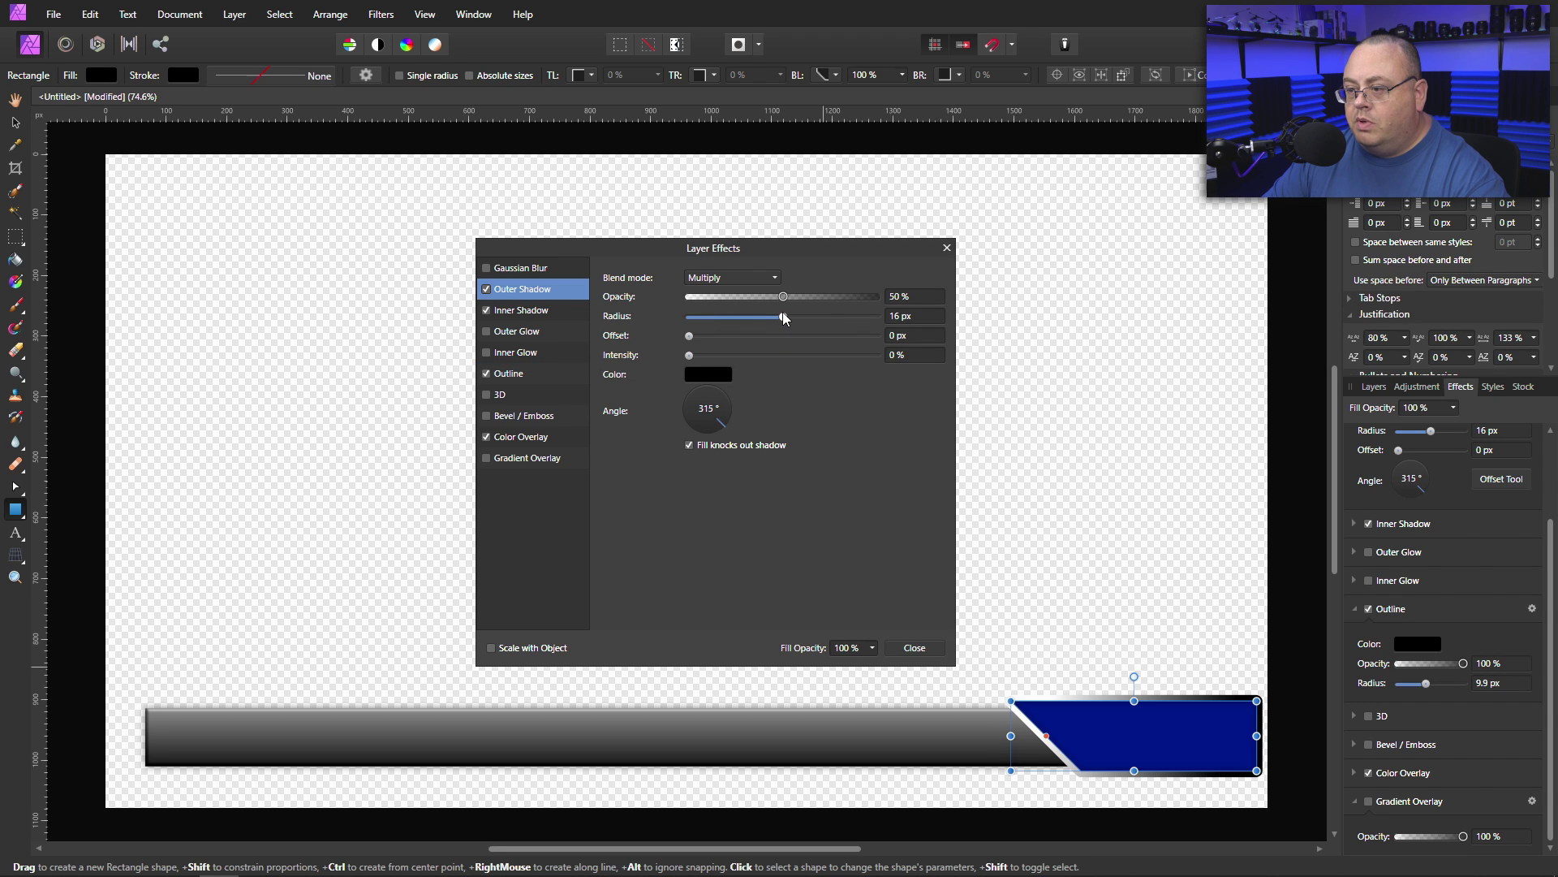
mouse_move(783, 317)
left_mouse_down()
mouse_move(873, 328)
mouse_move(796, 328)
mouse_move(786, 300)
left_mouse_up()
left_click_drag(918, 310, 845, 319)
left_click_drag(709, 419, 686, 414)
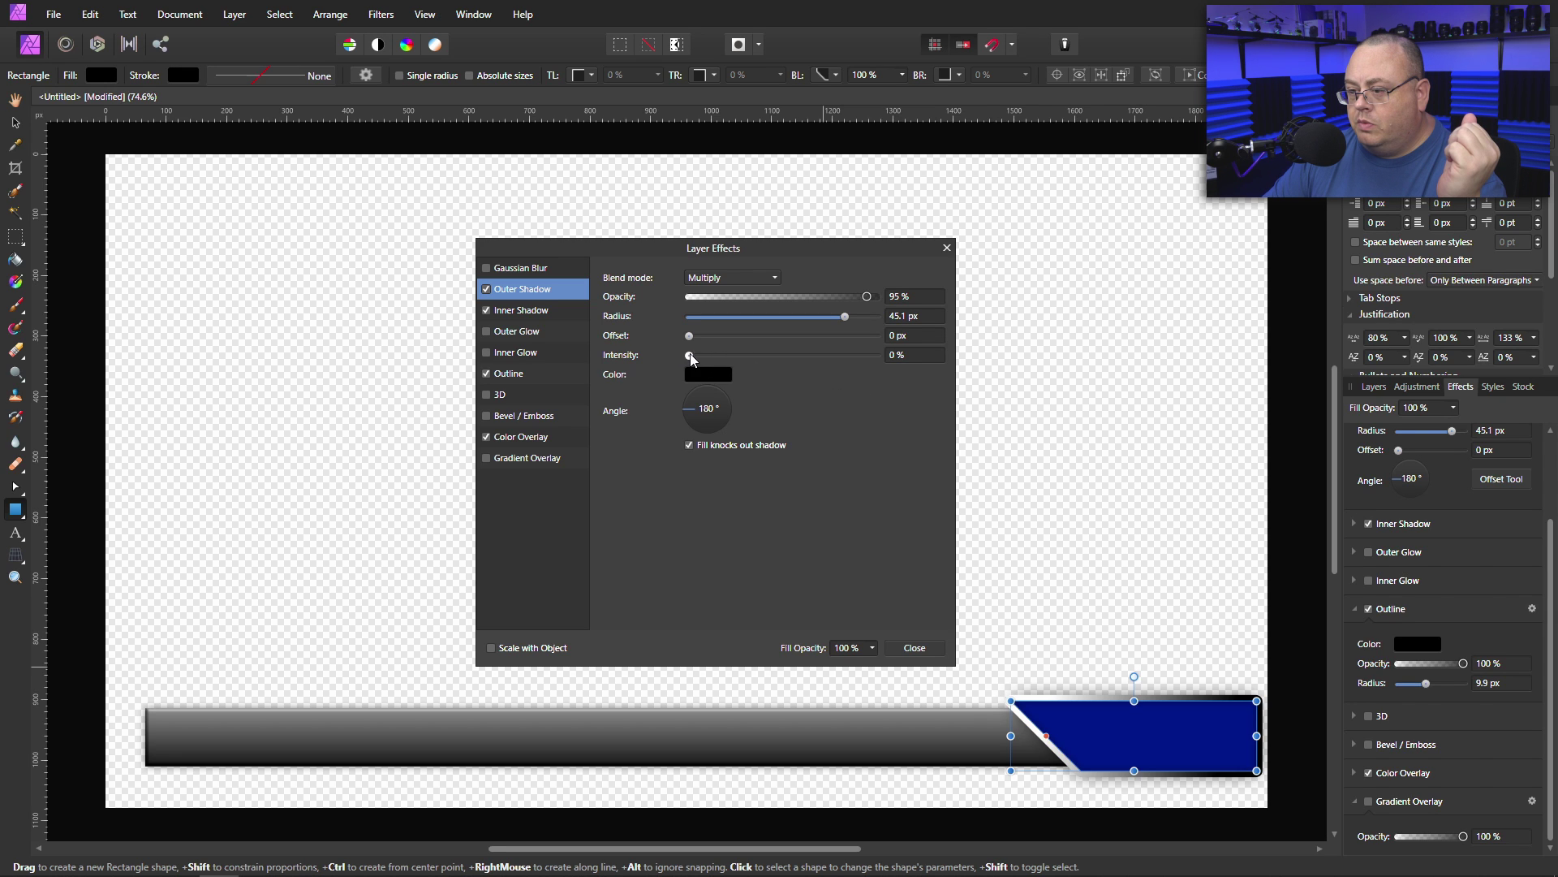
mouse_move(690, 355)
left_mouse_down()
mouse_move(783, 367)
mouse_move(695, 367)
left_mouse_up()
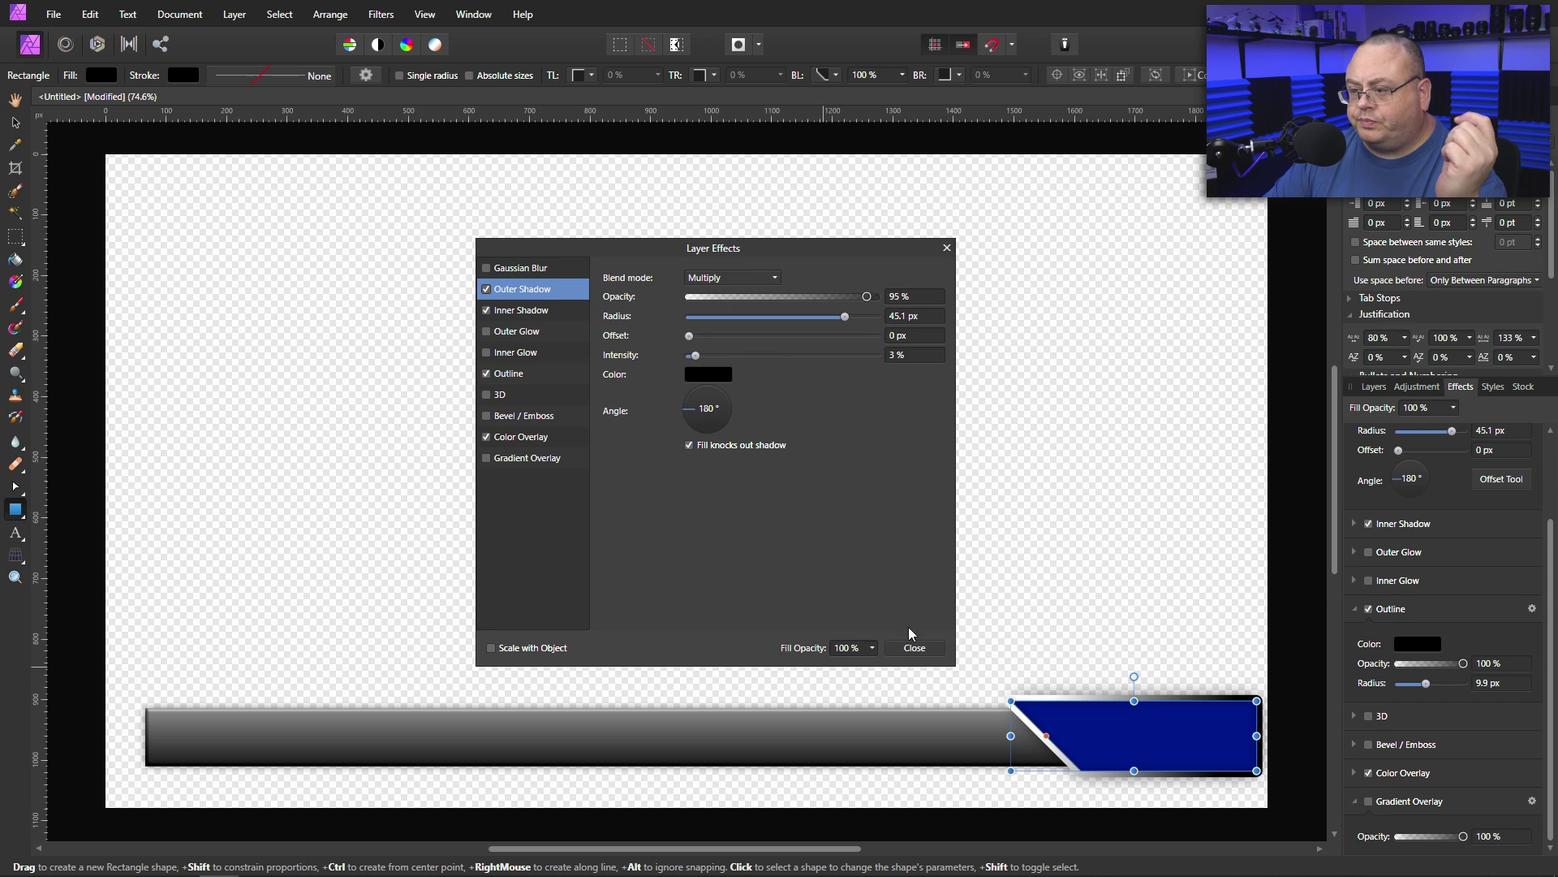
Set the outline radius to 6 px
left_click(524, 373)
left_click(897, 317)
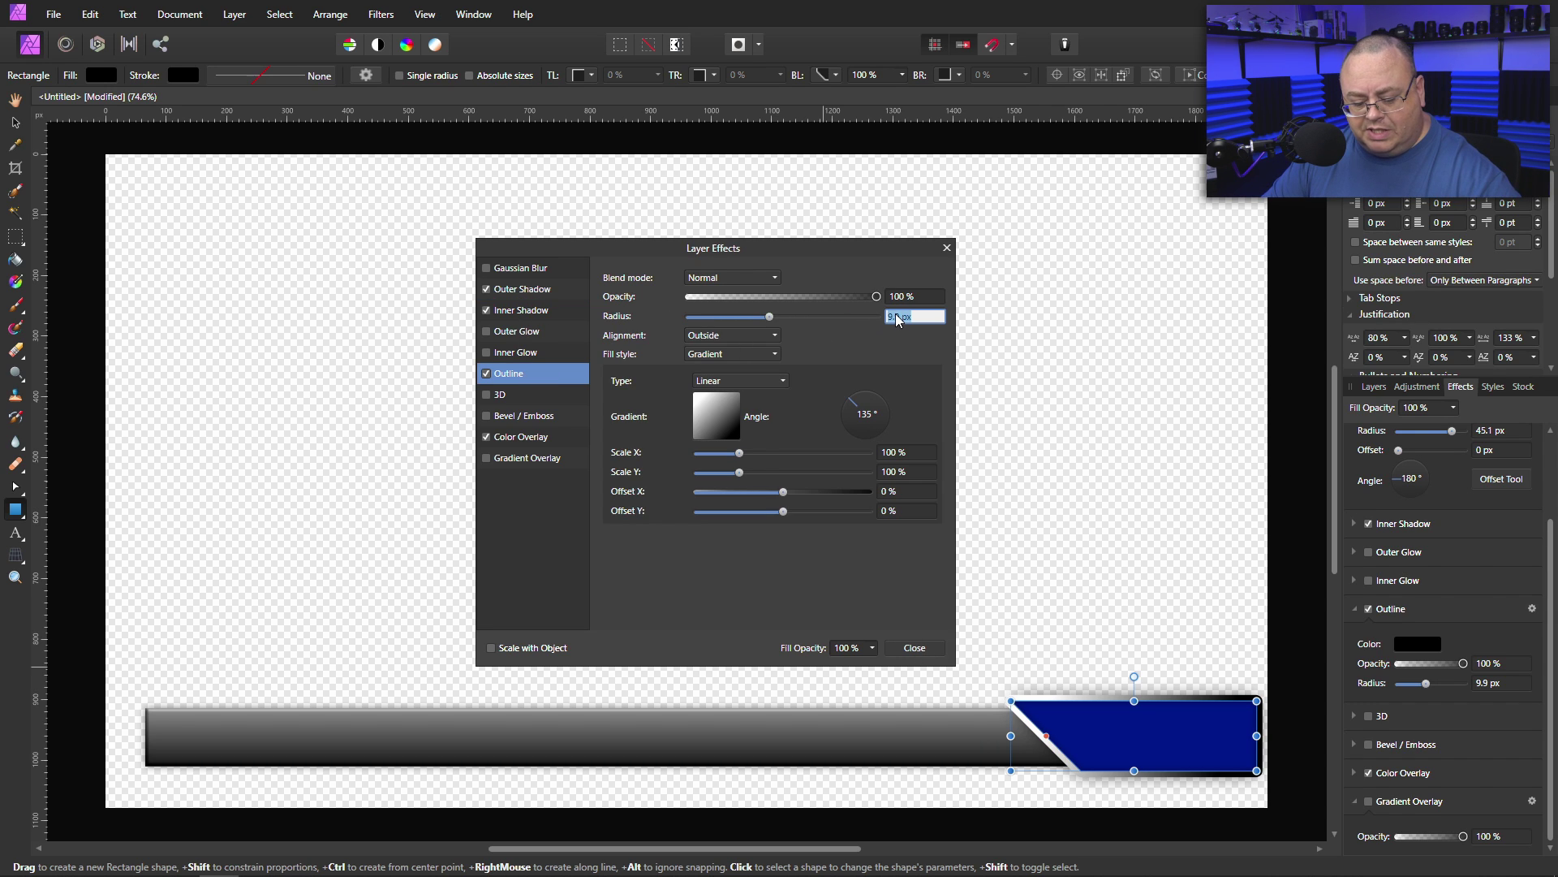
type("6")
key("Return")
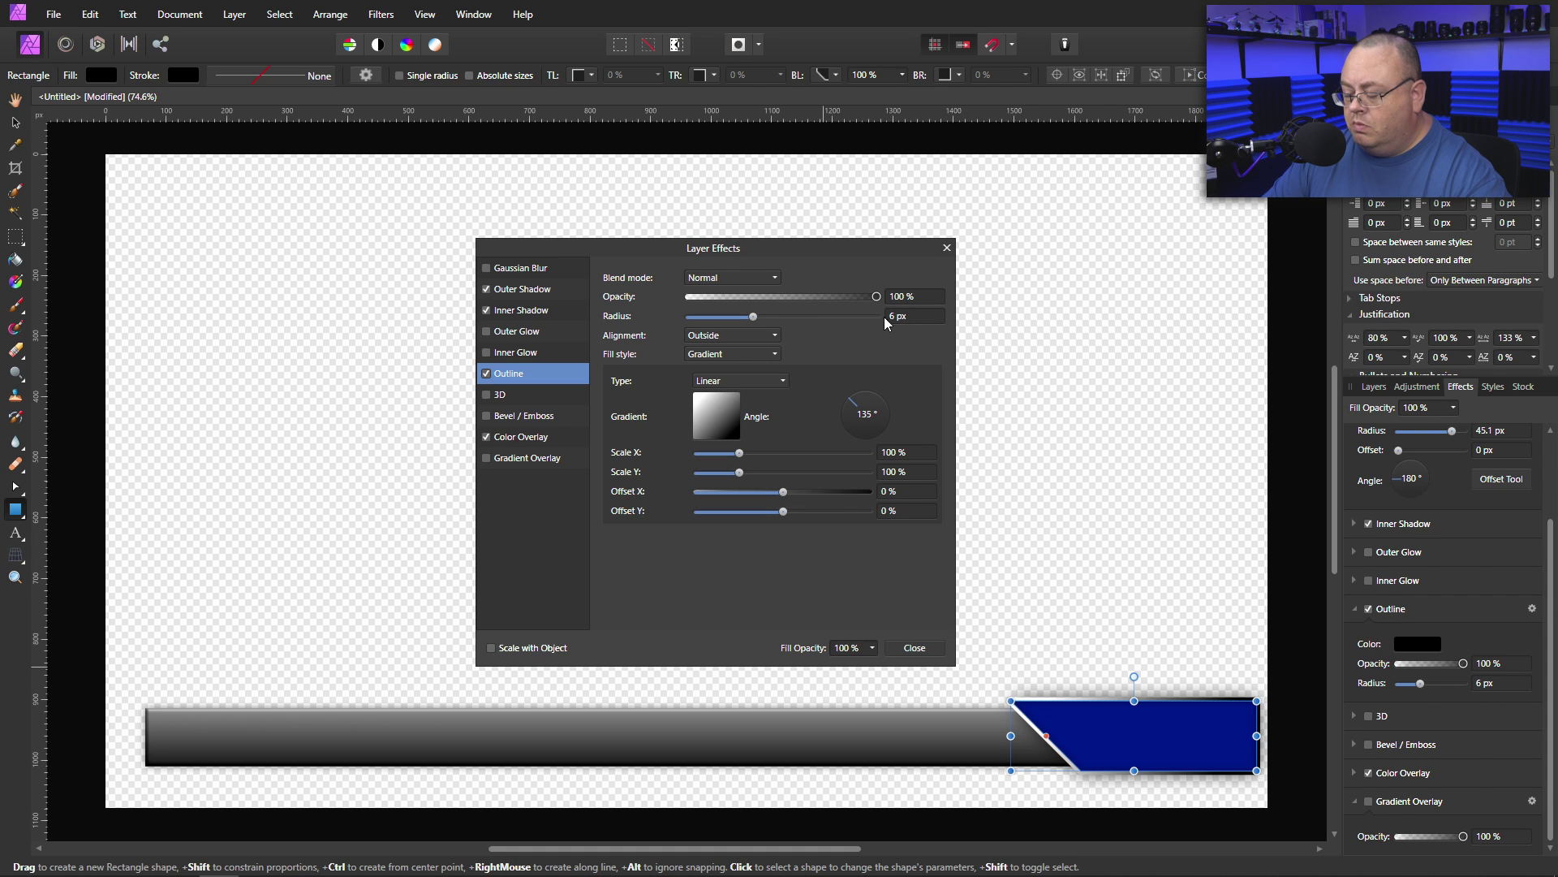
Close Layer Effects, resize the navy banner to about 113 px tall, and deselect it
left_click(915, 646)
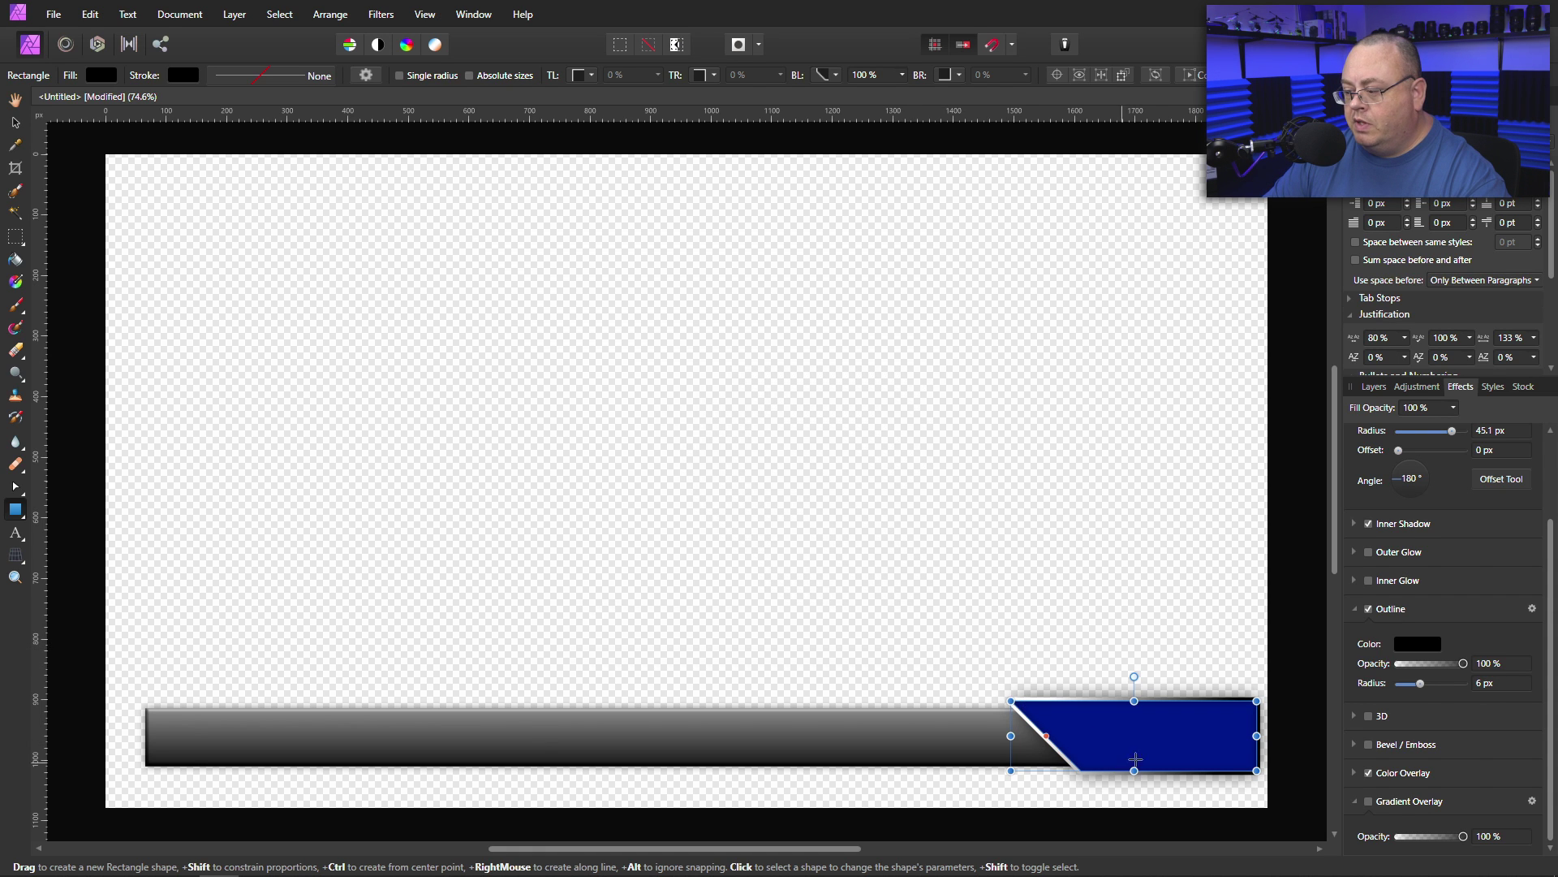
scroll(1158, 755, "up", 3)
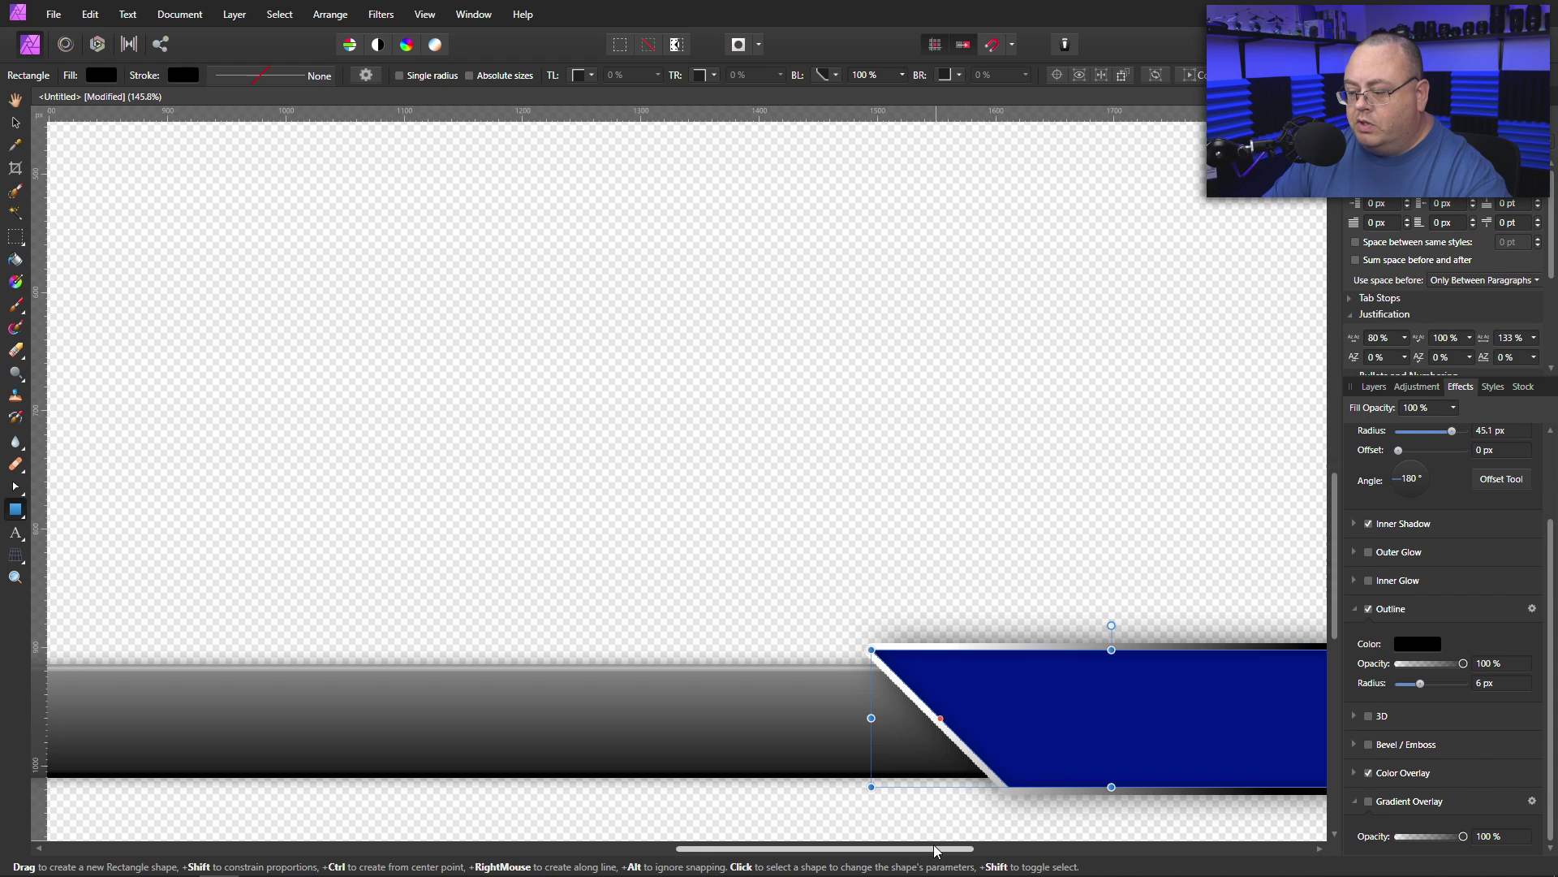
left_click_drag(938, 848, 1061, 848)
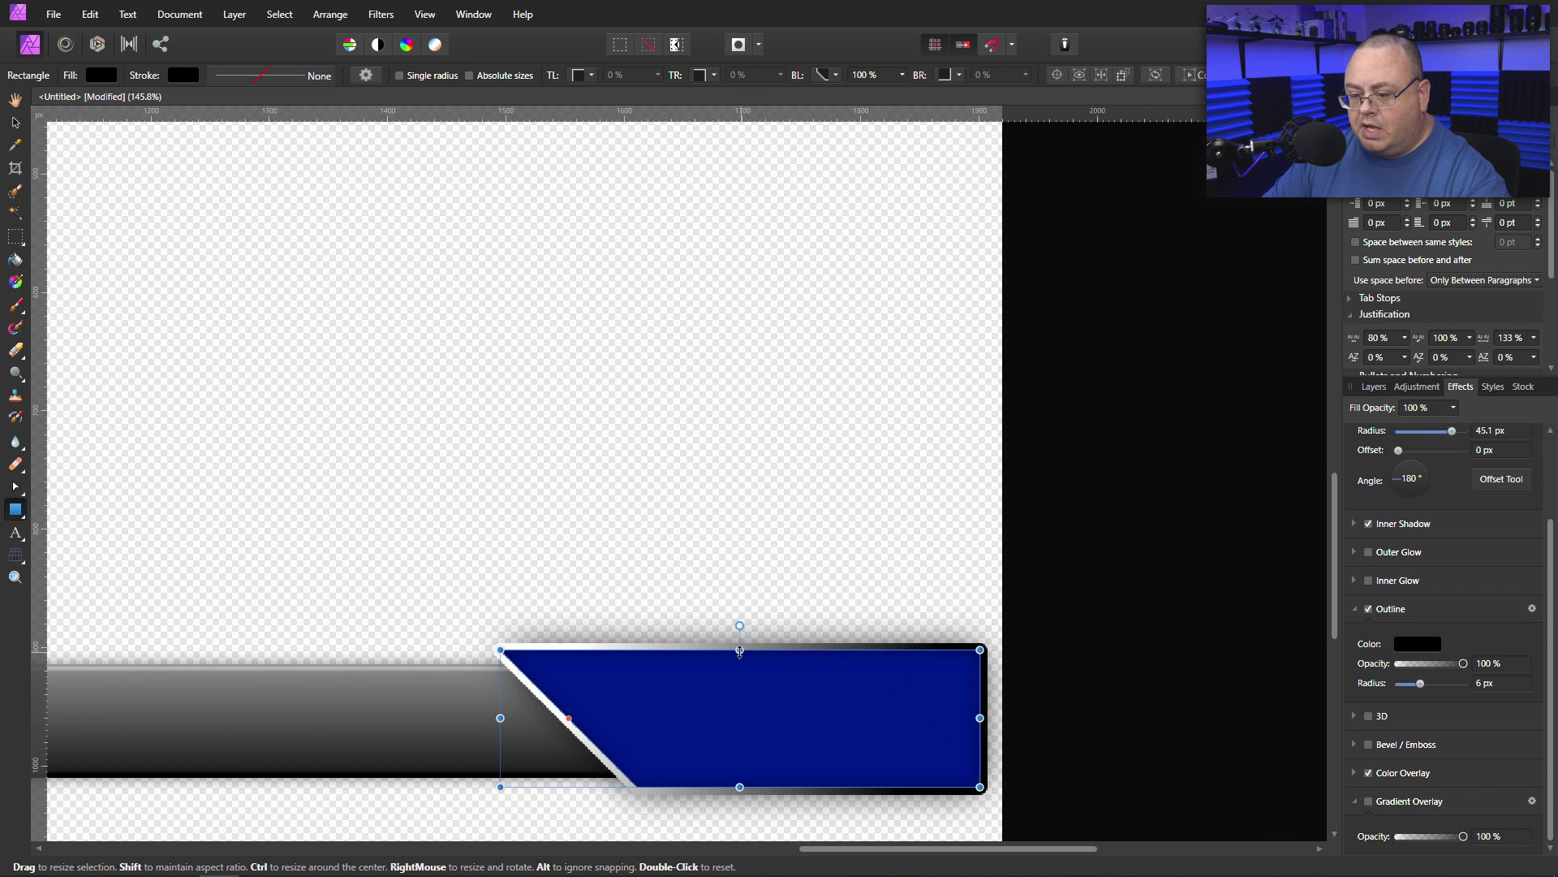
left_click_drag(735, 649, 724, 664)
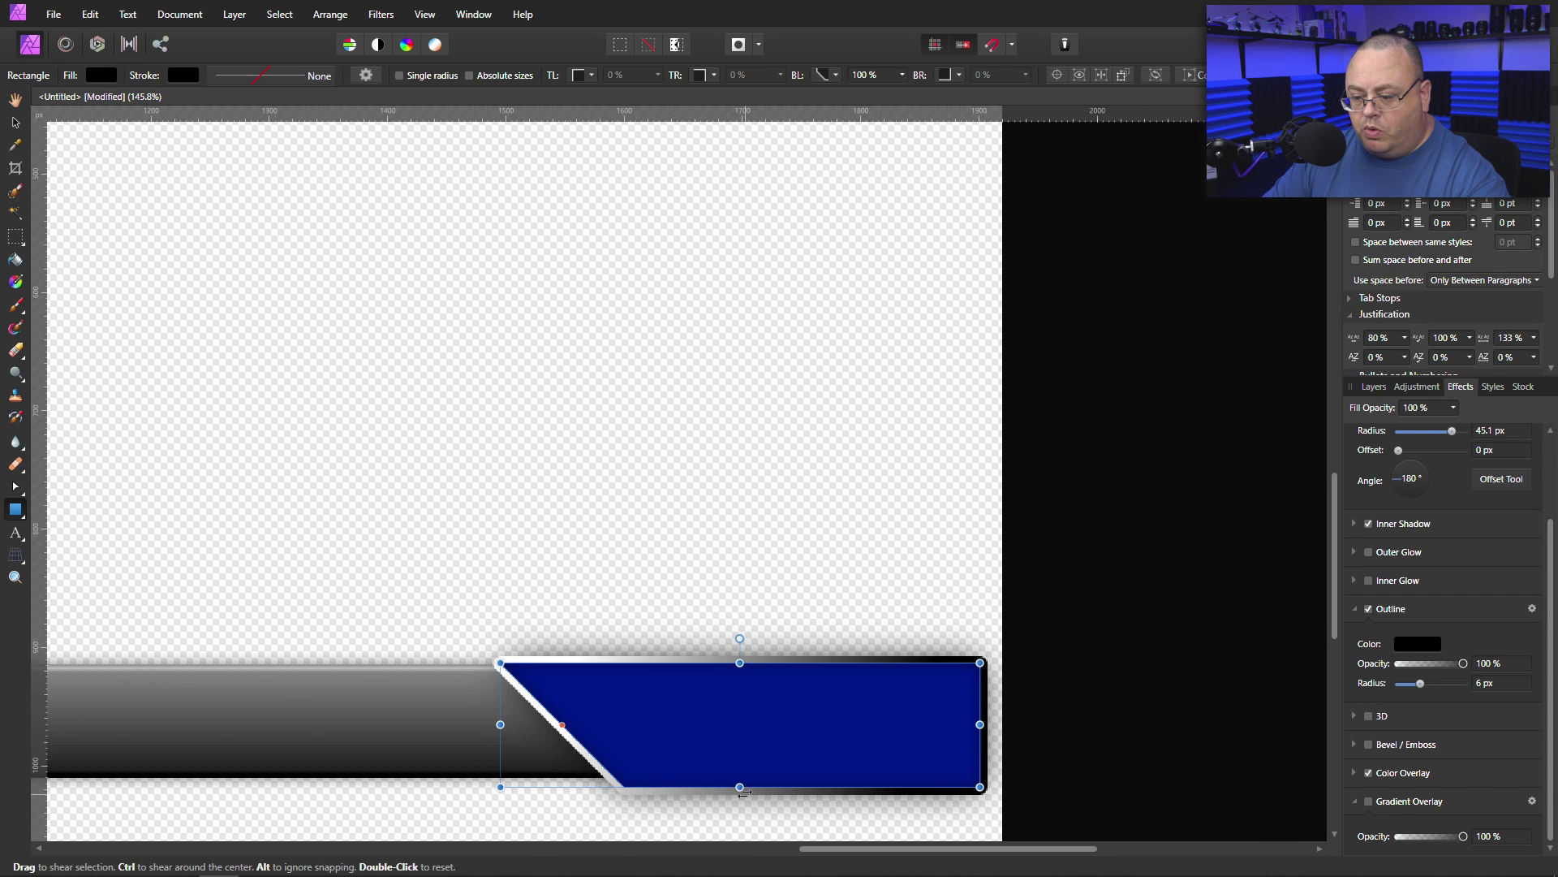
left_click_drag(739, 787, 740, 786)
left_click_drag(739, 662, 739, 653)
left_click(794, 583)
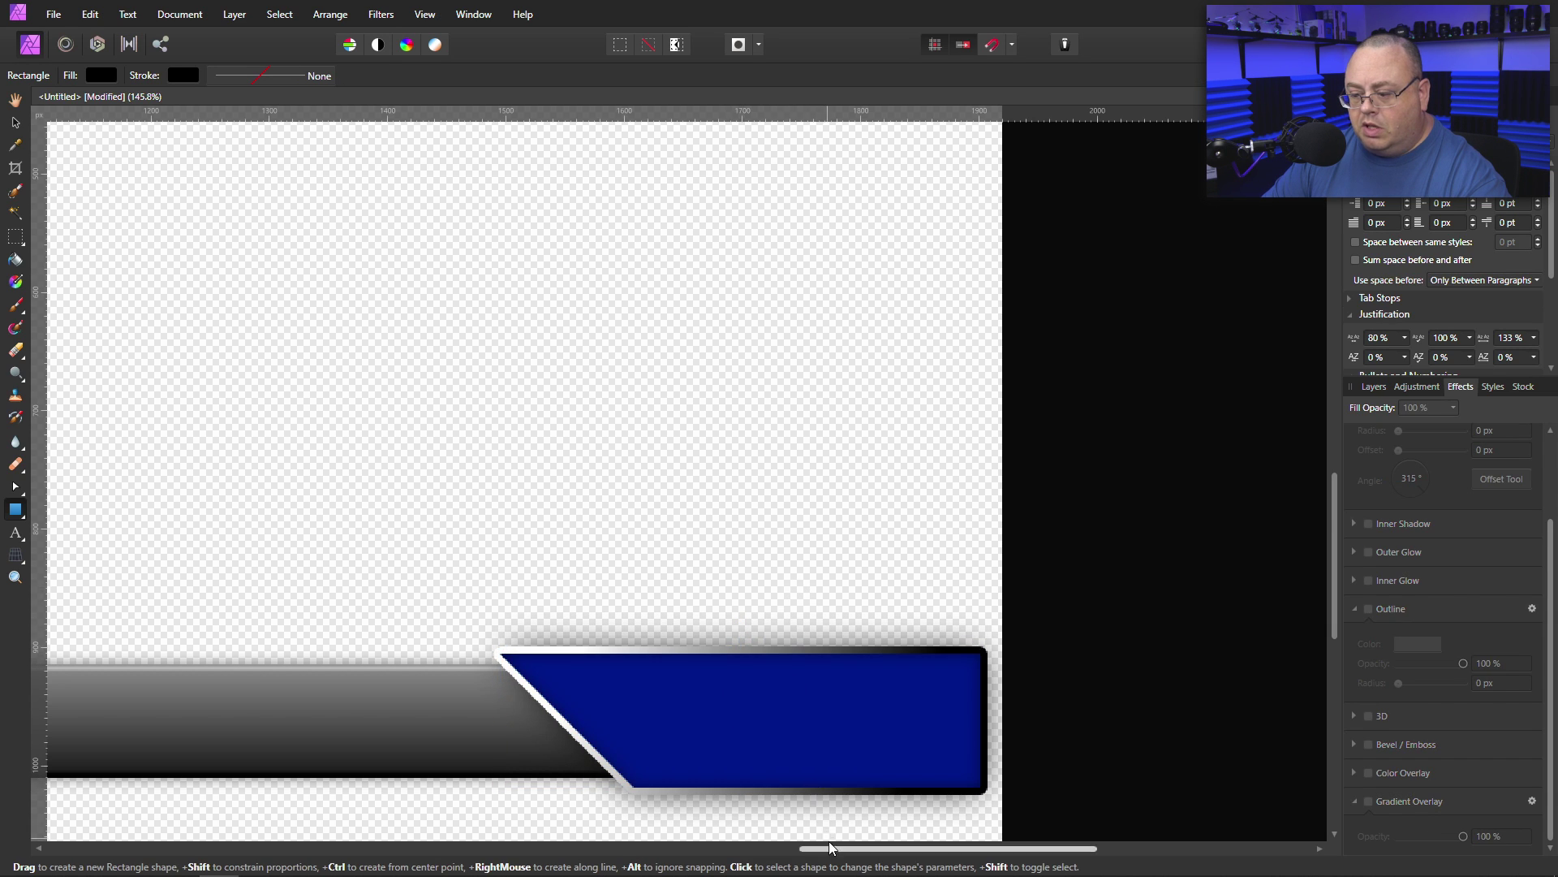
left_click_drag(833, 849, 759, 804)
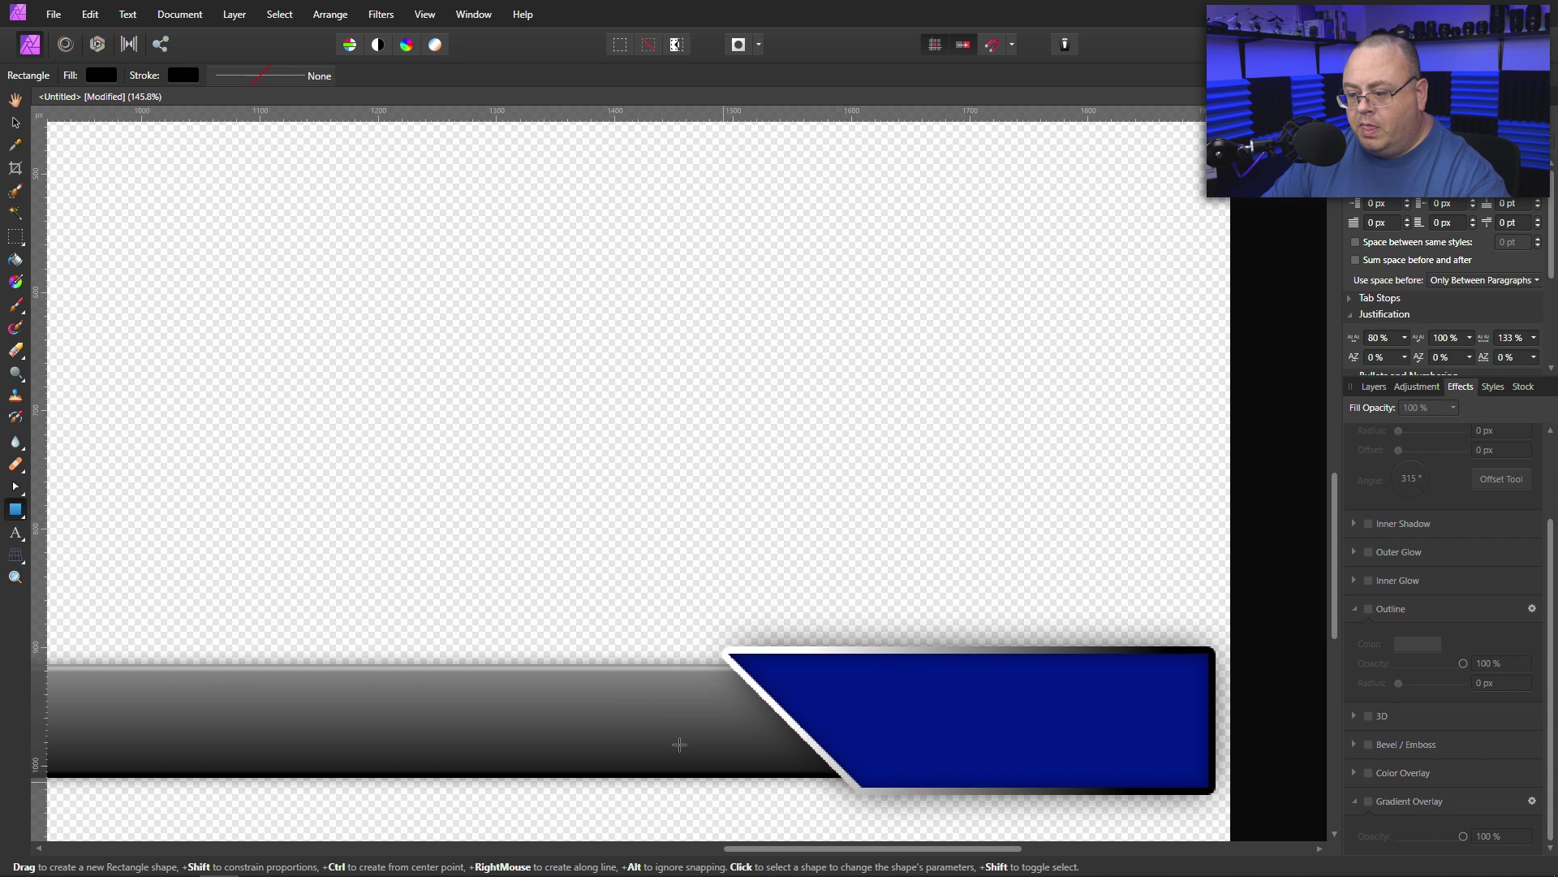
Drag twitch-logo-vector-png-2 from File Explorer onto the canvas
left_click(99, 861)
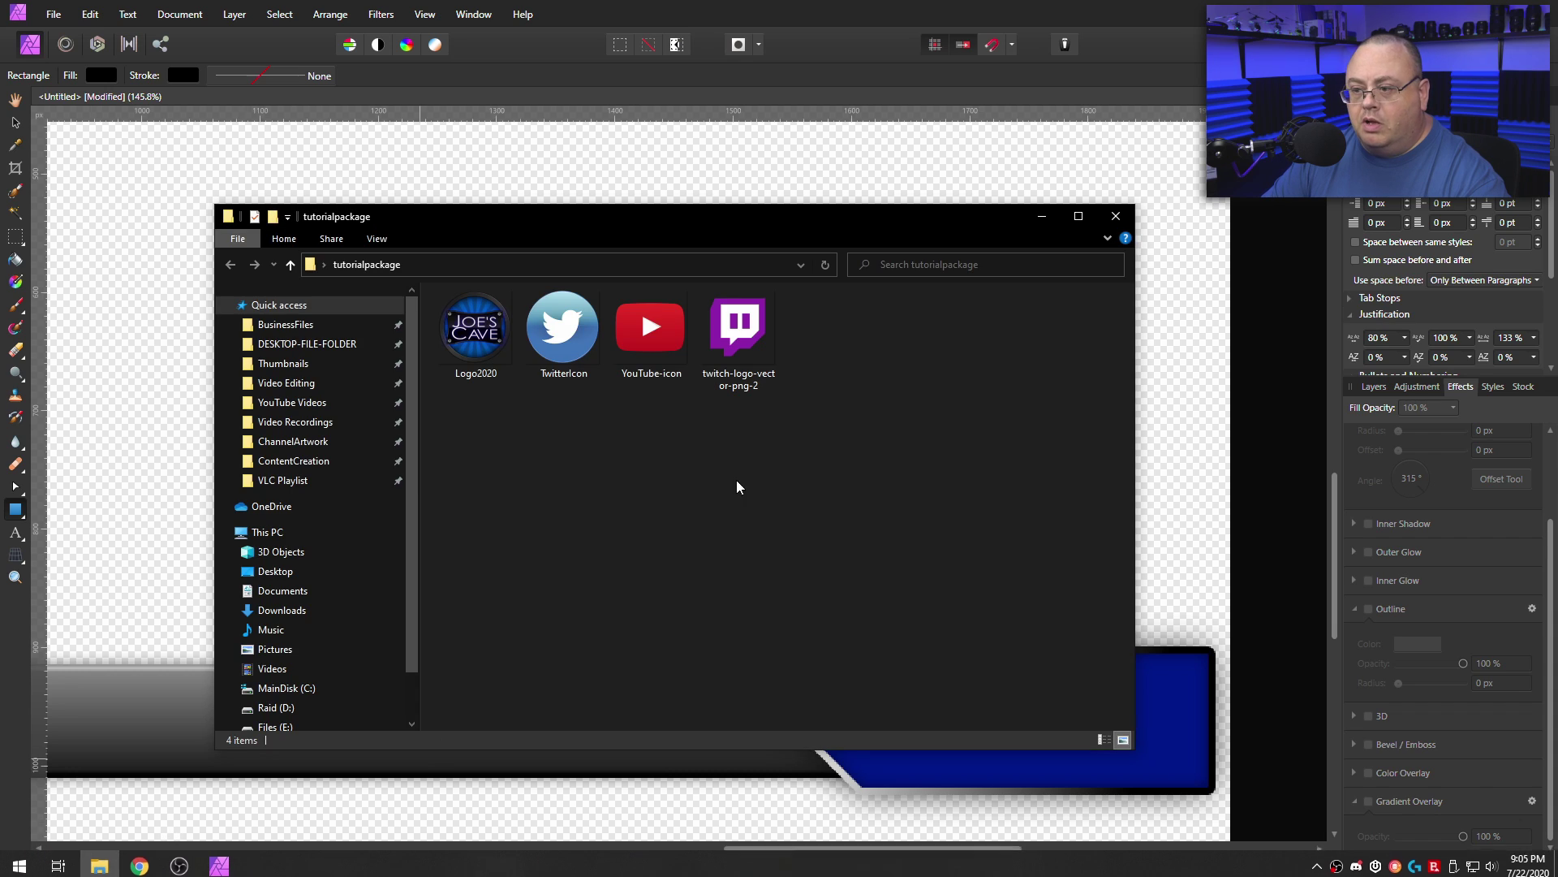
left_click_drag(786, 217, 682, 125)
left_click_drag(612, 208, 1103, 736)
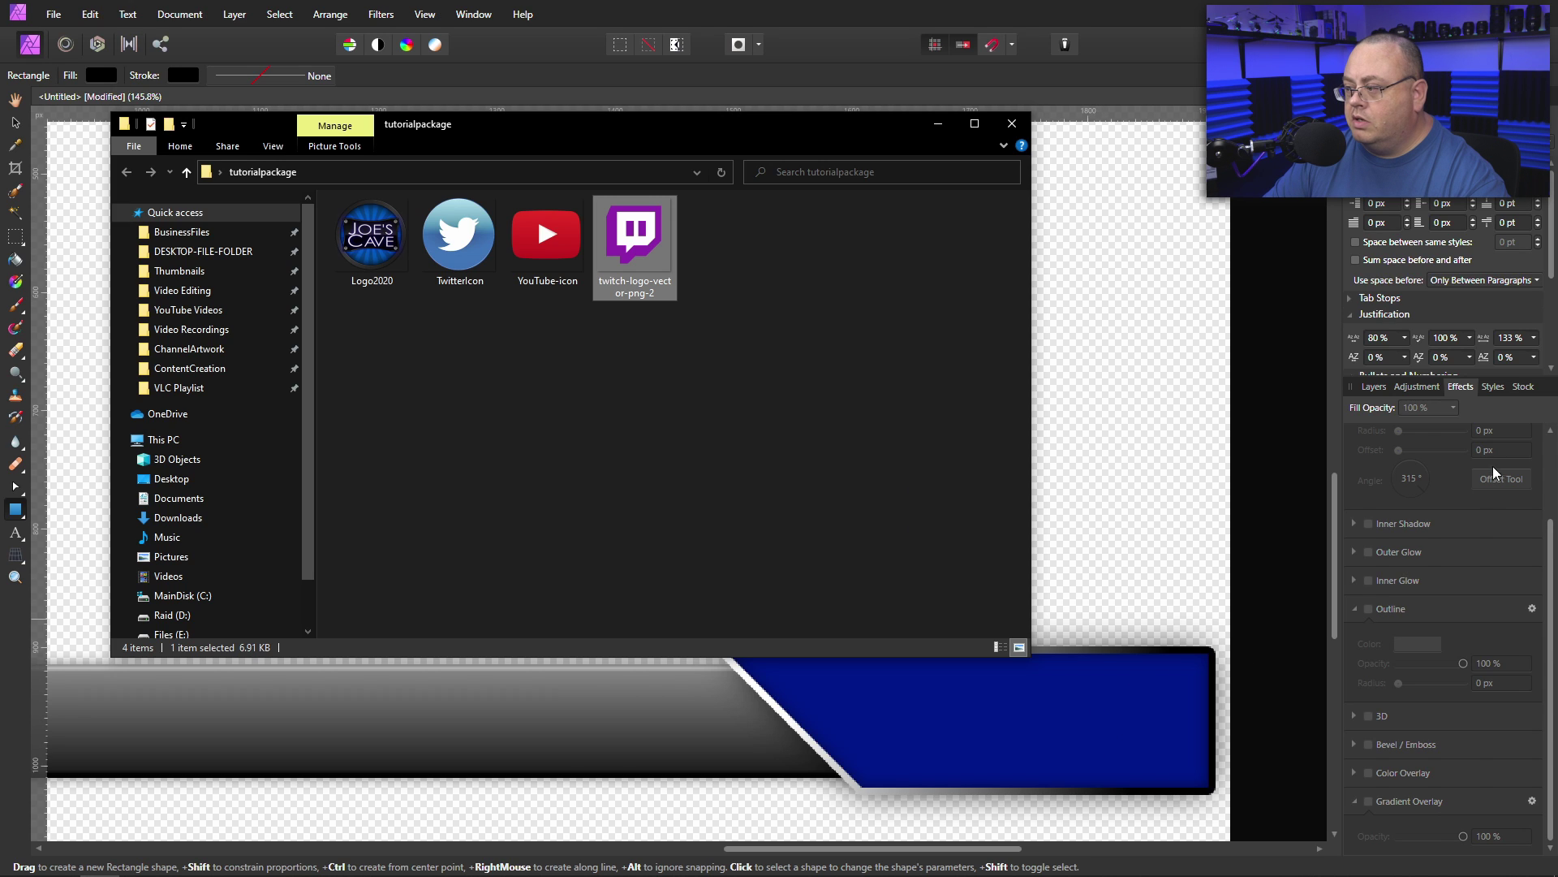
Scale the Twitch logo down and position it inside the navy banner's right end
left_click(1371, 386)
left_click(1407, 436)
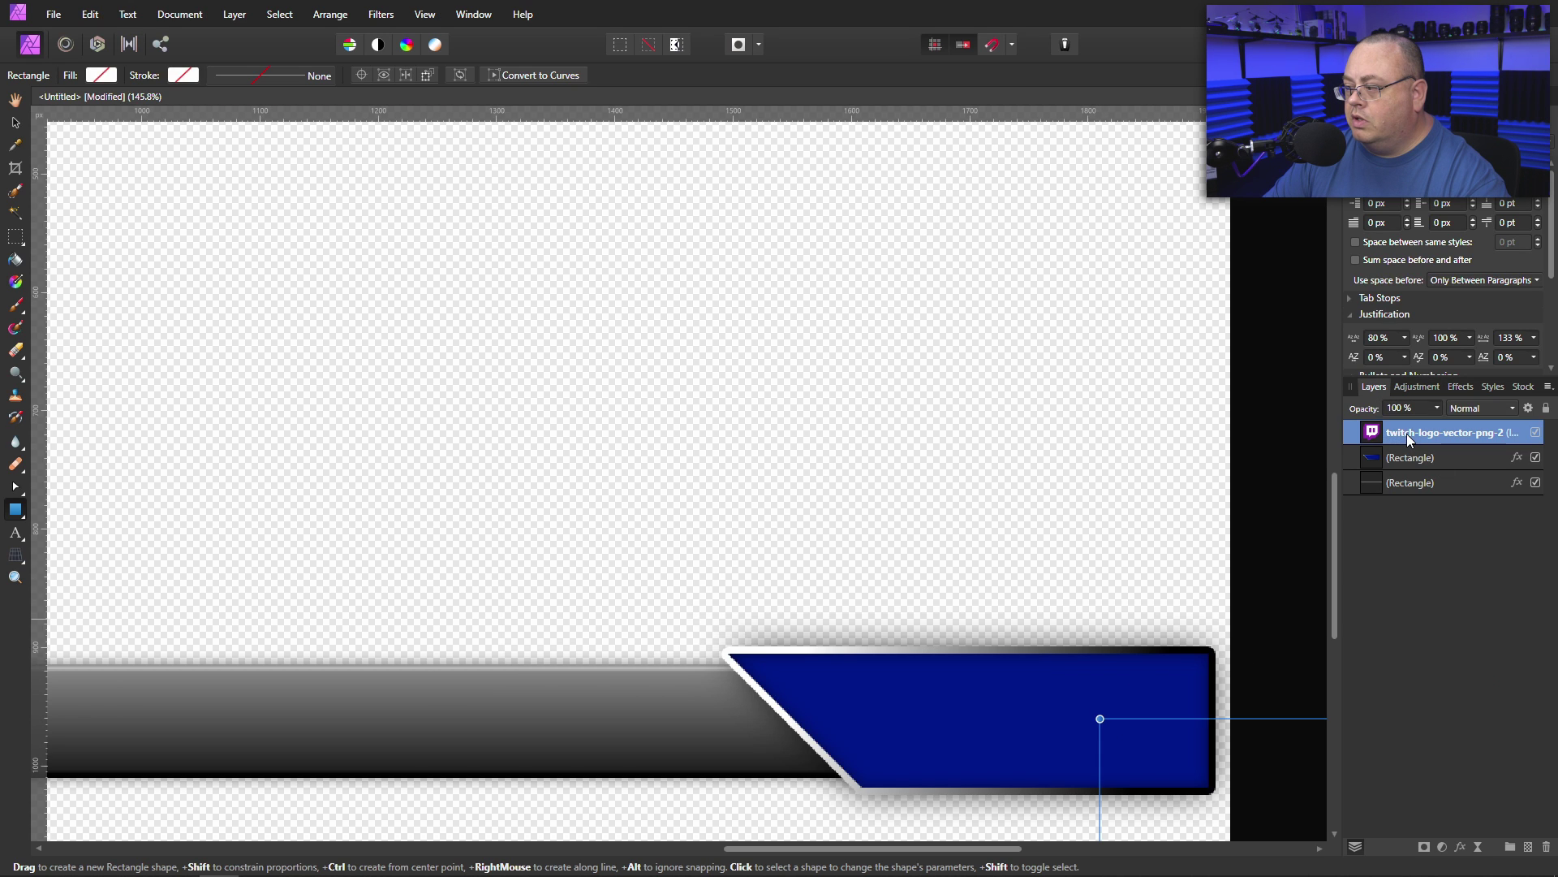
left_click(15, 122)
left_click_drag(1069, 678, 612, 320)
left_click_drag(564, 243, 1147, 741)
left_click_drag(1044, 705, 1109, 717)
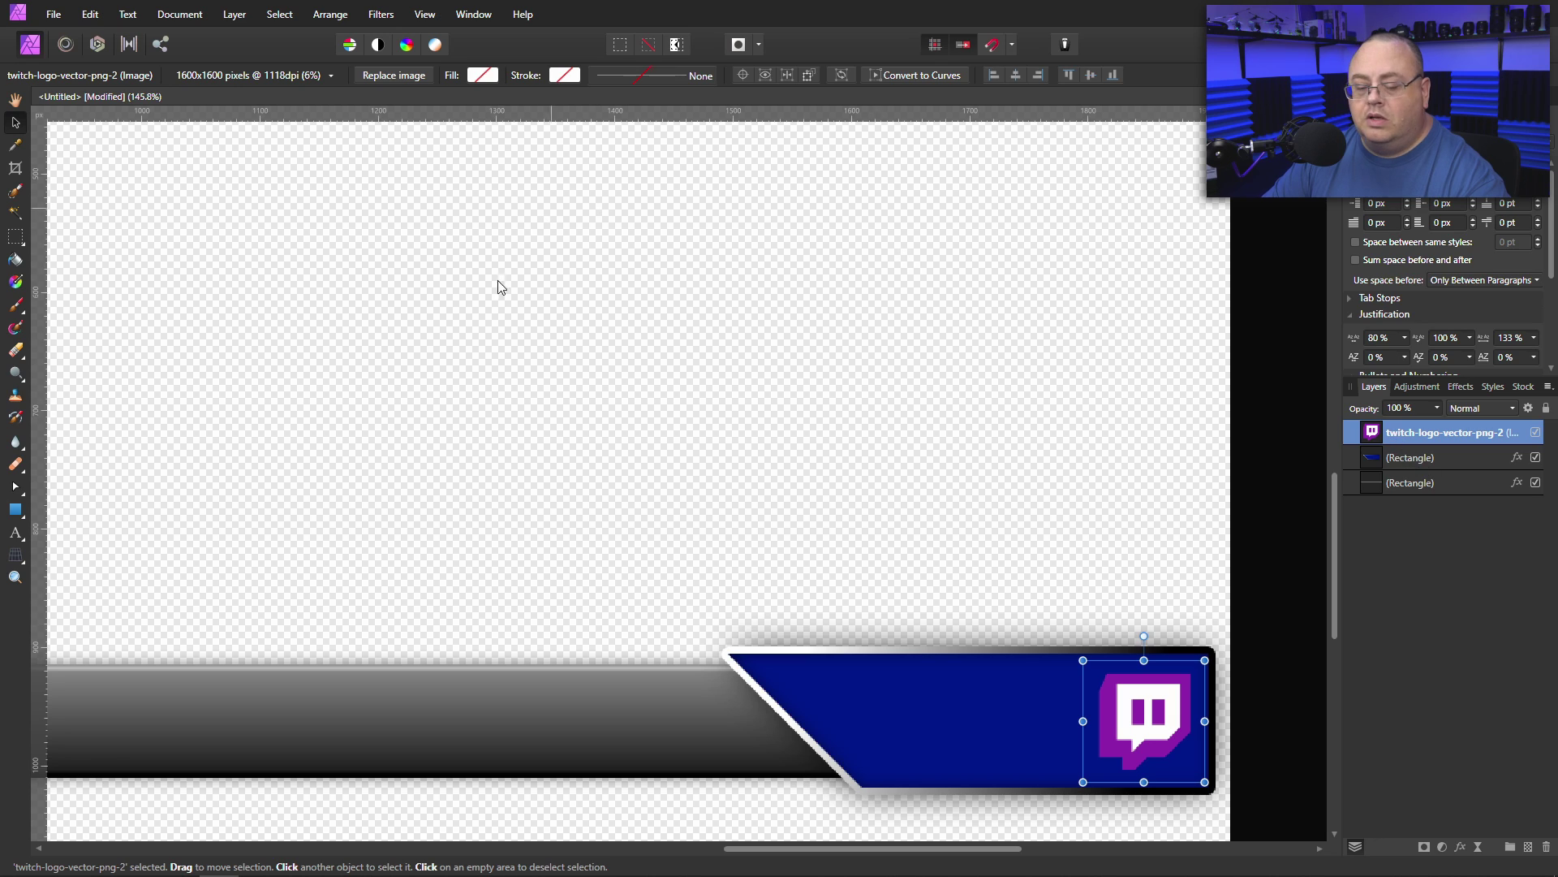
Bring in the YouTube icon and shrink it onto the banner beside the Twitch logo
mouse_move(203, 866)
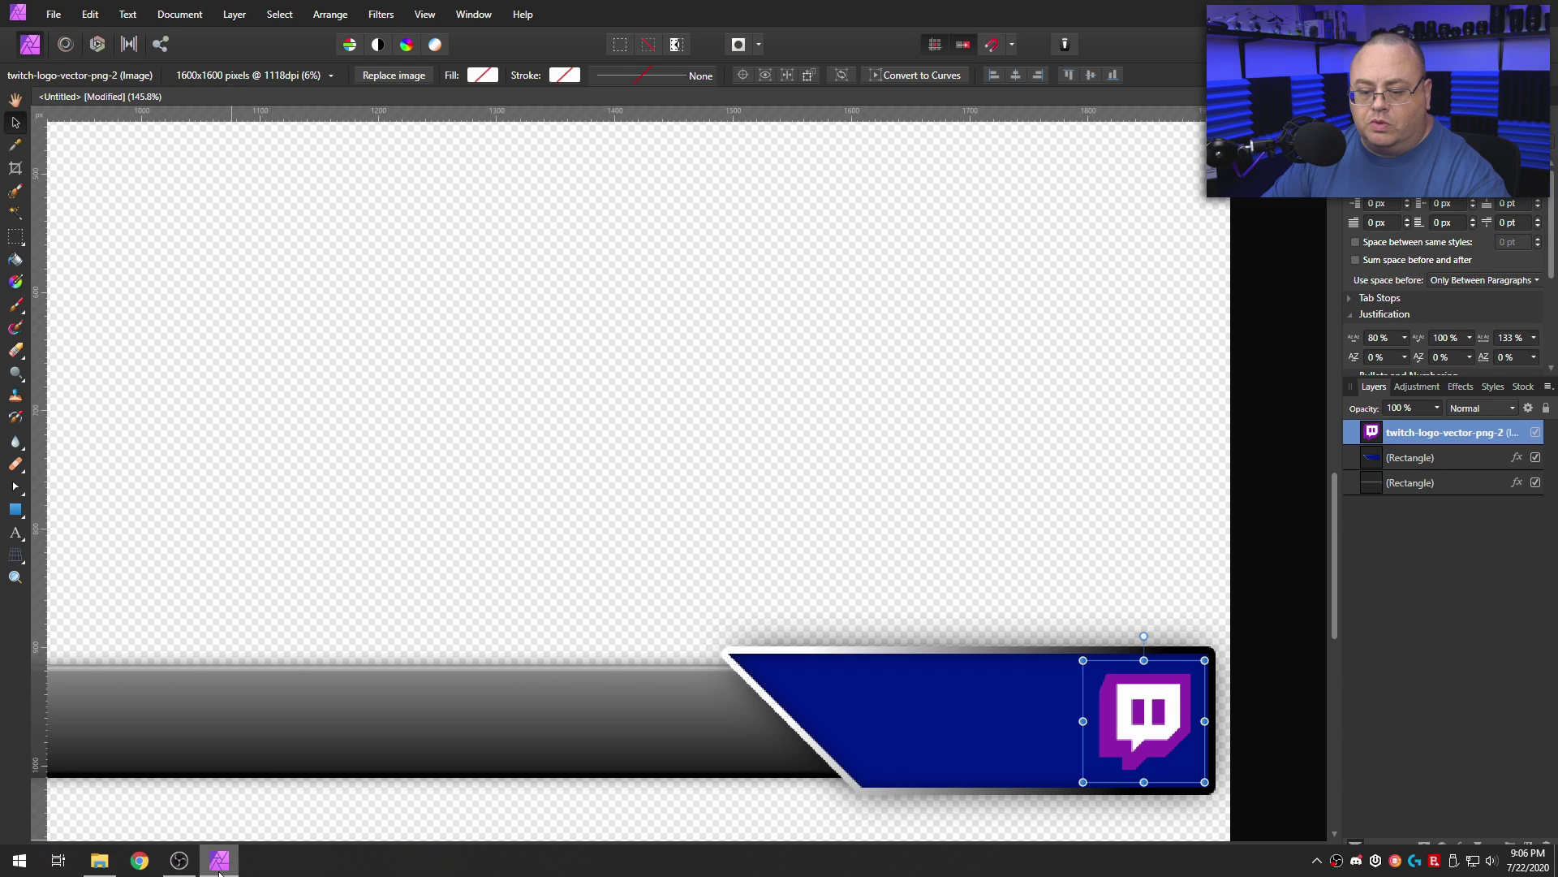
left_click(99, 860)
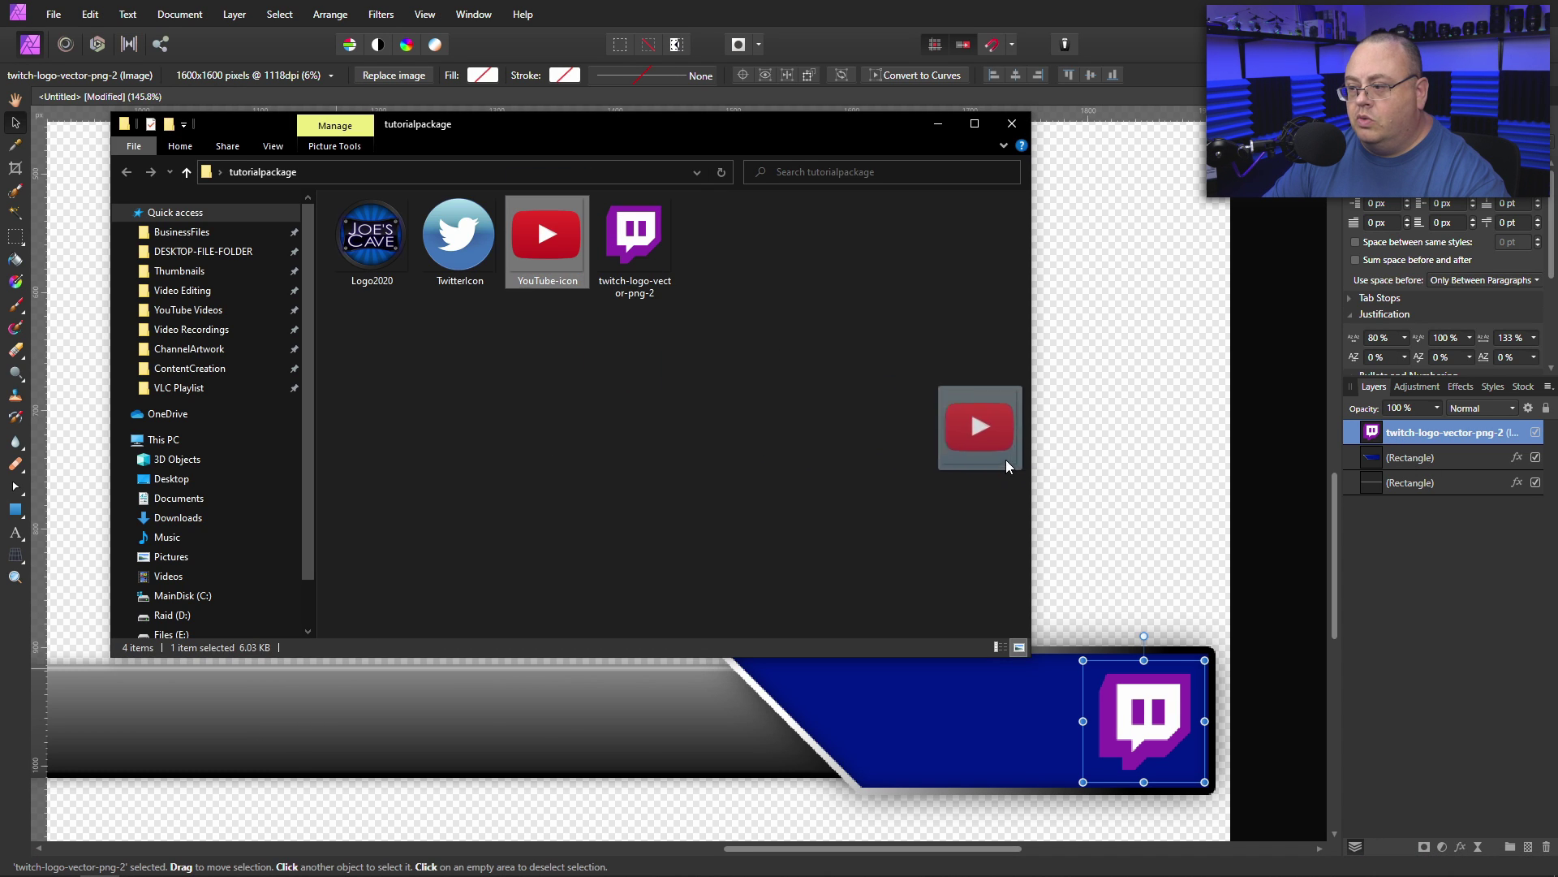
left_click_drag(1034, 453, 1129, 414)
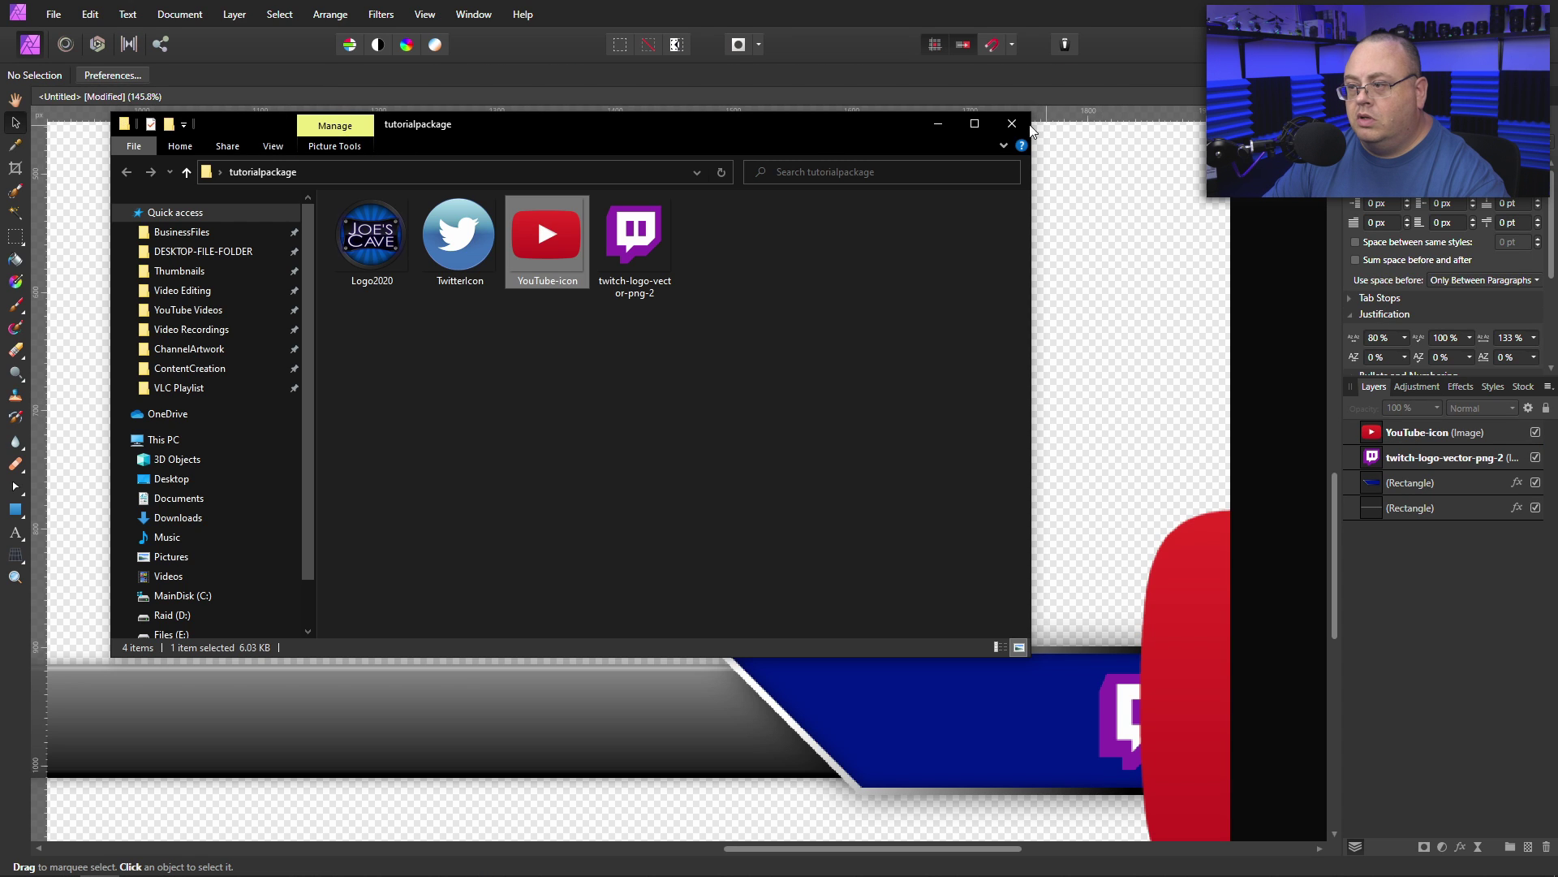
left_click(1425, 431)
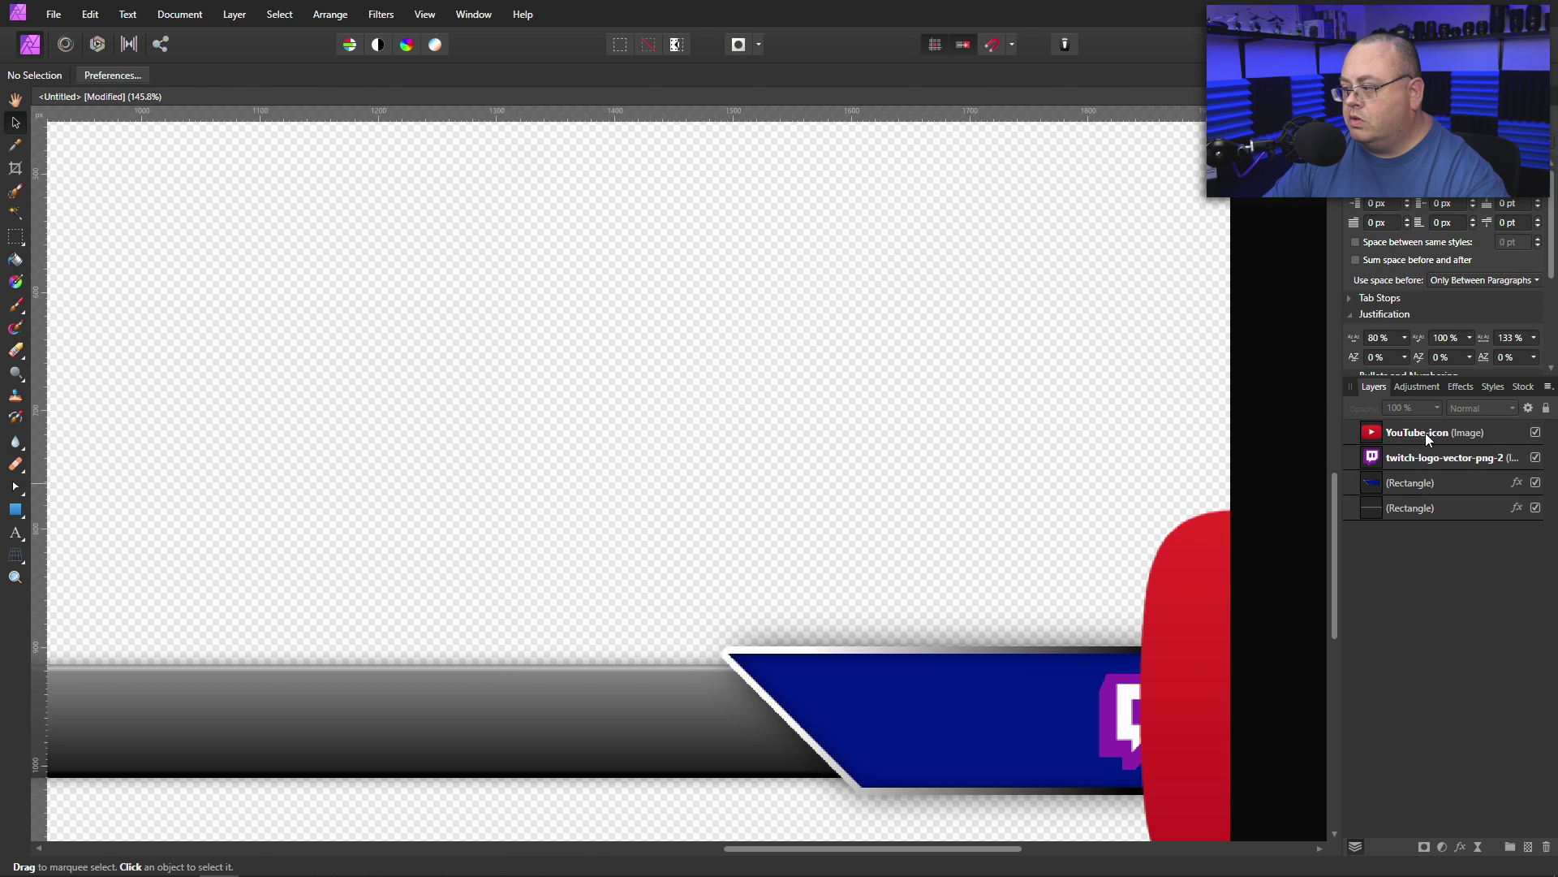
left_click_drag(1186, 659, 361, 418)
left_click_drag(302, 146, 668, 519)
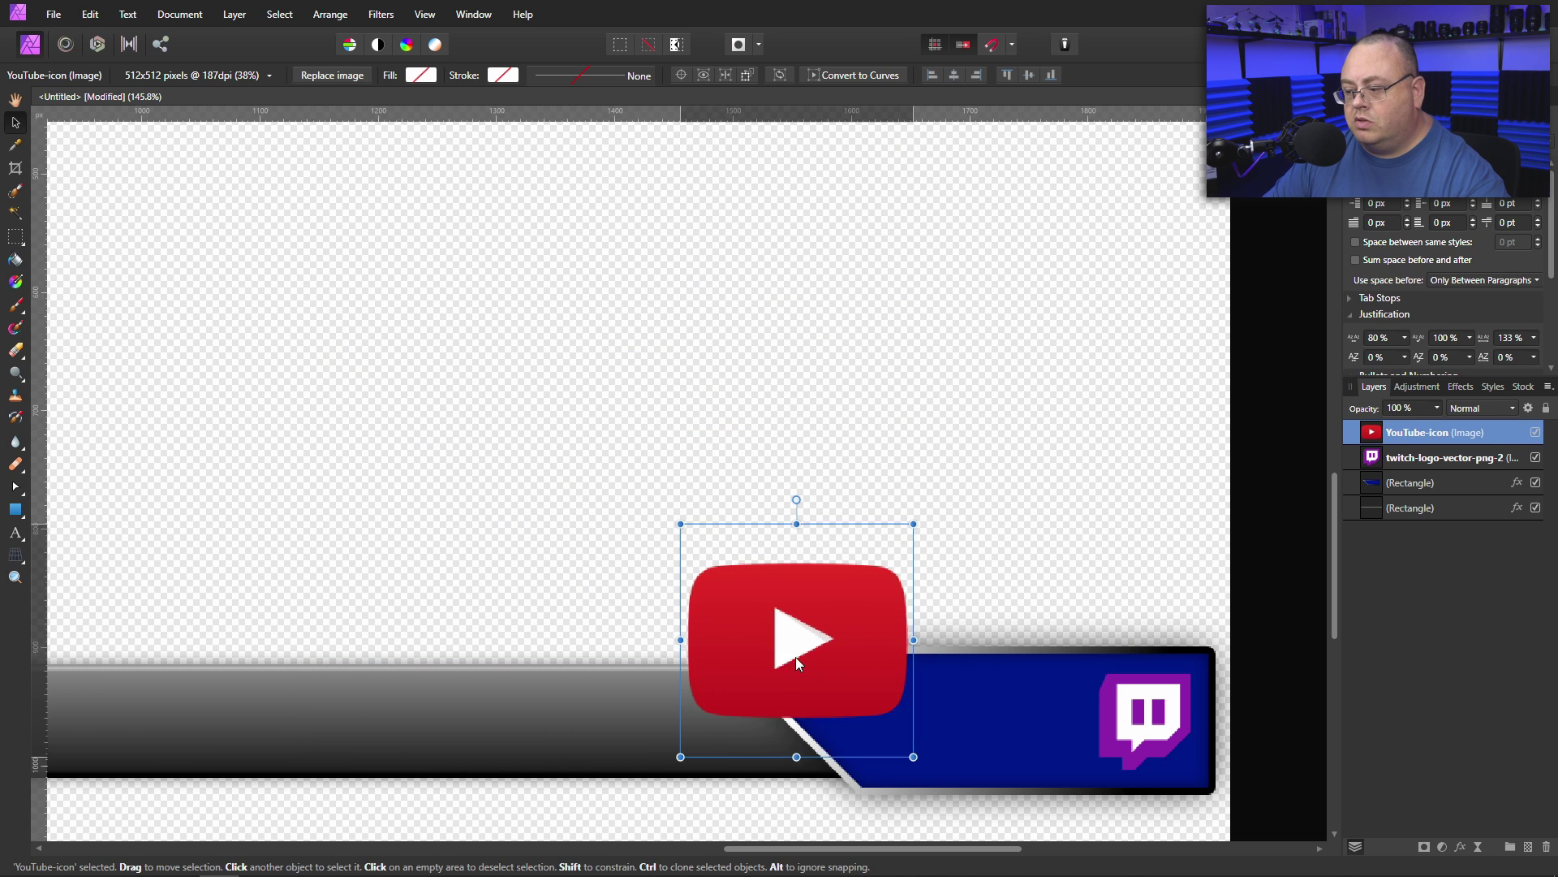
left_click_drag(738, 649, 893, 728)
left_click_drag(833, 602, 993, 716)
Add TwitterIcon from the tutorialpackage folder and shrink it onto the banner beside YouTube
mouse_move(179, 866)
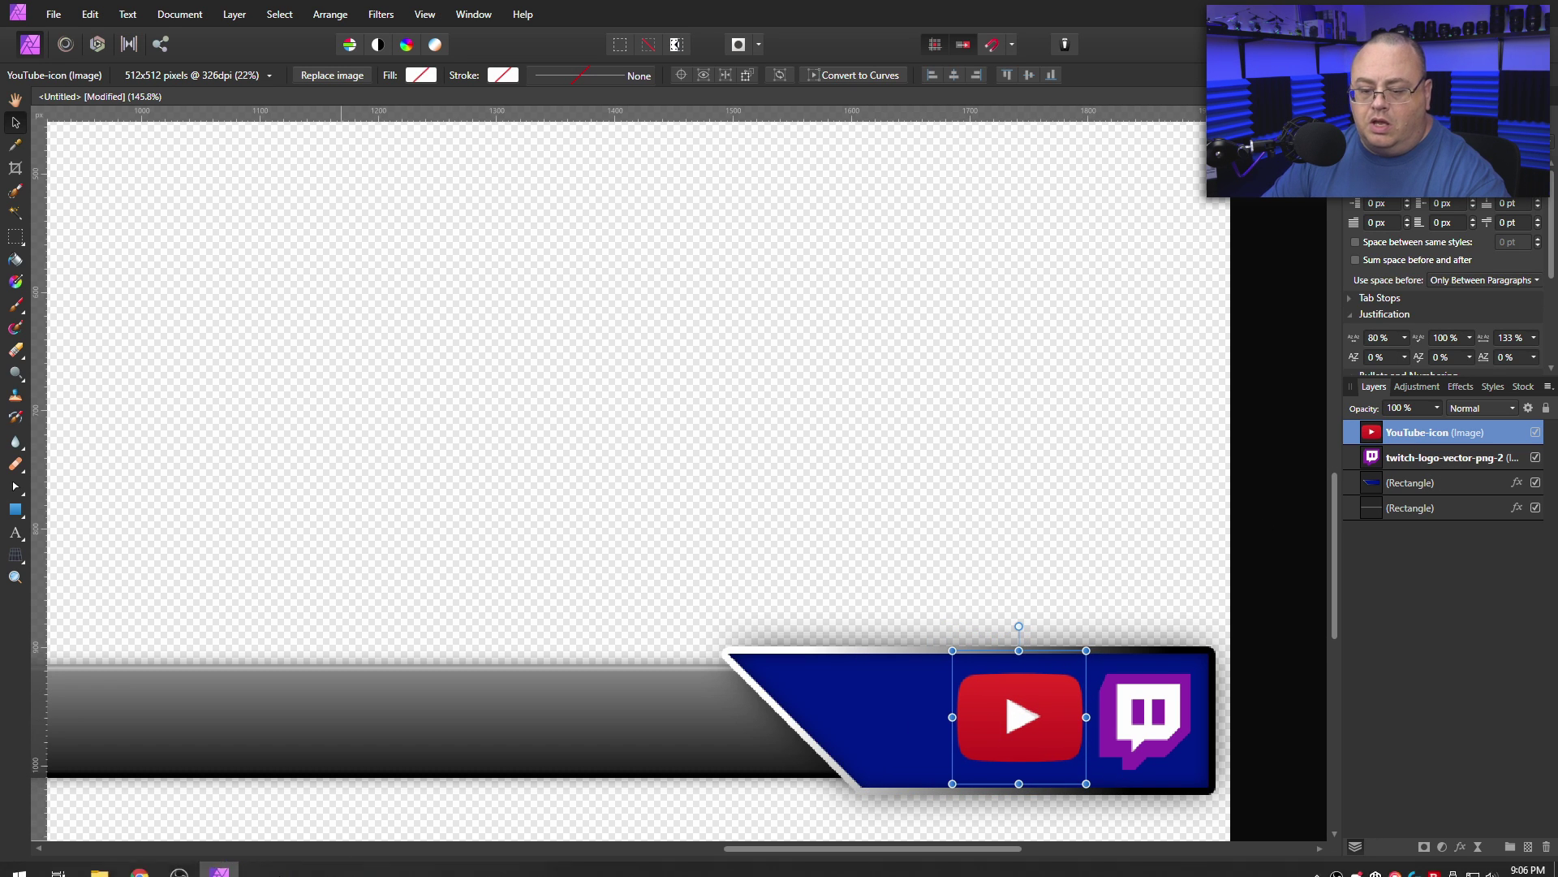
left_click(100, 861)
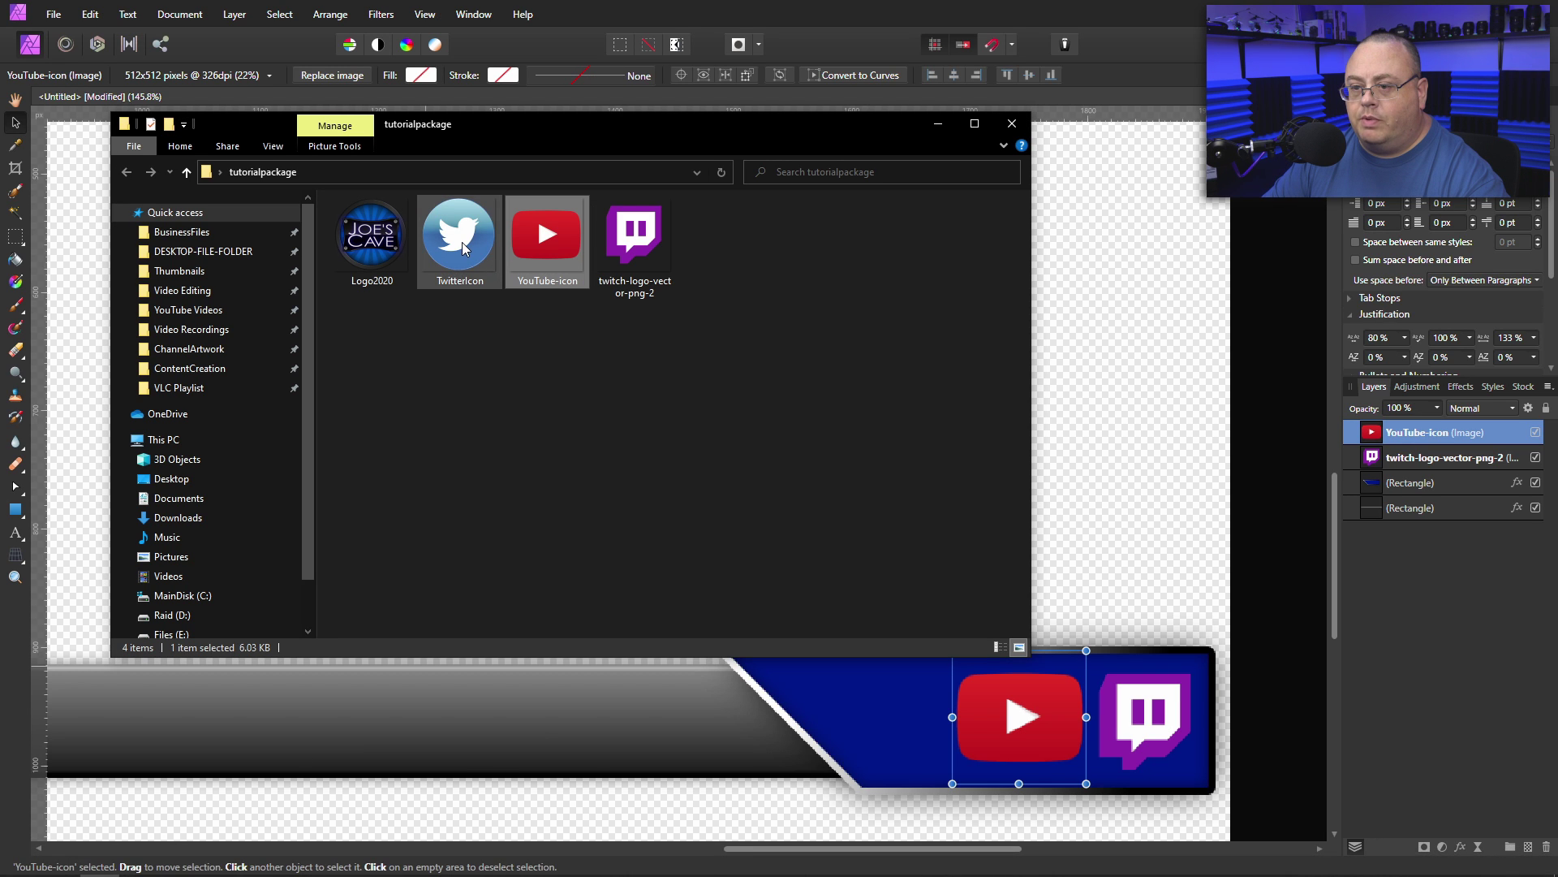
left_click_drag(461, 243, 1074, 382)
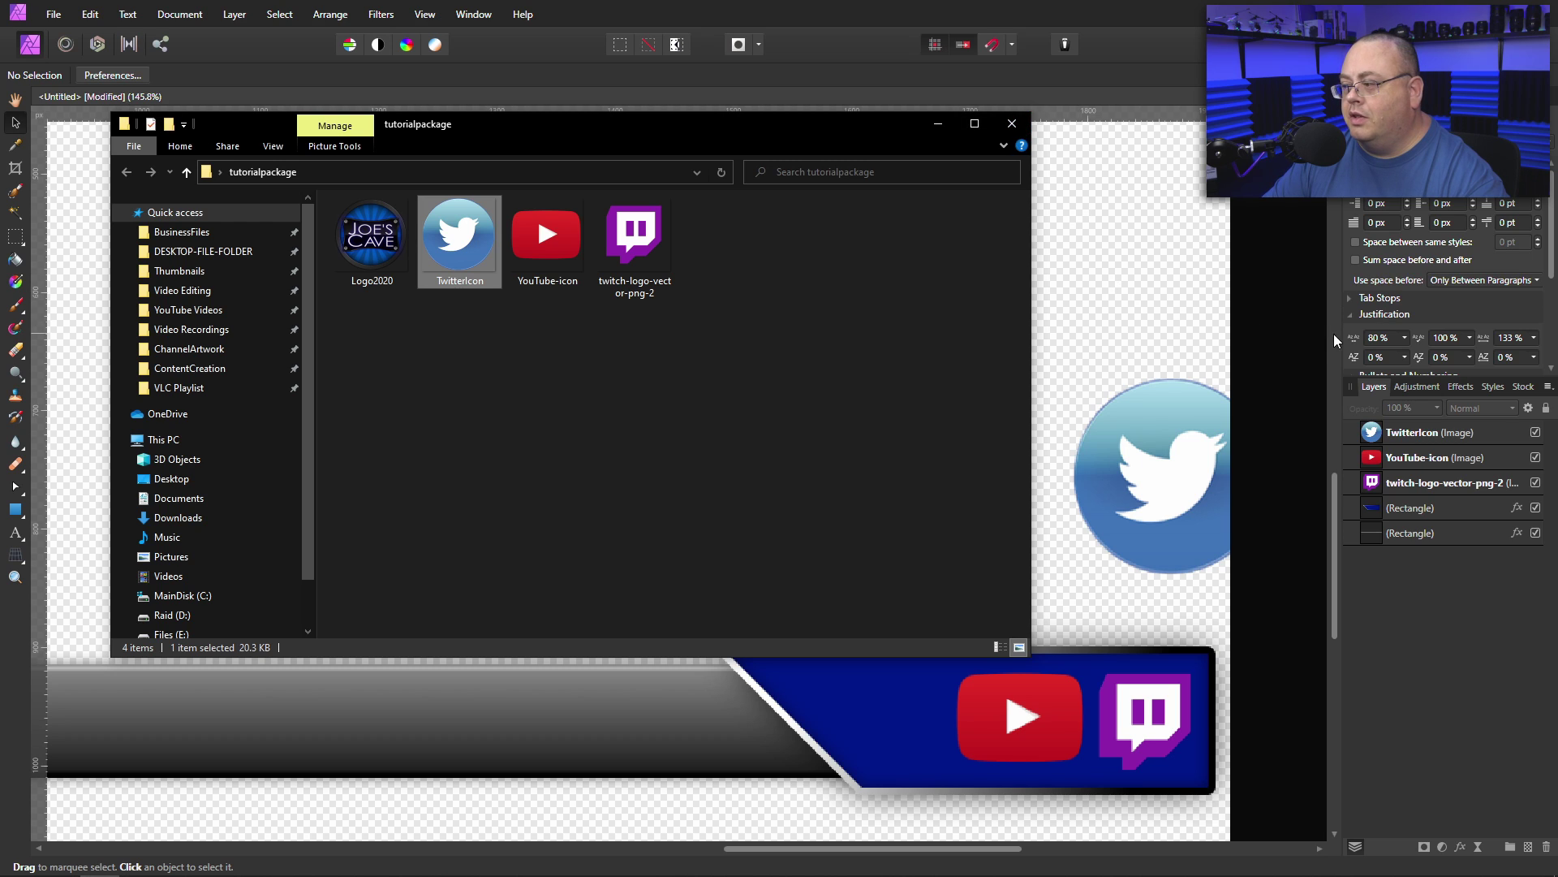
left_click(1433, 439)
left_click_drag(1250, 389, 904, 684)
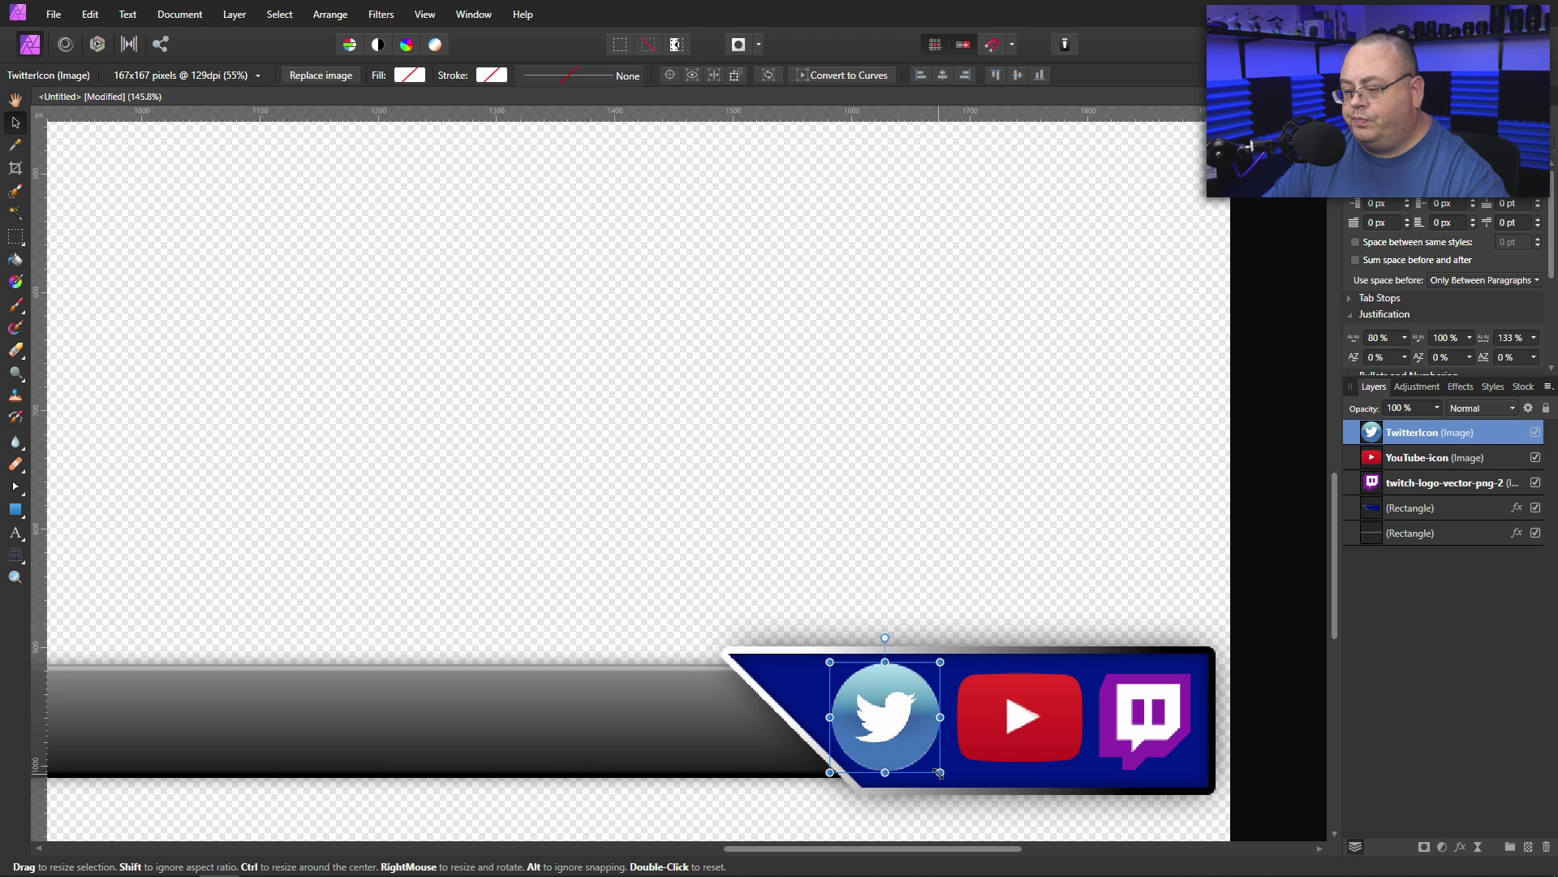
left_click_drag(940, 770, 914, 720)
Group the three social icon layers, including the Twitch logo, into one group
left_click(1431, 434)
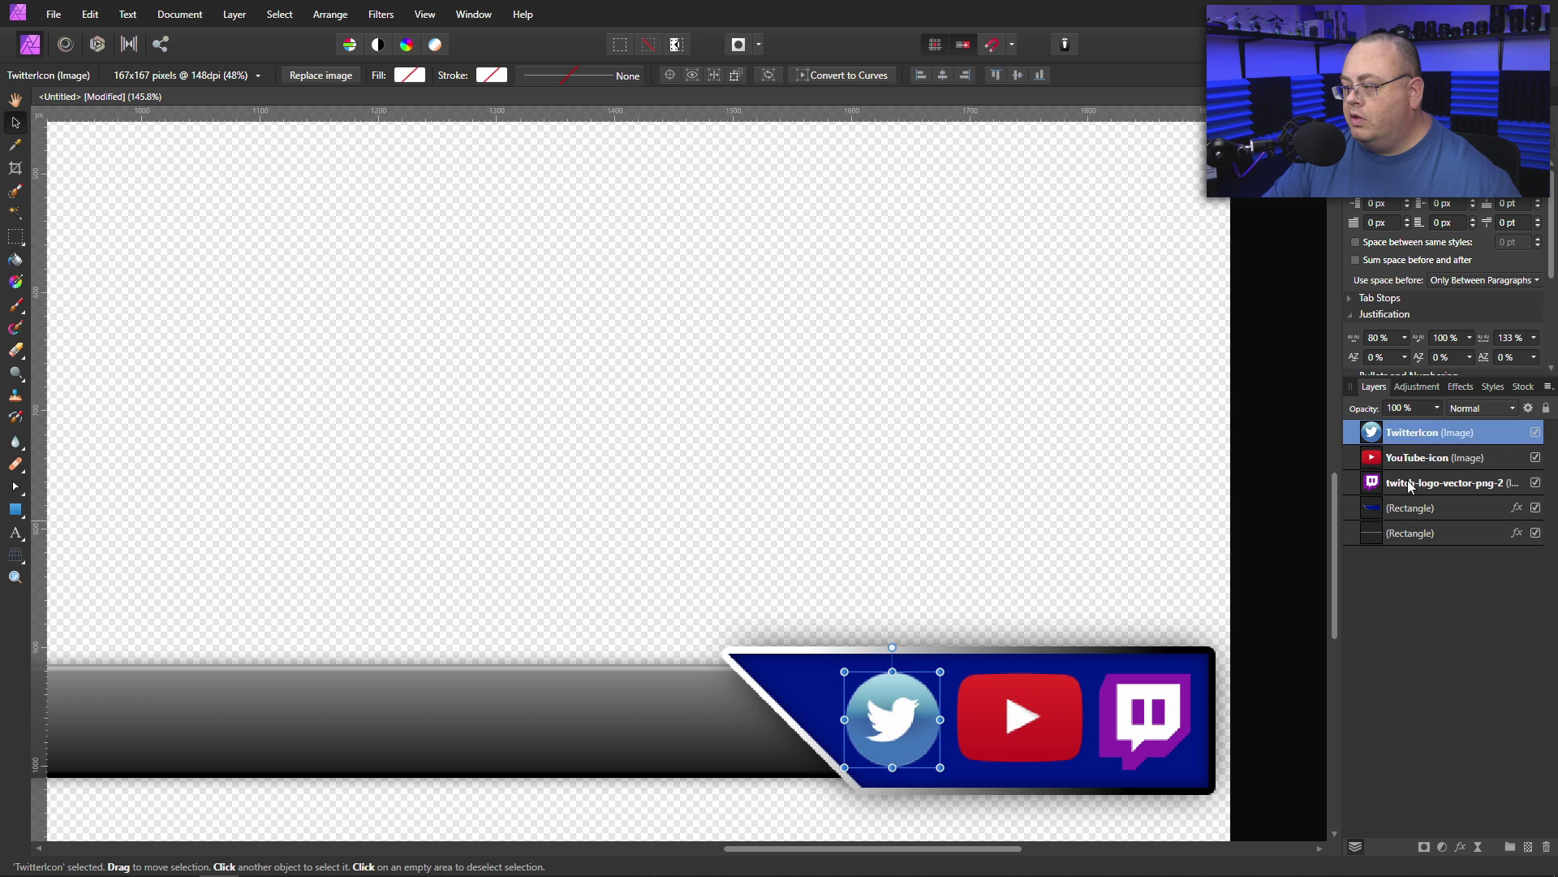
left_click(1414, 484)
left_click(1428, 439, "shift")
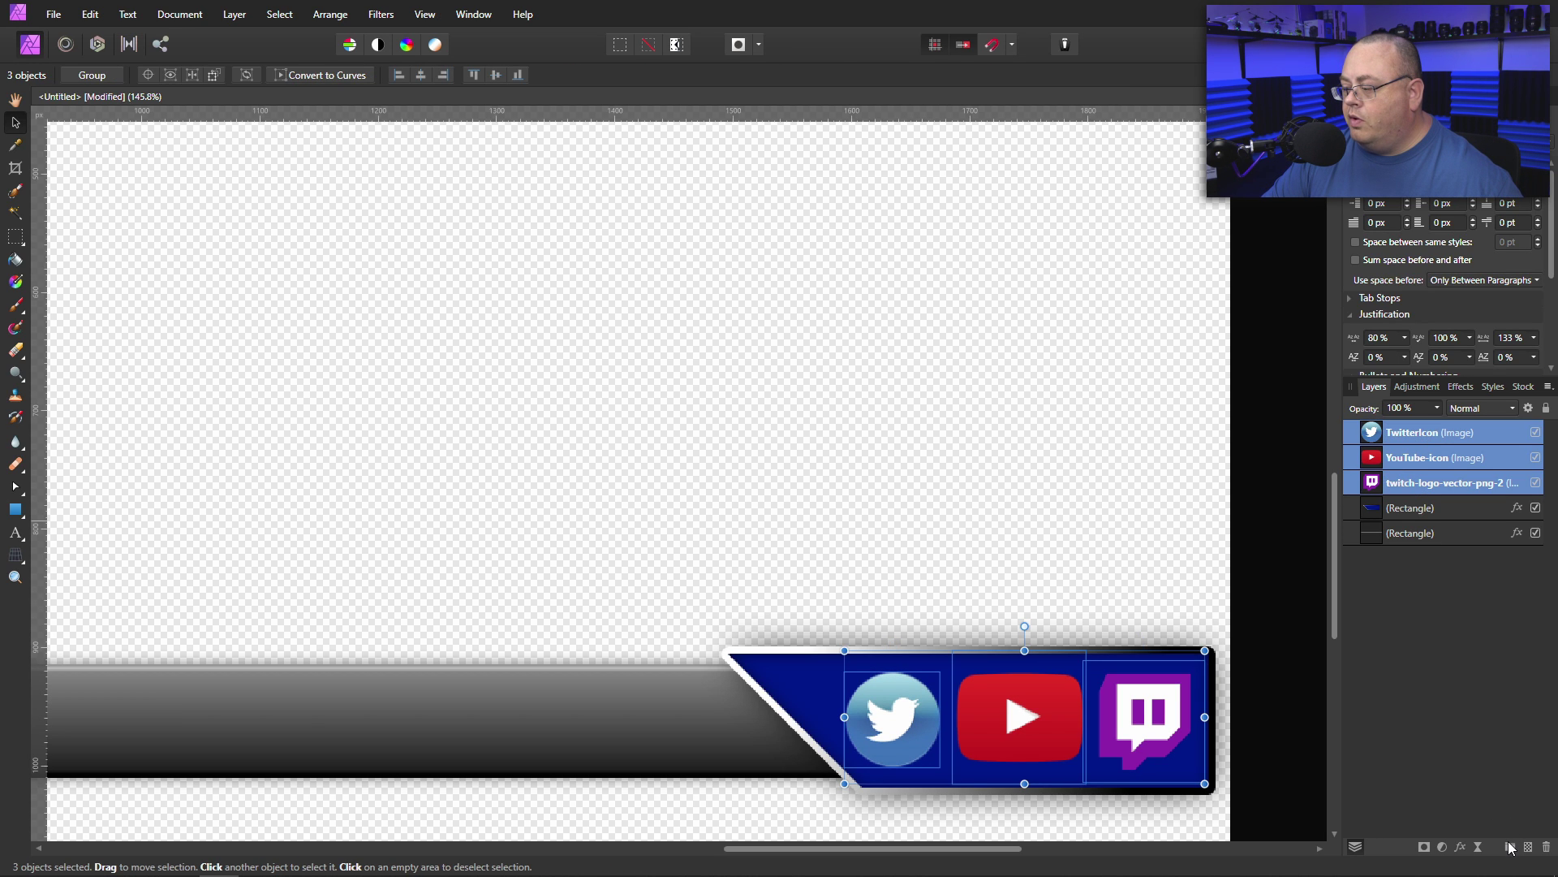
left_click(1511, 848)
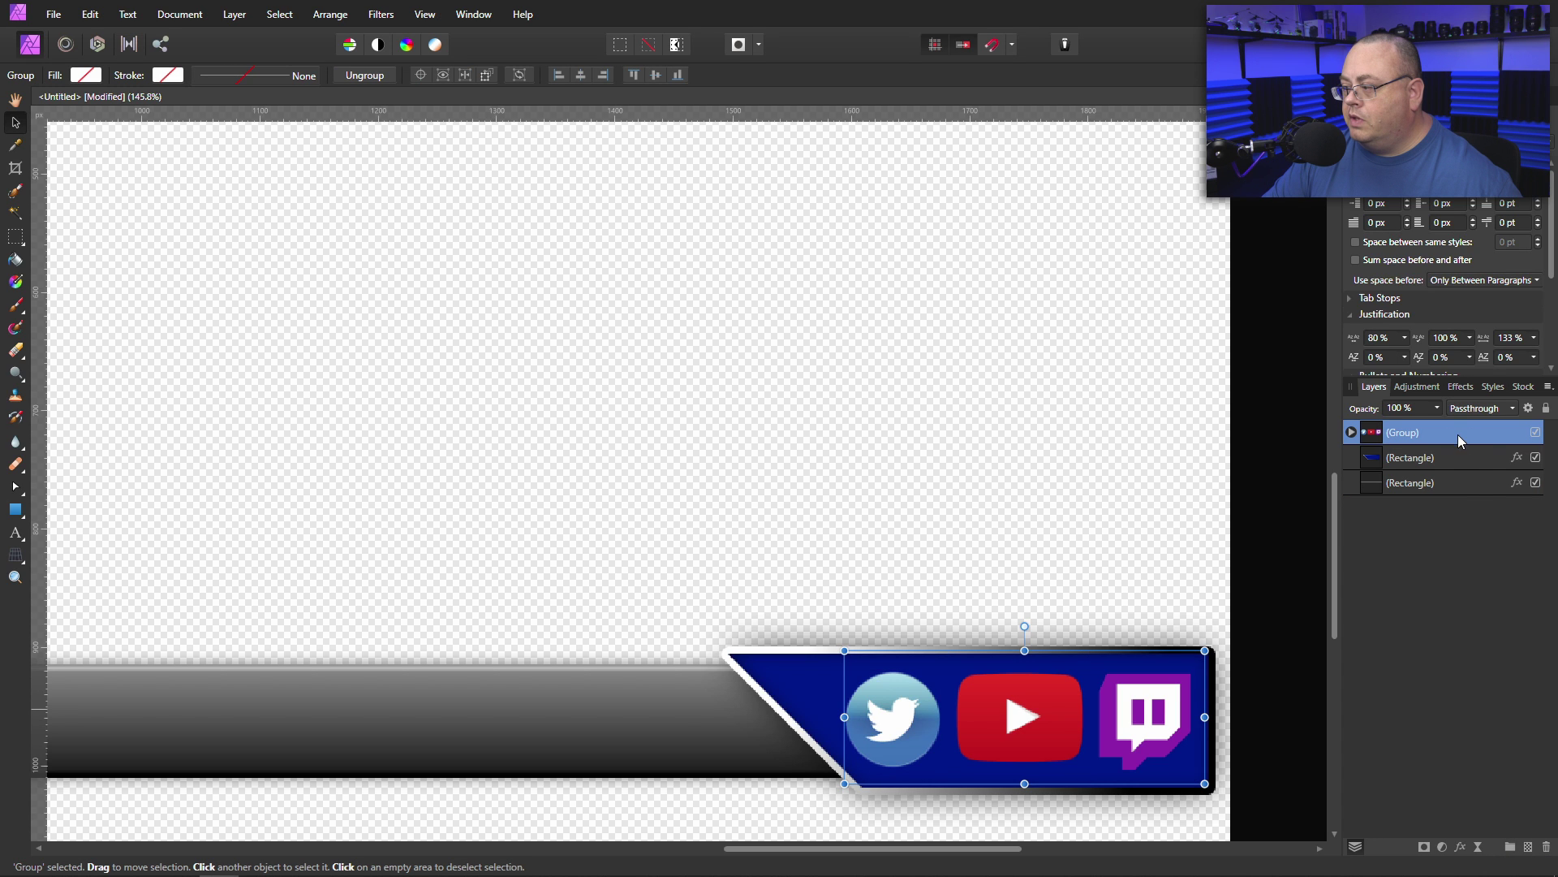
Give the icon group an outer shadow with a 5.9 px radius at 50% opacity
left_click(1461, 388)
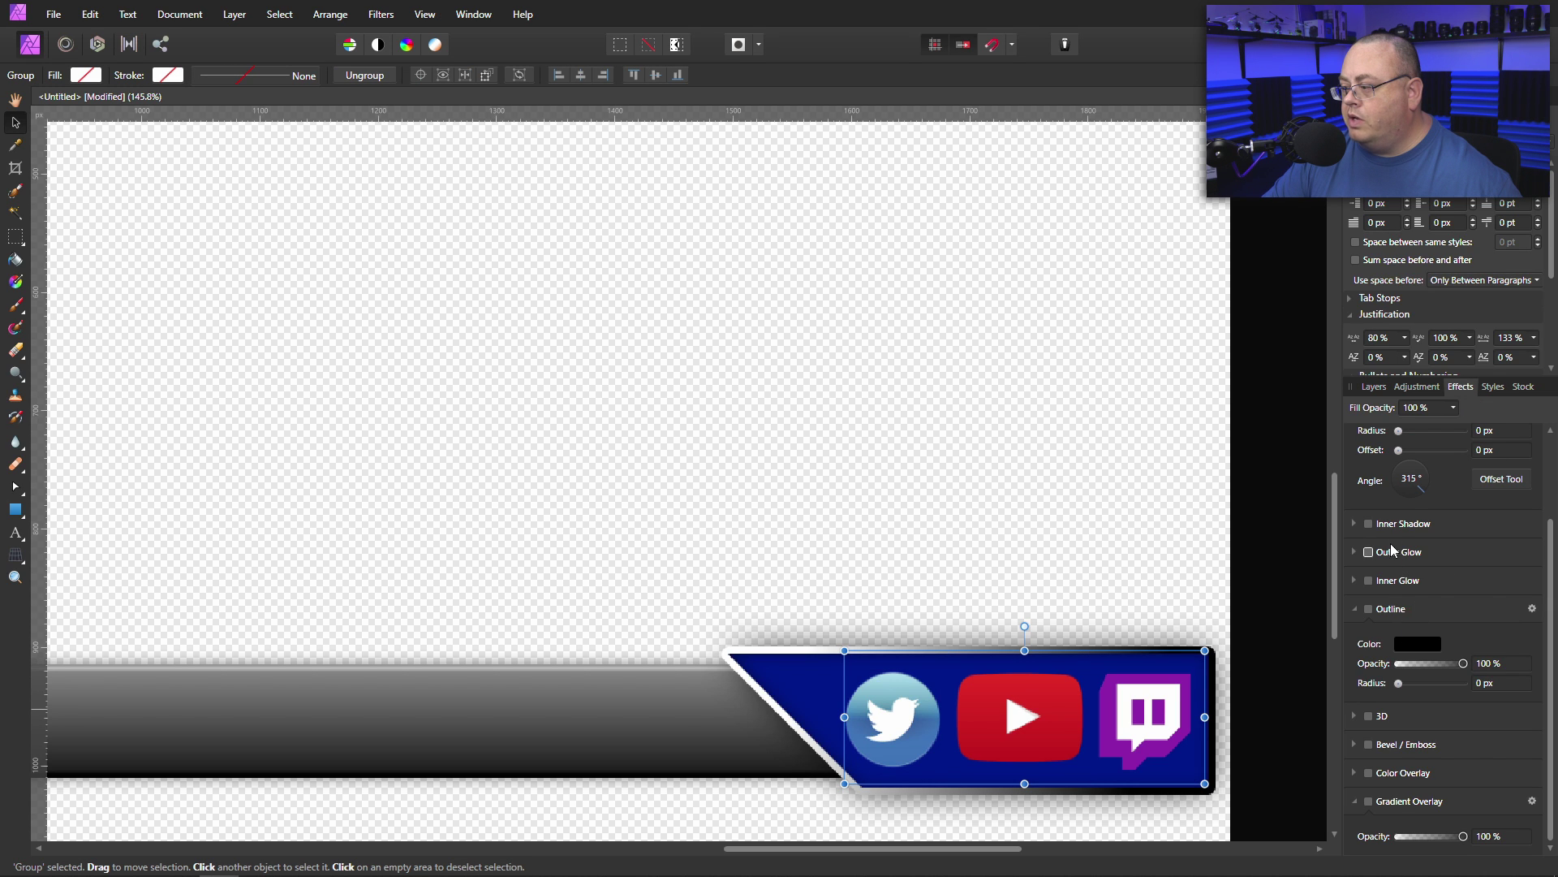
scroll(1453, 526, "up", 2)
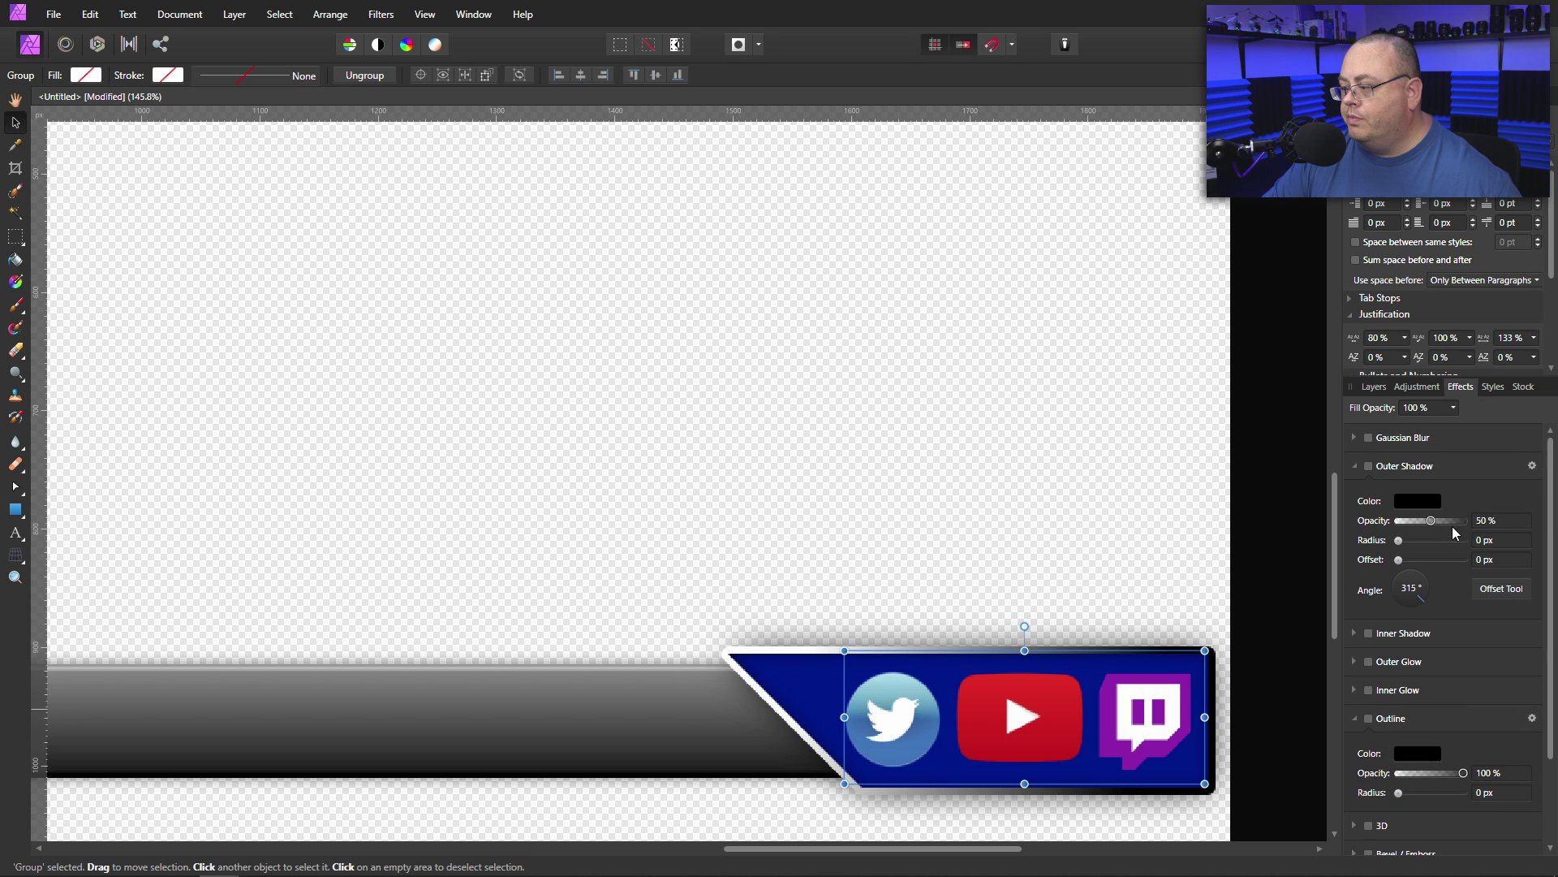
left_click(1369, 468)
left_click_drag(1400, 541, 1421, 550)
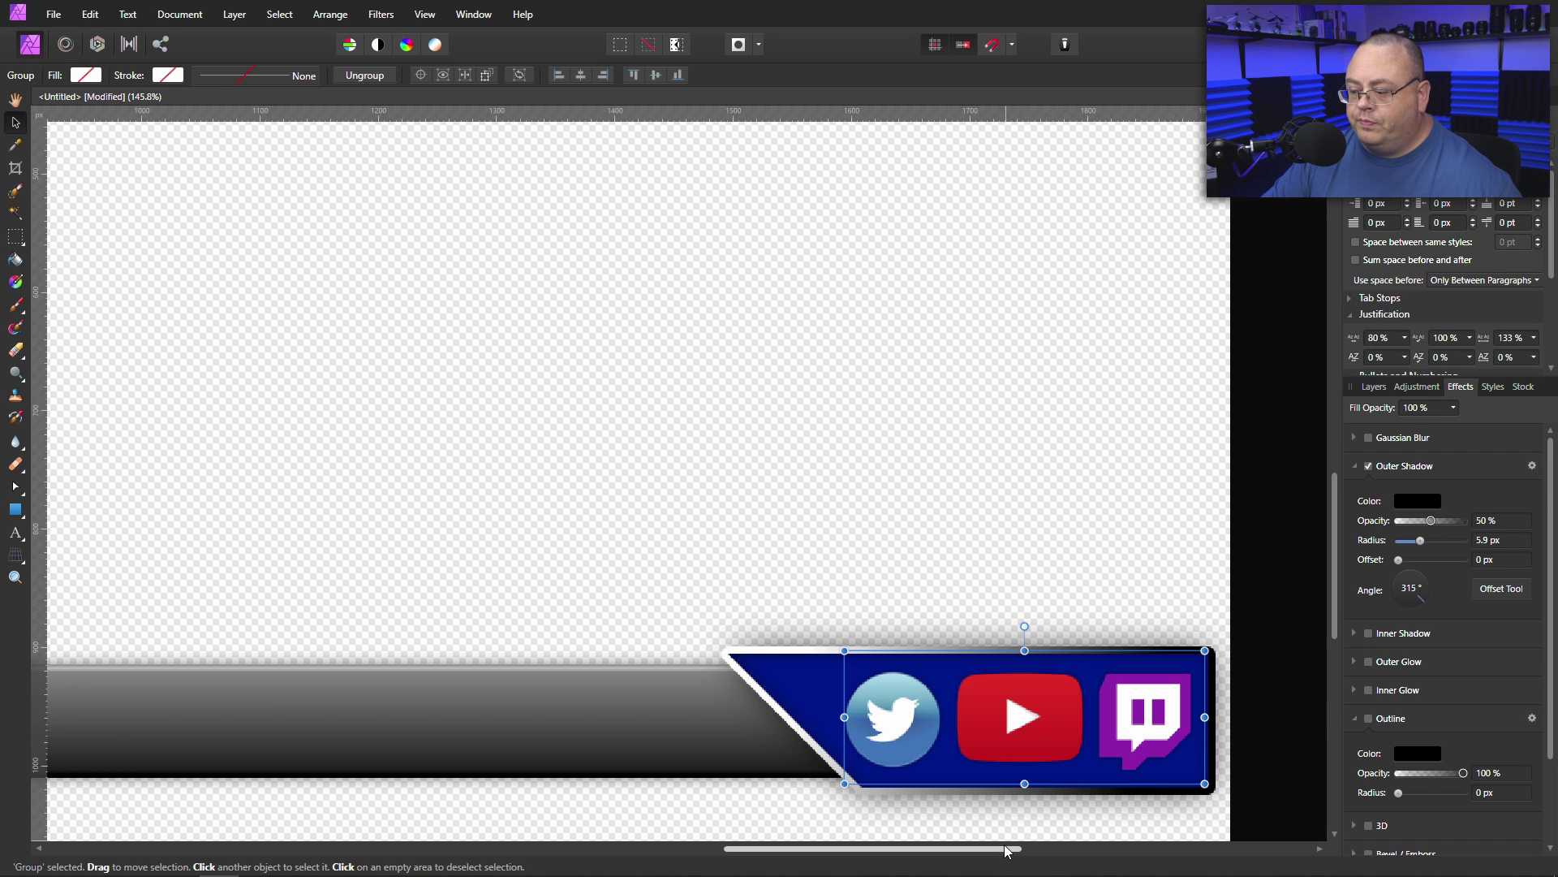
left_click_drag(1004, 849, 782, 848)
scroll(887, 557, "down", 4)
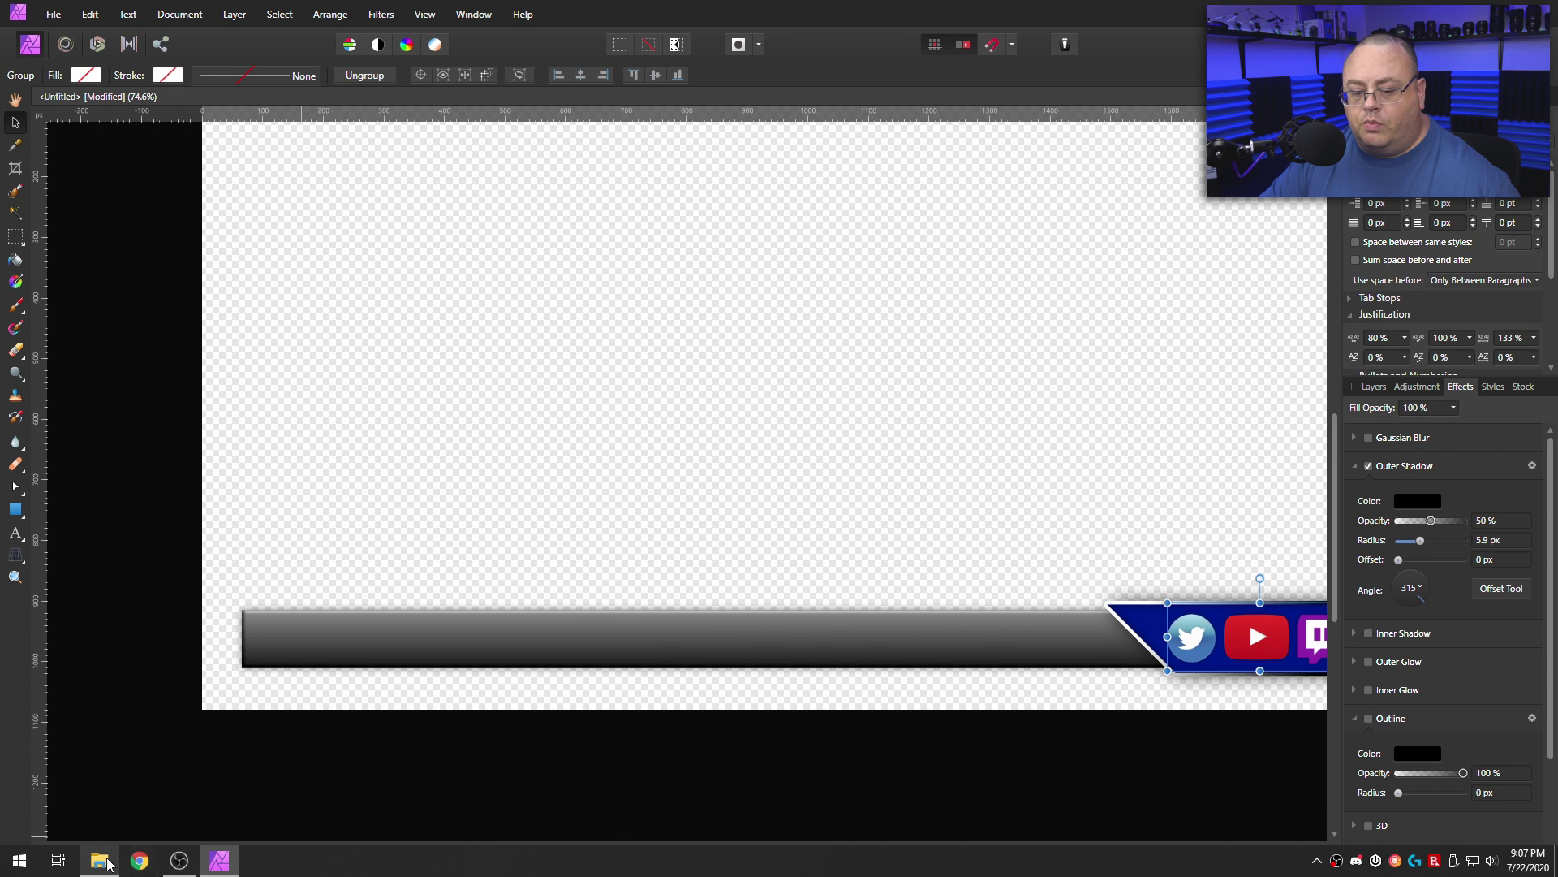
Drag the Logo2020 image from Explorer into the design and minimize Explorer
left_click(99, 861)
left_click_drag(382, 288, 1133, 360)
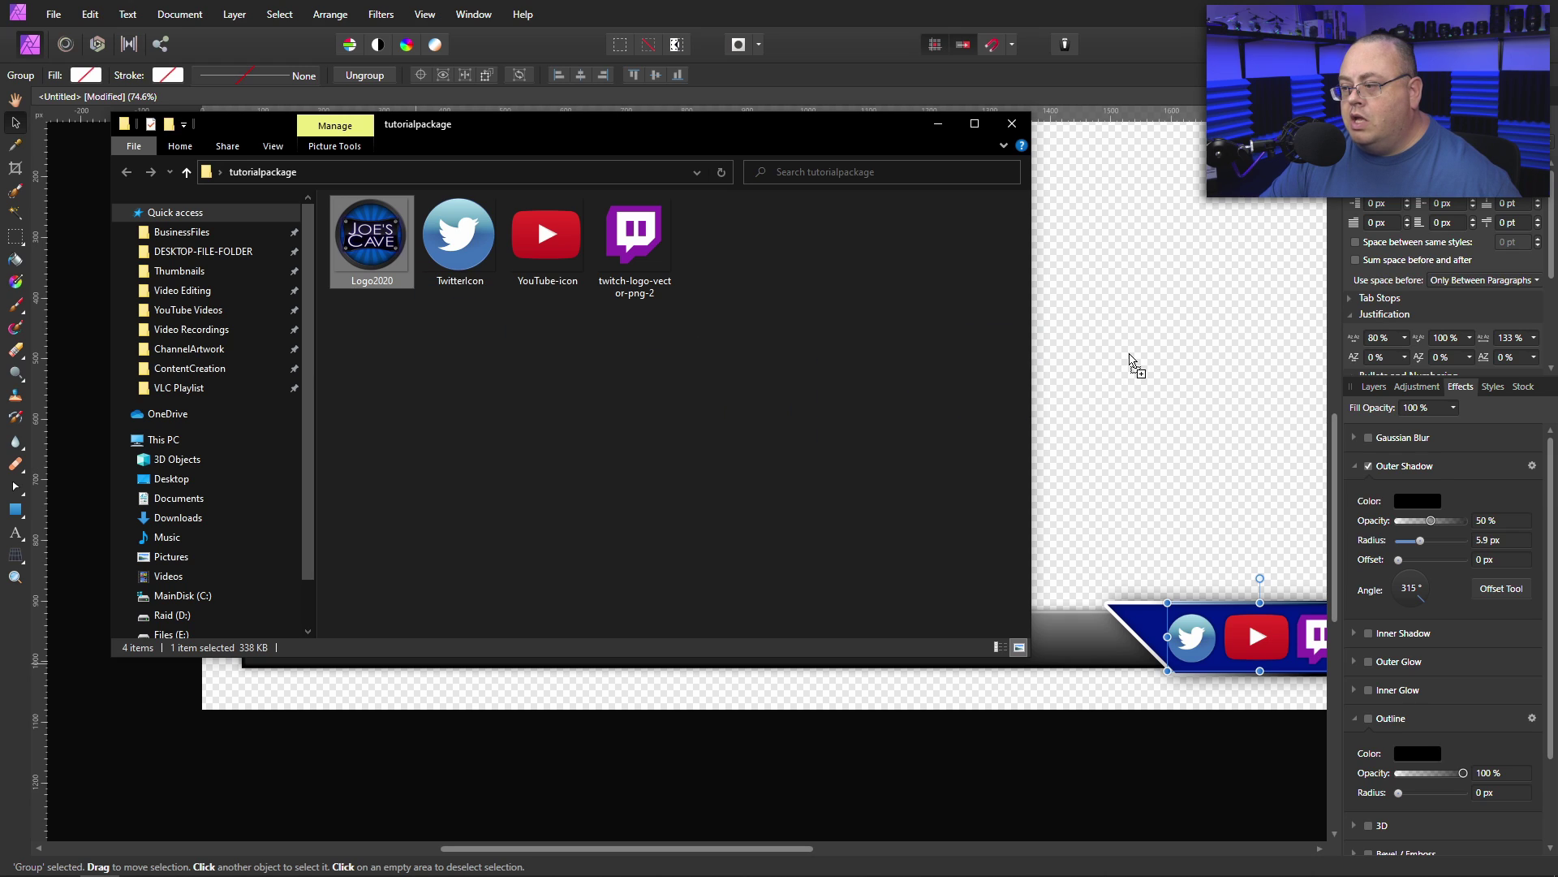
left_click(938, 123)
Shrink the Logo2020 image to about 220 px and place it at the grey bar's left end
left_click(1375, 388)
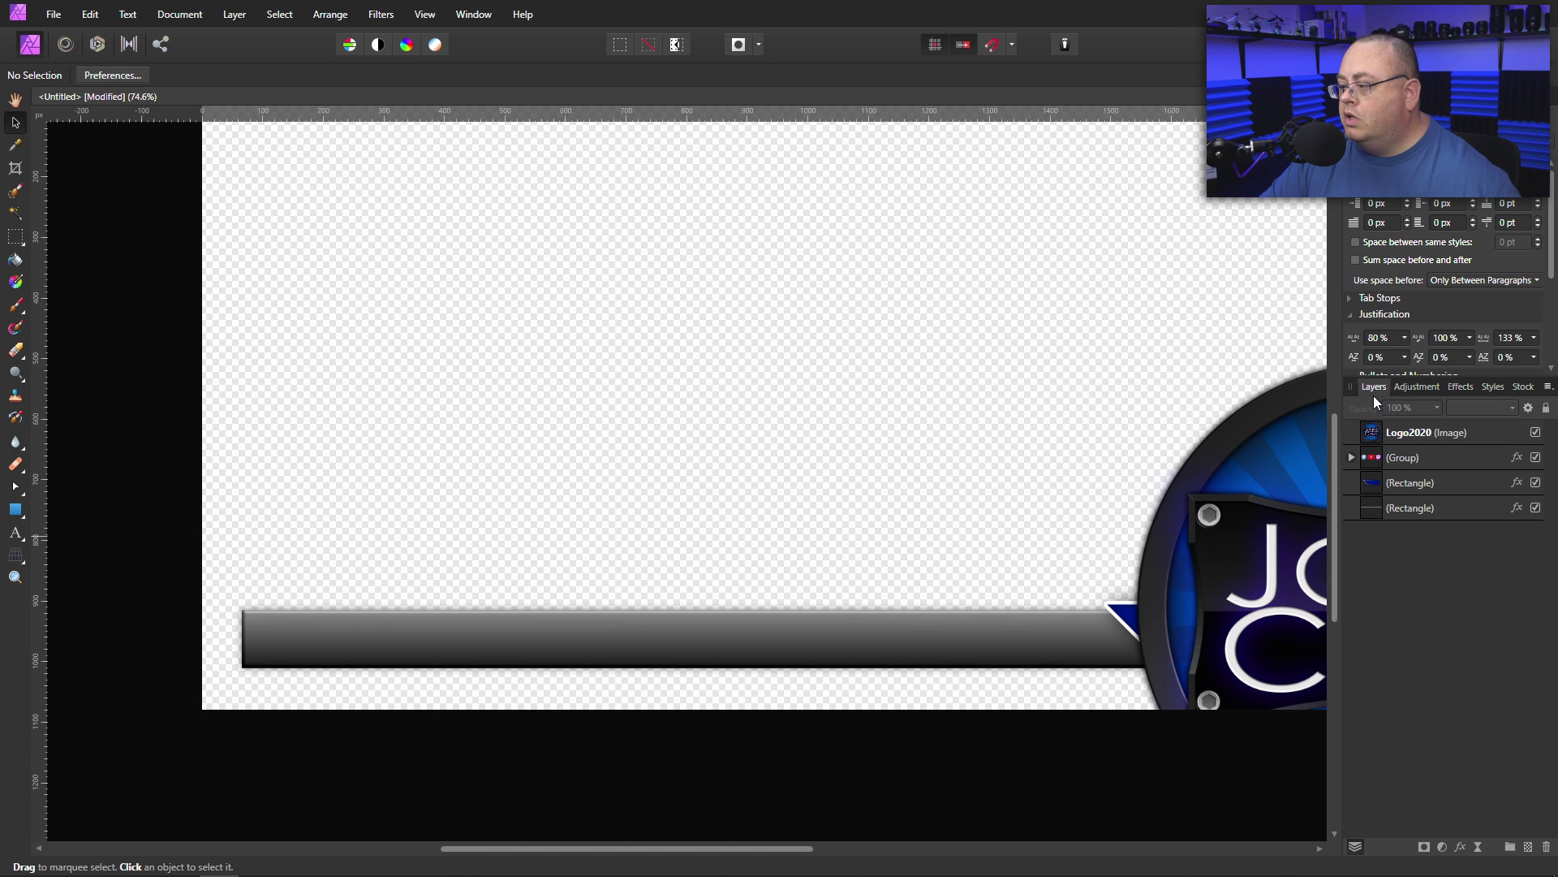
left_click(1434, 436)
left_click_drag(1198, 627, 317, 466)
left_click_drag(756, 202, 341, 576)
left_click_drag(304, 640, 270, 647)
left_click(873, 791)
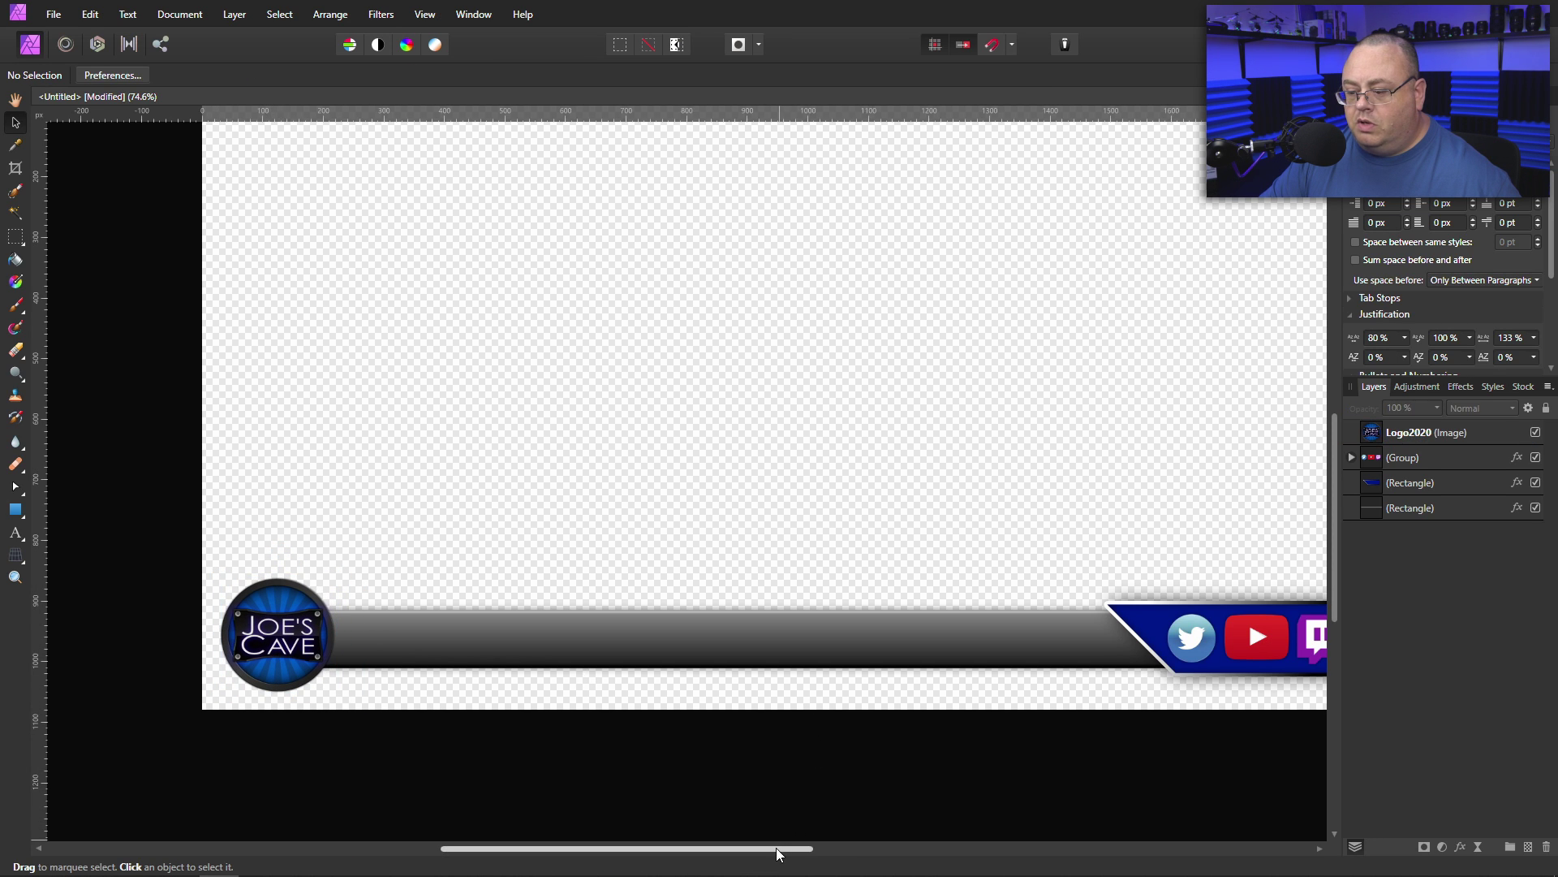
mouse_move(772, 848)
left_mouse_down()
mouse_move(857, 870)
mouse_move(797, 856)
left_mouse_up()
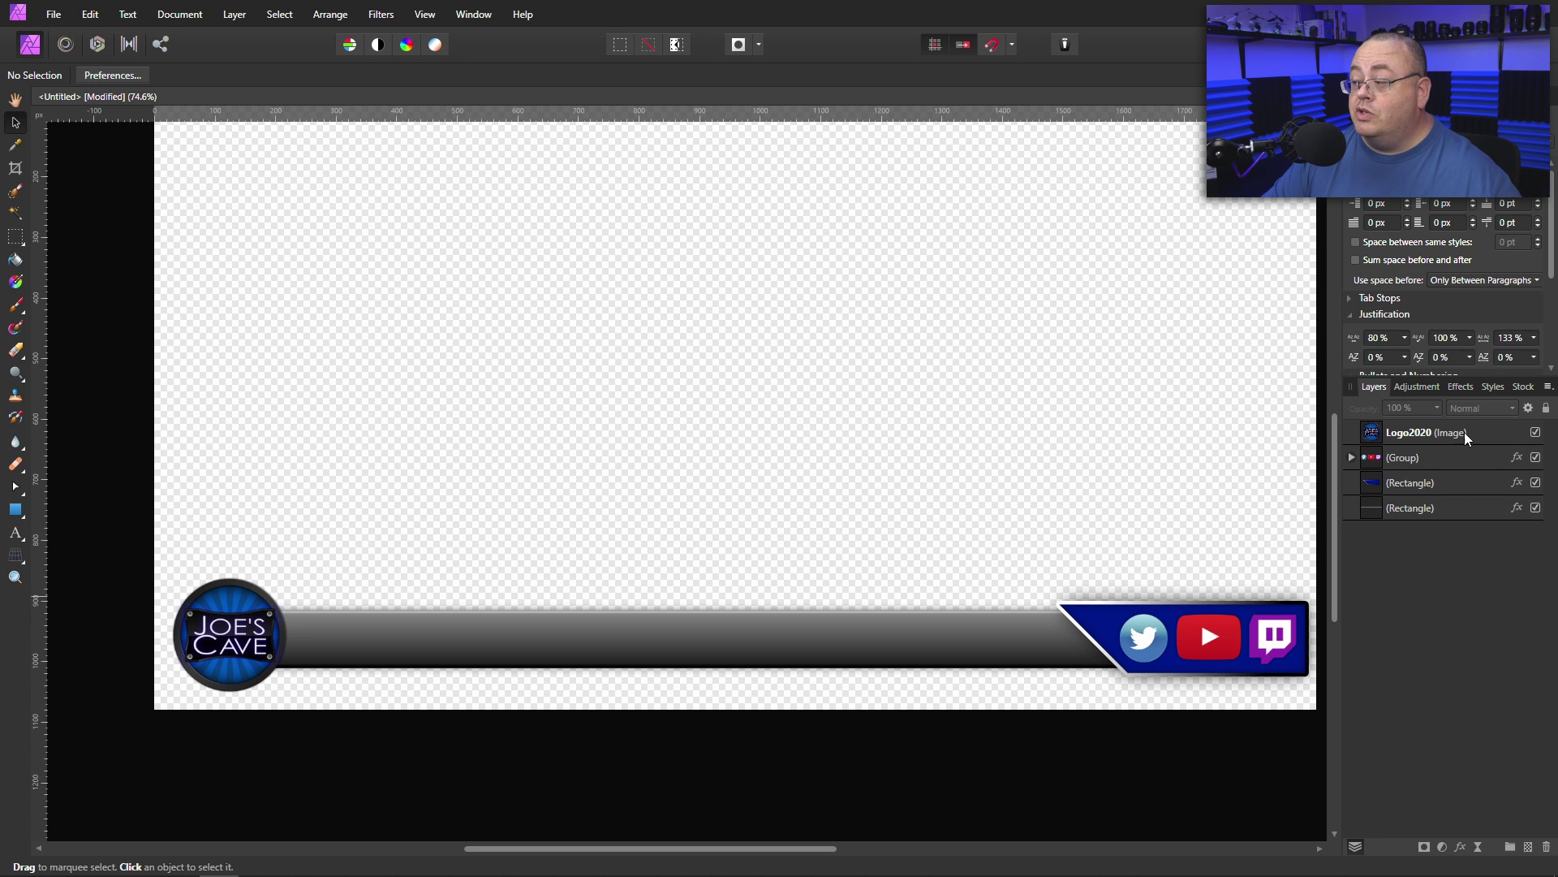
Give the Logo2020 logo an outer shadow with a 25.9 px radius and 89% opacity
left_click(1427, 436)
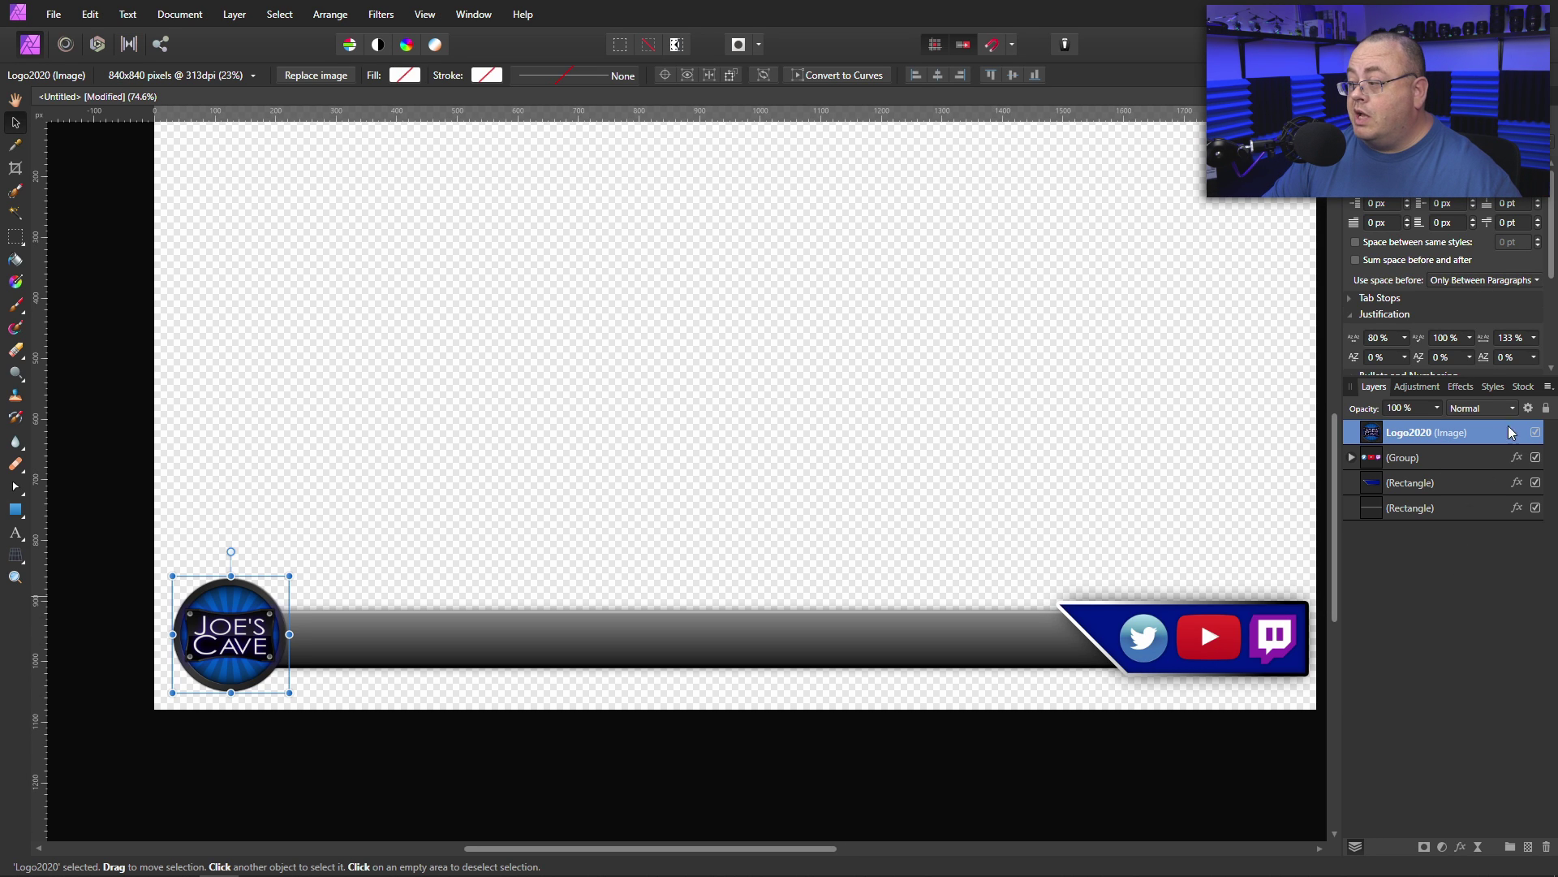
left_click(1469, 387)
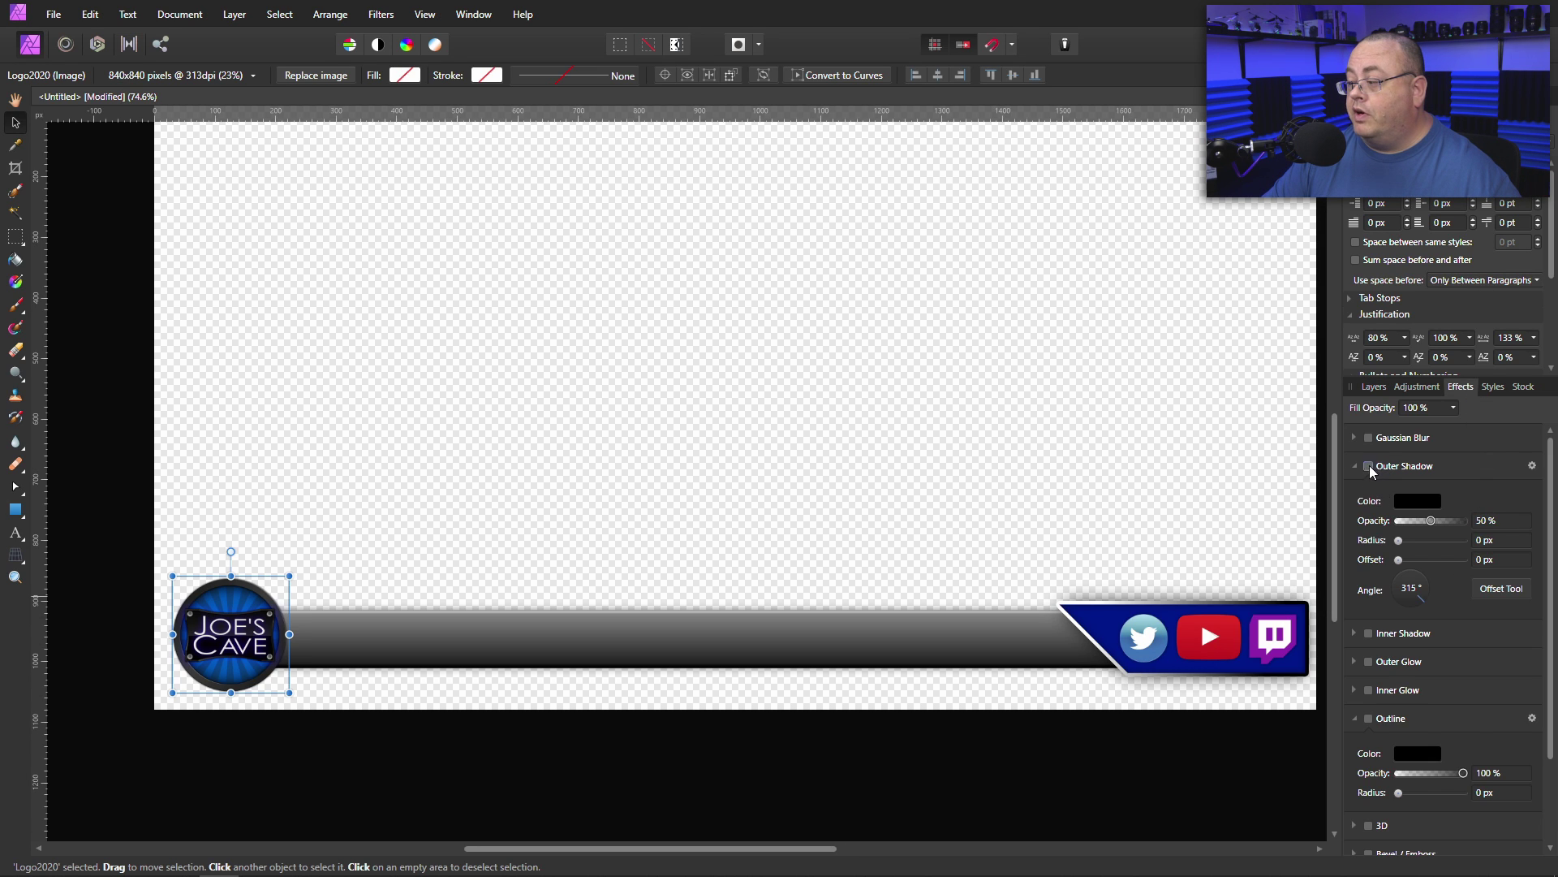
left_click(1369, 467)
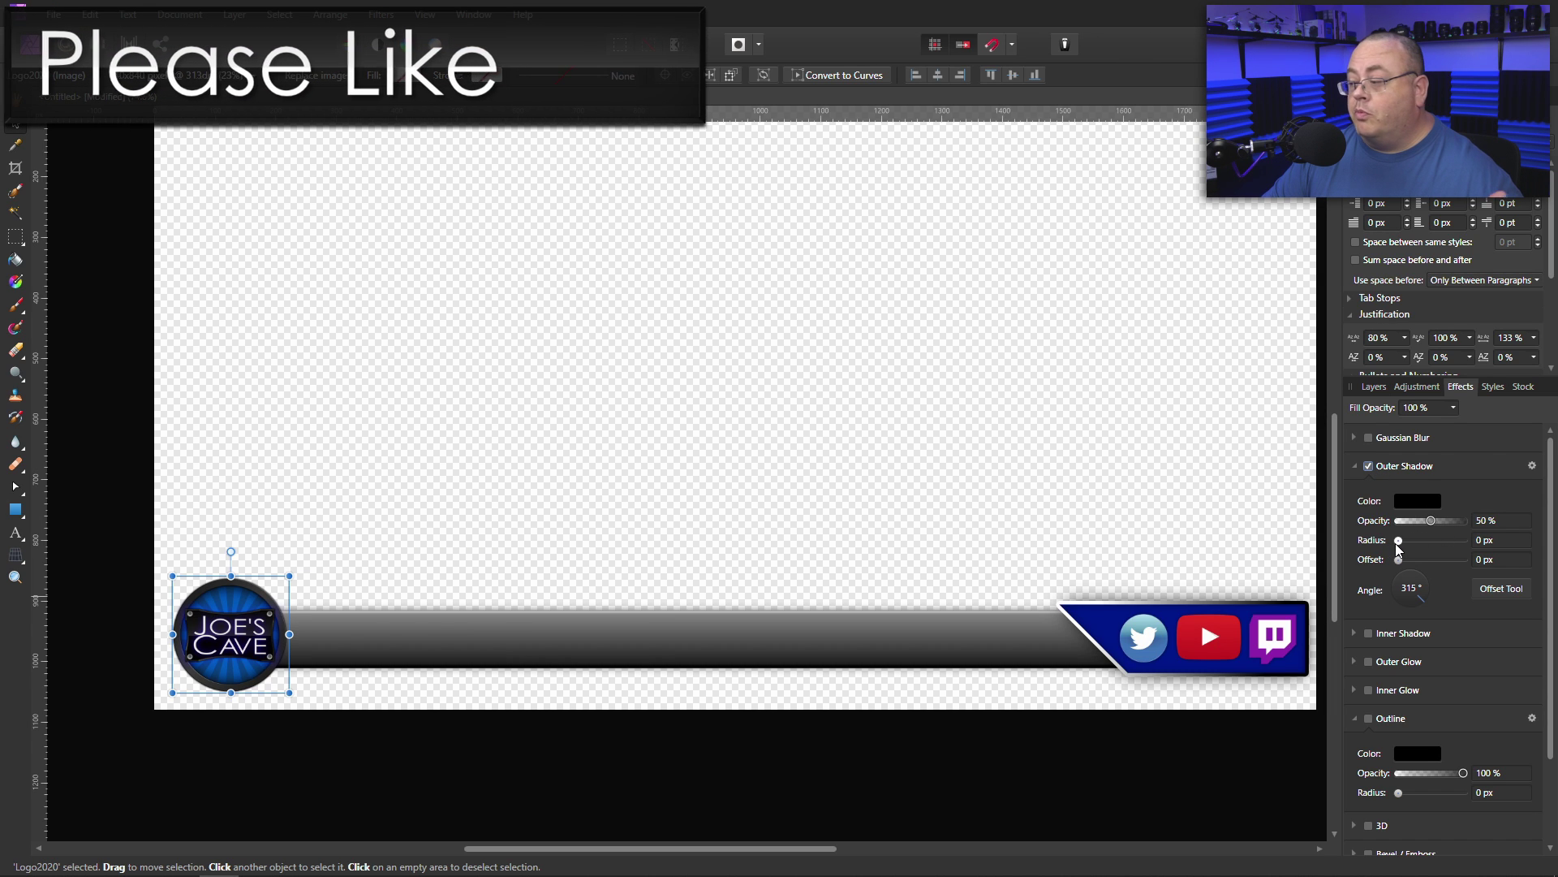
left_click_drag(1398, 542, 1440, 548)
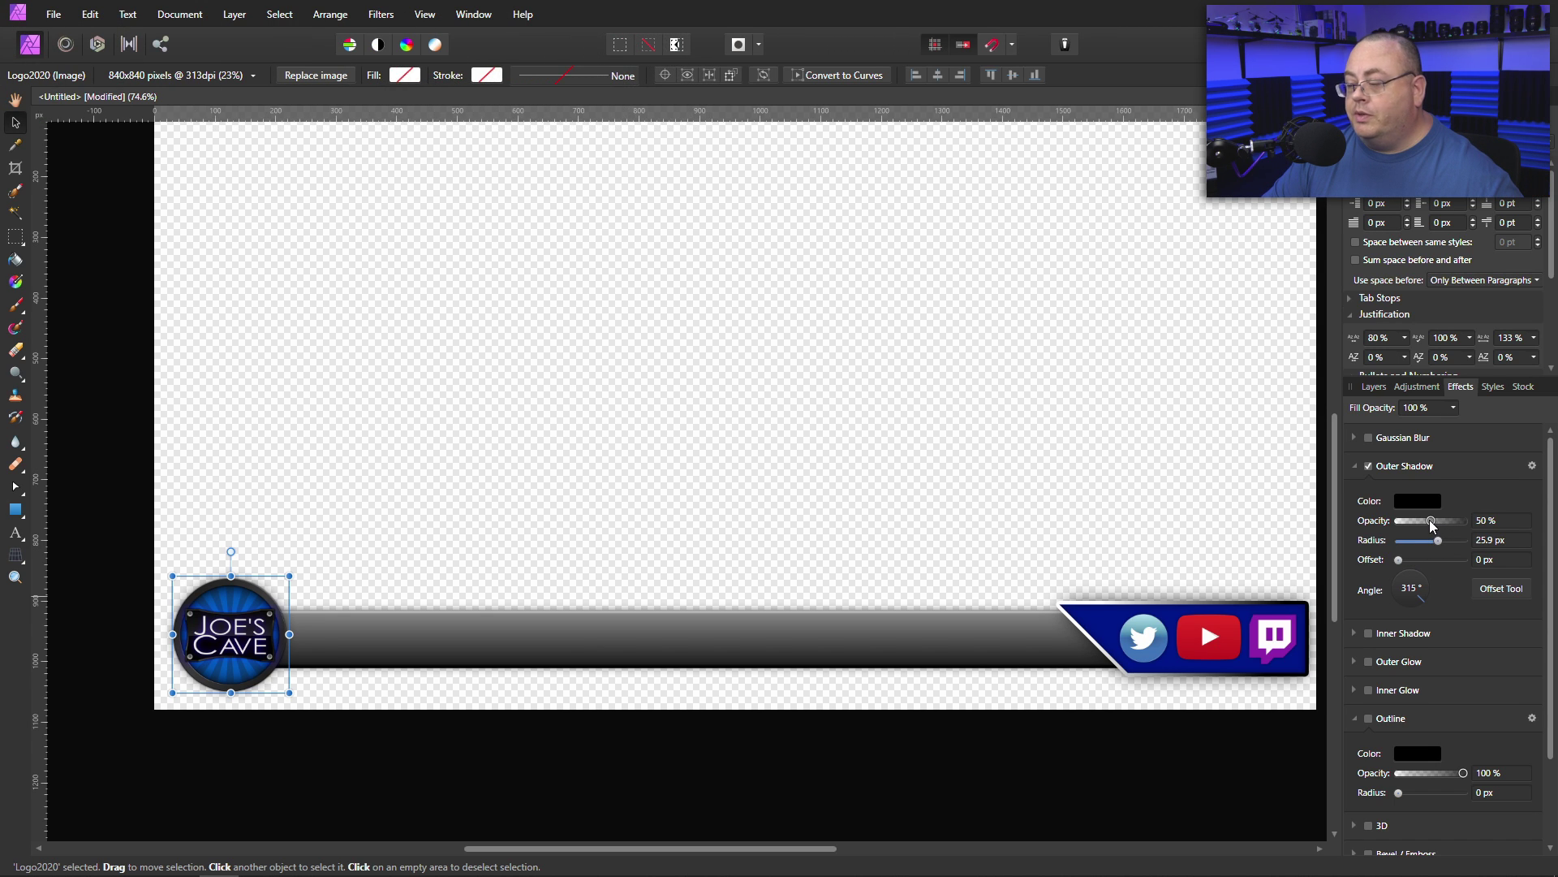
left_click_drag(1429, 520, 1460, 526)
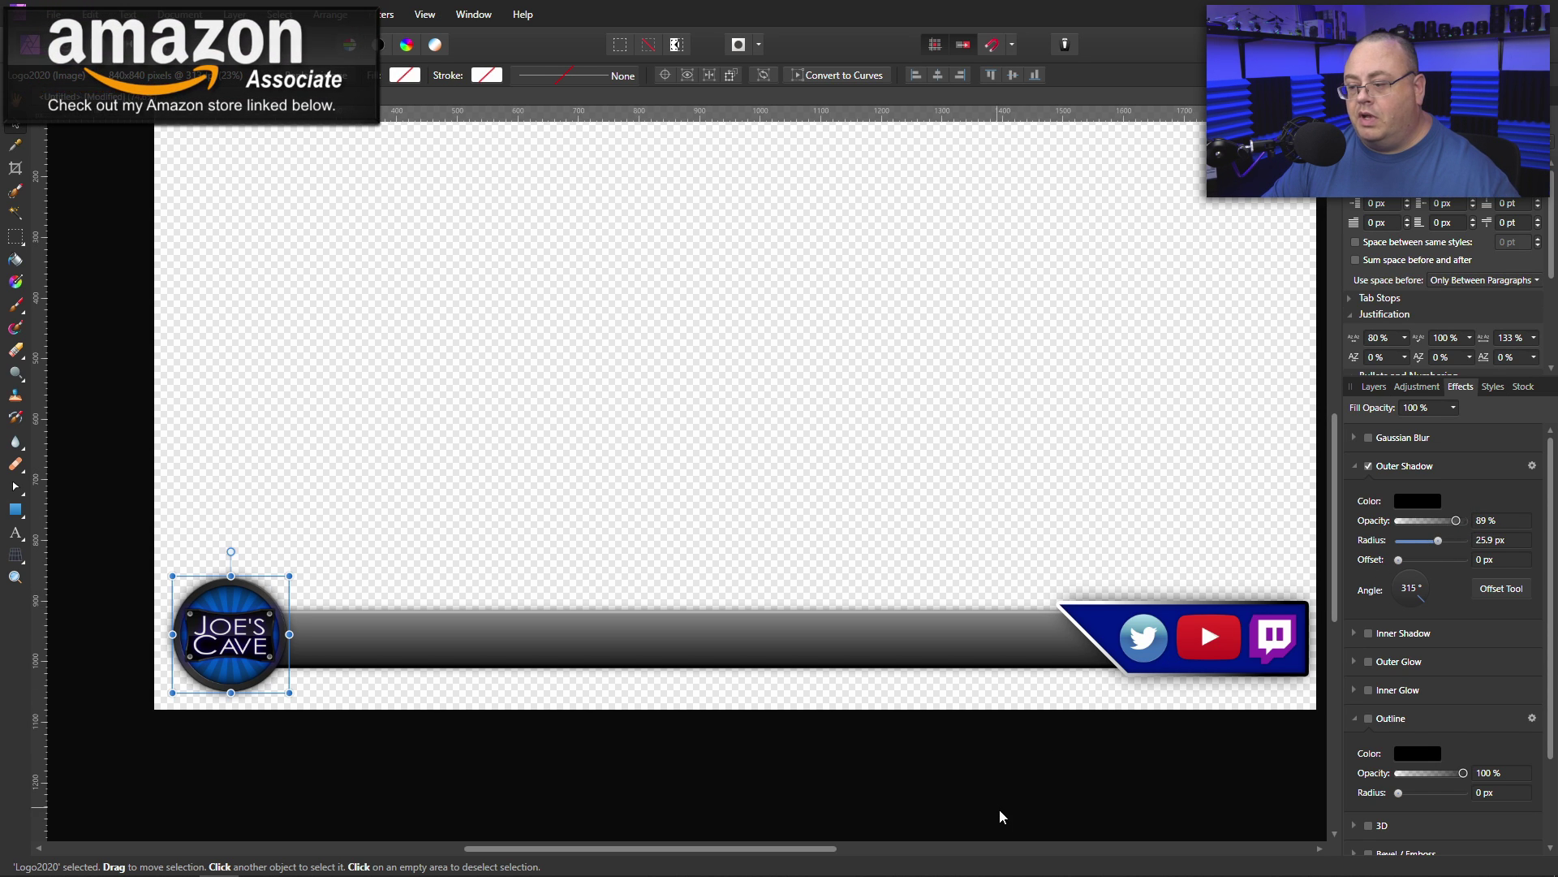
left_click(1055, 792)
scroll(882, 641, "down", 1)
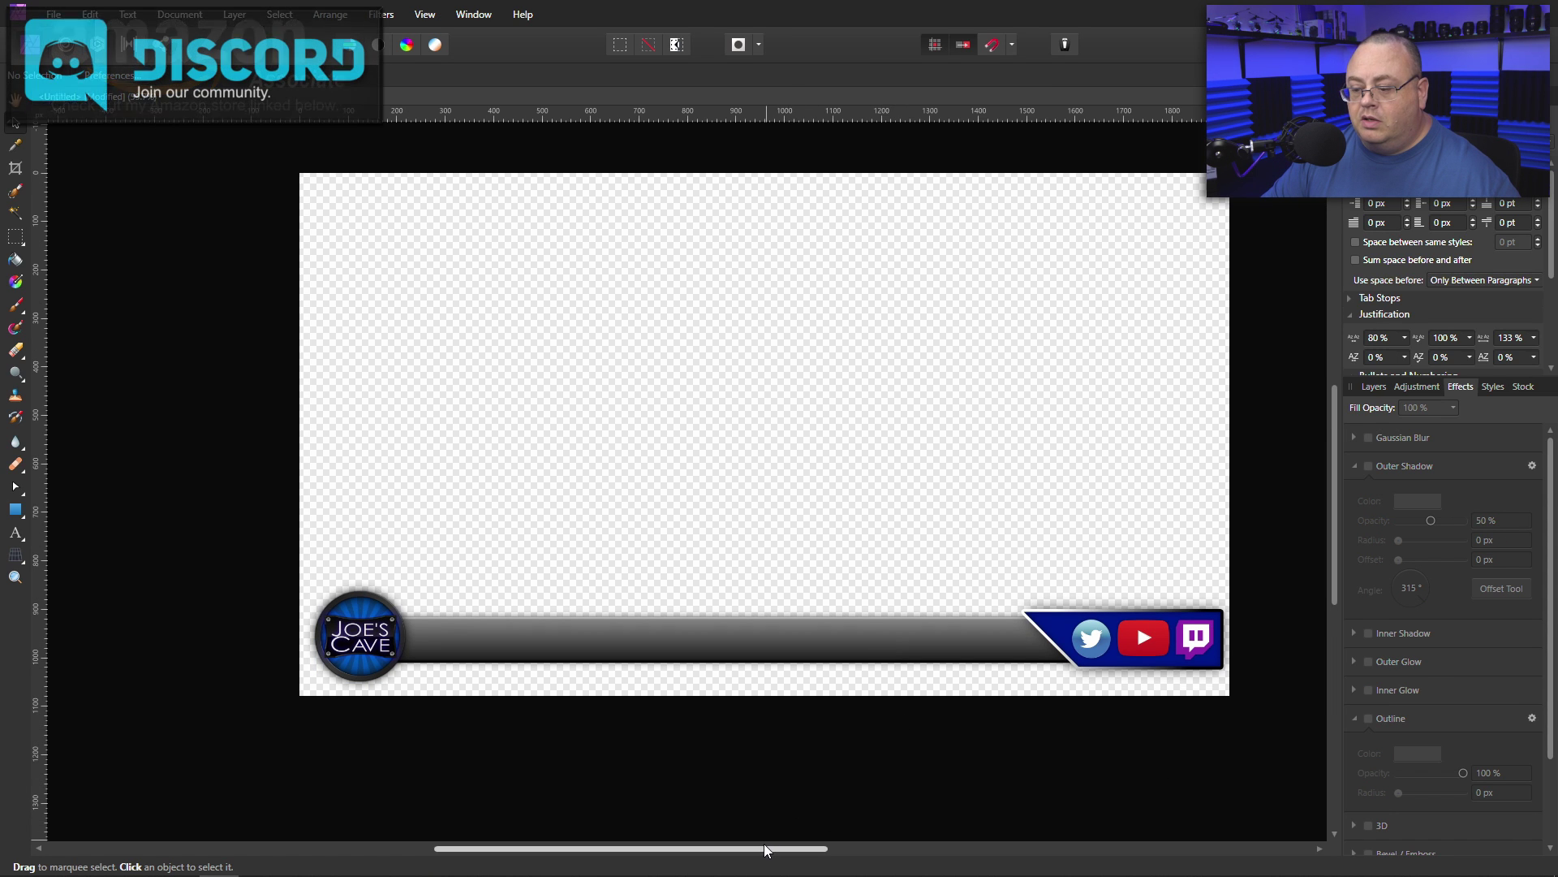
left_click_drag(763, 848, 811, 849)
left_click(1373, 387)
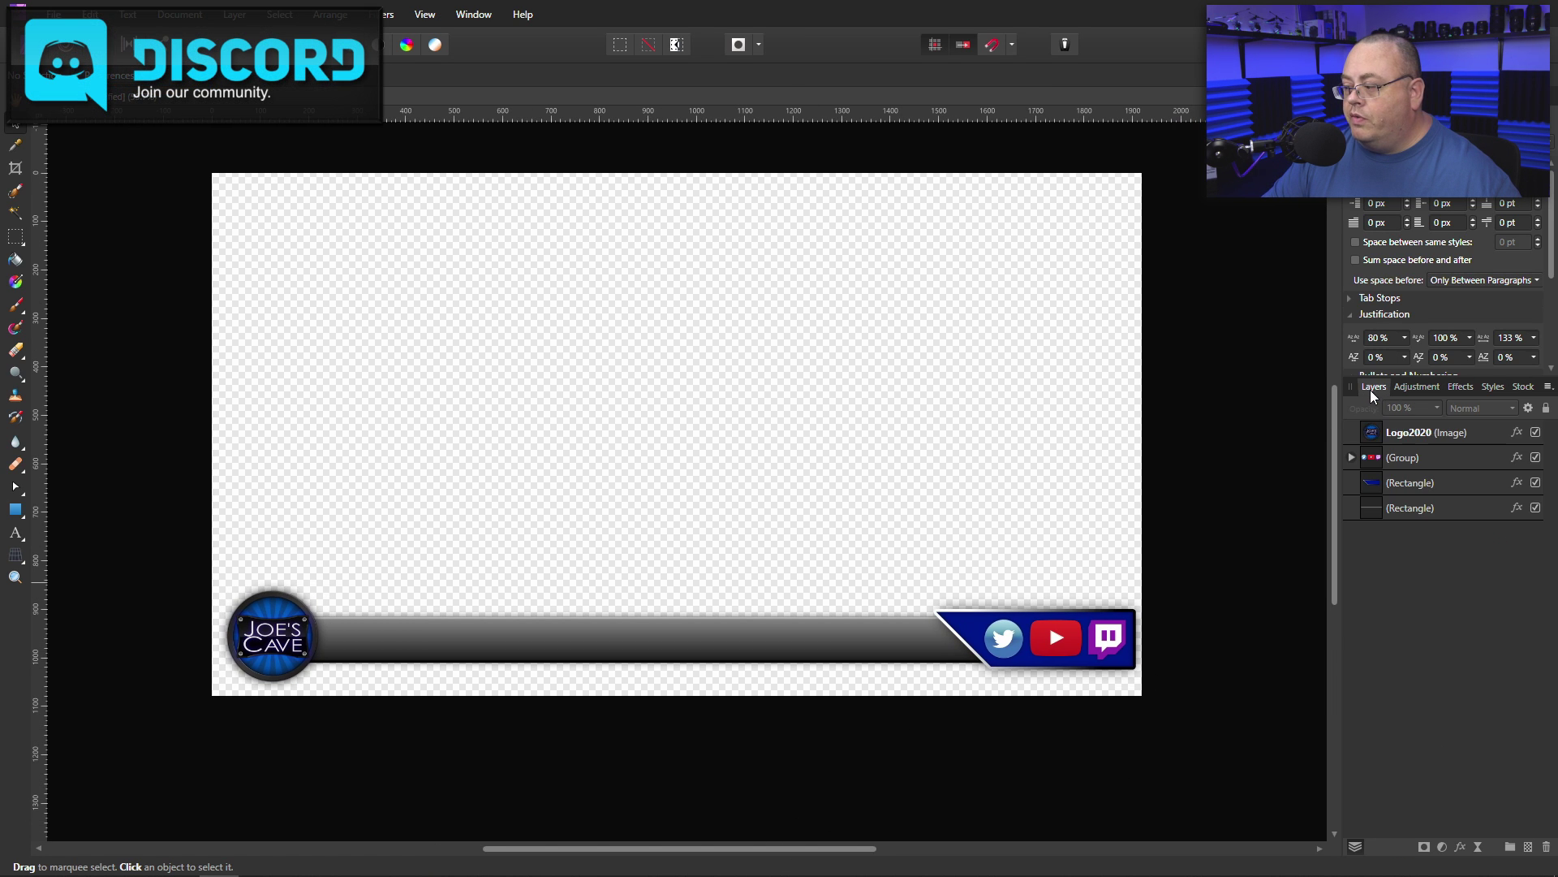
Group the logo, icon group and top rectangle into a group named Top
left_click(1428, 431)
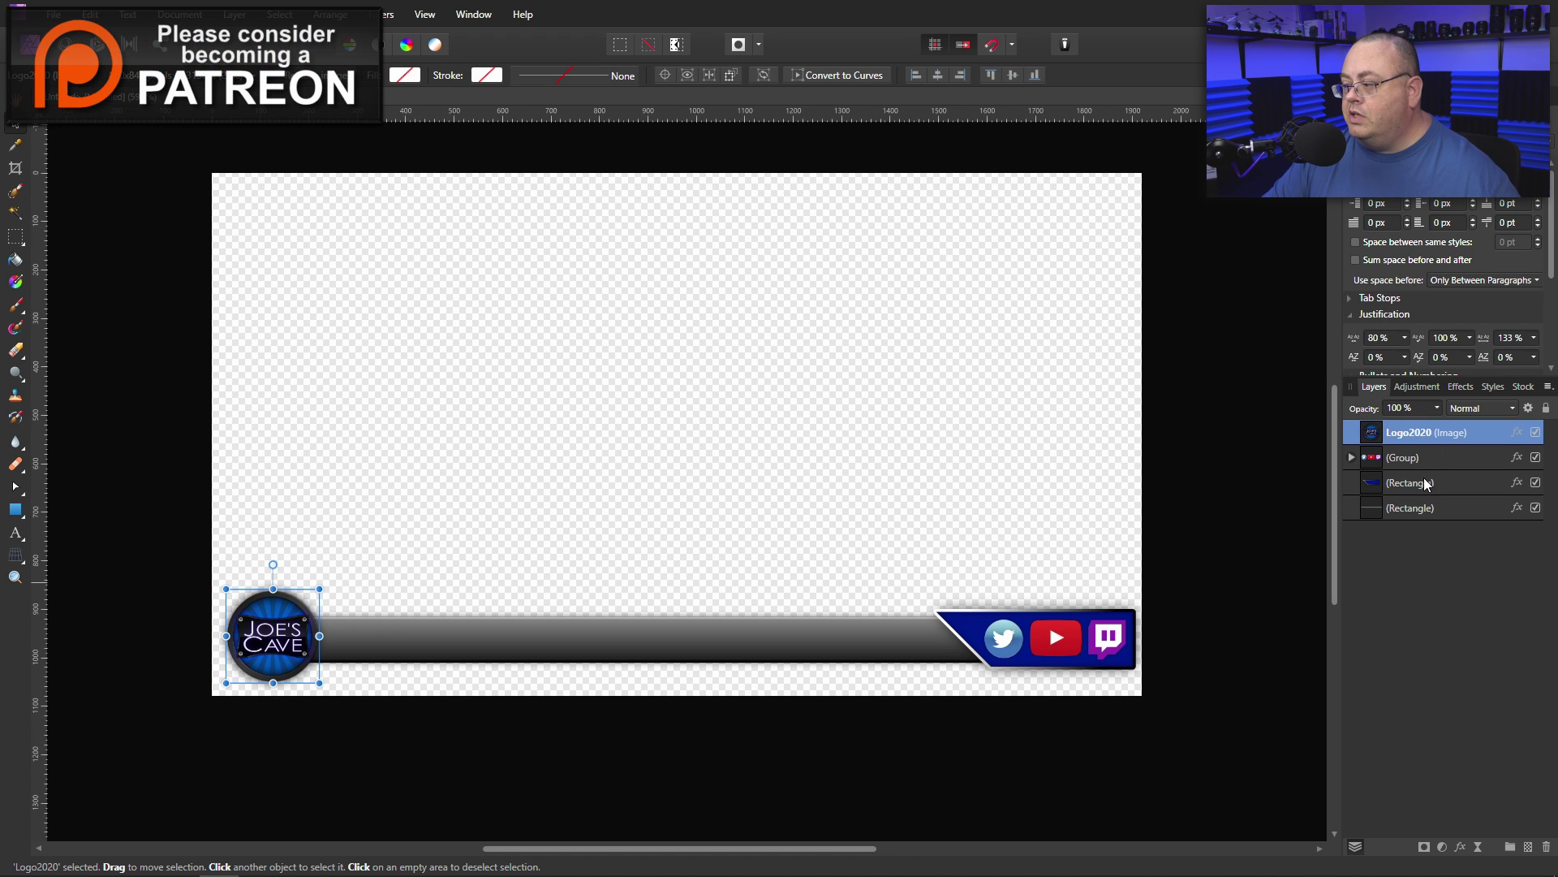
left_click(1422, 485, "shift")
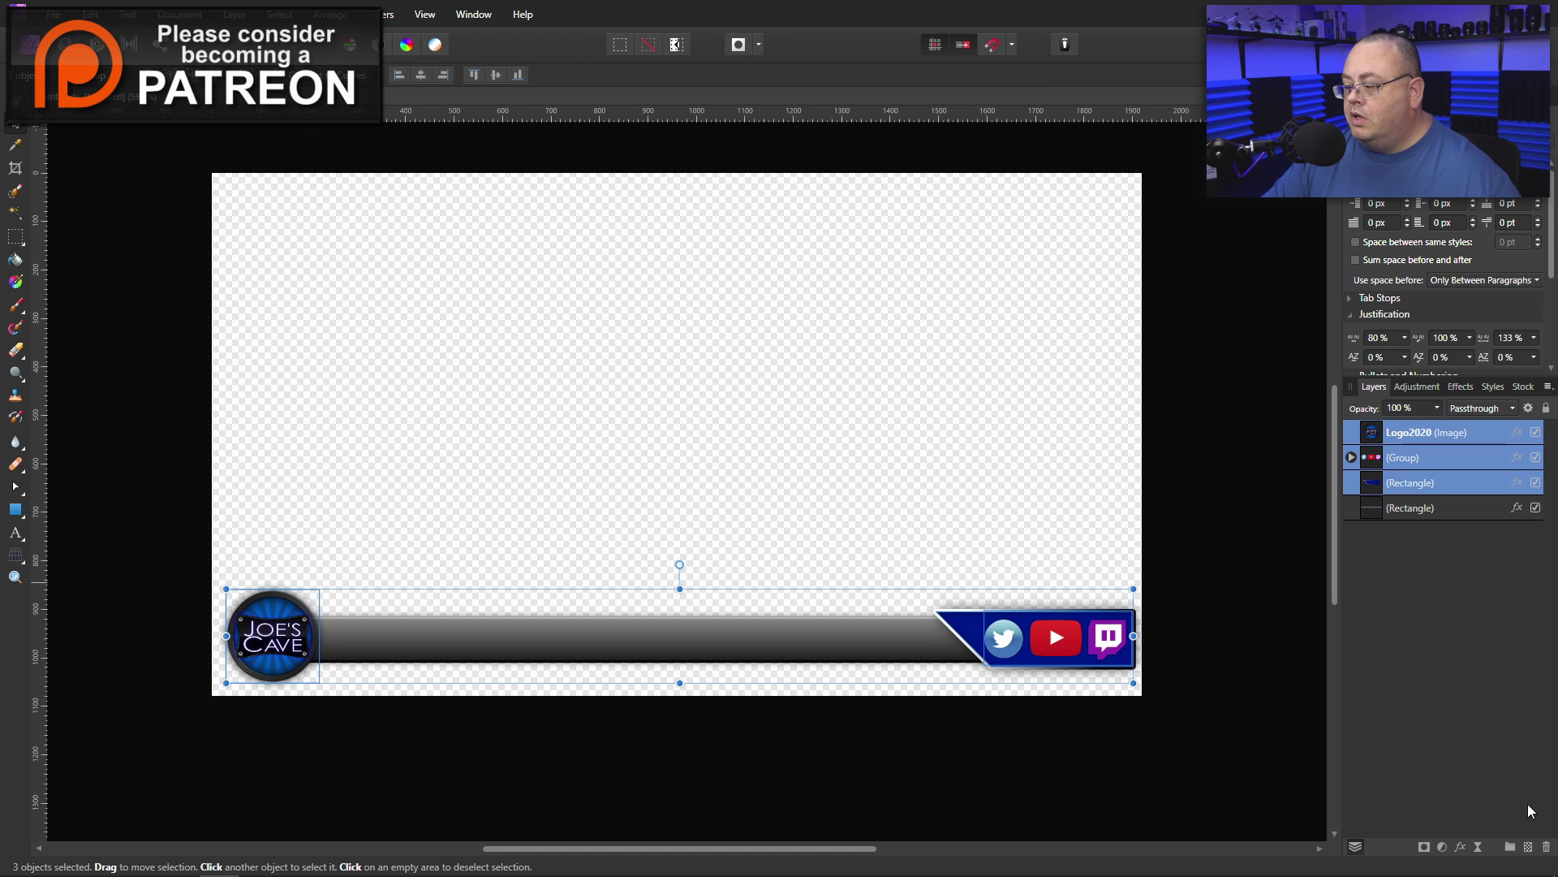
left_click(1511, 848)
double_click(1410, 443)
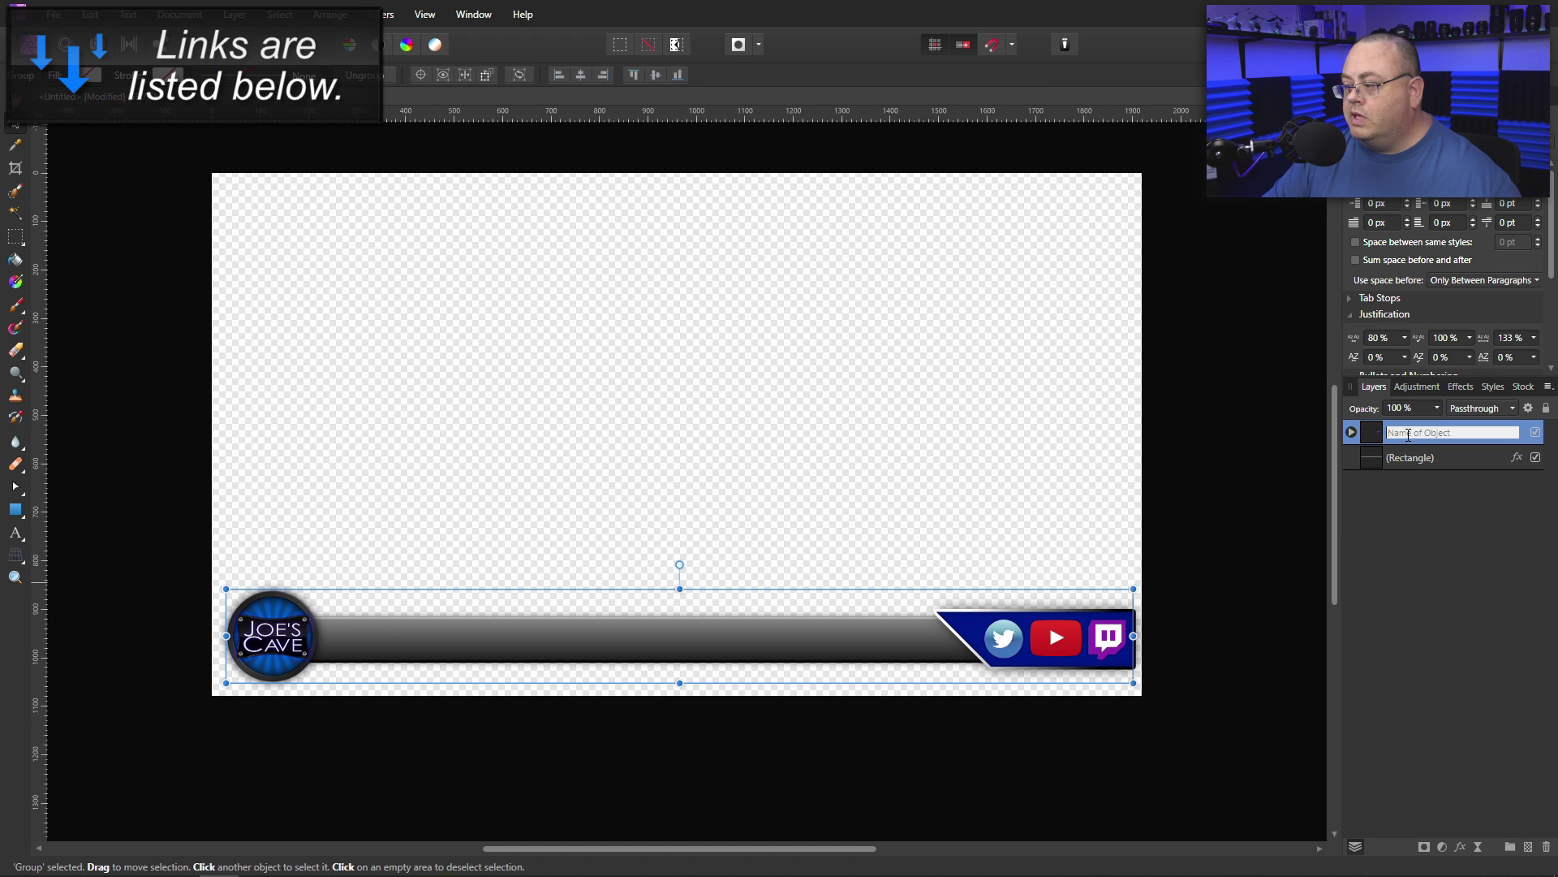
key("BackSpace")
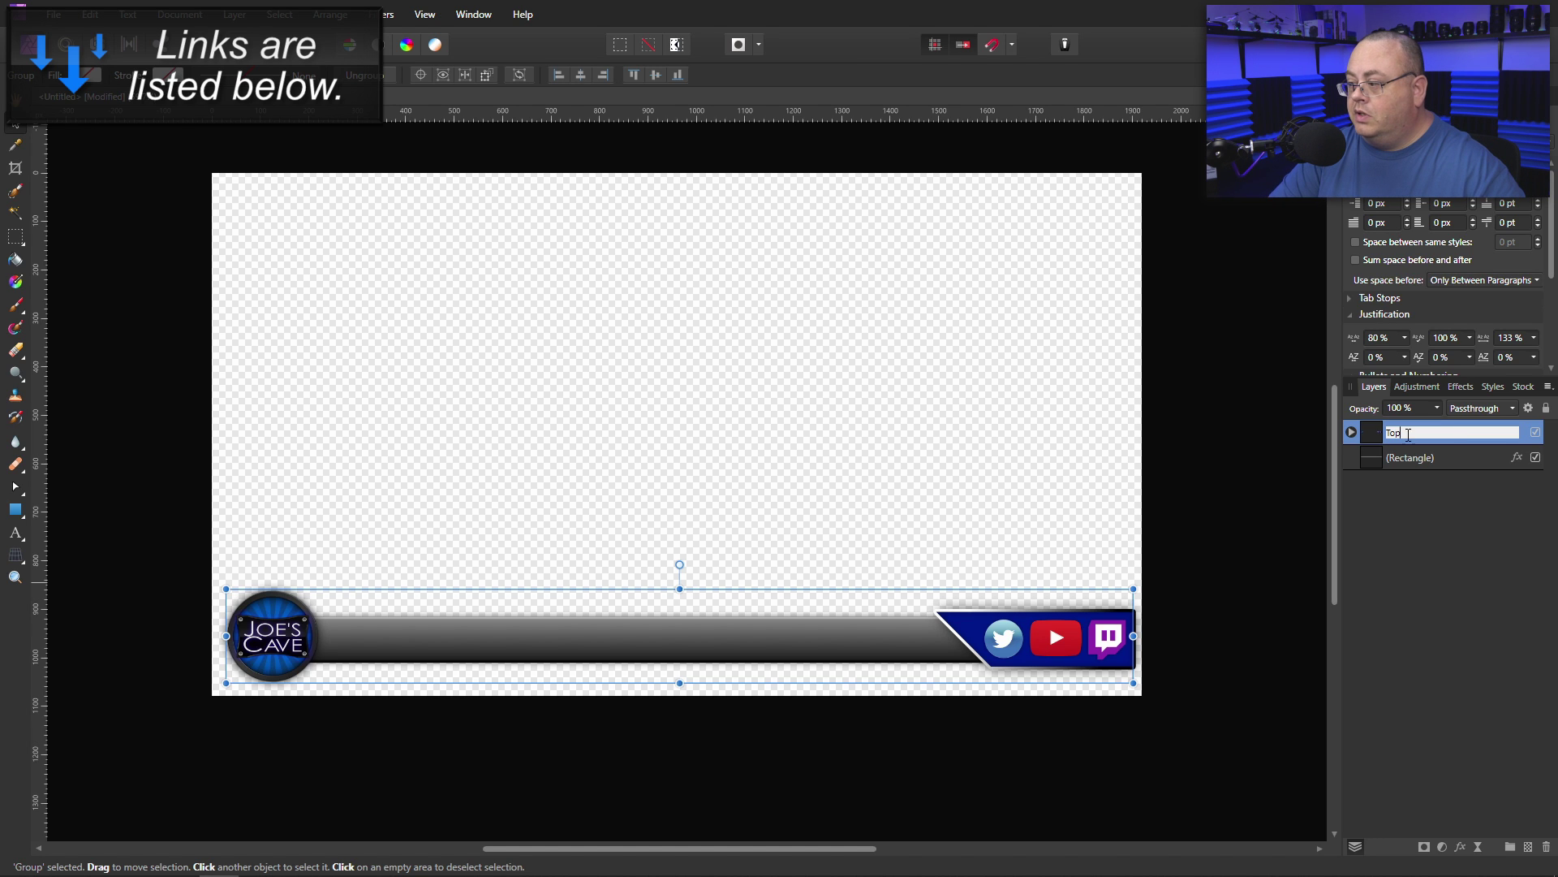
key("Return")
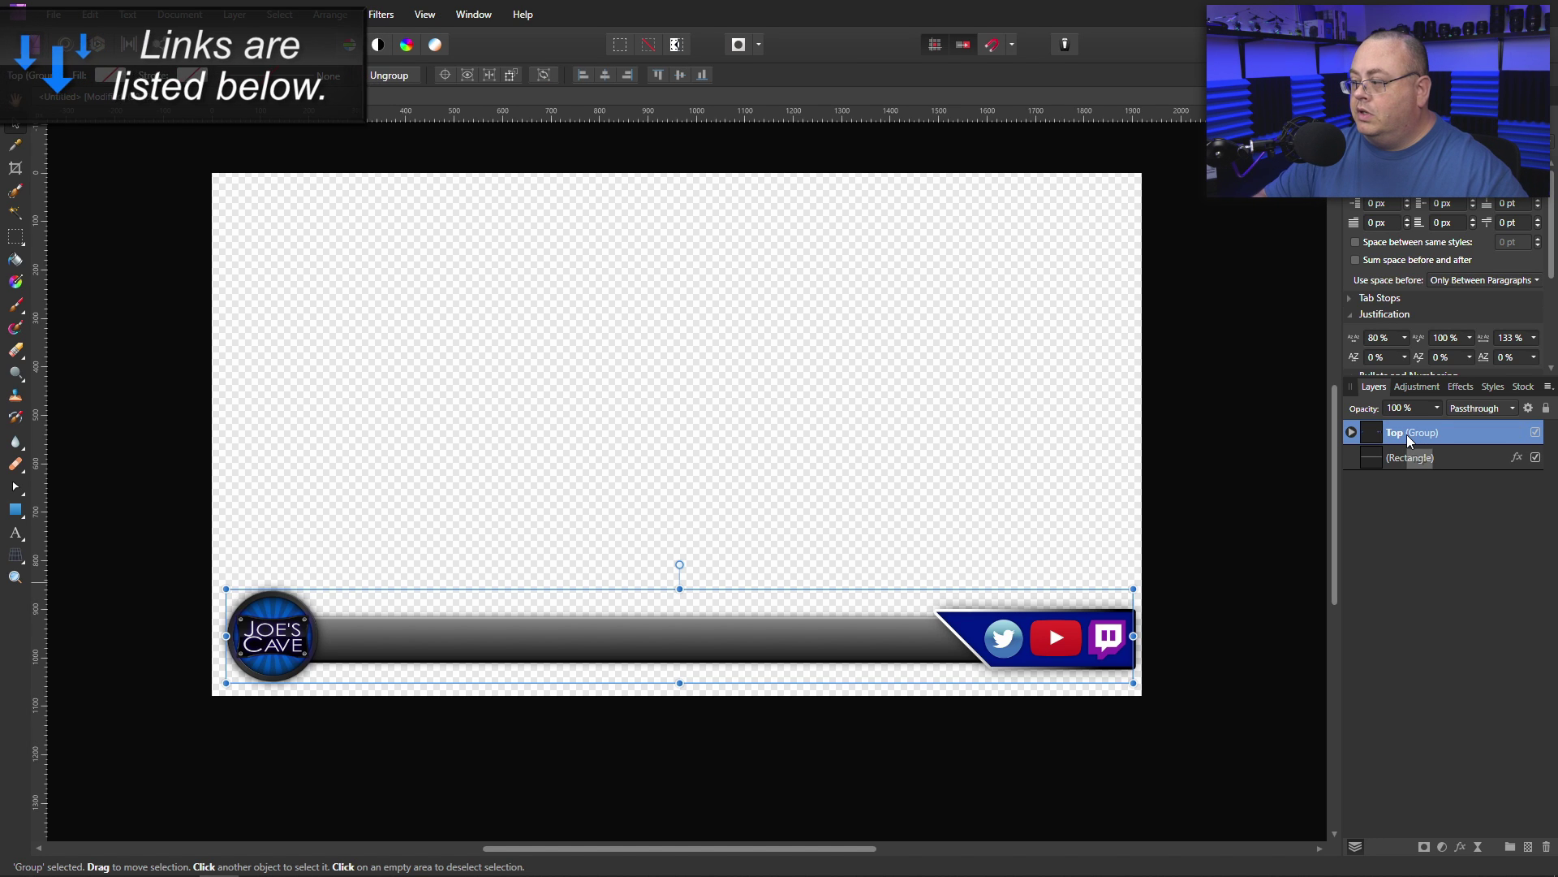
Put the bottom rectangle in its own group named Bottom
left_click(1482, 459)
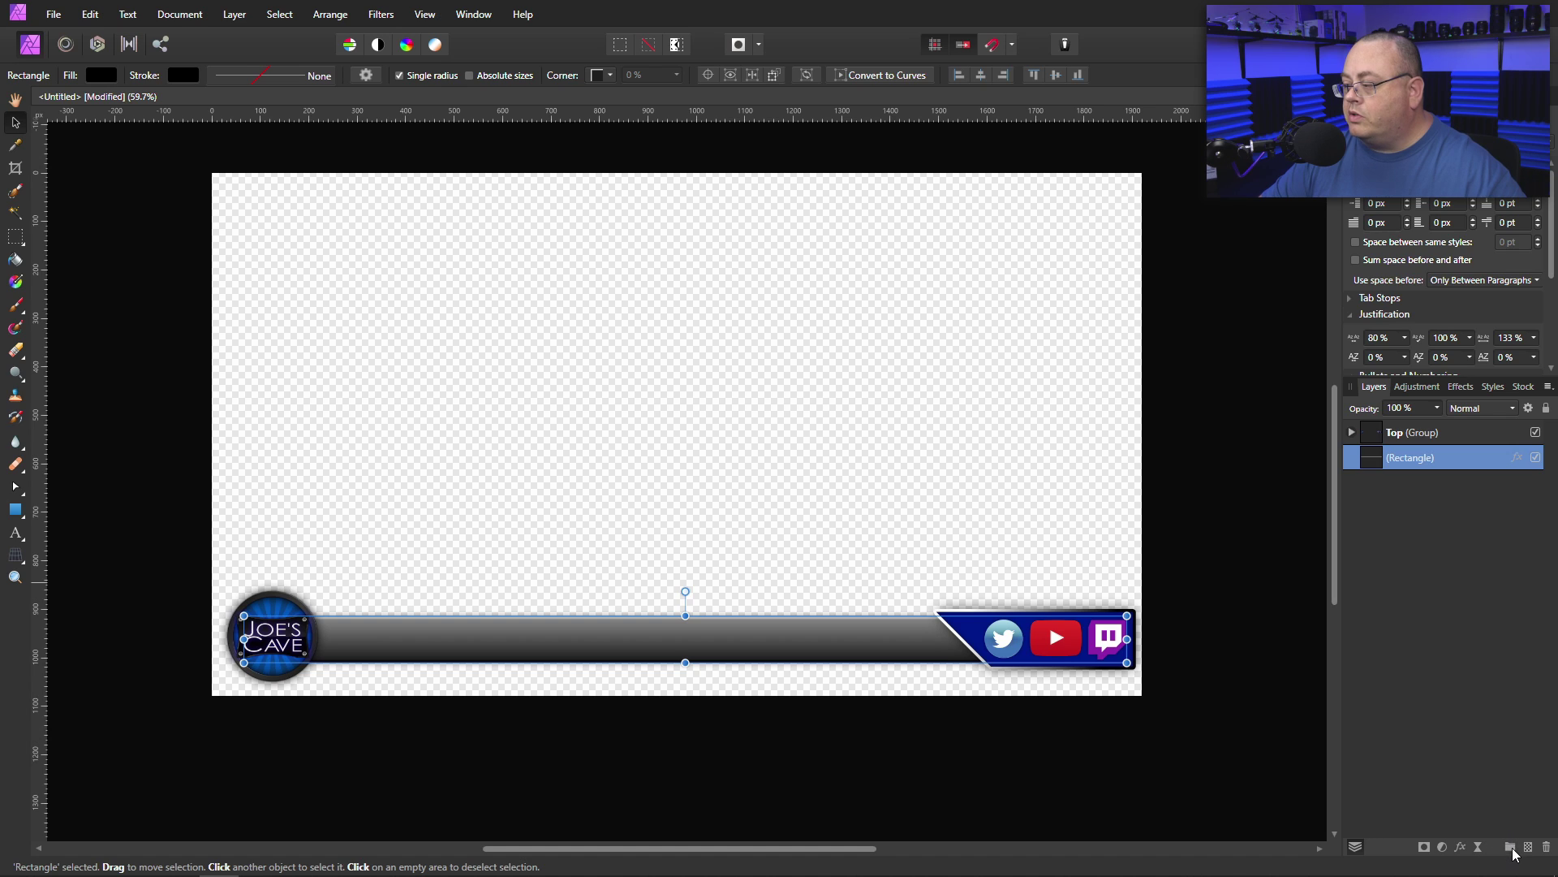
left_click(1510, 848)
double_click(1403, 459)
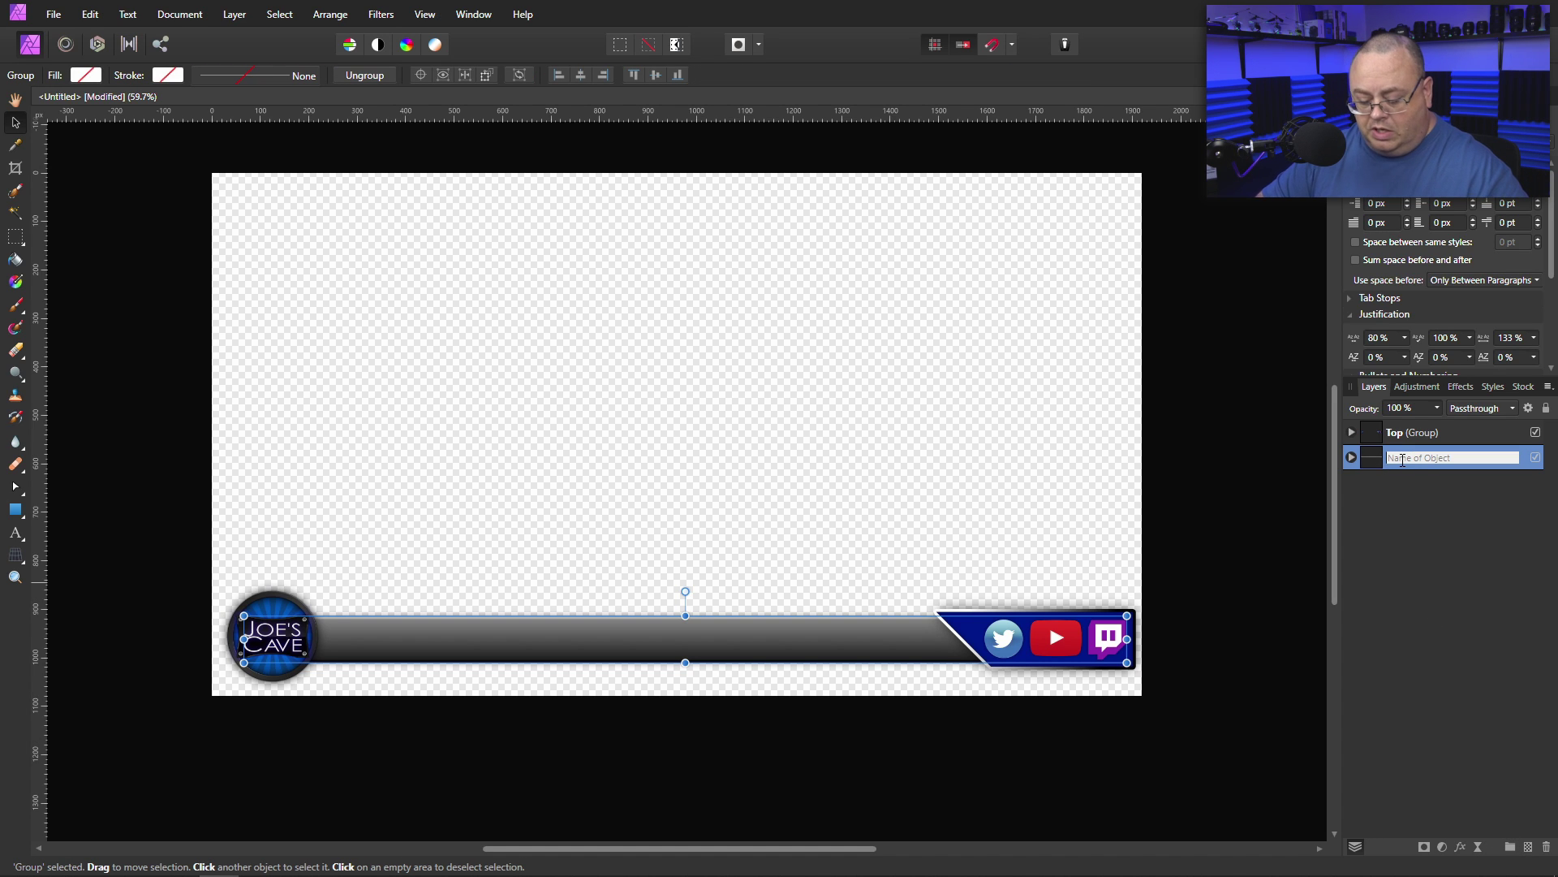
type("Bott")
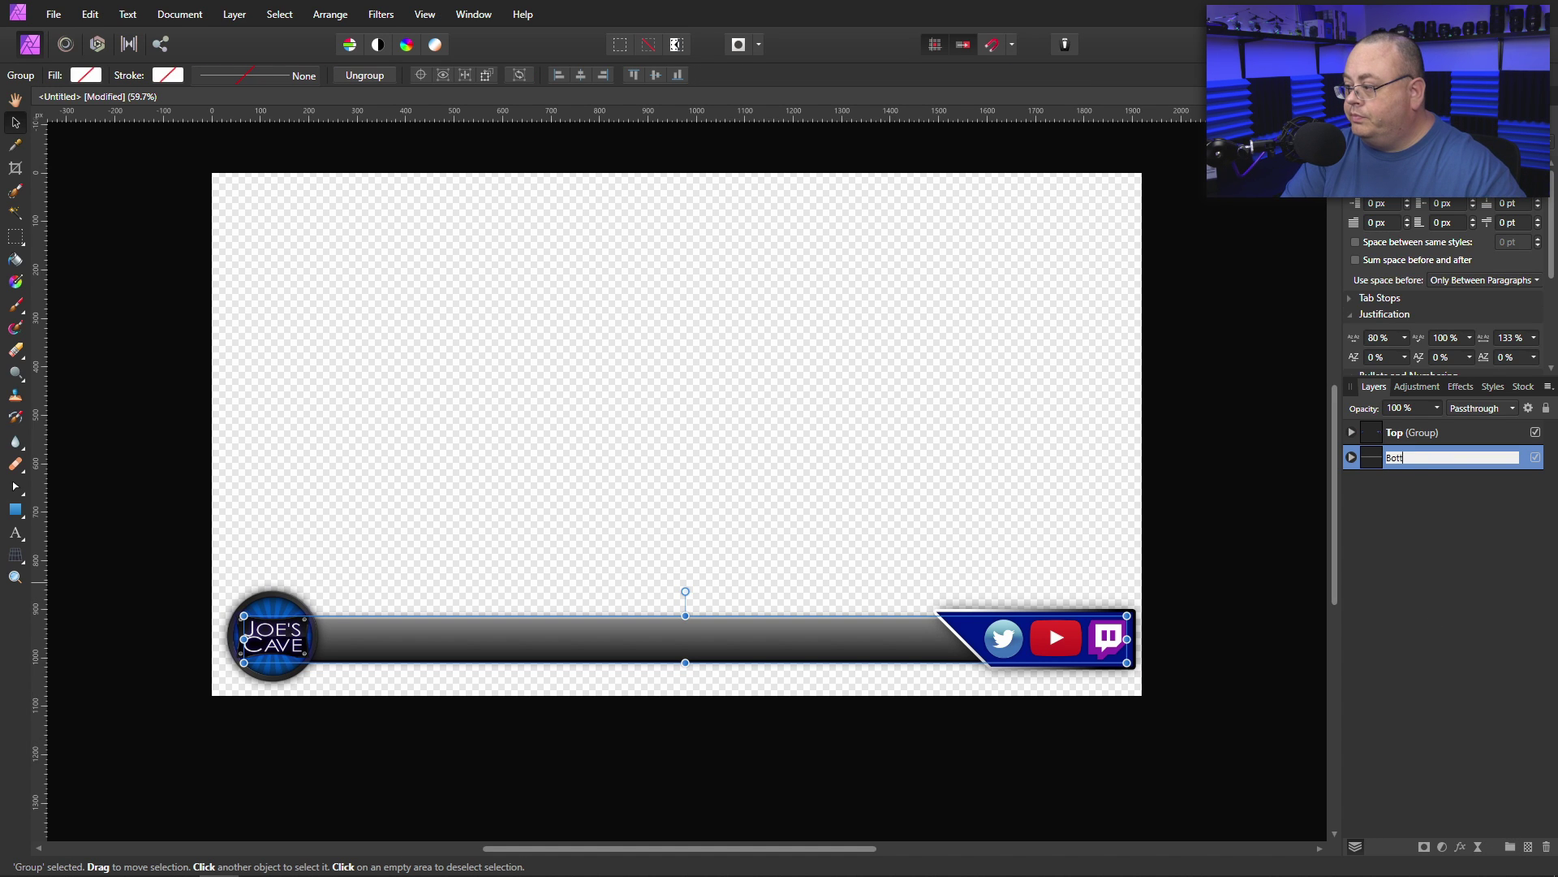
type("om")
key("Return")
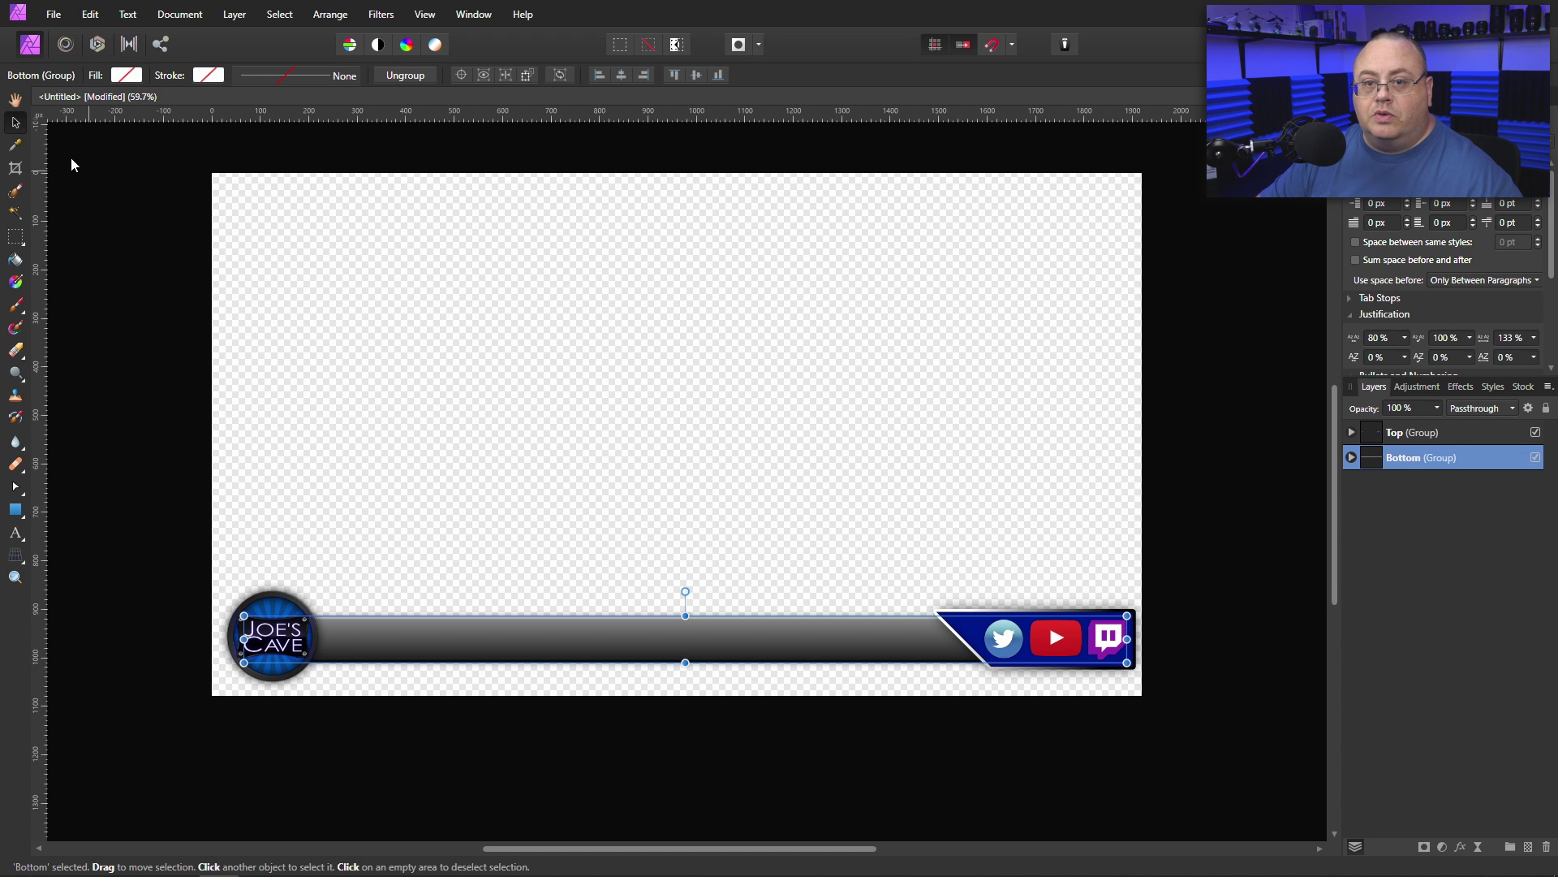
left_click(14, 98)
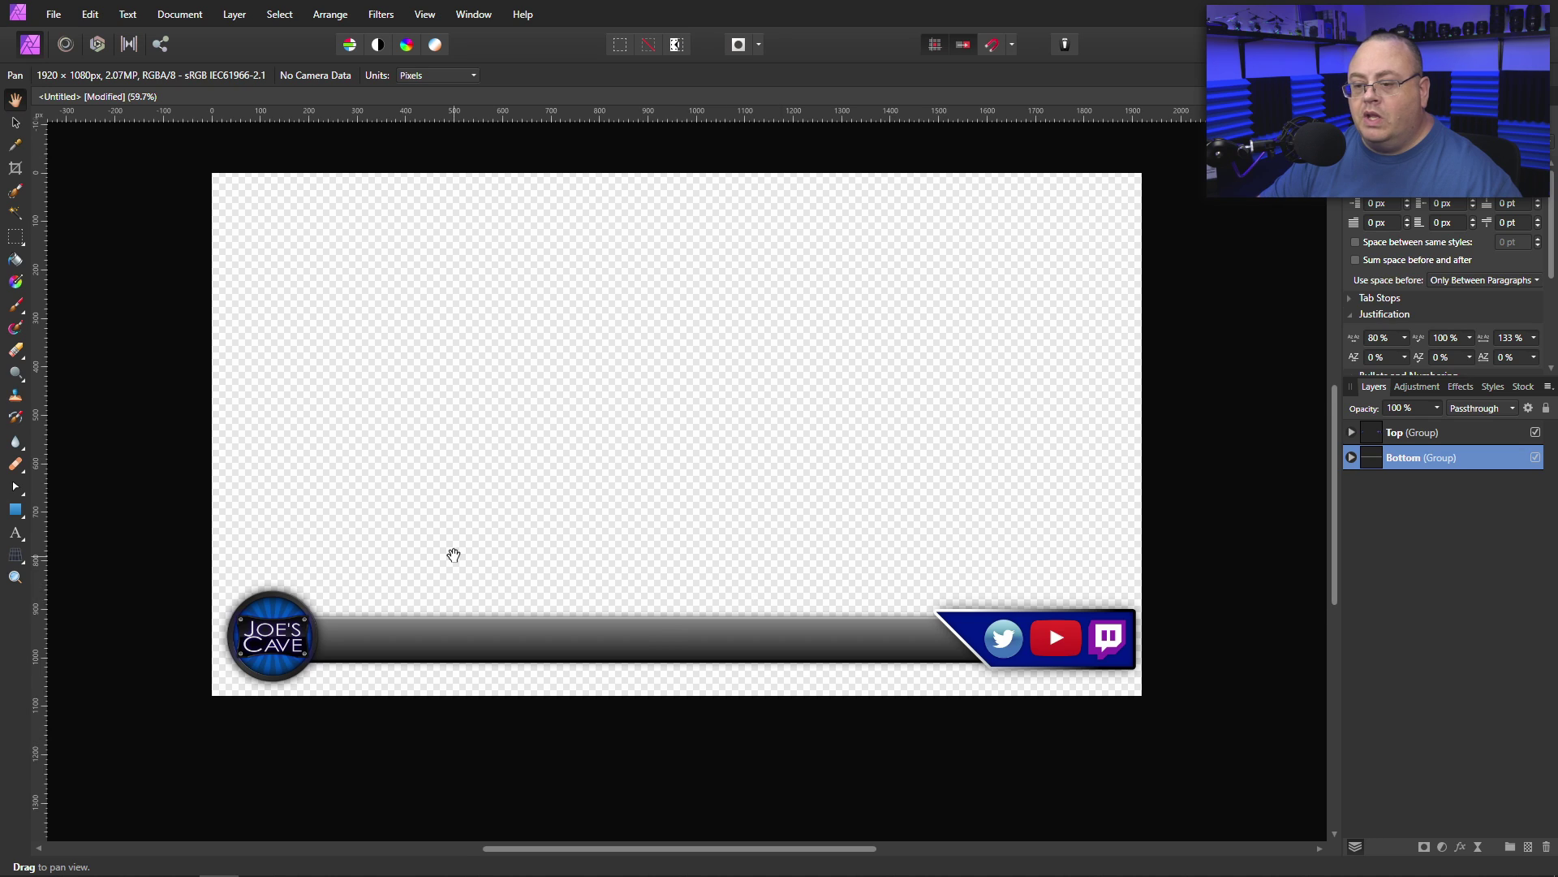
scroll(455, 552, "up", 2)
left_click(1413, 434)
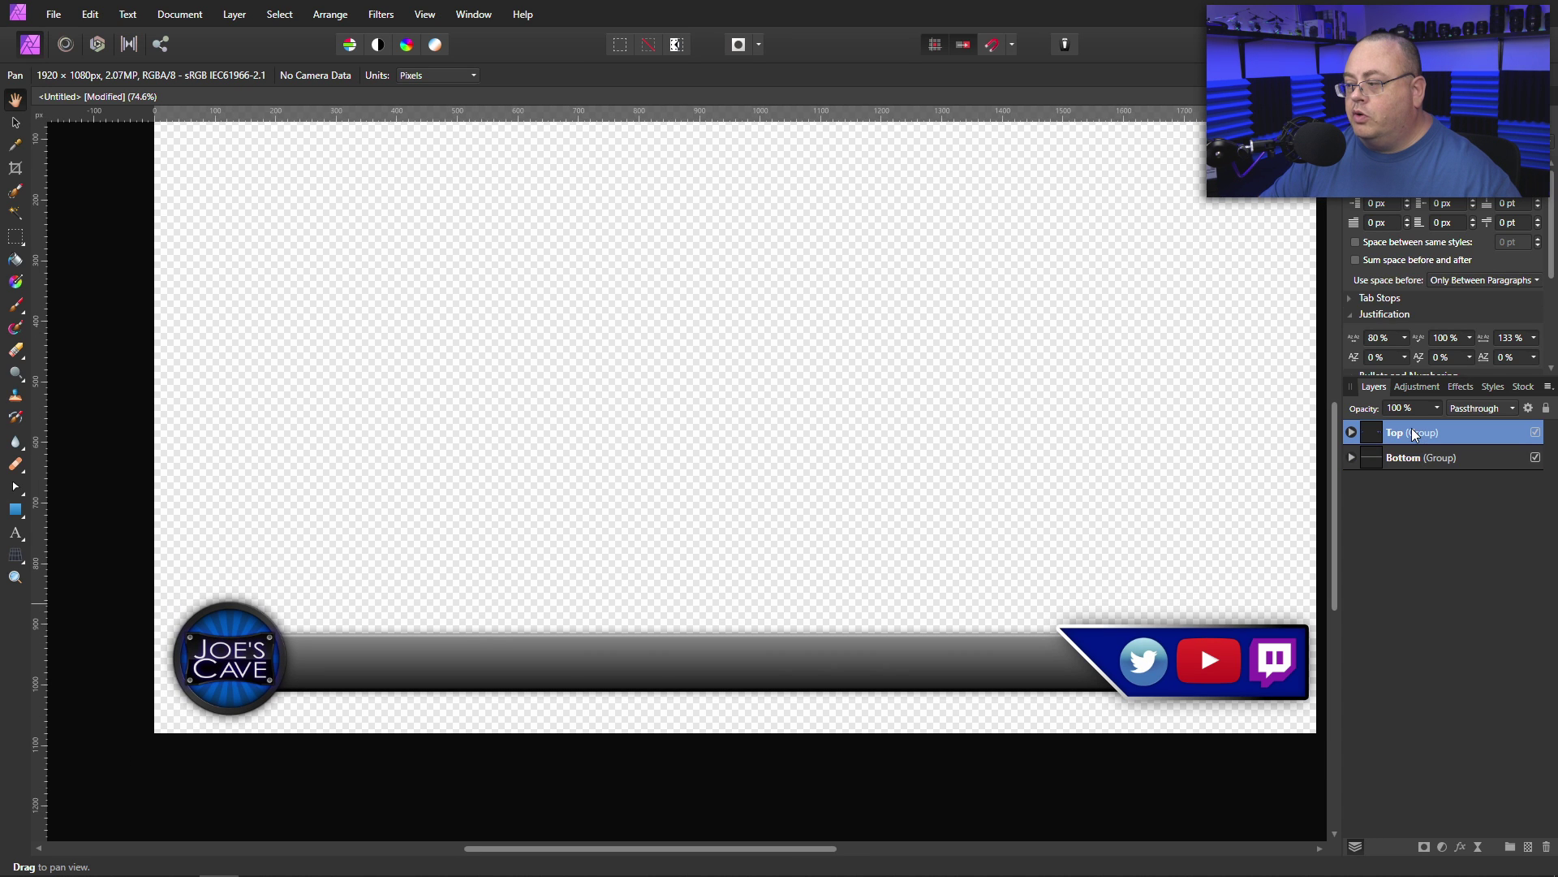
left_click(1536, 432)
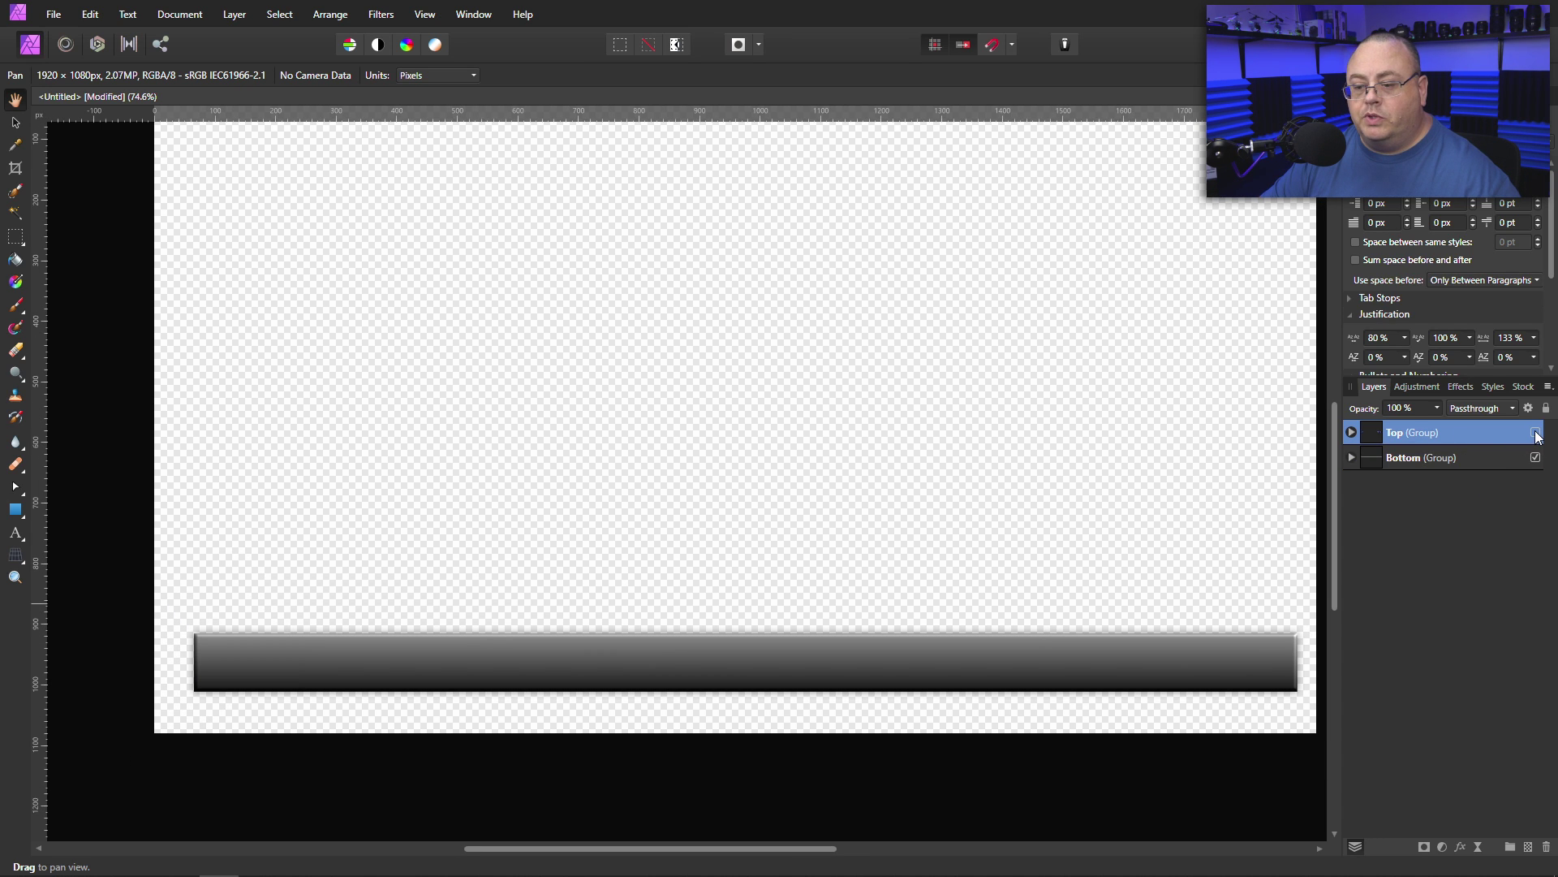
left_click(1536, 433)
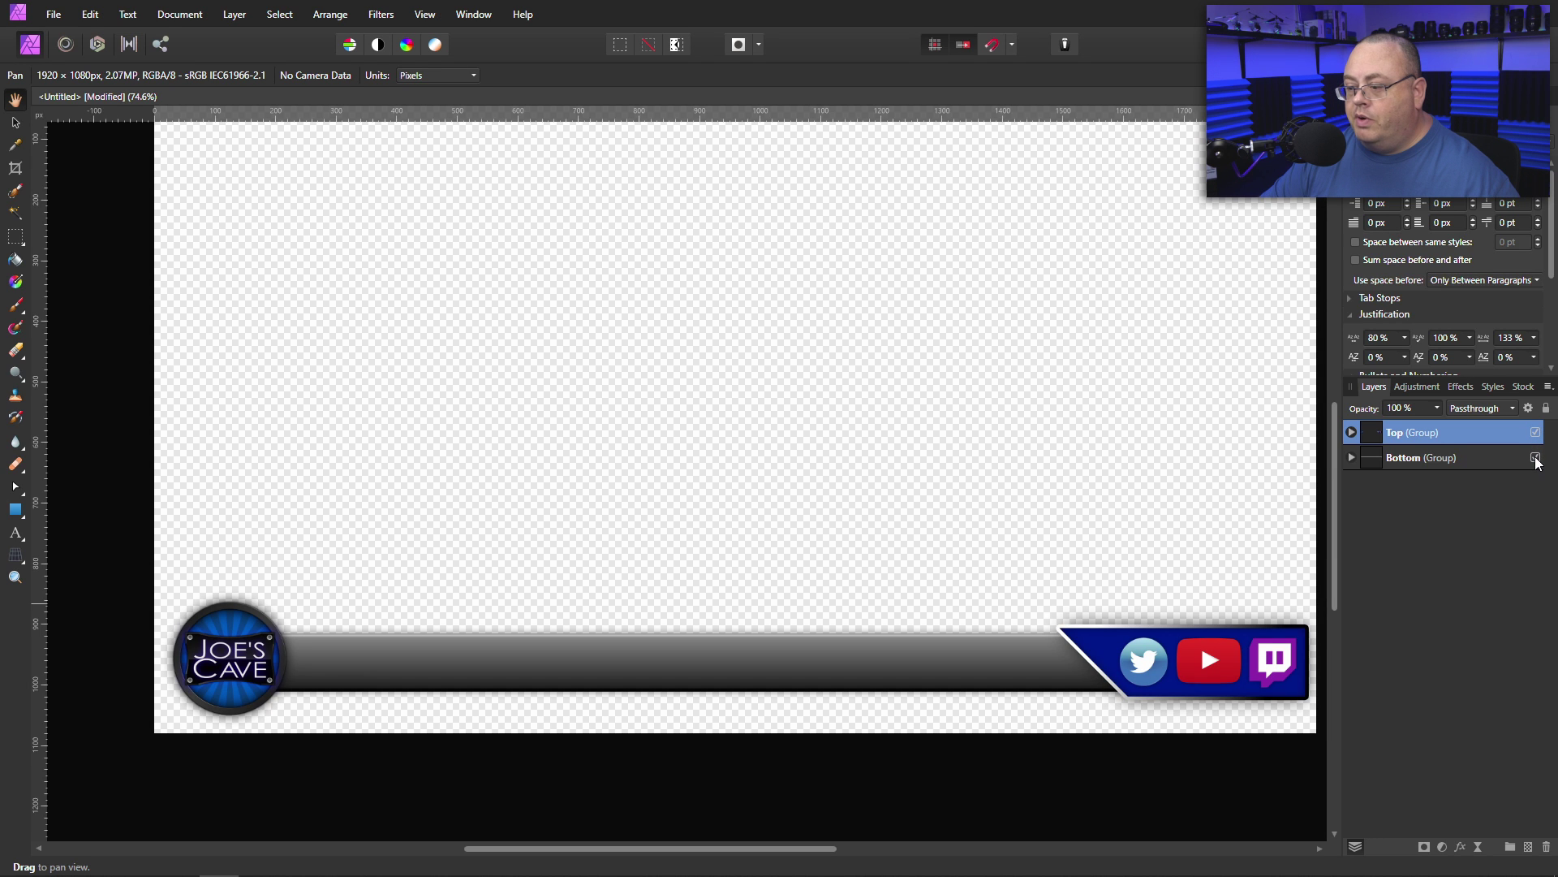
left_click(1536, 459)
left_click(1535, 458)
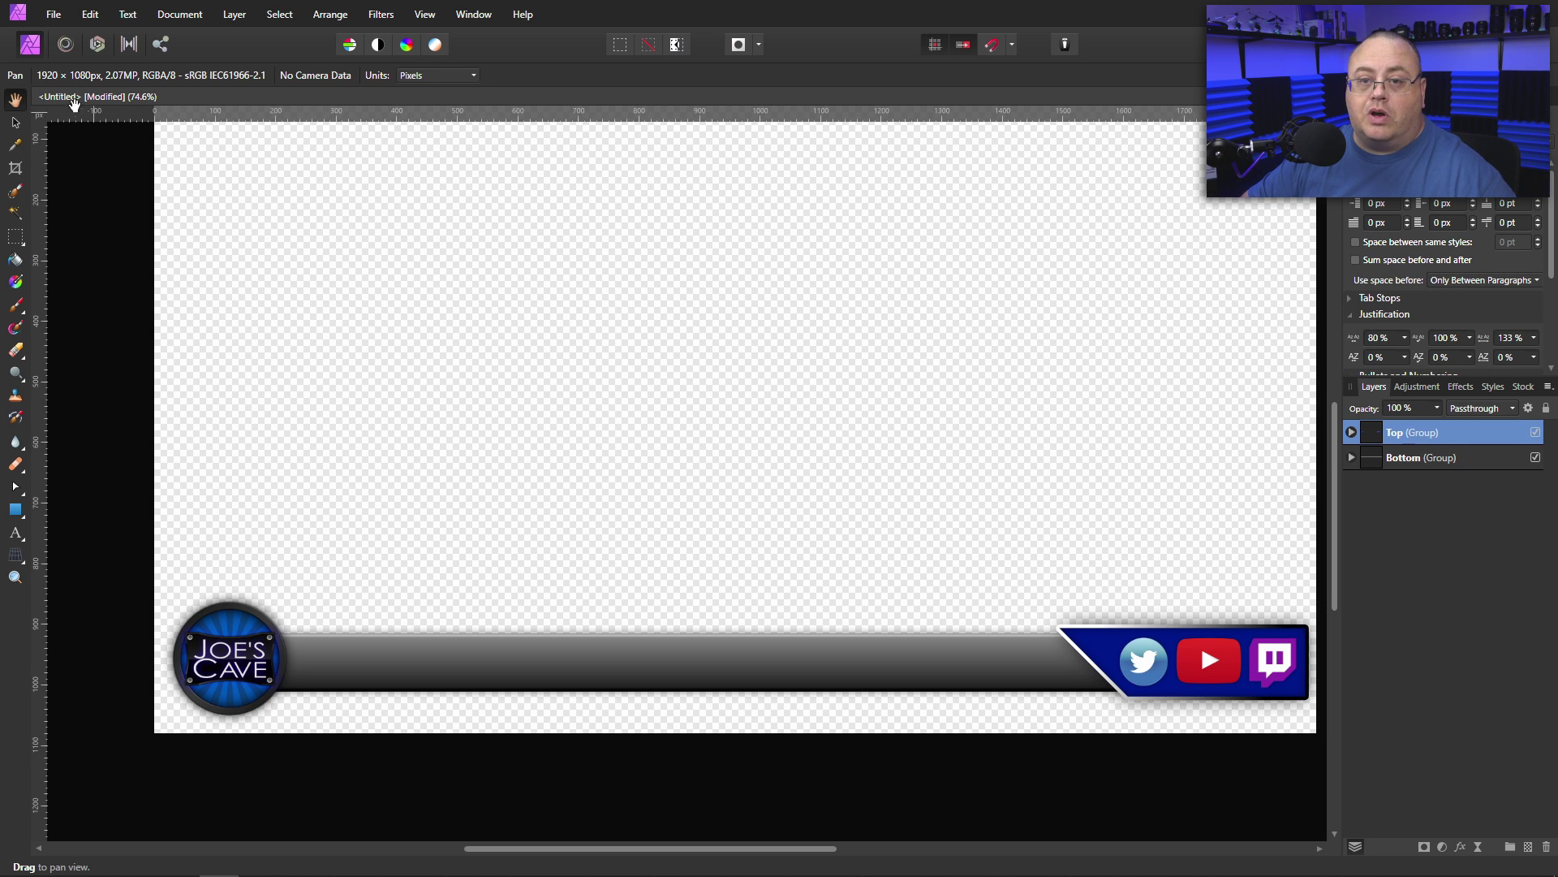
left_click(54, 14)
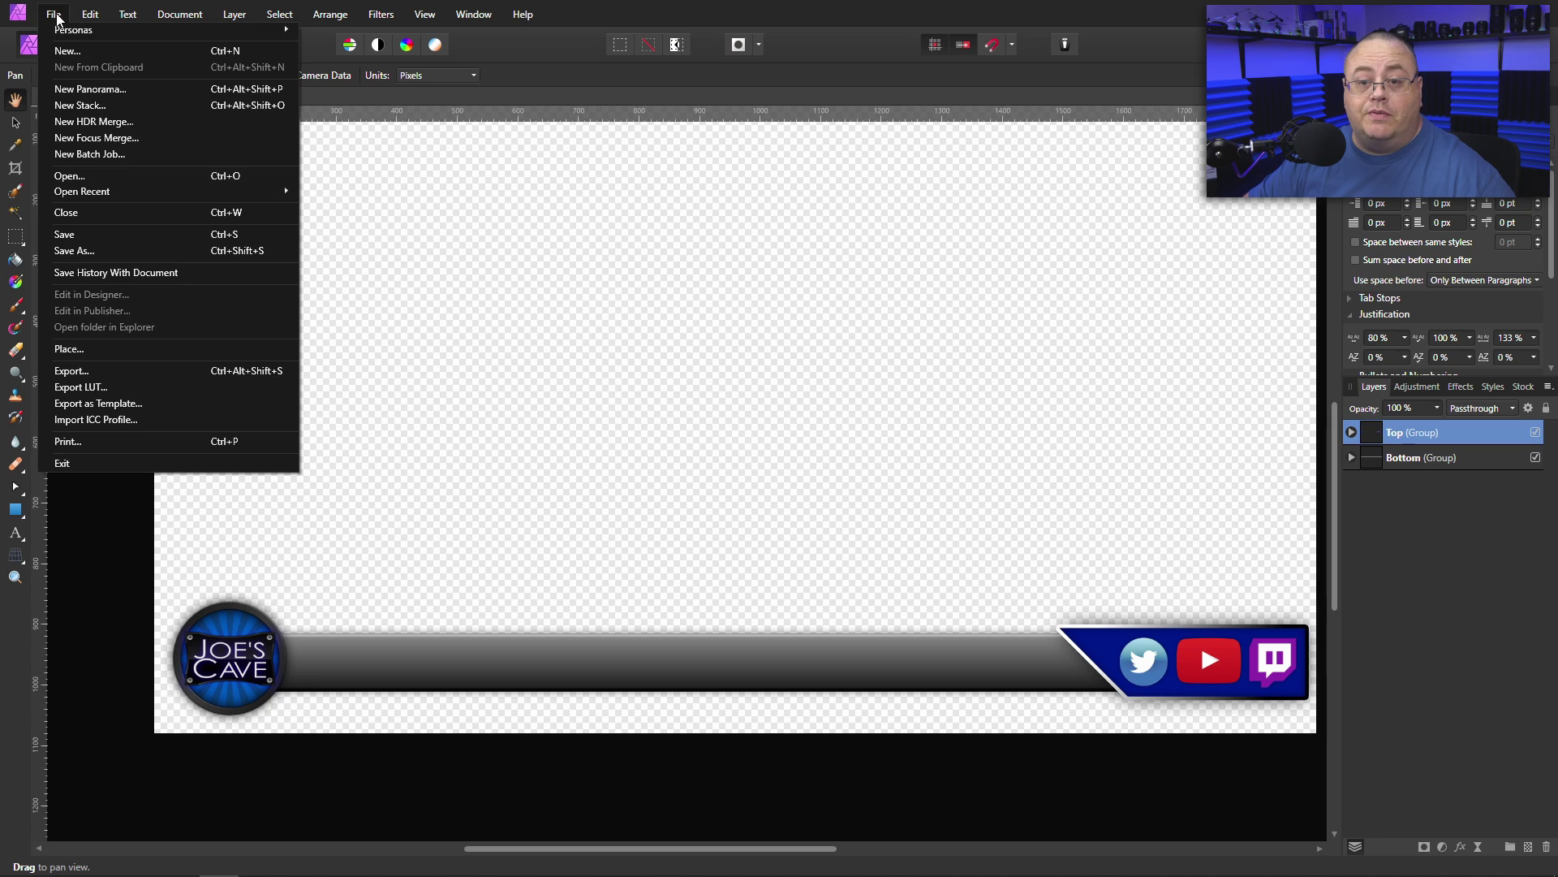
left_click(80, 372)
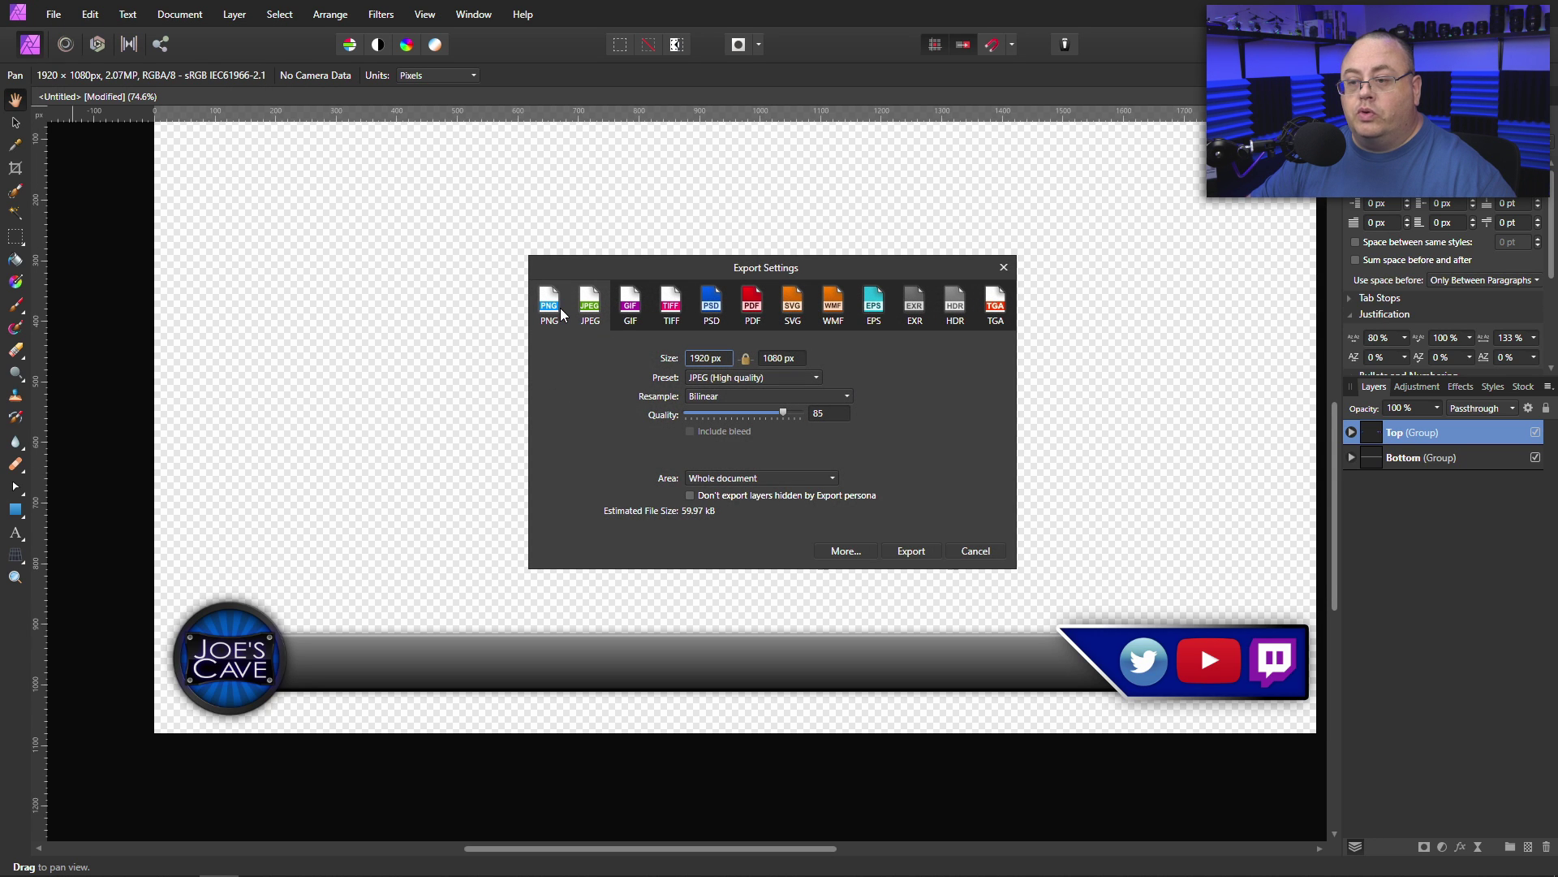
left_click(552, 309)
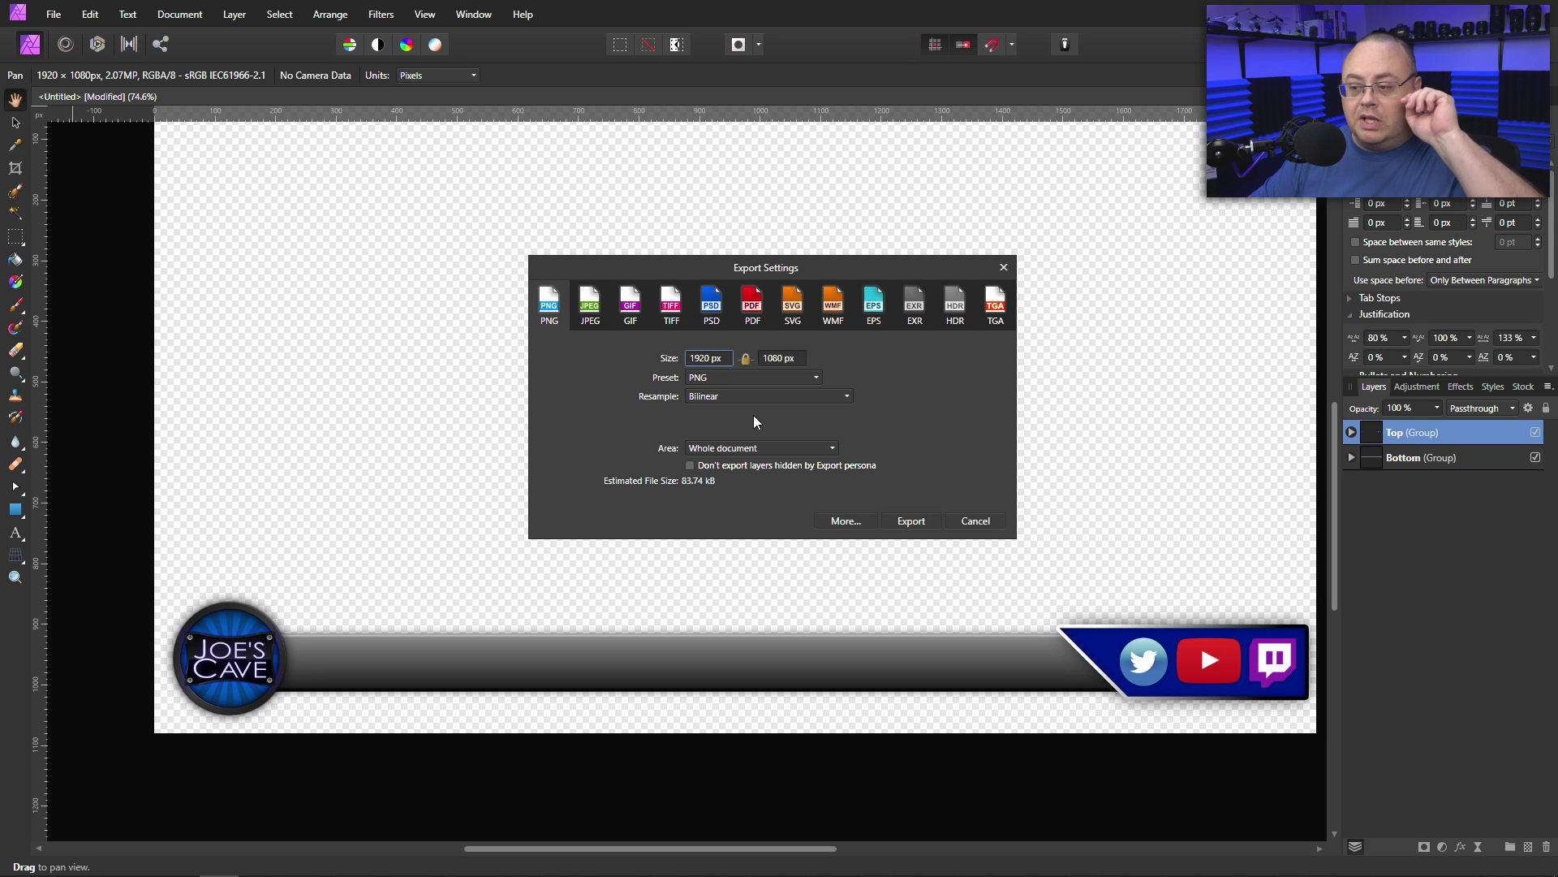
left_click(911, 521)
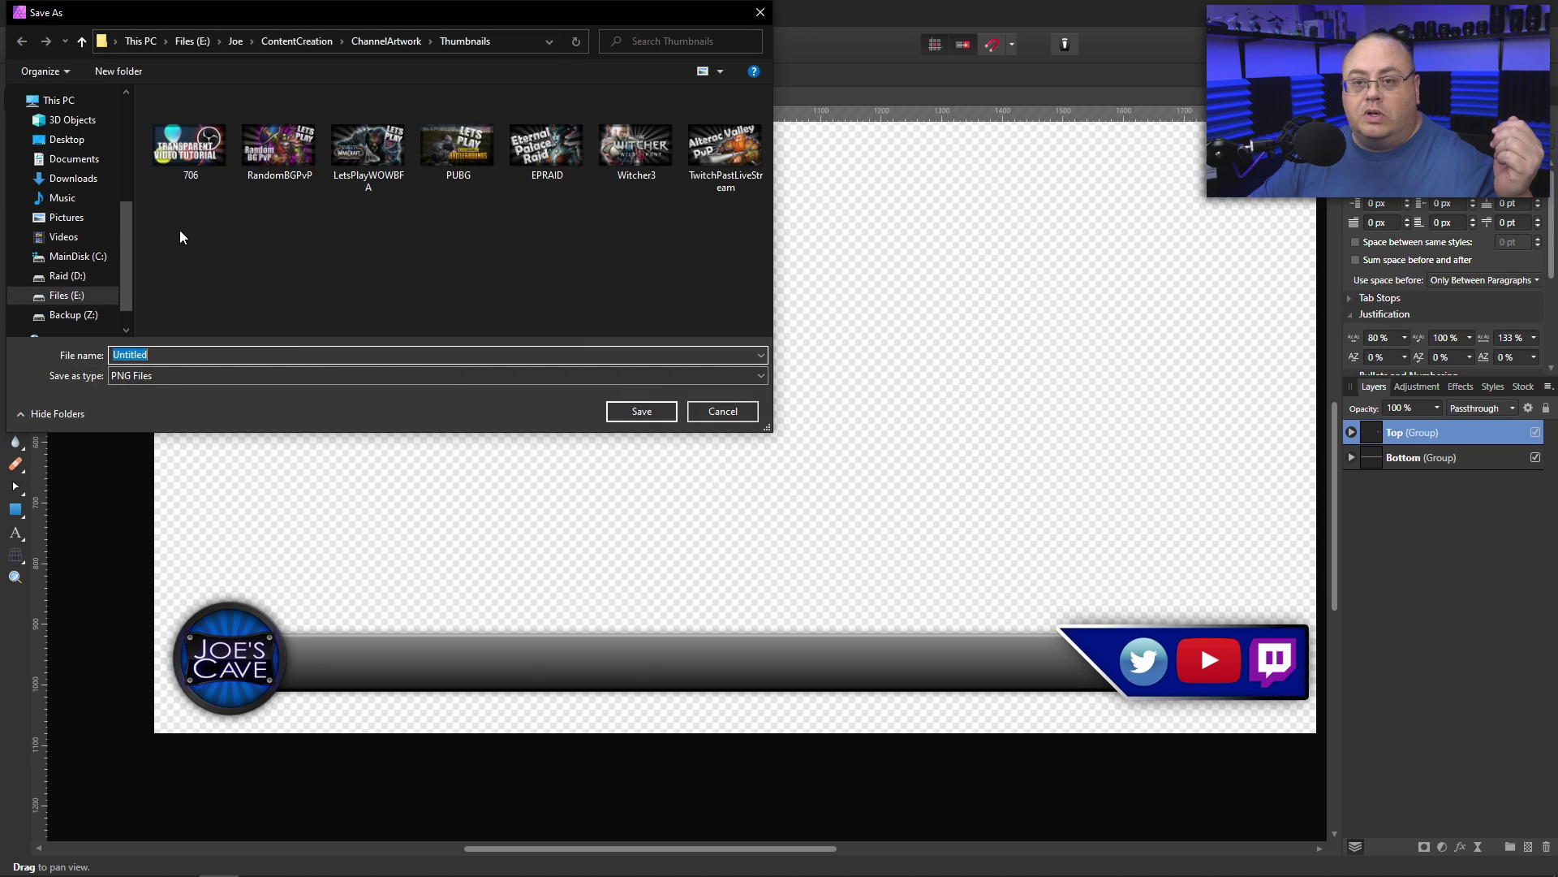
left_click(67, 139)
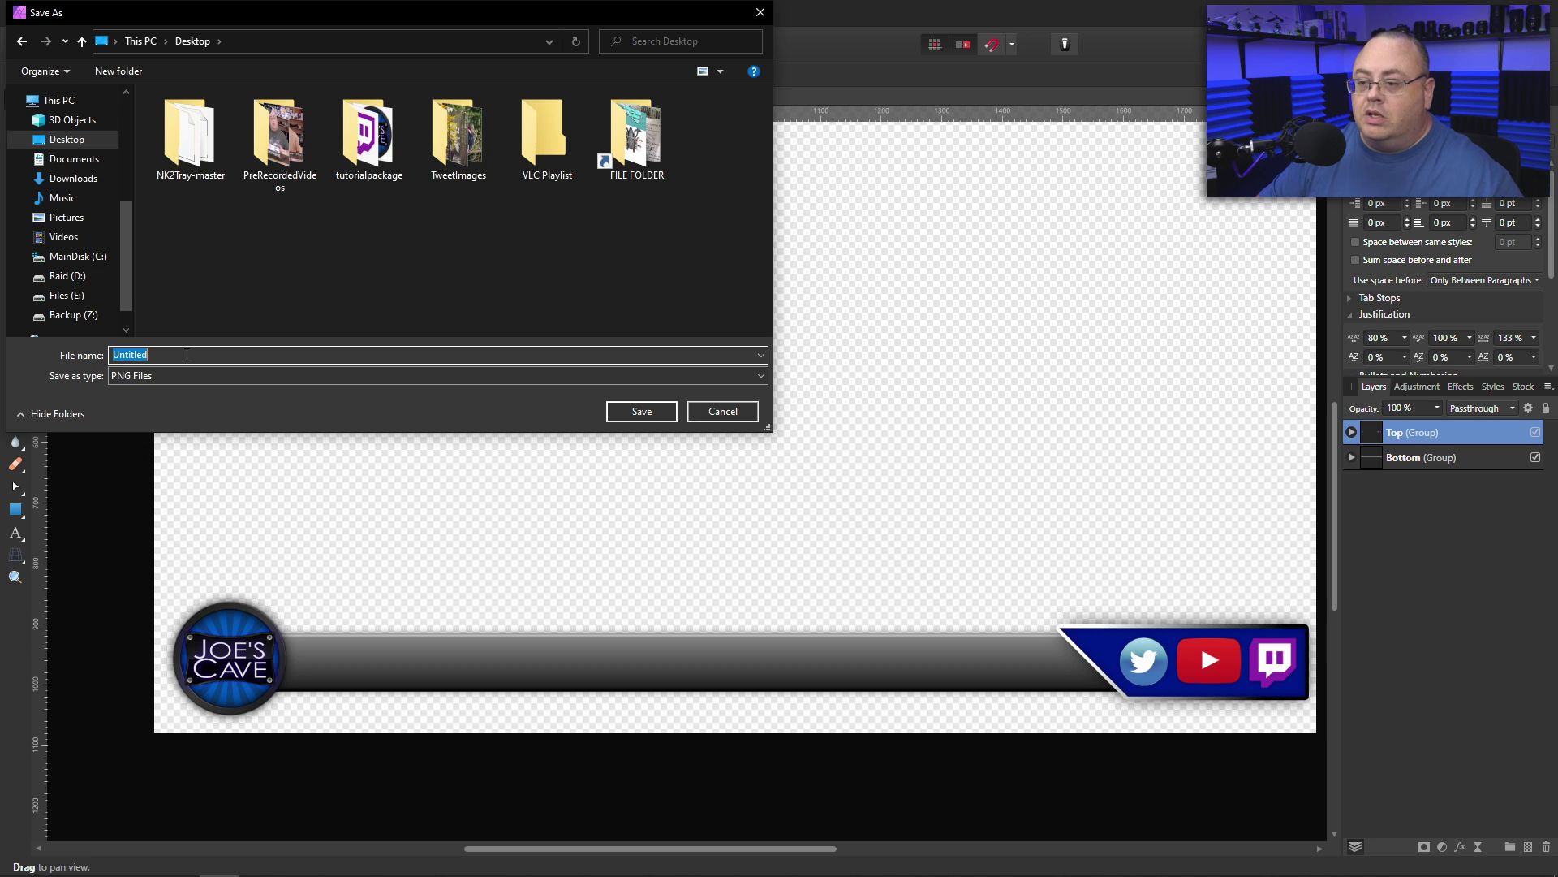
Hide the Top group and export the grey bar as a PNG named Bottom on the Desktop
left_click(723, 411)
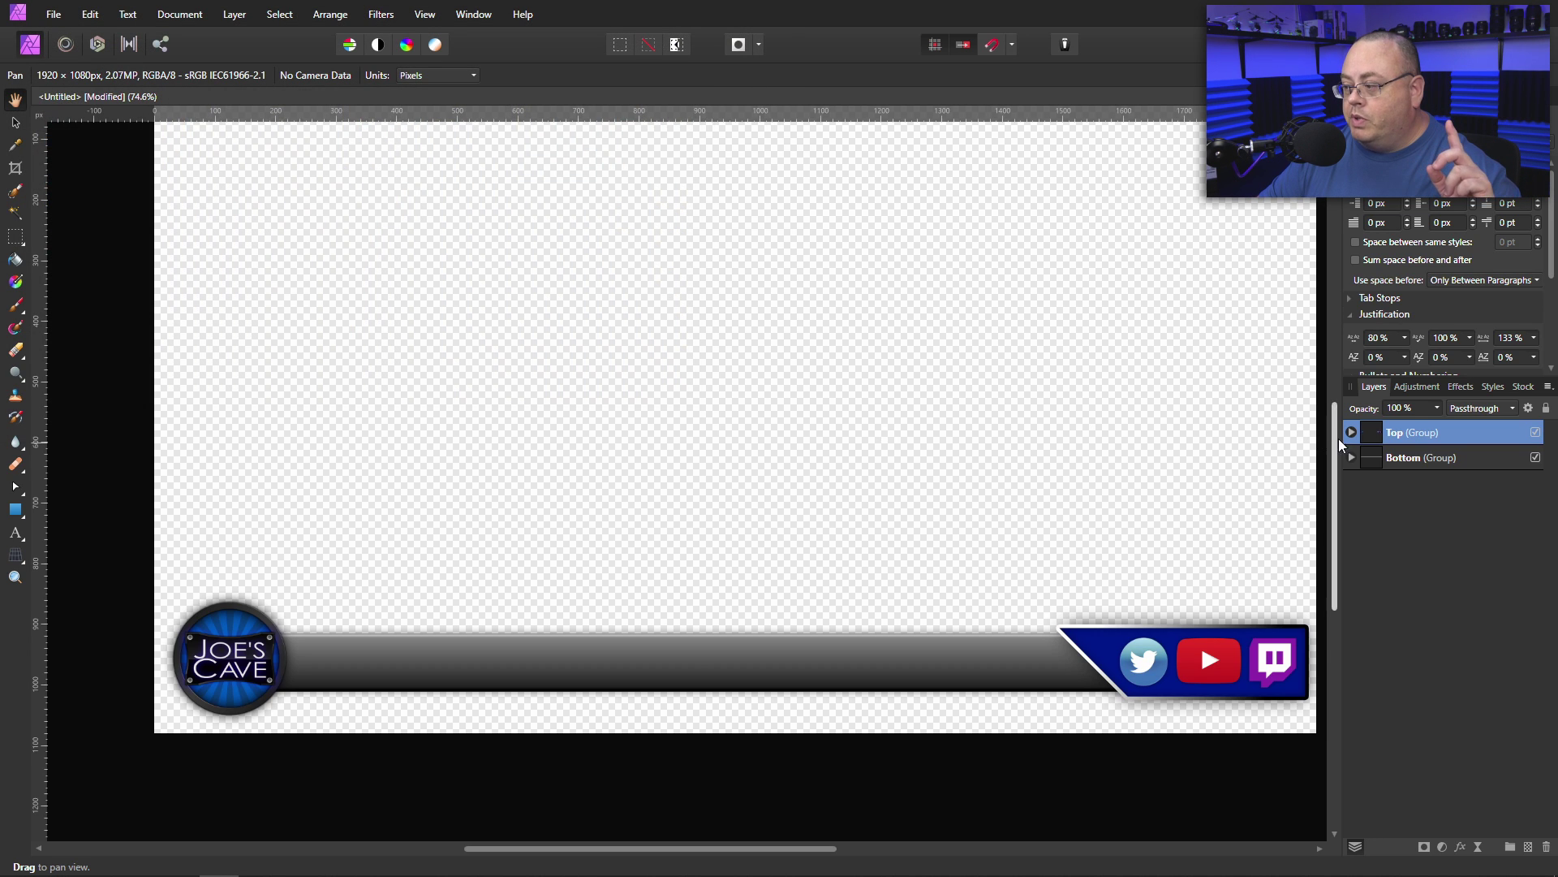
left_click(1534, 434)
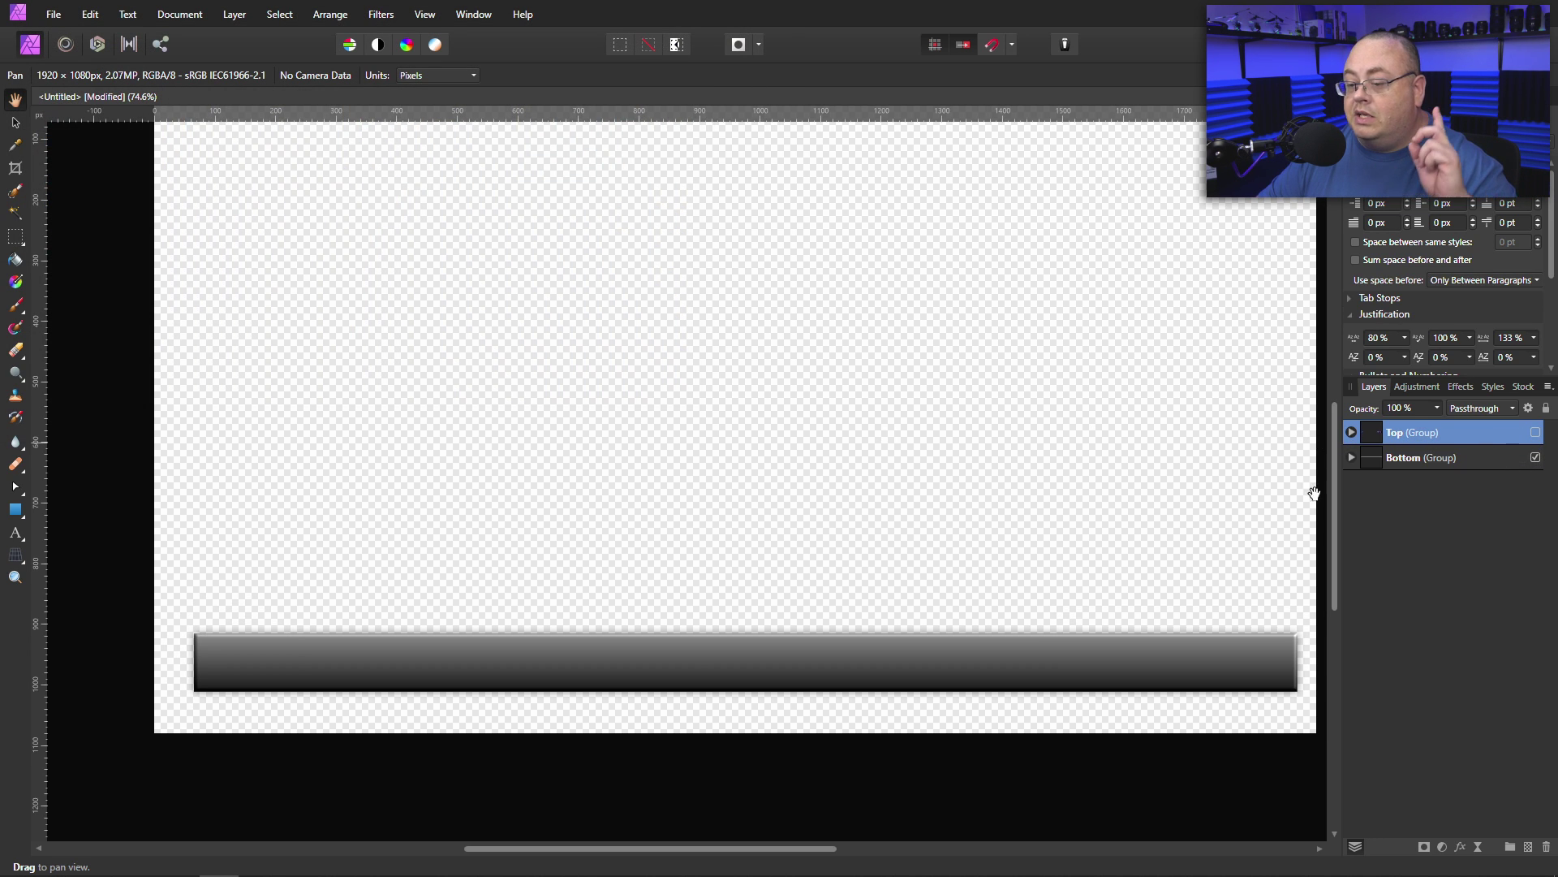
left_click(54, 16)
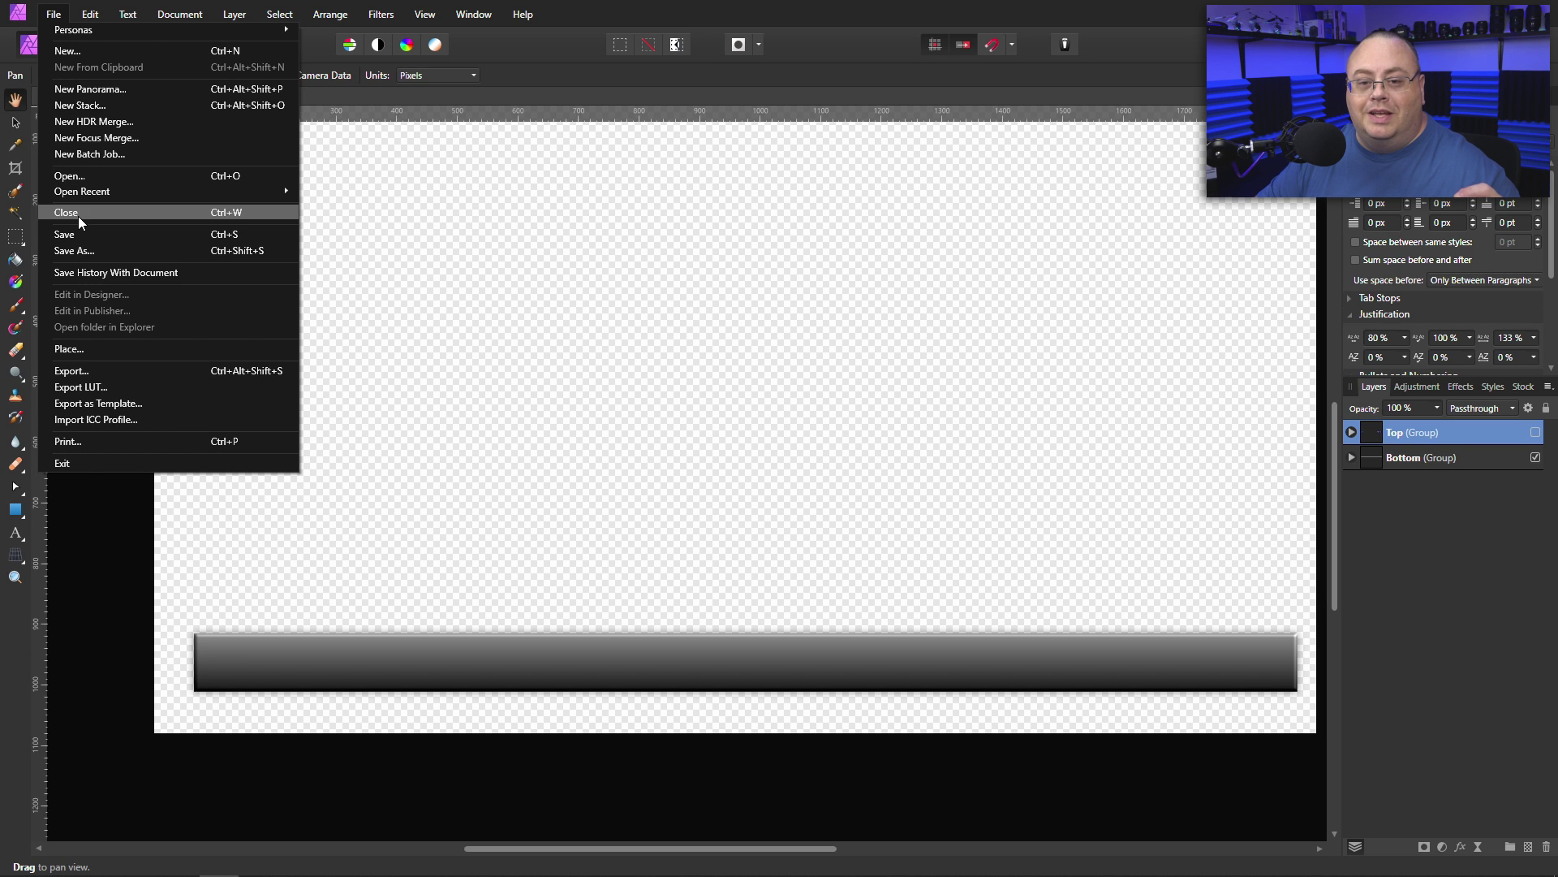
left_click(65, 370)
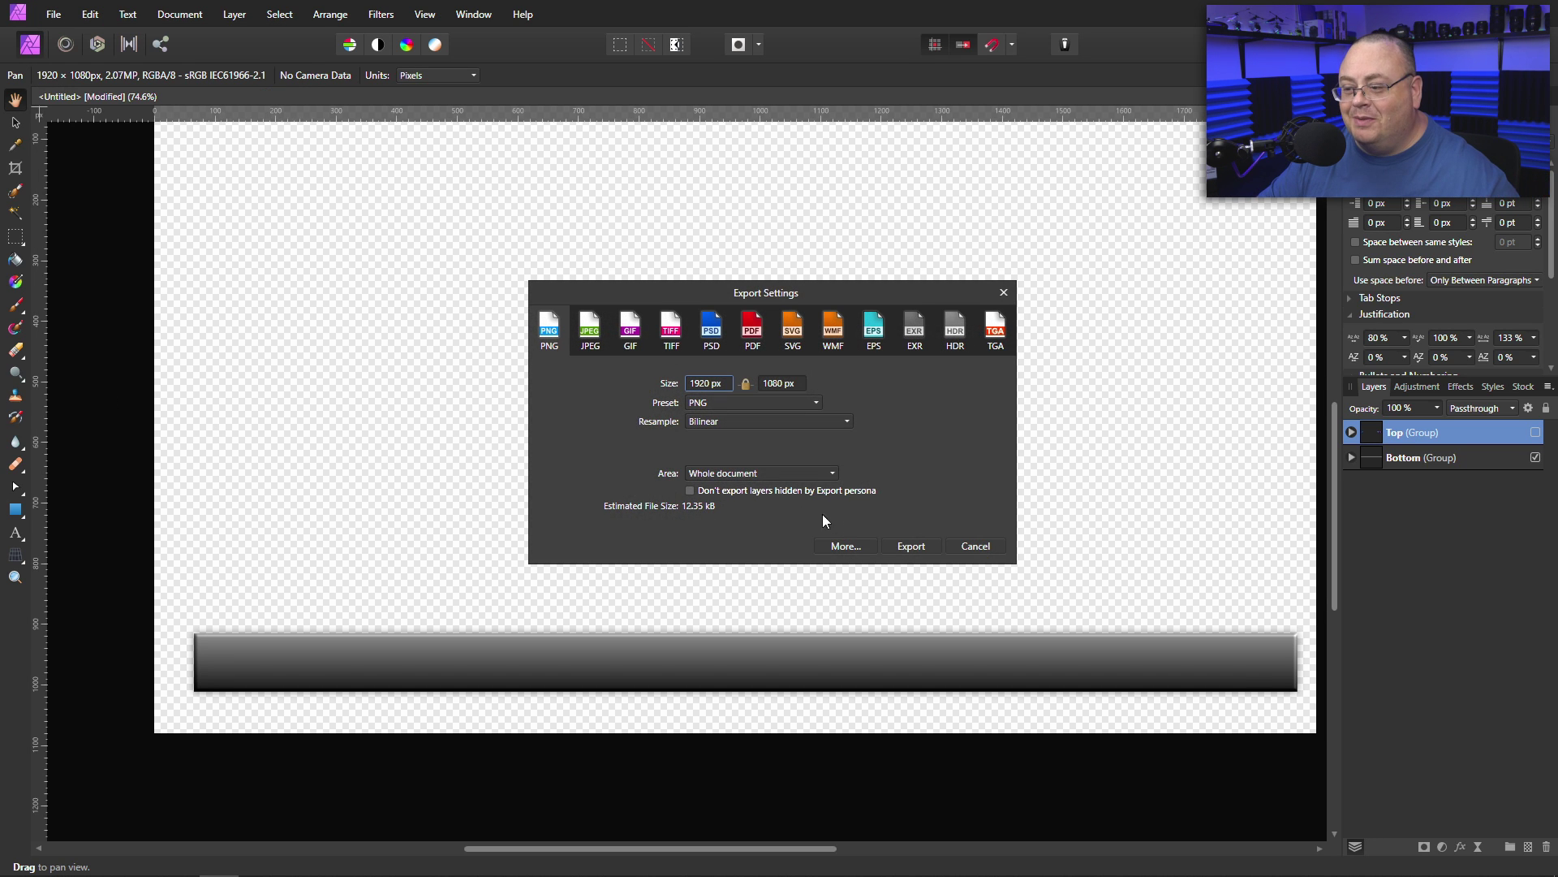
left_click(910, 546)
left_click(66, 138)
left_click(171, 354)
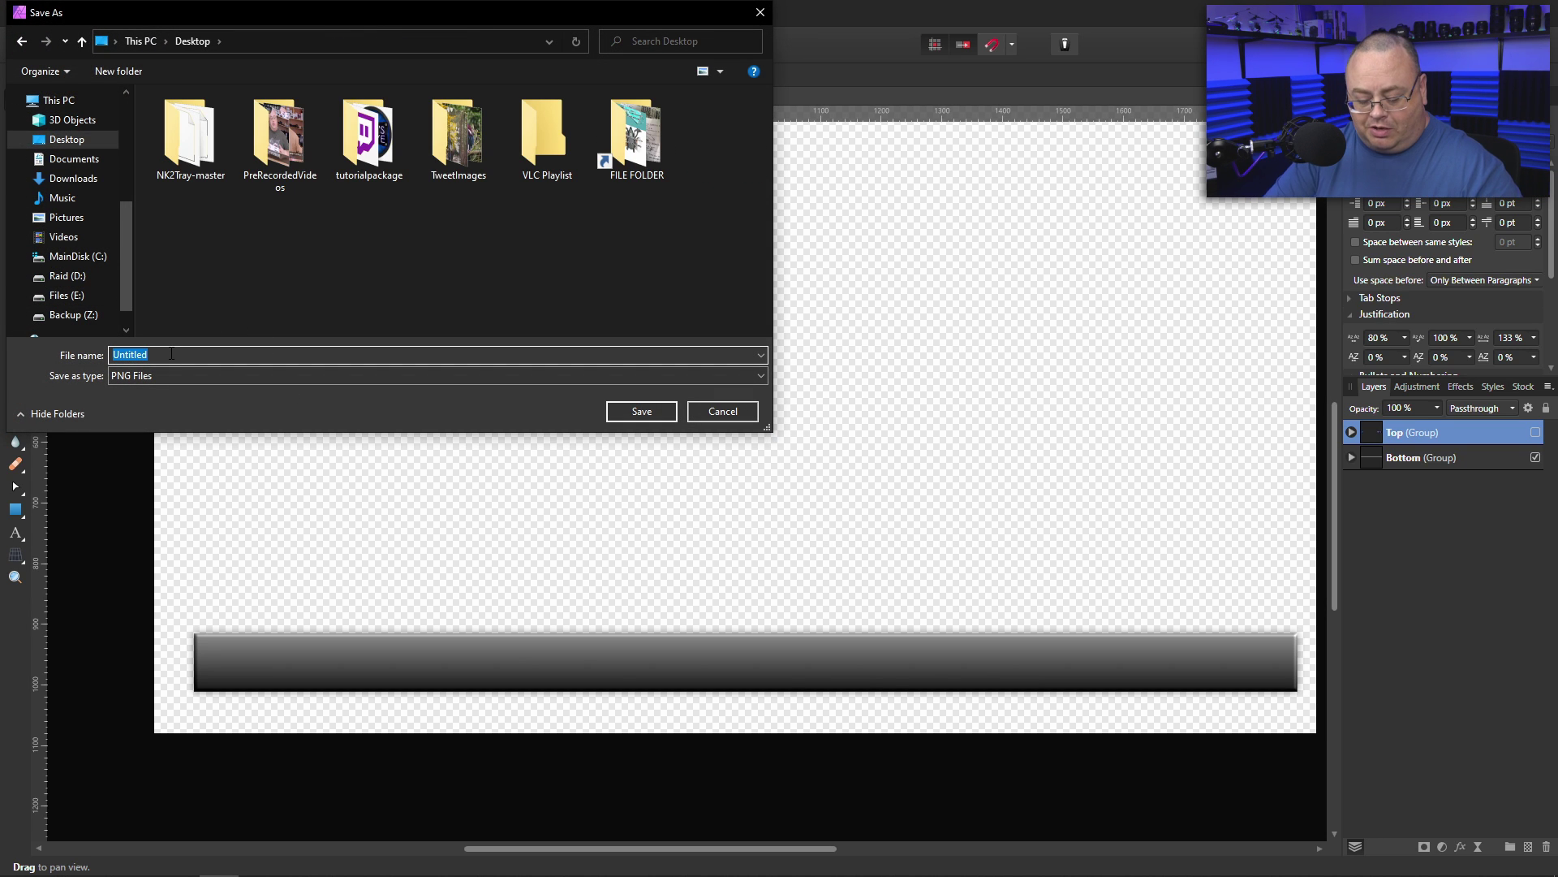
type("Bottom")
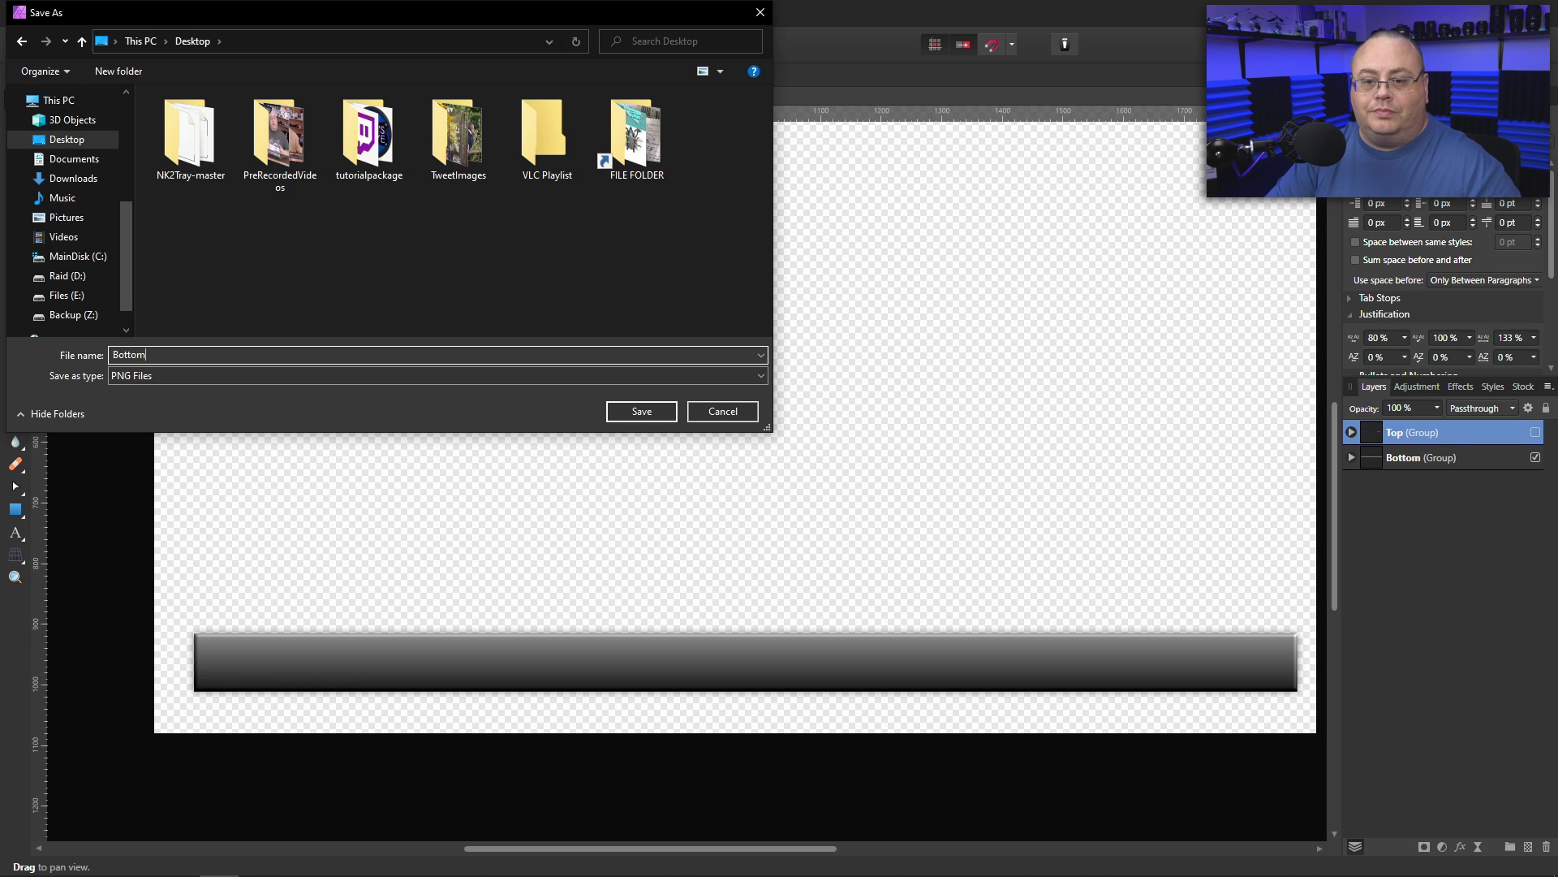
left_click(639, 411)
Hide the Bottom group, show Top, and export it as a PNG named Top on the Desktop
left_click(1529, 461)
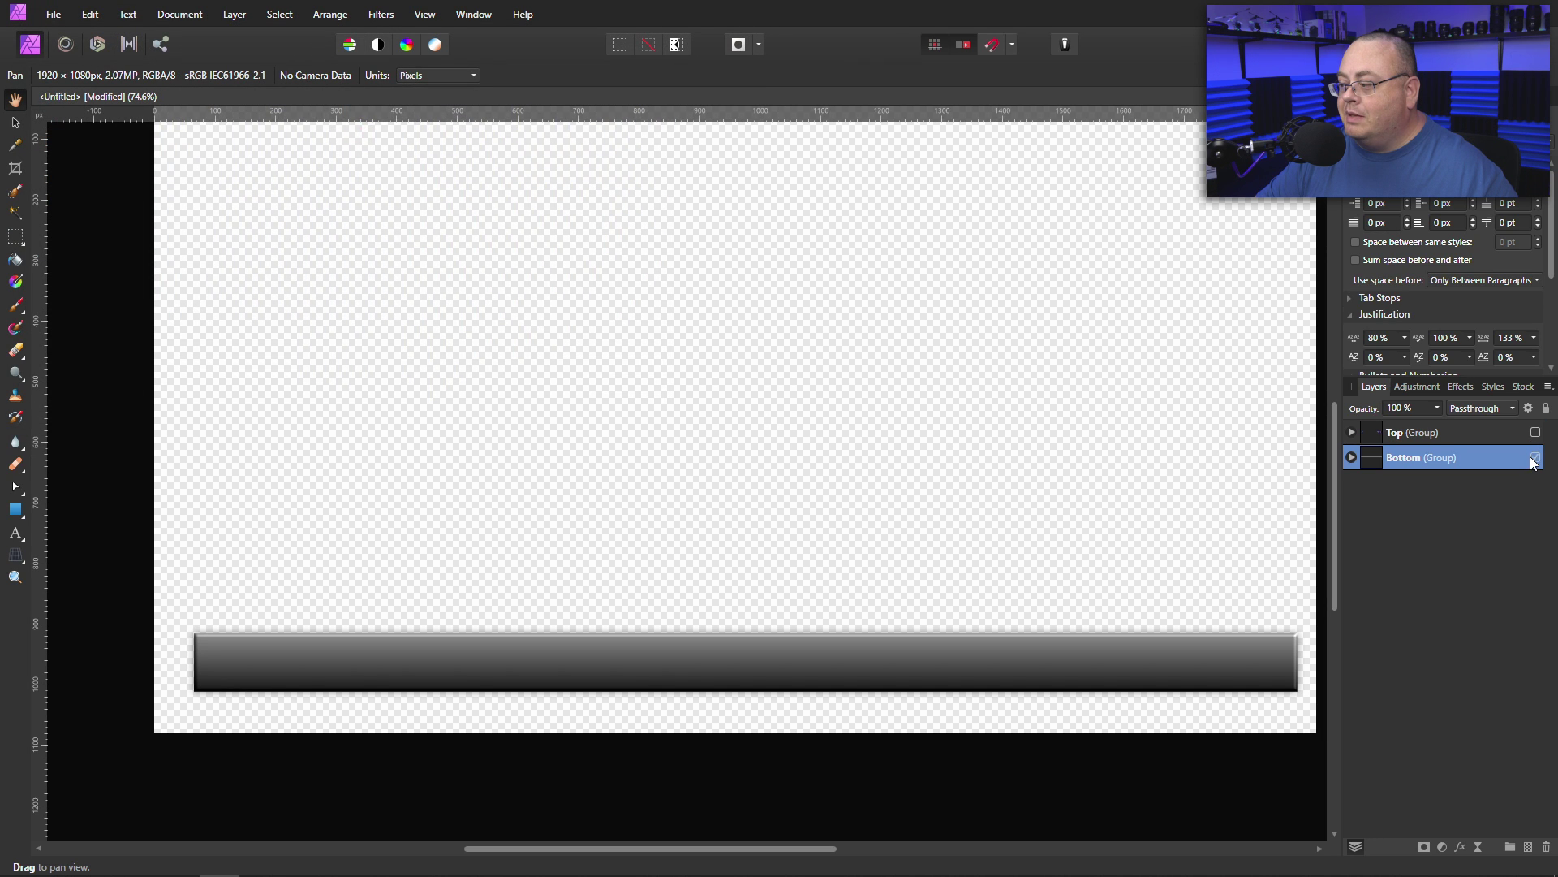
left_click(1536, 457)
left_click(1536, 433)
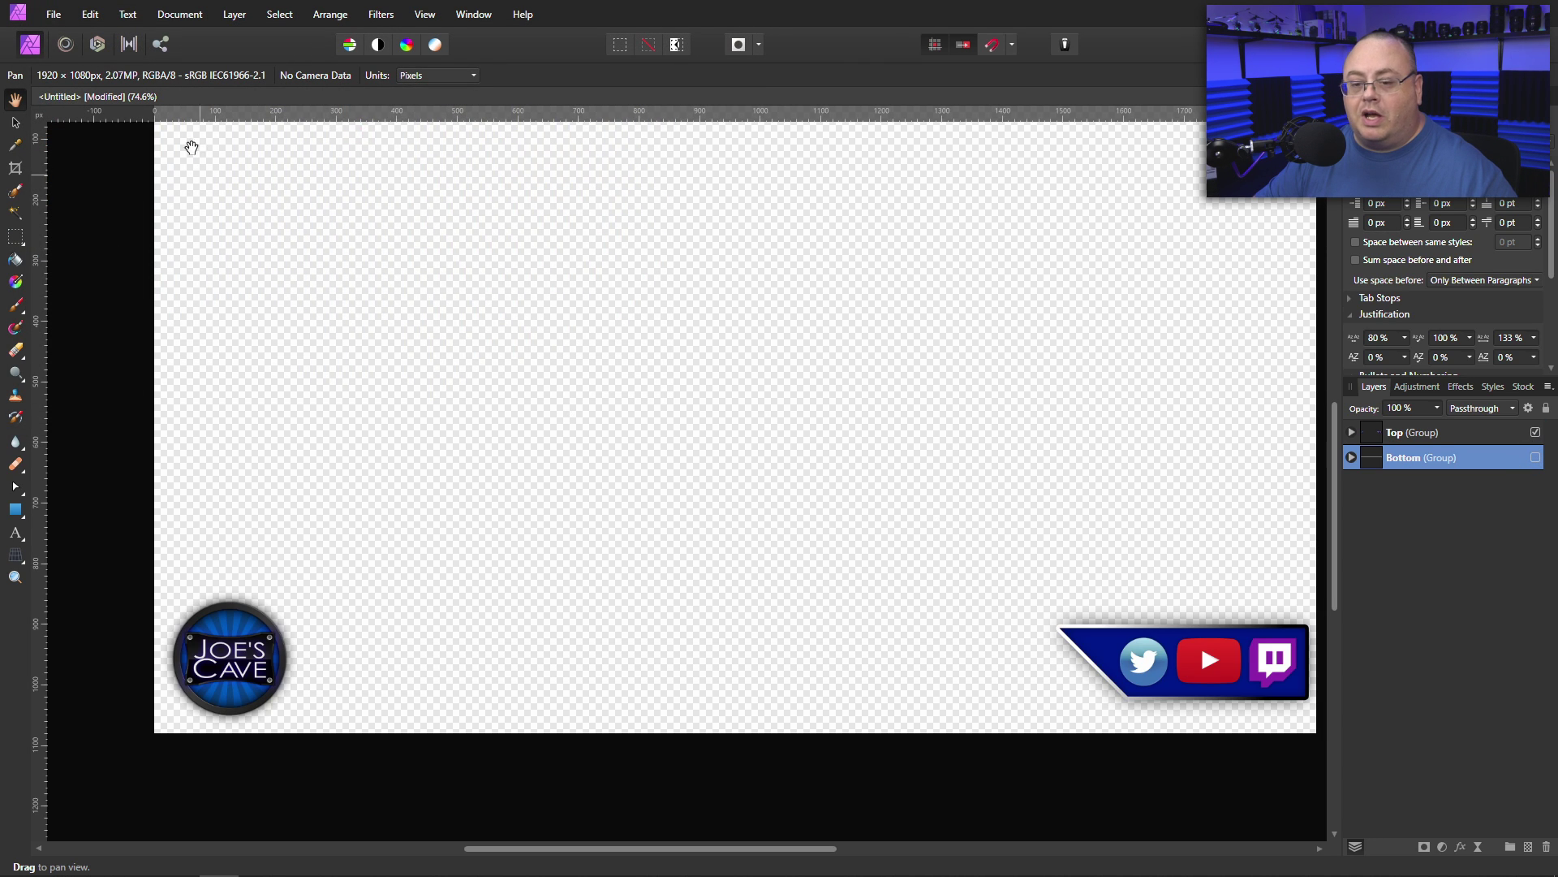
left_click(50, 21)
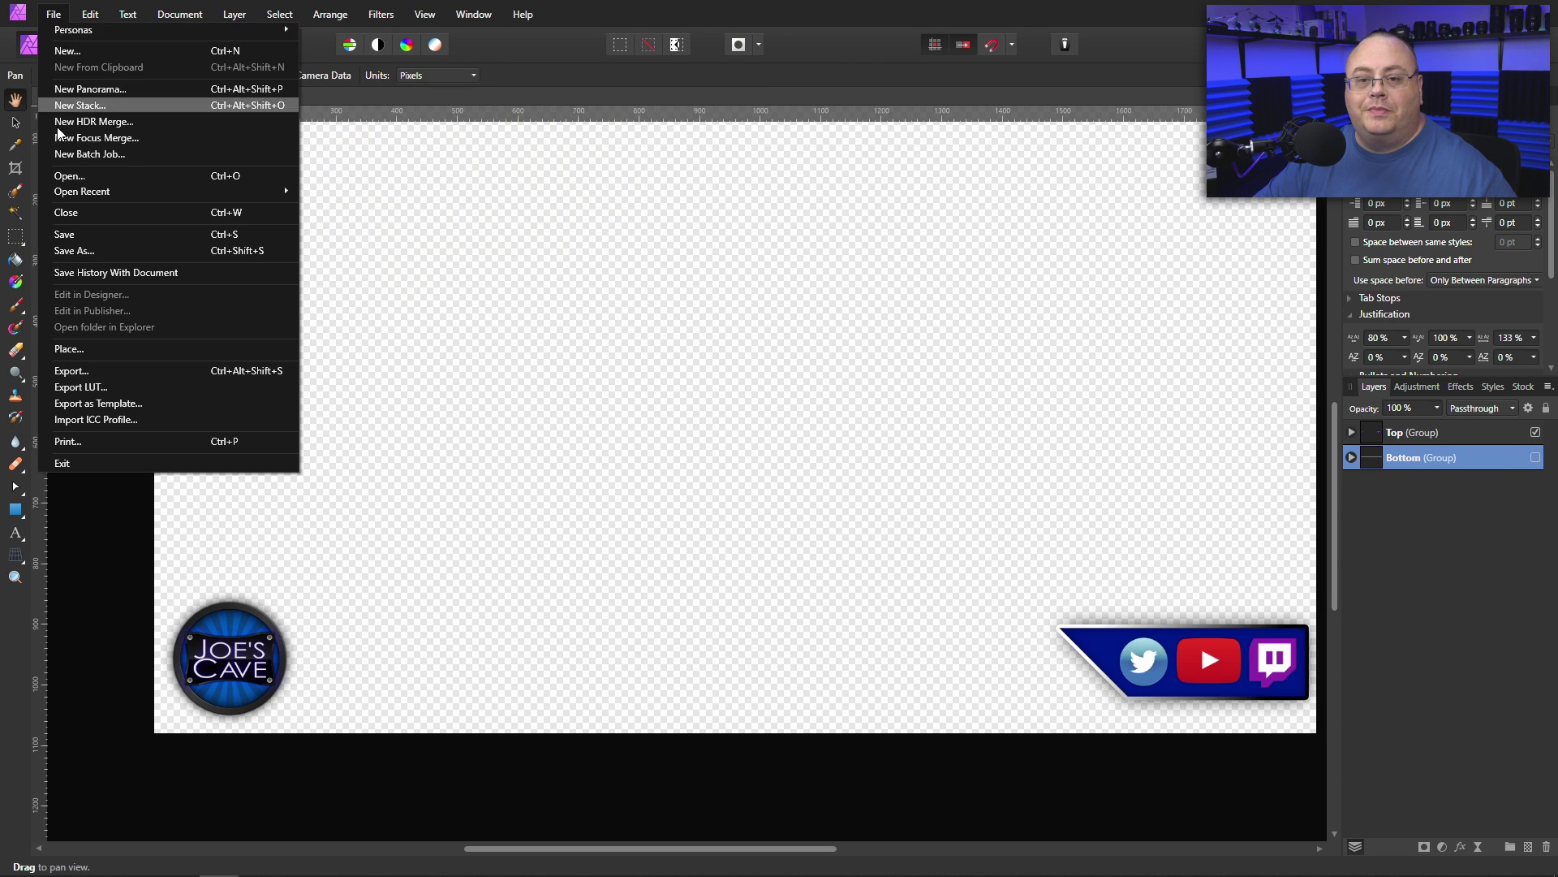
left_click(80, 367)
left_click(917, 548)
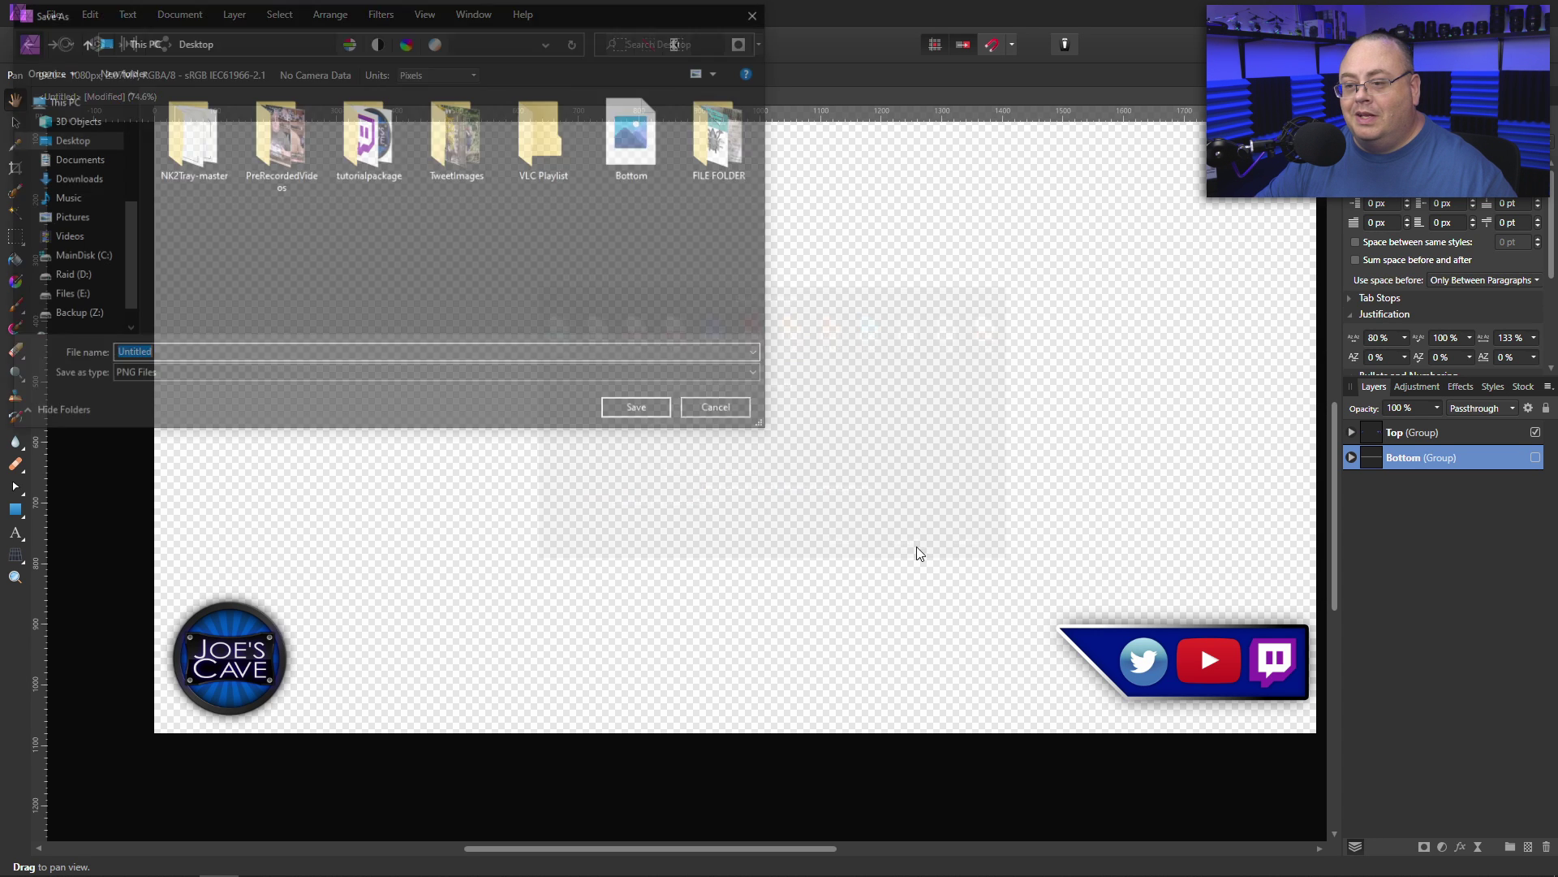
type("Top")
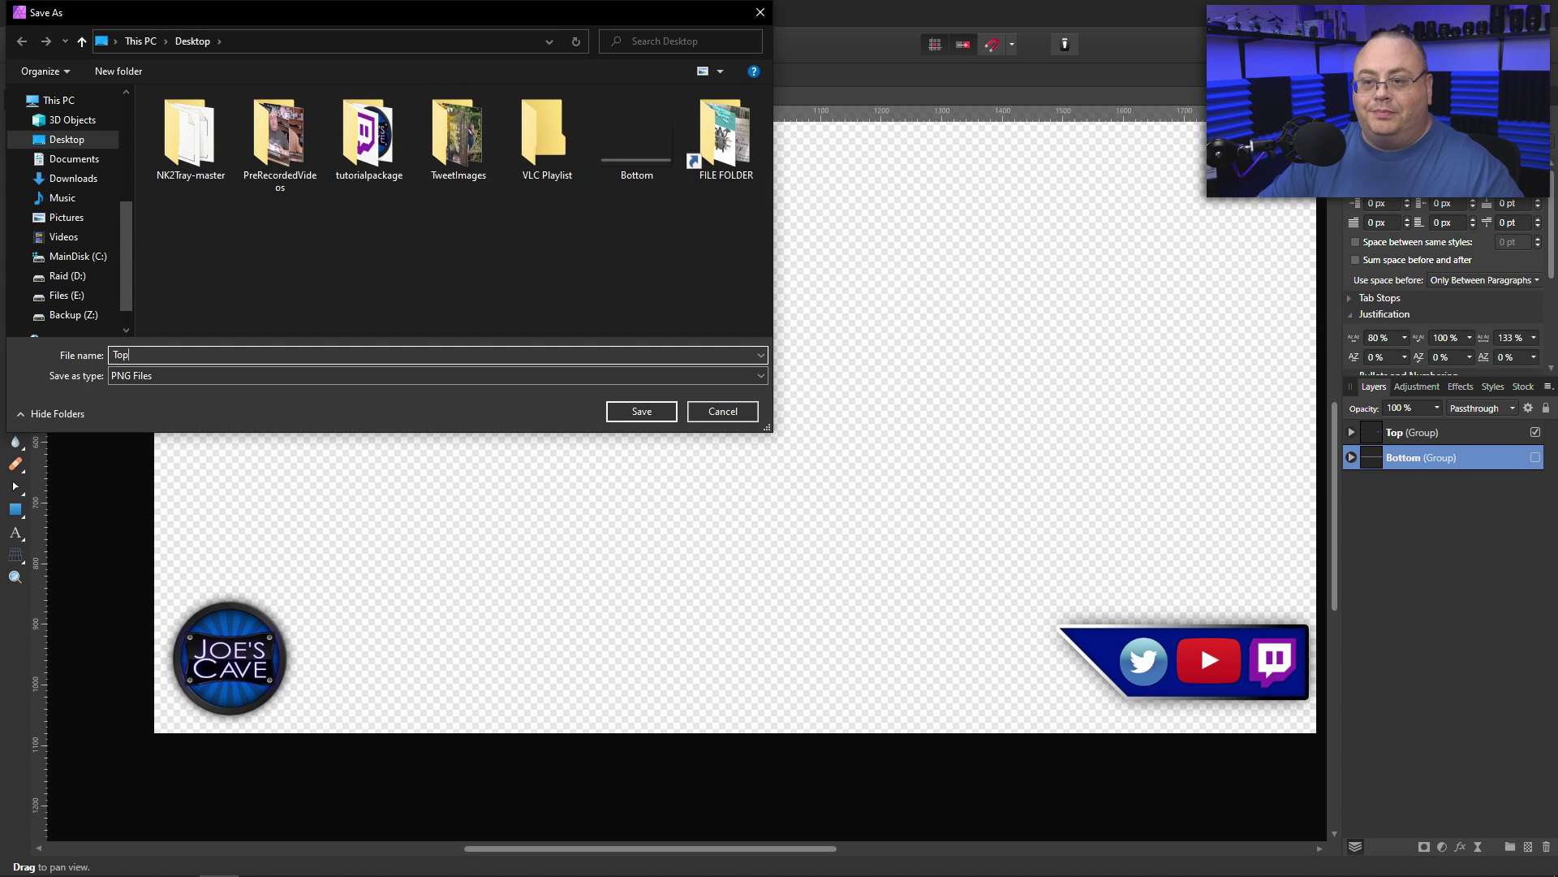
left_click(648, 410)
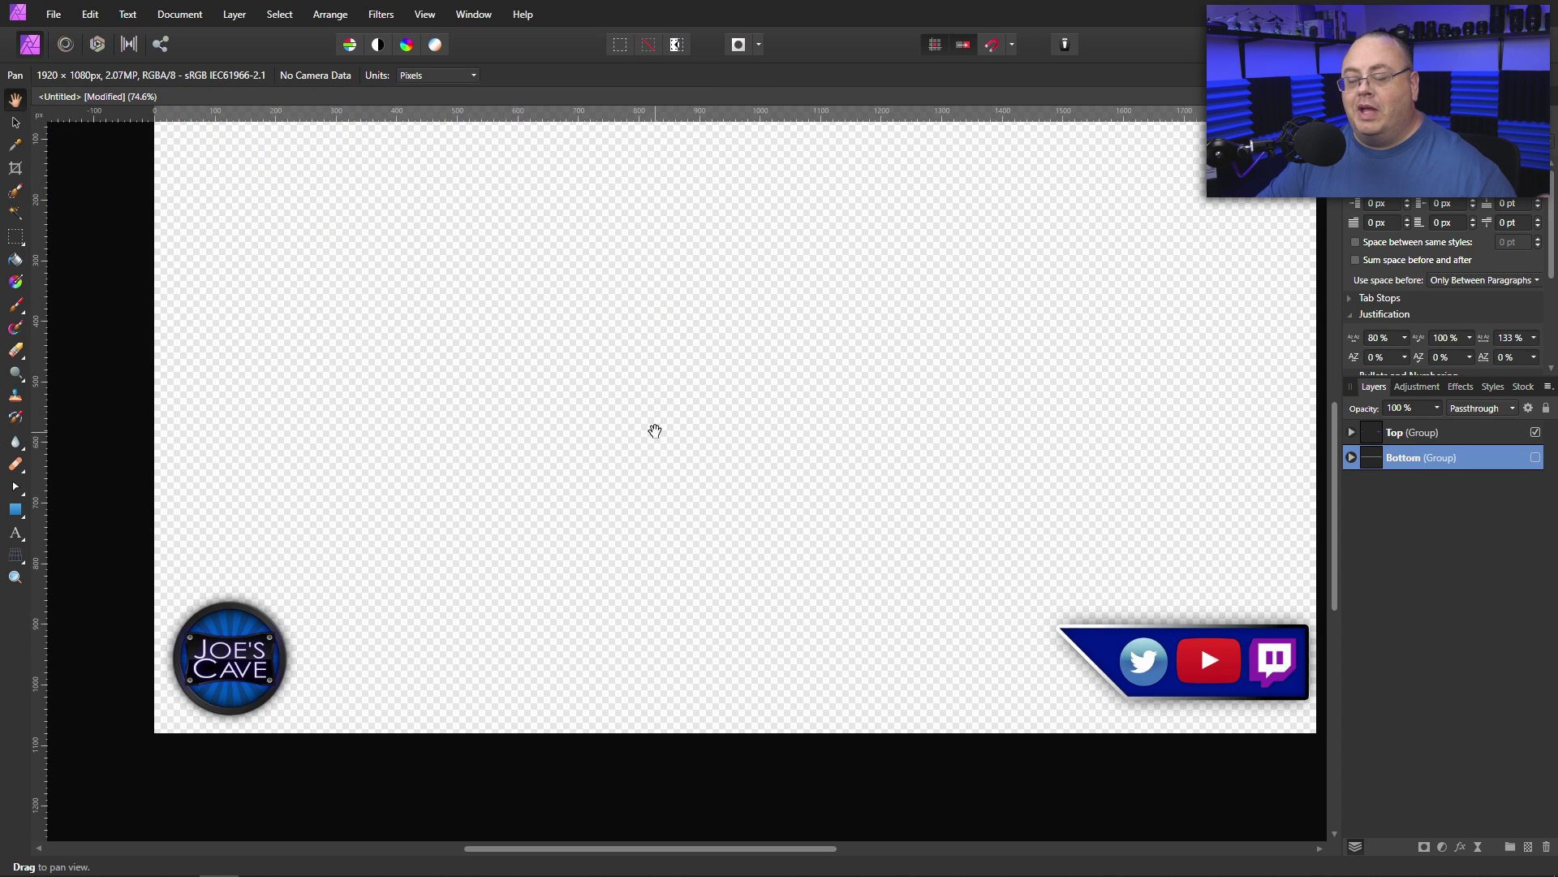
Show the Bottom group again and save the design as 'trutorial' on the Desktop
left_click(1536, 458)
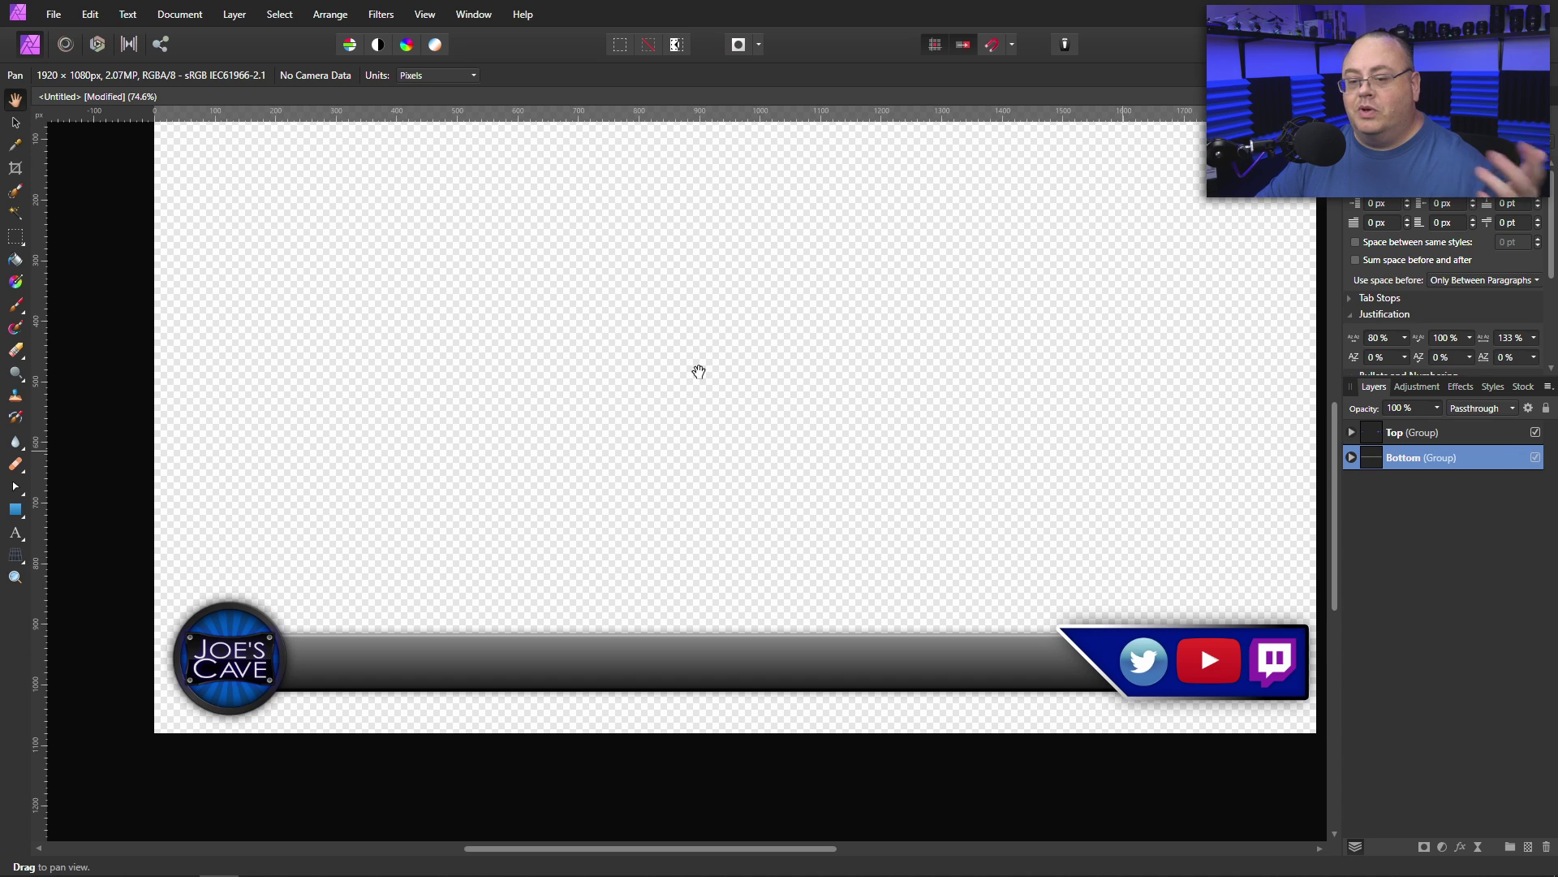
left_click(53, 15)
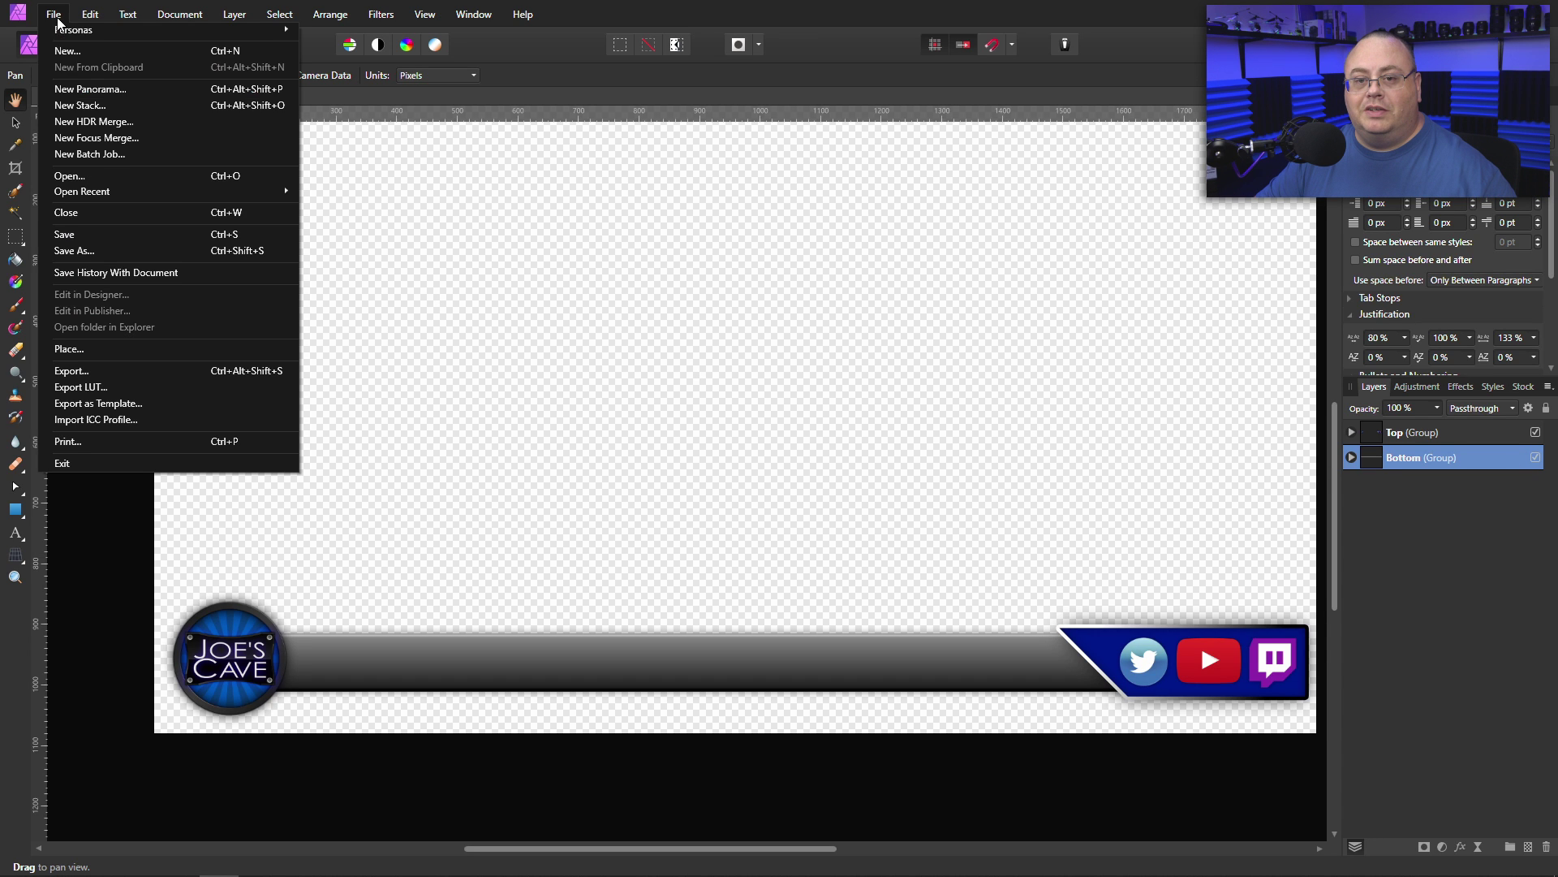
left_click(60, 230)
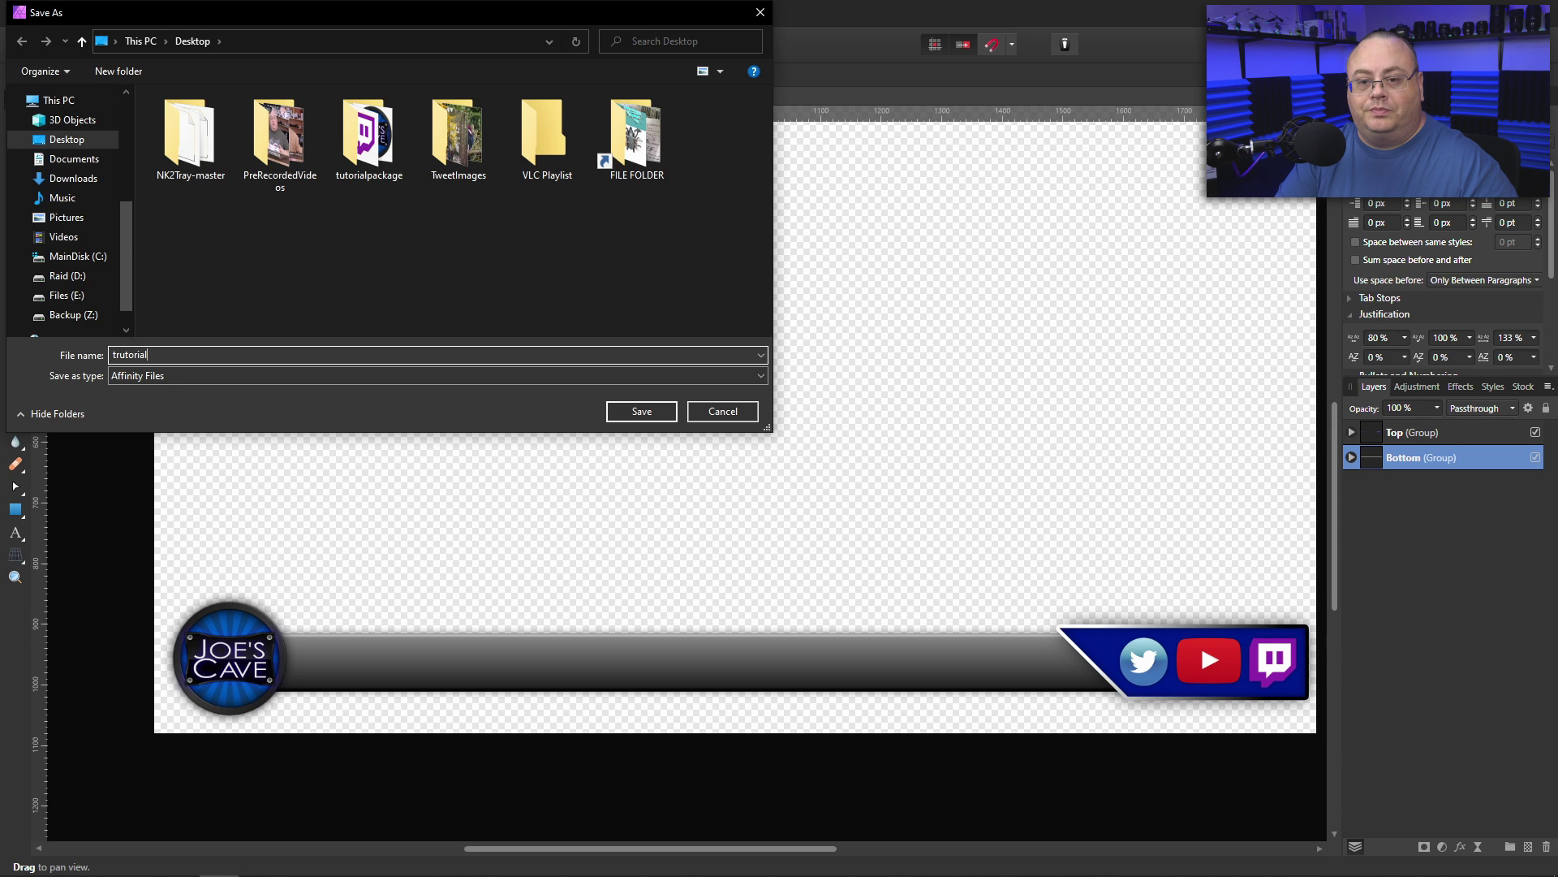
type("trutorial")
key("Return")
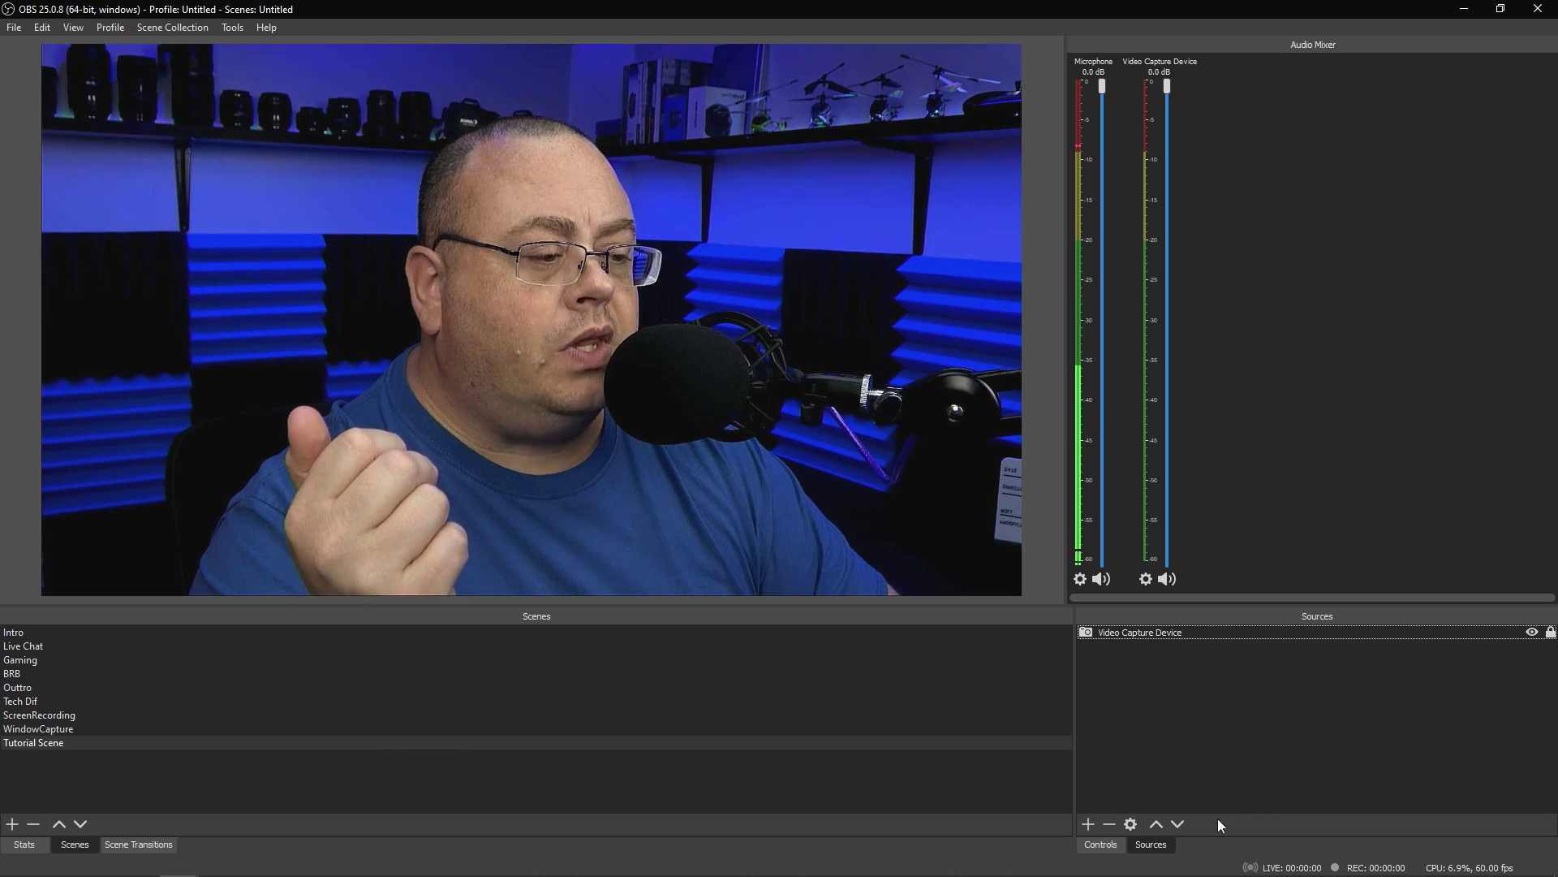
Remove the Video Capture Device source from the Tutorial Scene
left_click(1285, 635)
left_click(1113, 821)
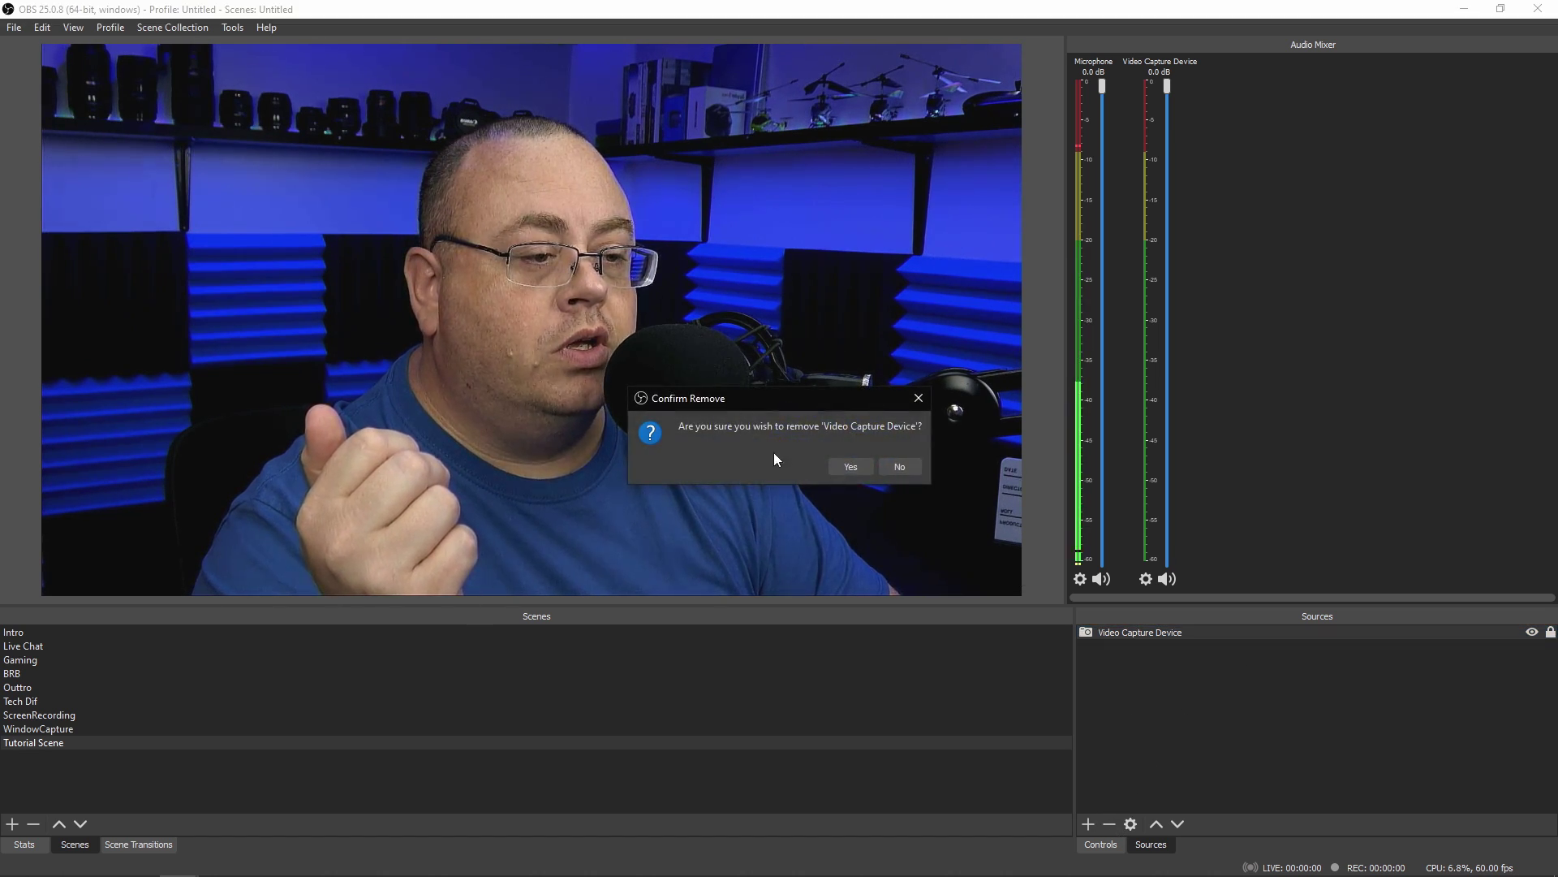
left_click(847, 464)
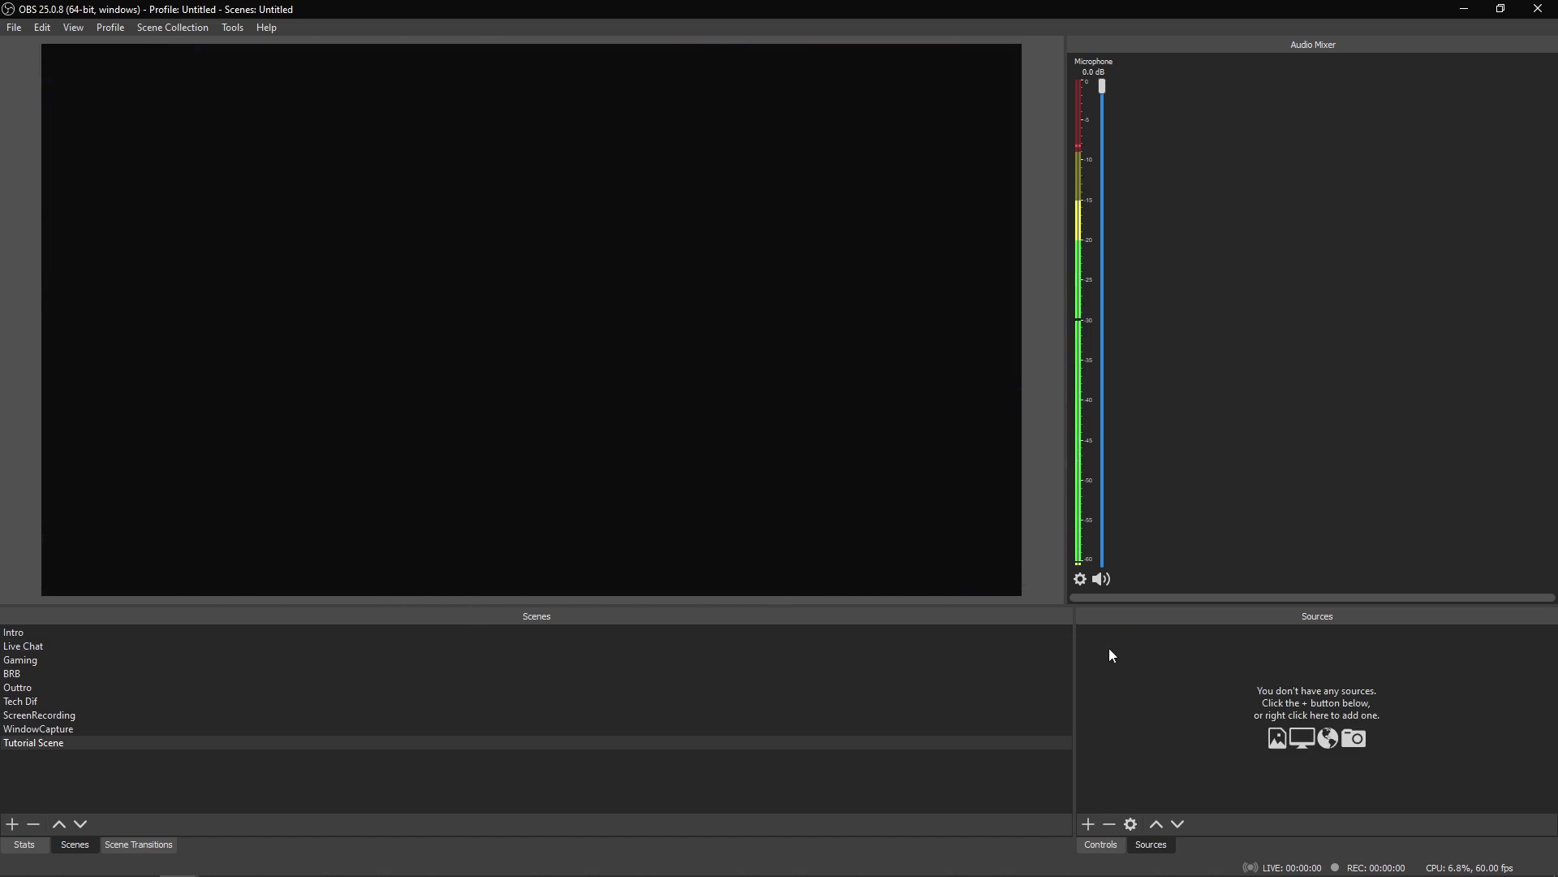
Add a new Video Capture Device source to the Tutorial Scene
left_click(1087, 824)
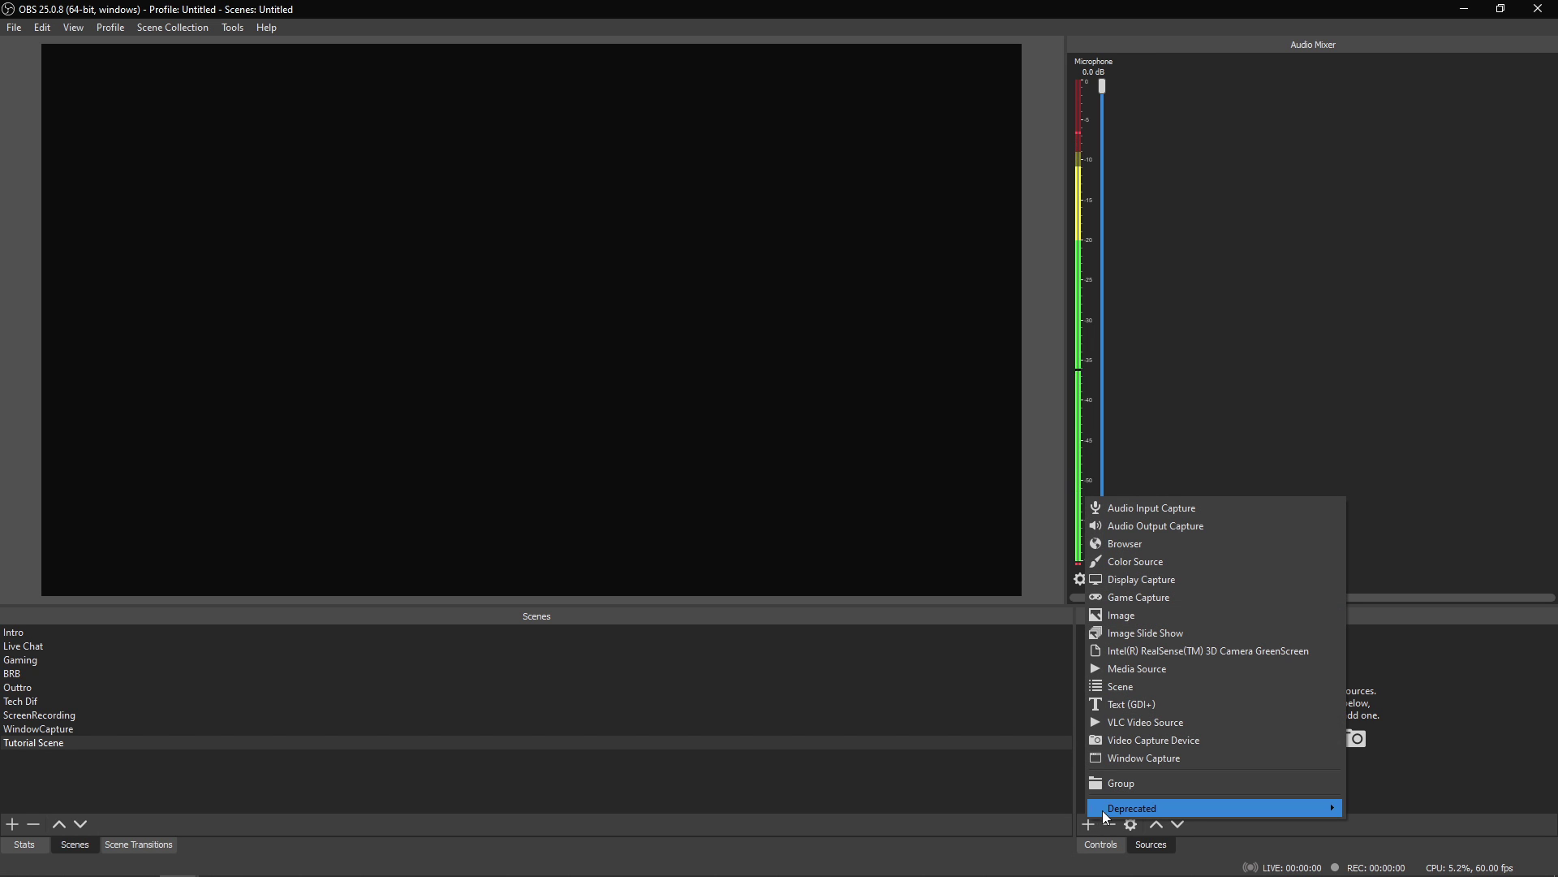
left_click(1157, 745)
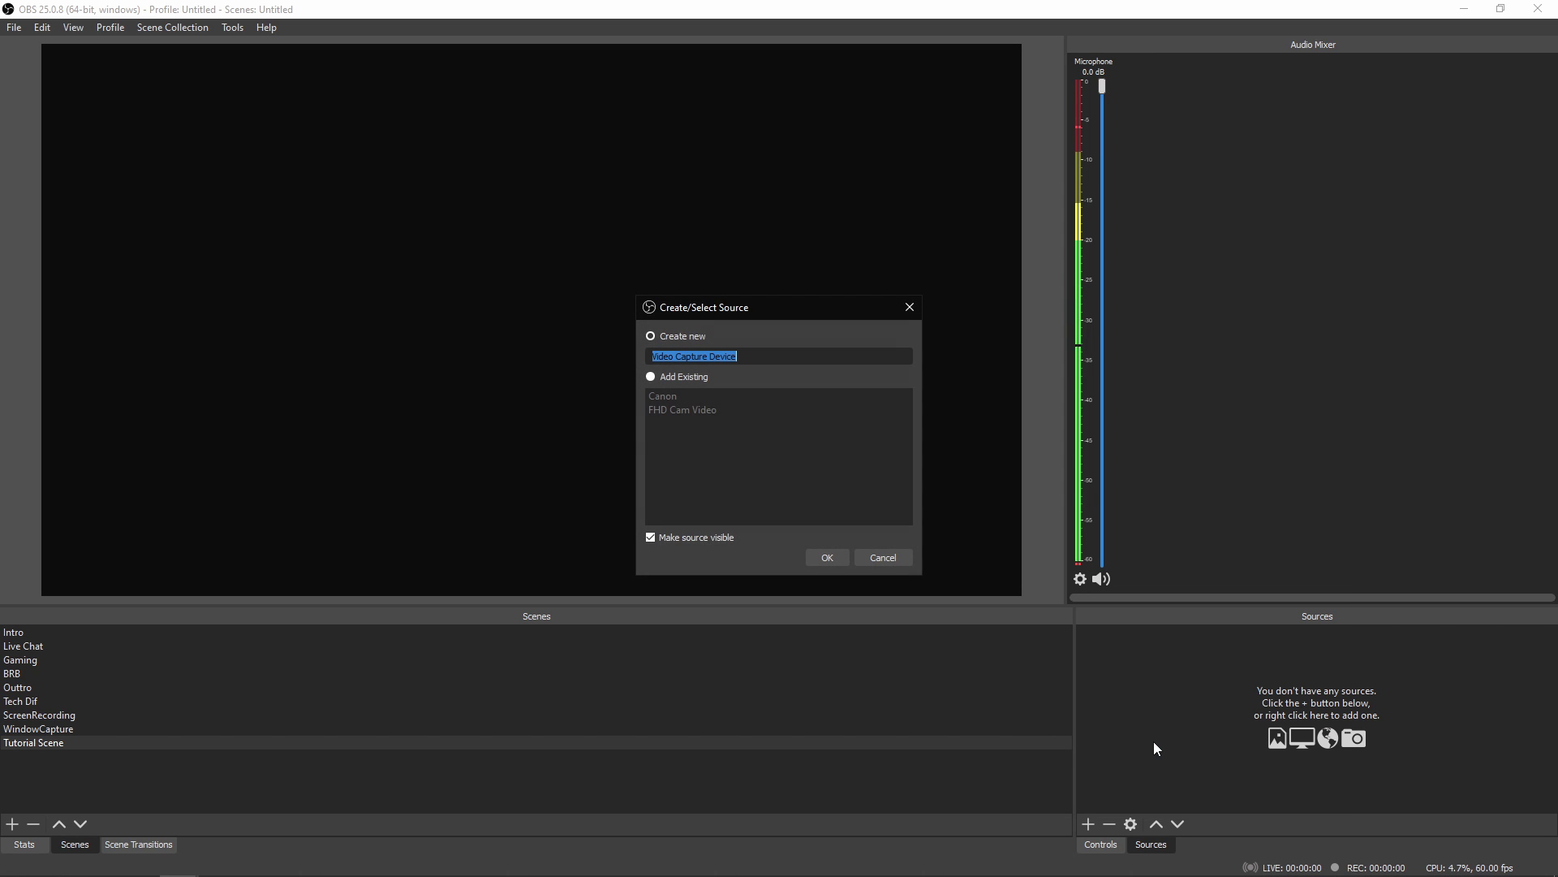
left_click(827, 558)
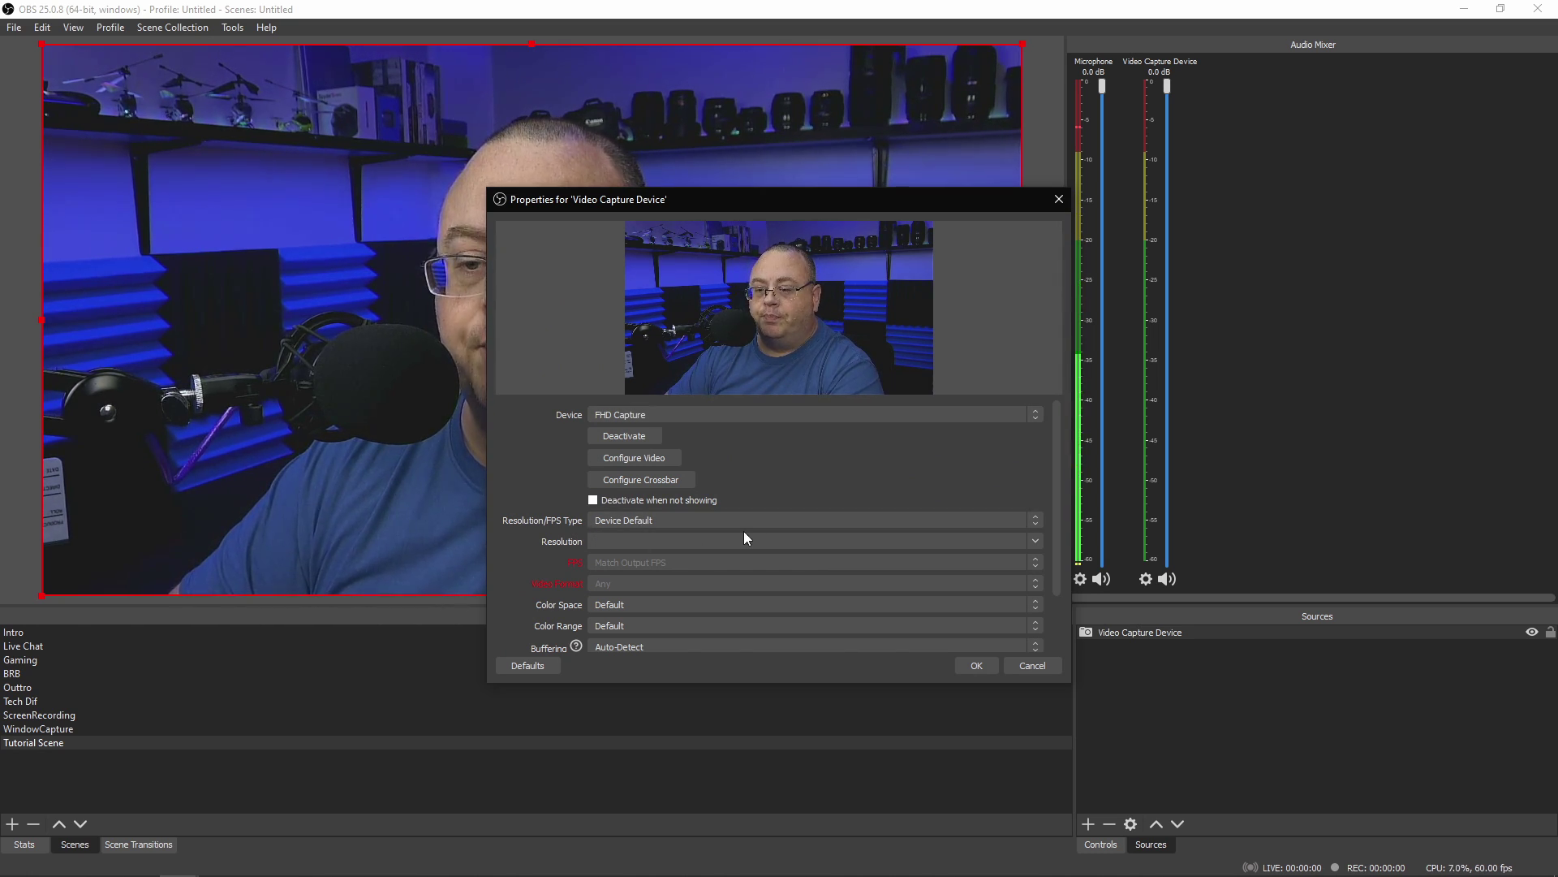
Set the webcam to a custom resolution of 1920x1080 at 30 FPS
left_click(654, 518)
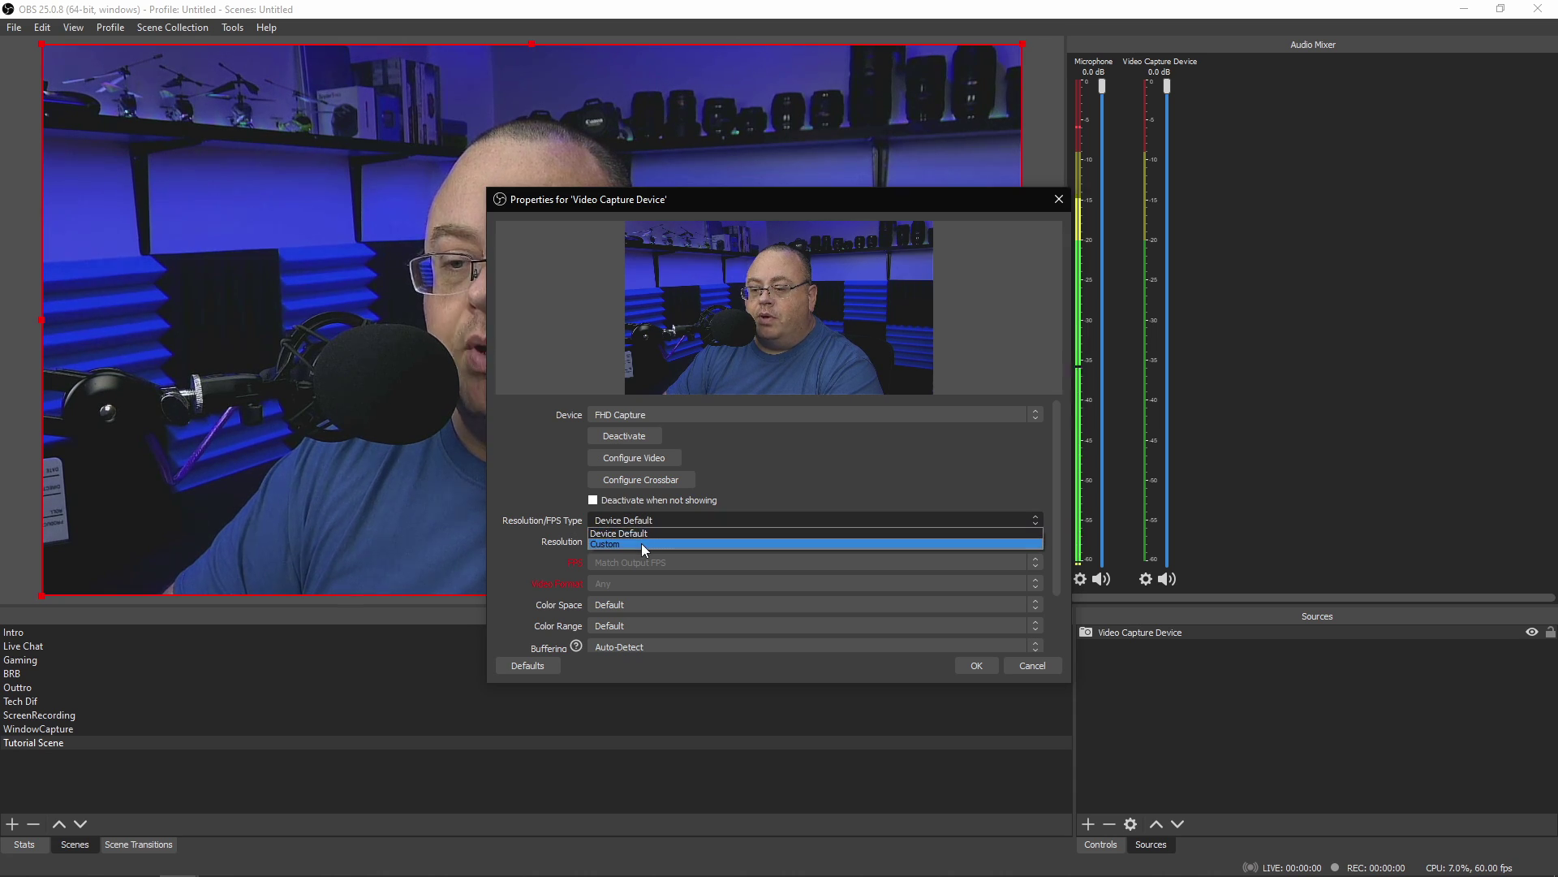
left_click(642, 543)
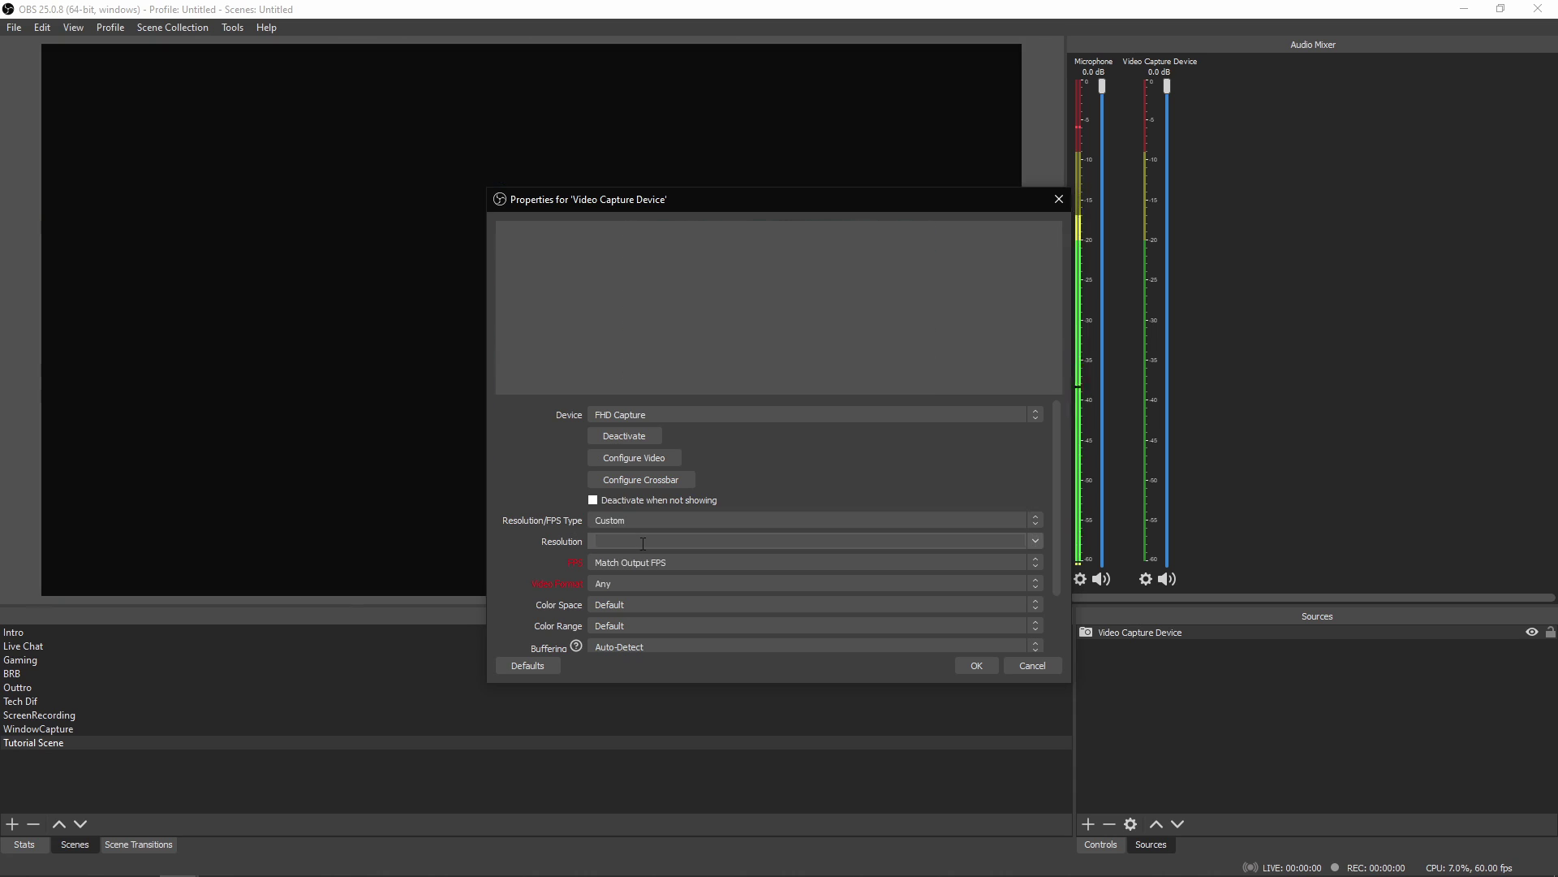
left_click(1037, 544)
left_click(897, 555)
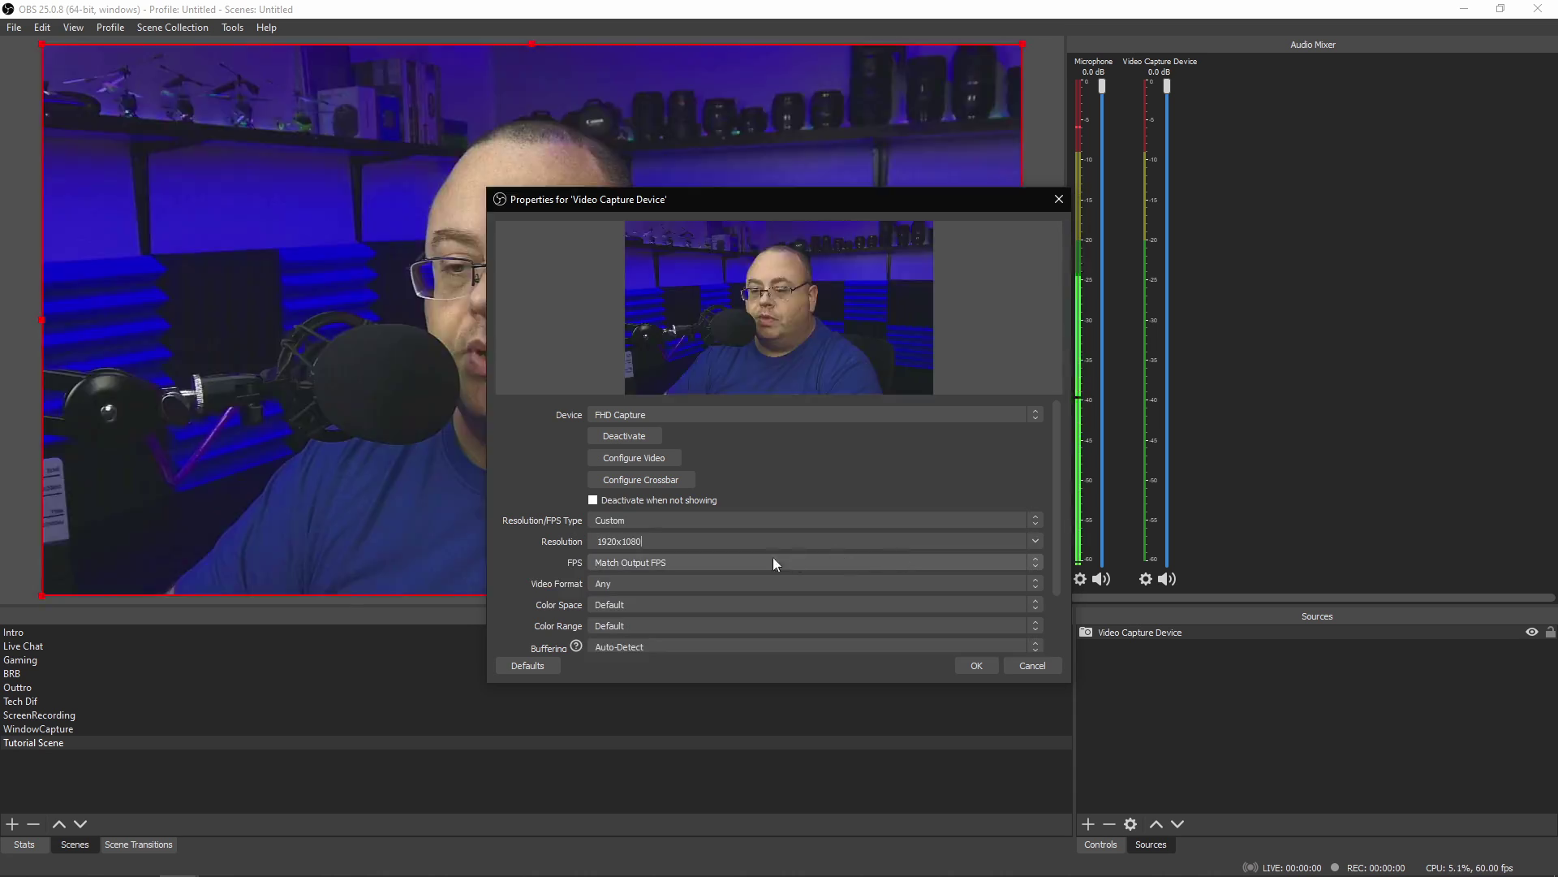
left_click(680, 564)
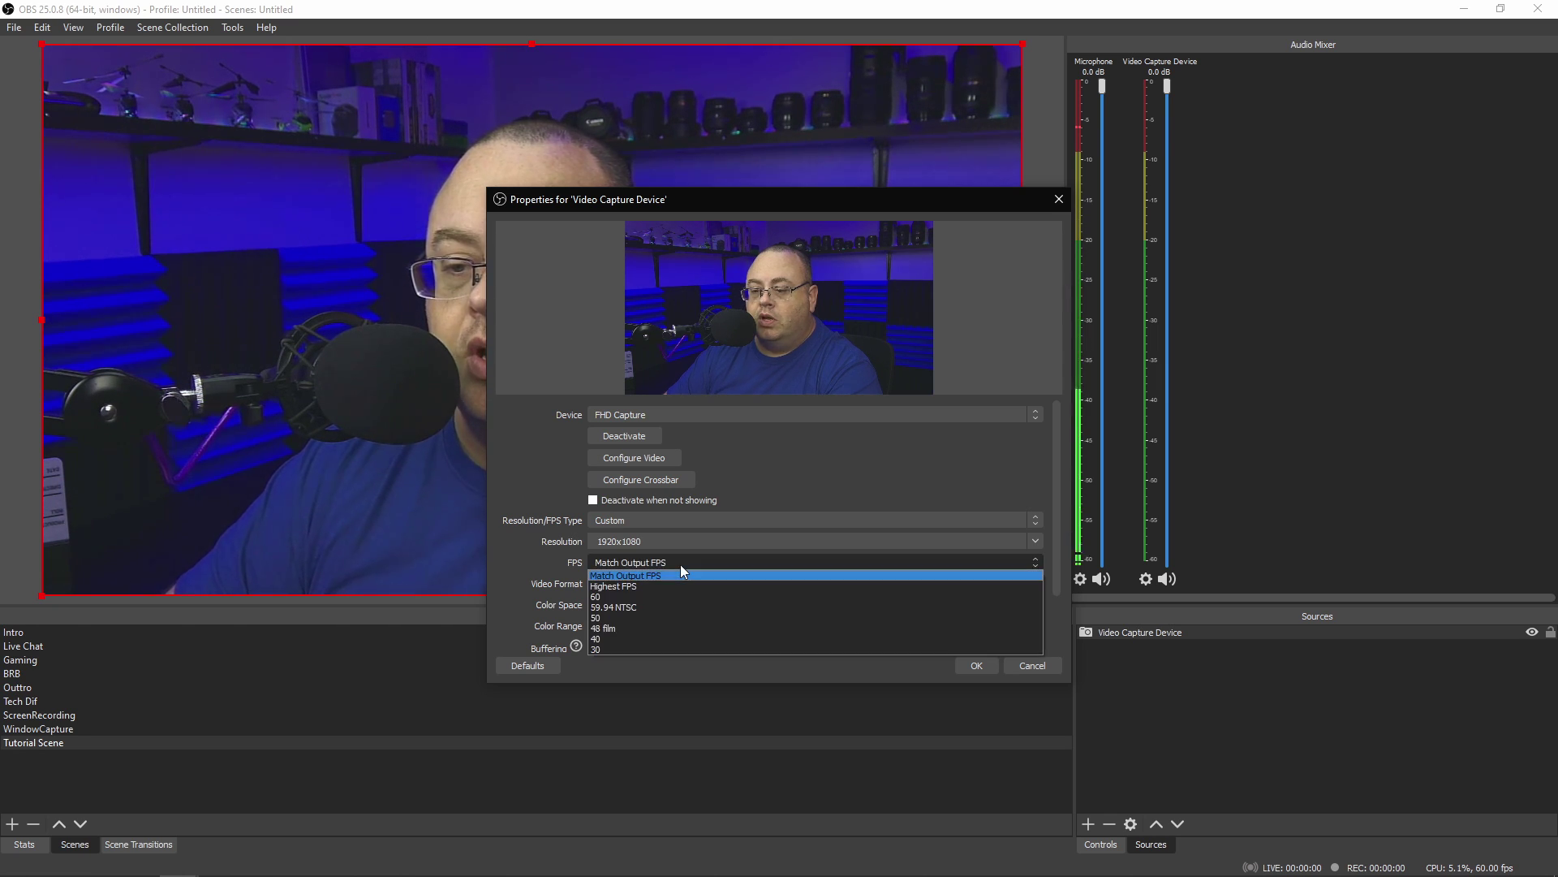
left_click(606, 648)
Keep video format Any, set colour space 709 and Partial colour range, and confirm the properties
left_click(630, 591)
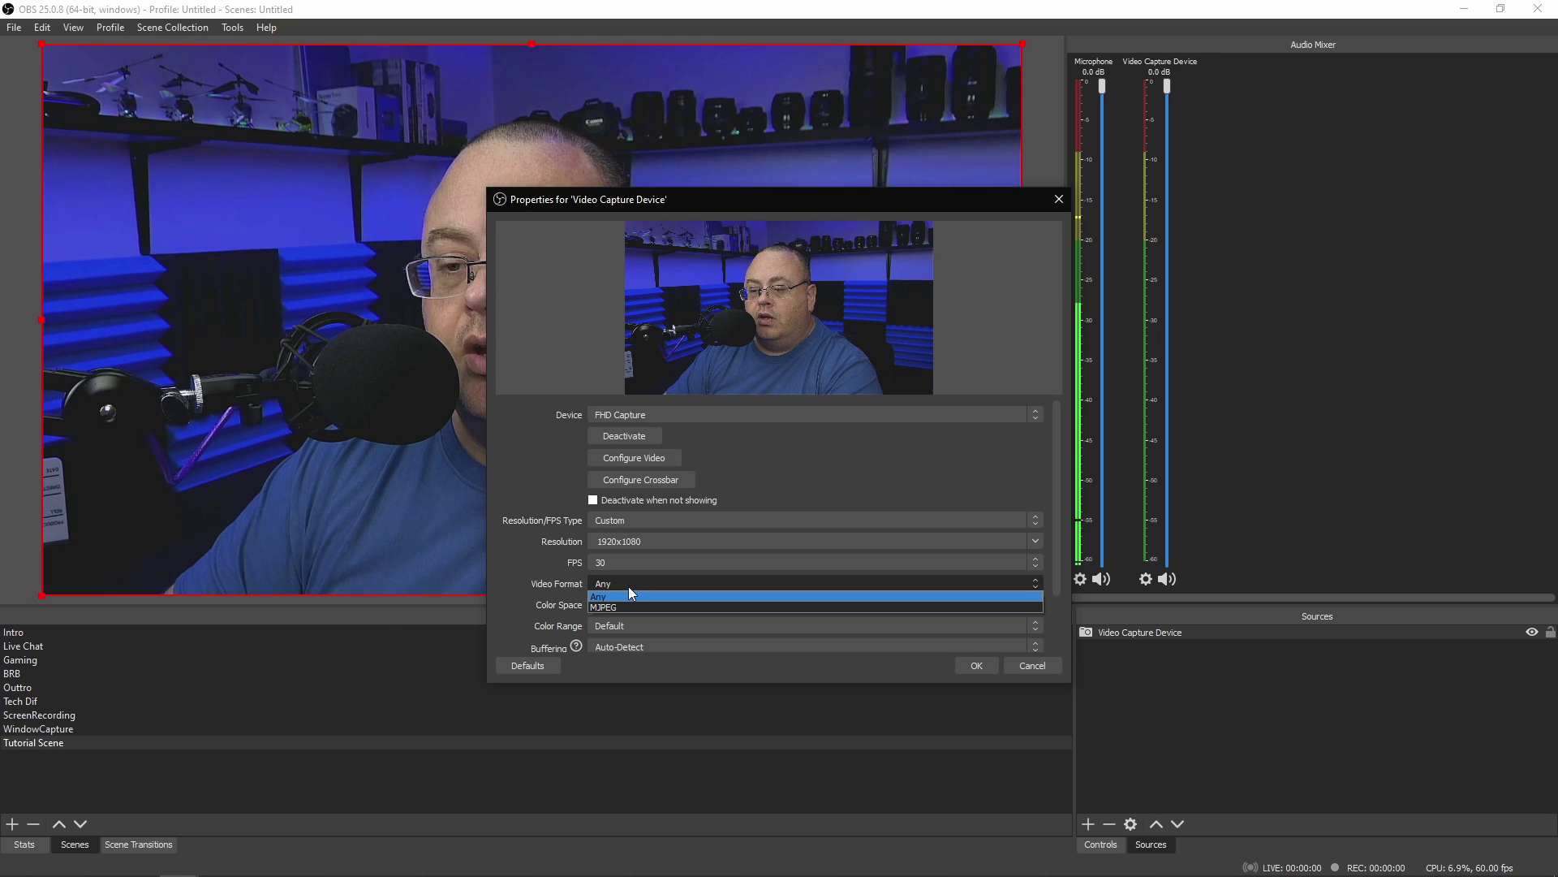
left_click(630, 595)
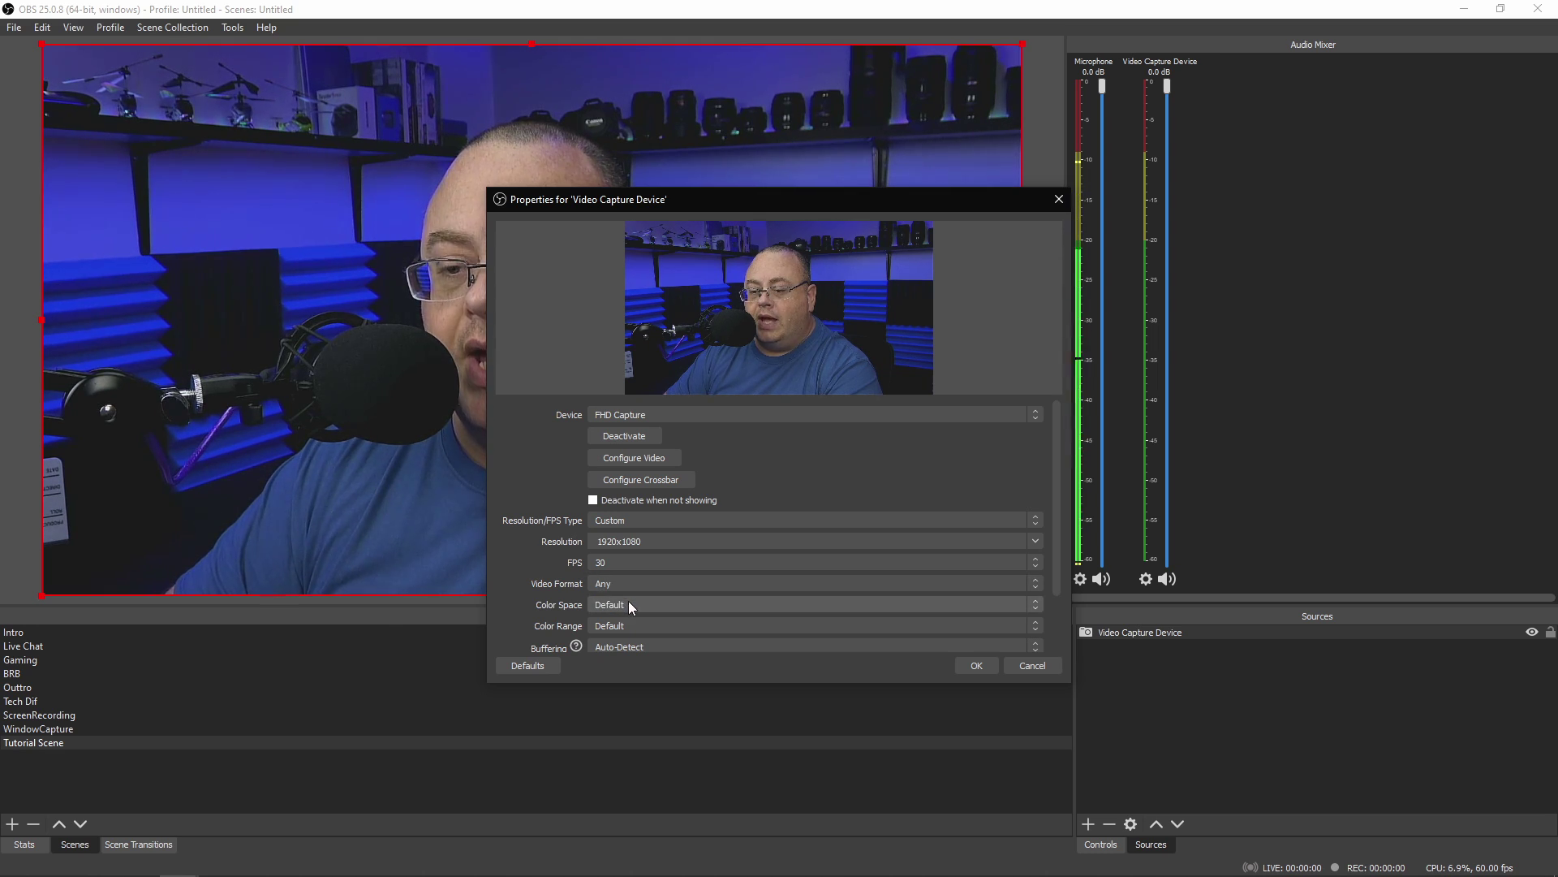
left_click(630, 603)
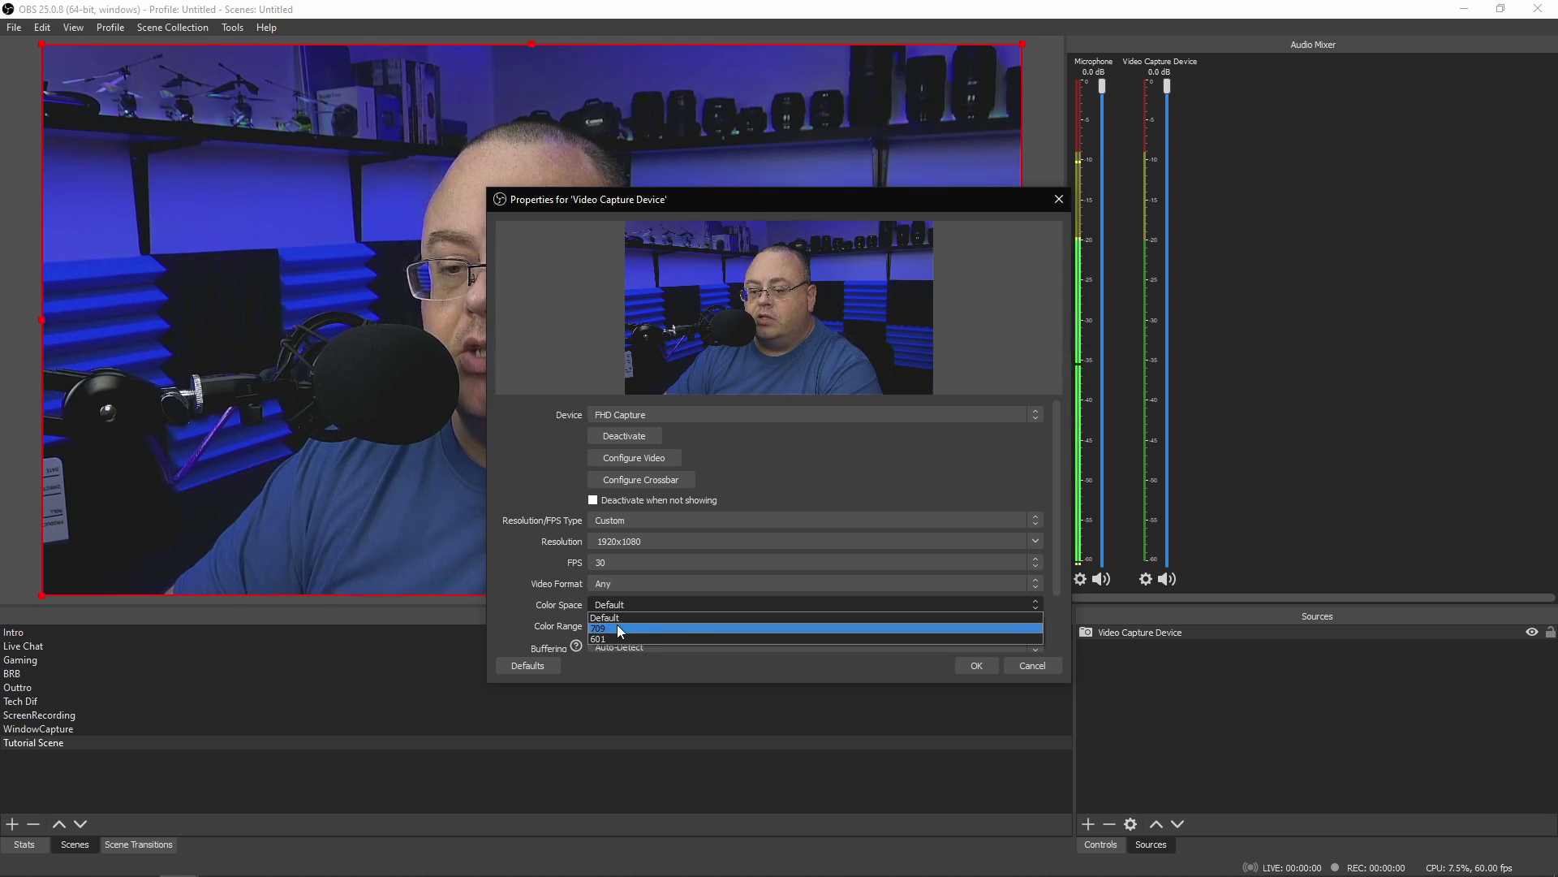
left_click(619, 629)
left_click(639, 623)
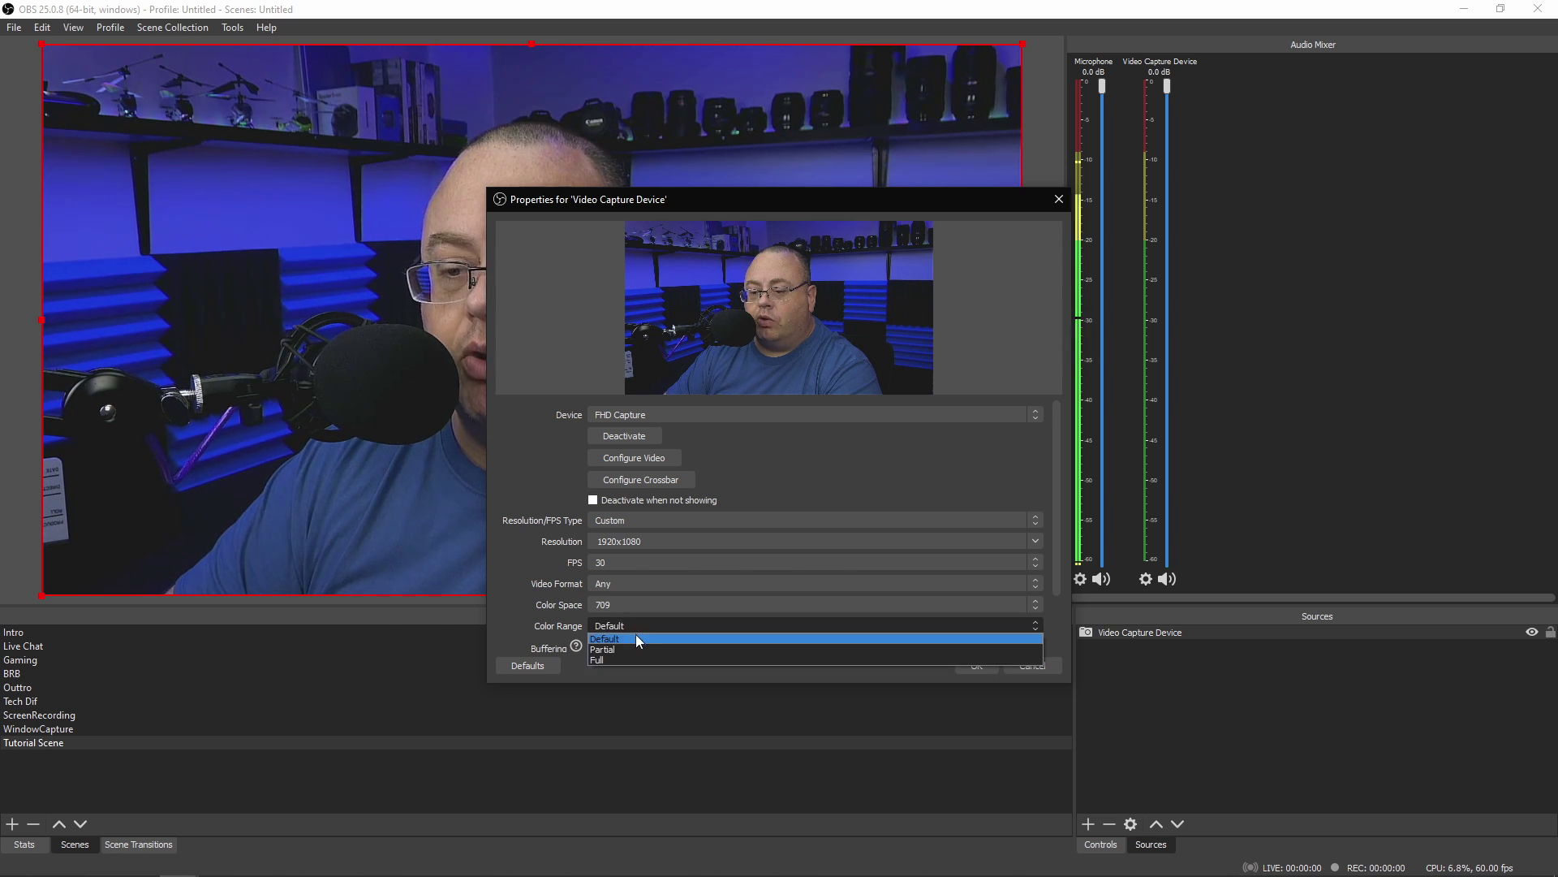
left_click(632, 648)
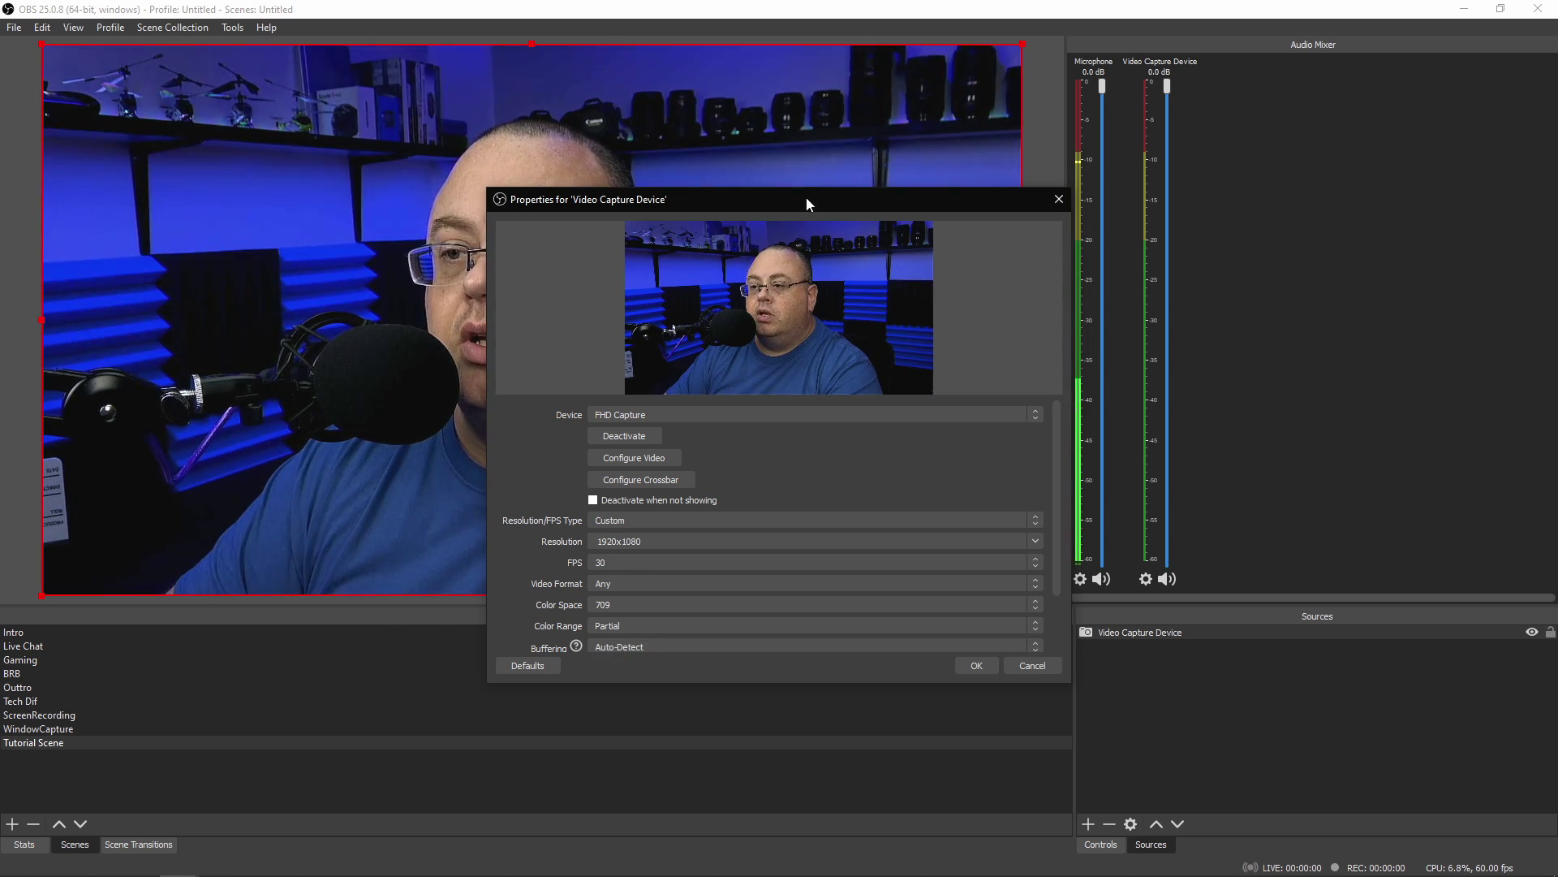
left_click_drag(806, 200, 1159, 137)
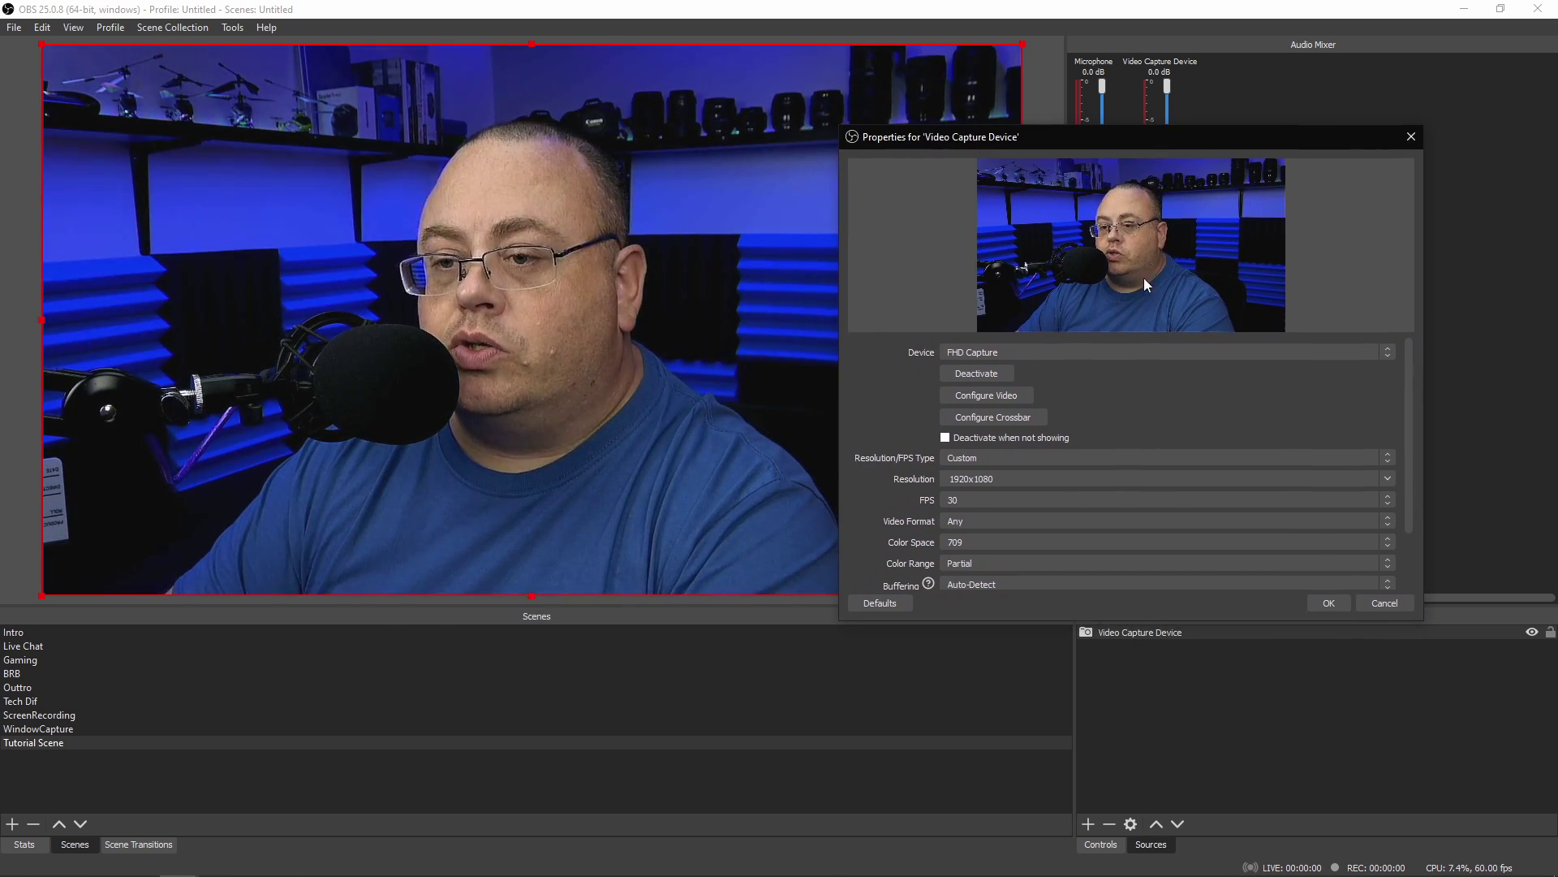
left_click(965, 562)
left_click(967, 596)
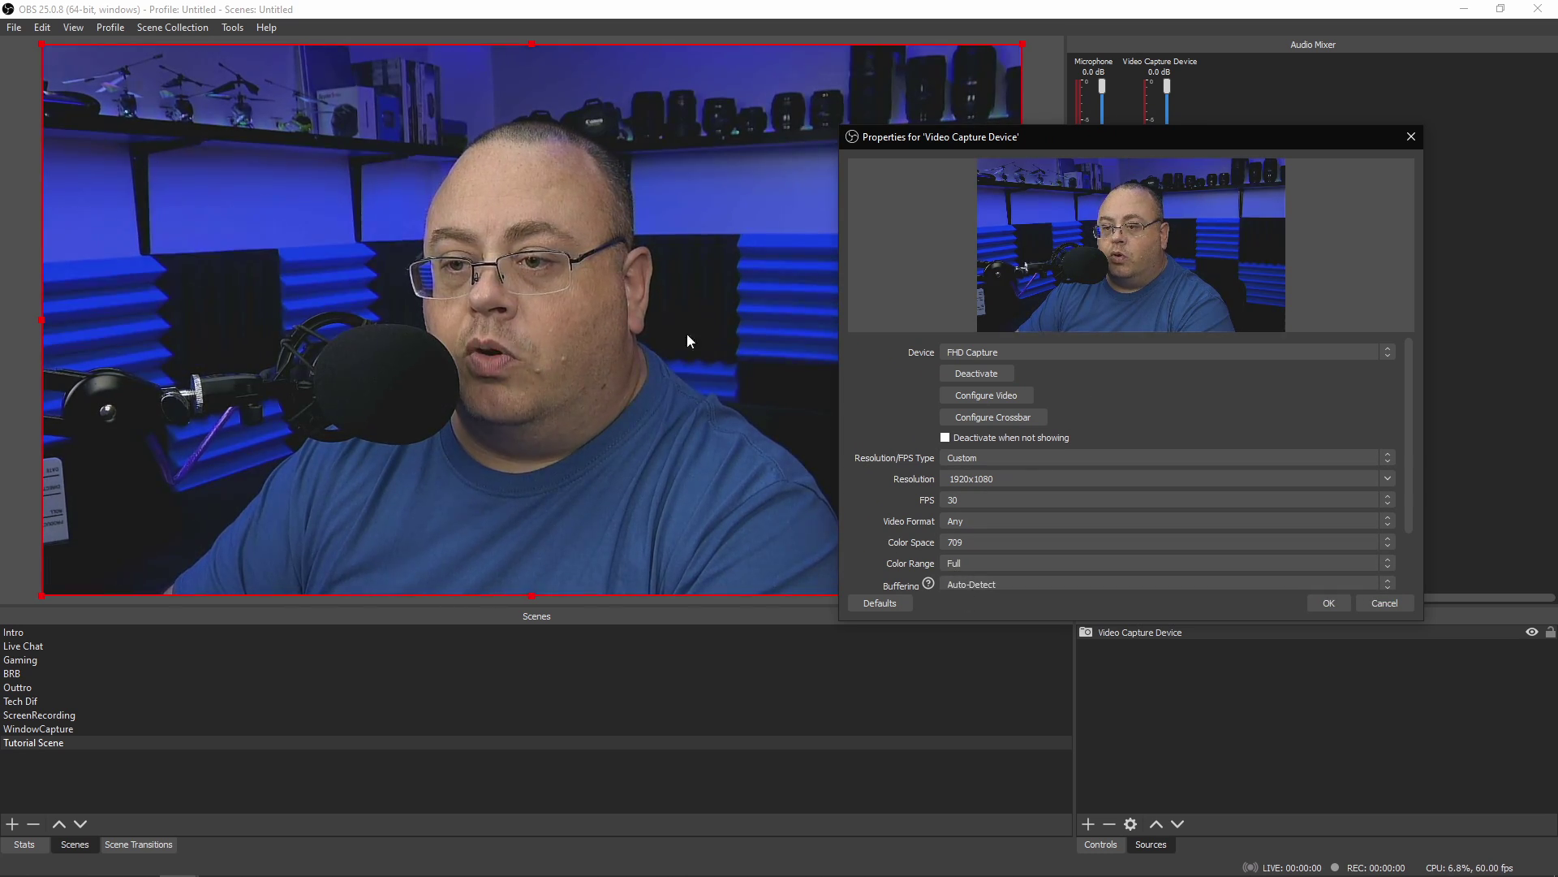
left_click(1001, 563)
left_click(977, 581)
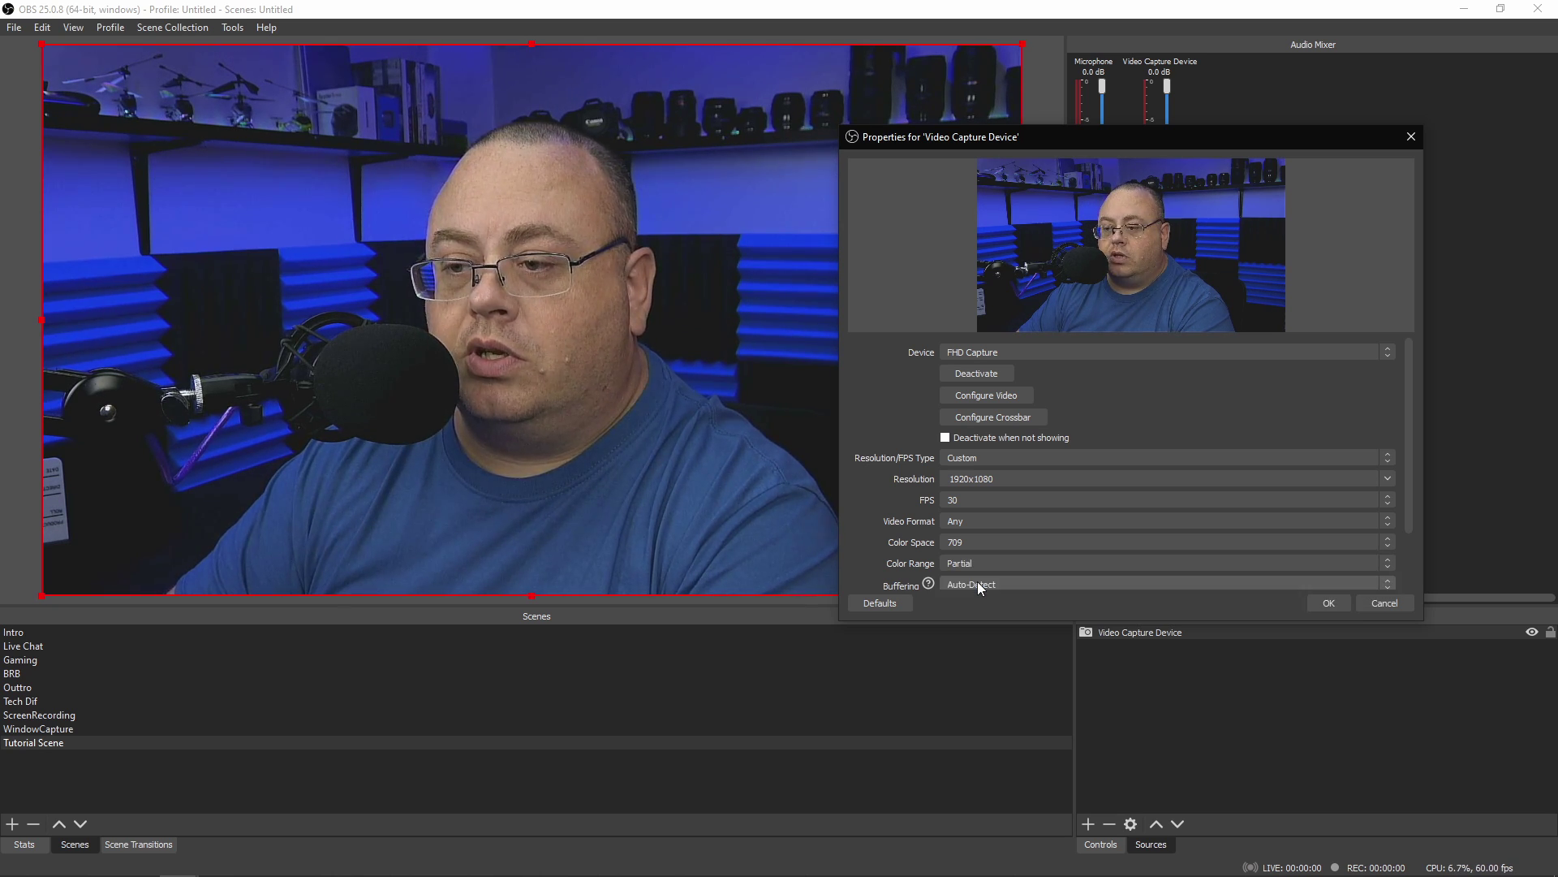
mouse_move(977, 586)
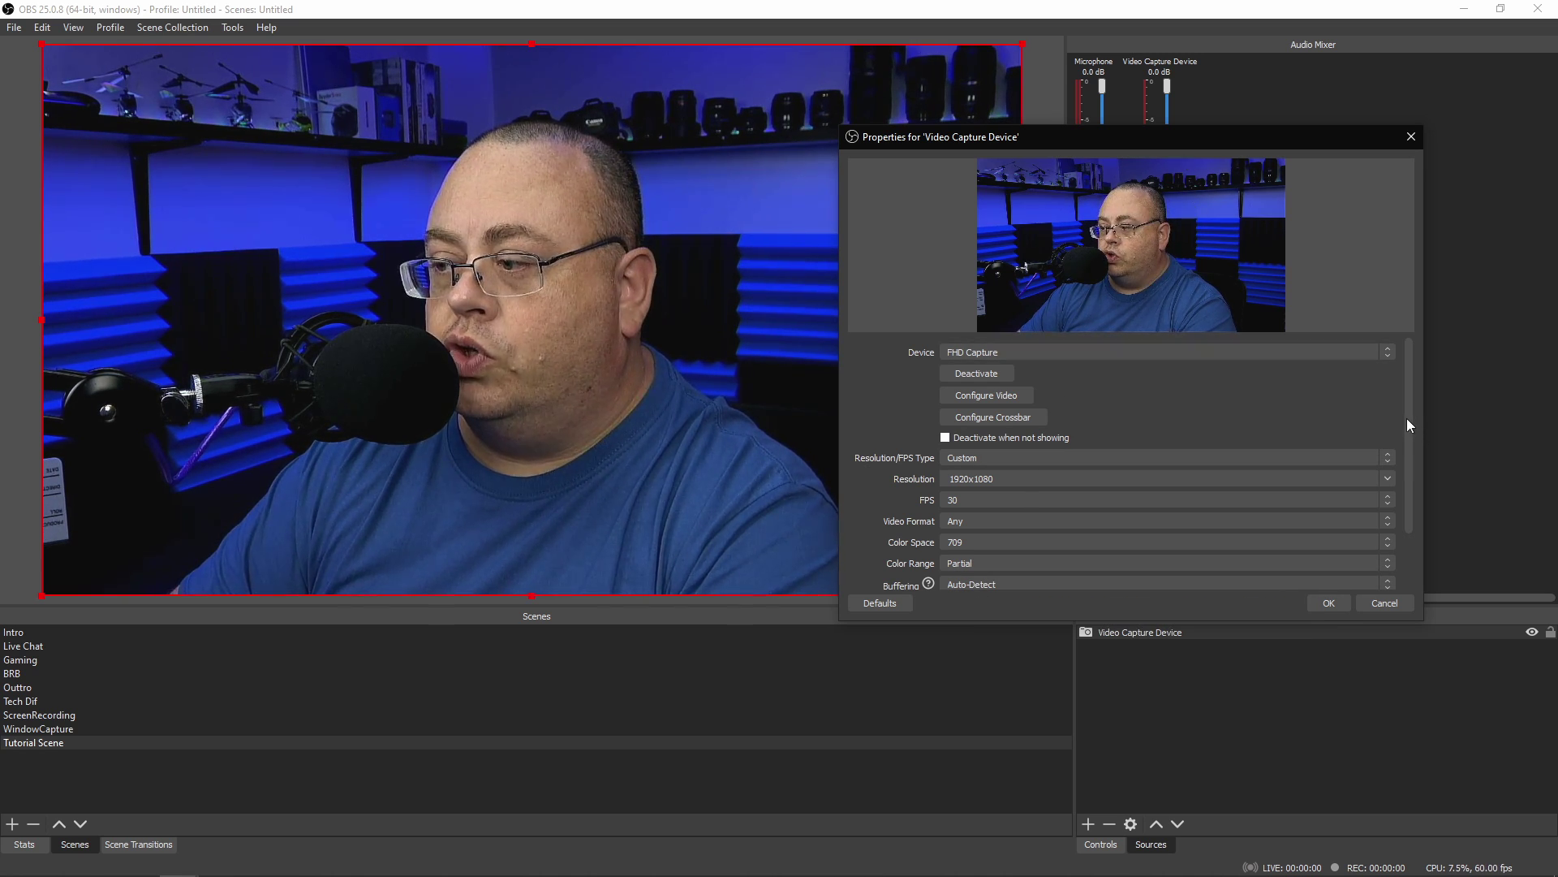
left_click_drag(1405, 417, 1415, 503)
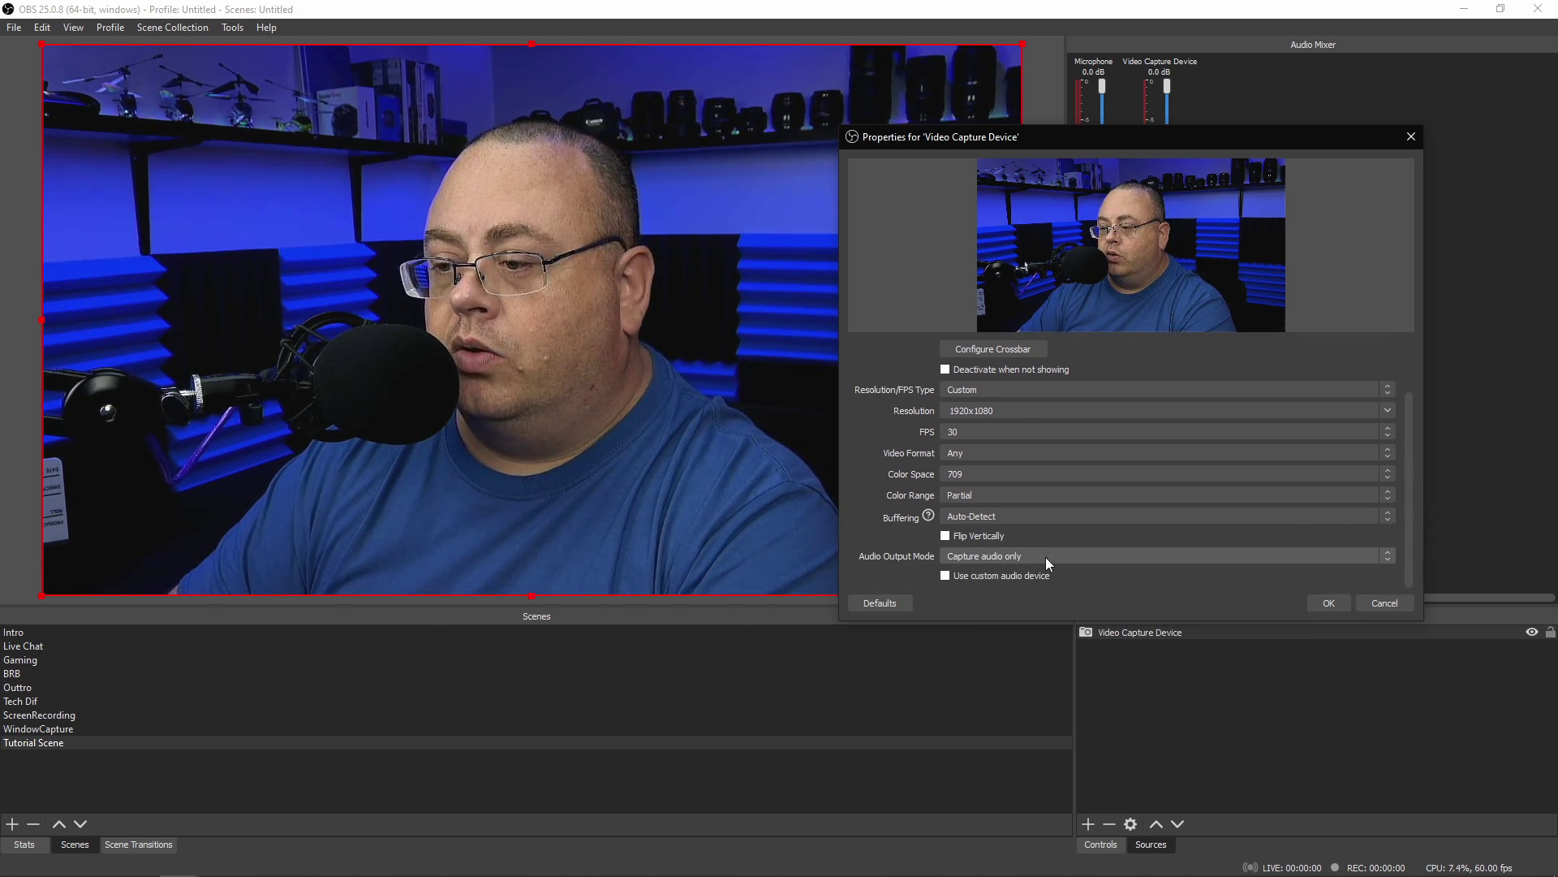
left_click(1337, 601)
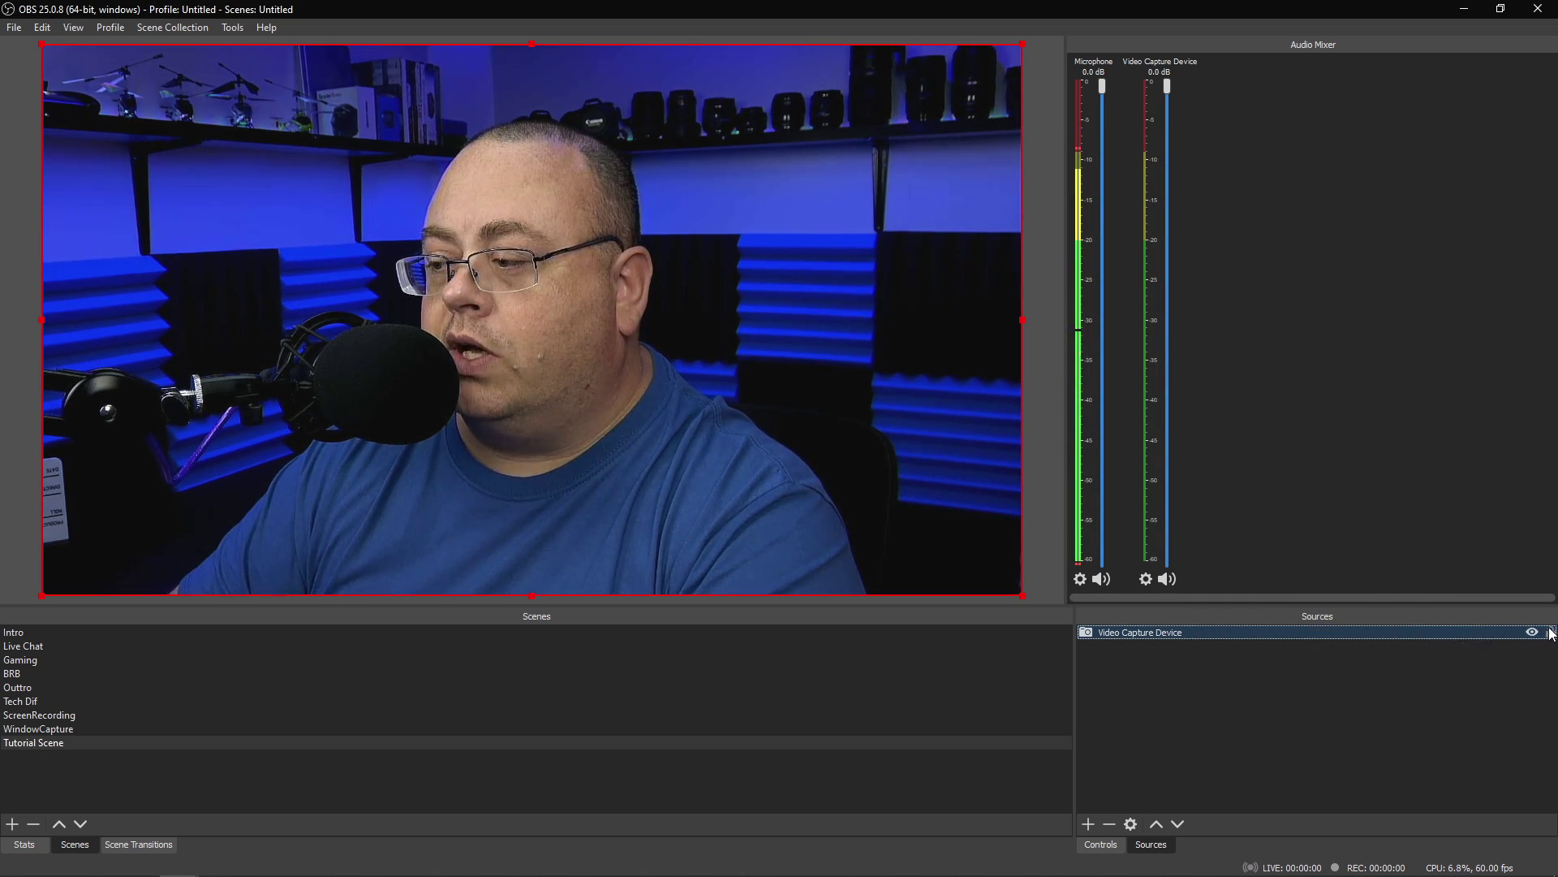
Flip the Video Capture Device source horizontally to mirror the webcam image
right_click(1320, 630)
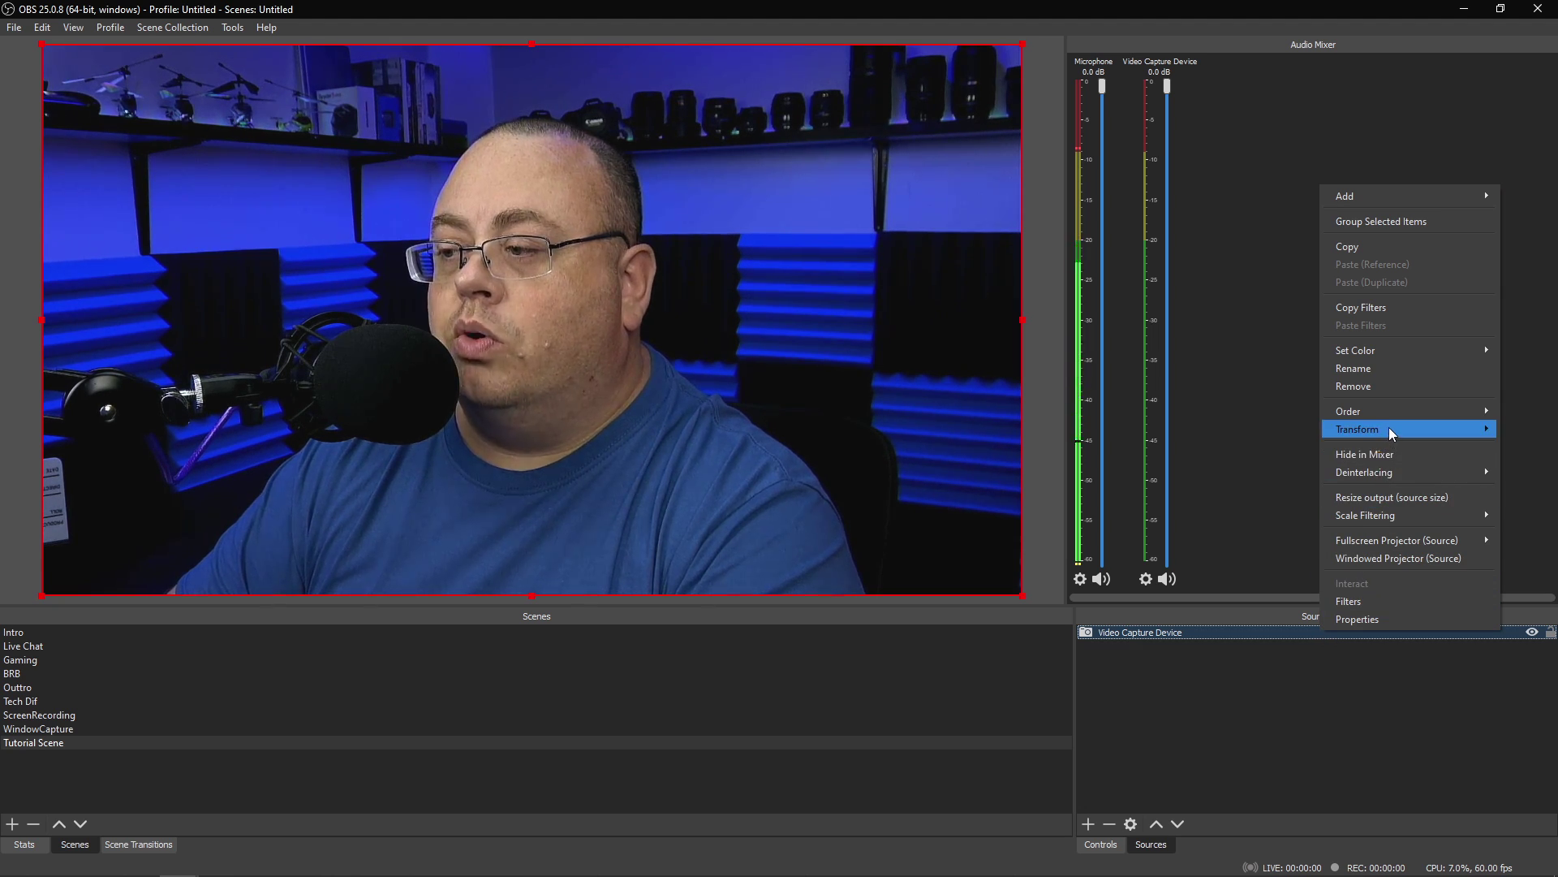
mouse_move(1390, 428)
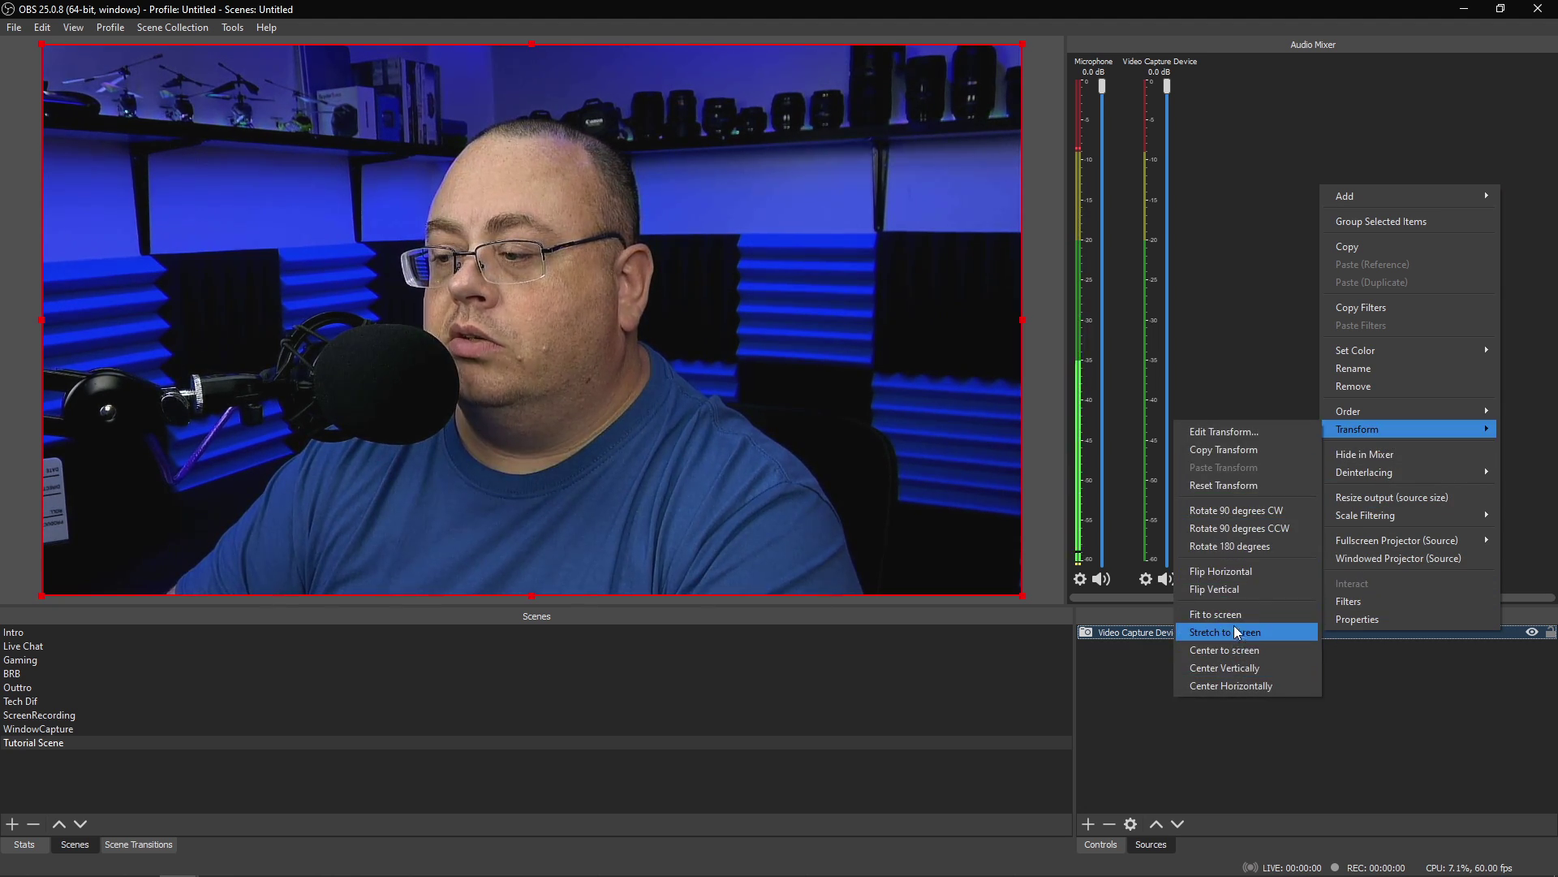
left_click(1233, 571)
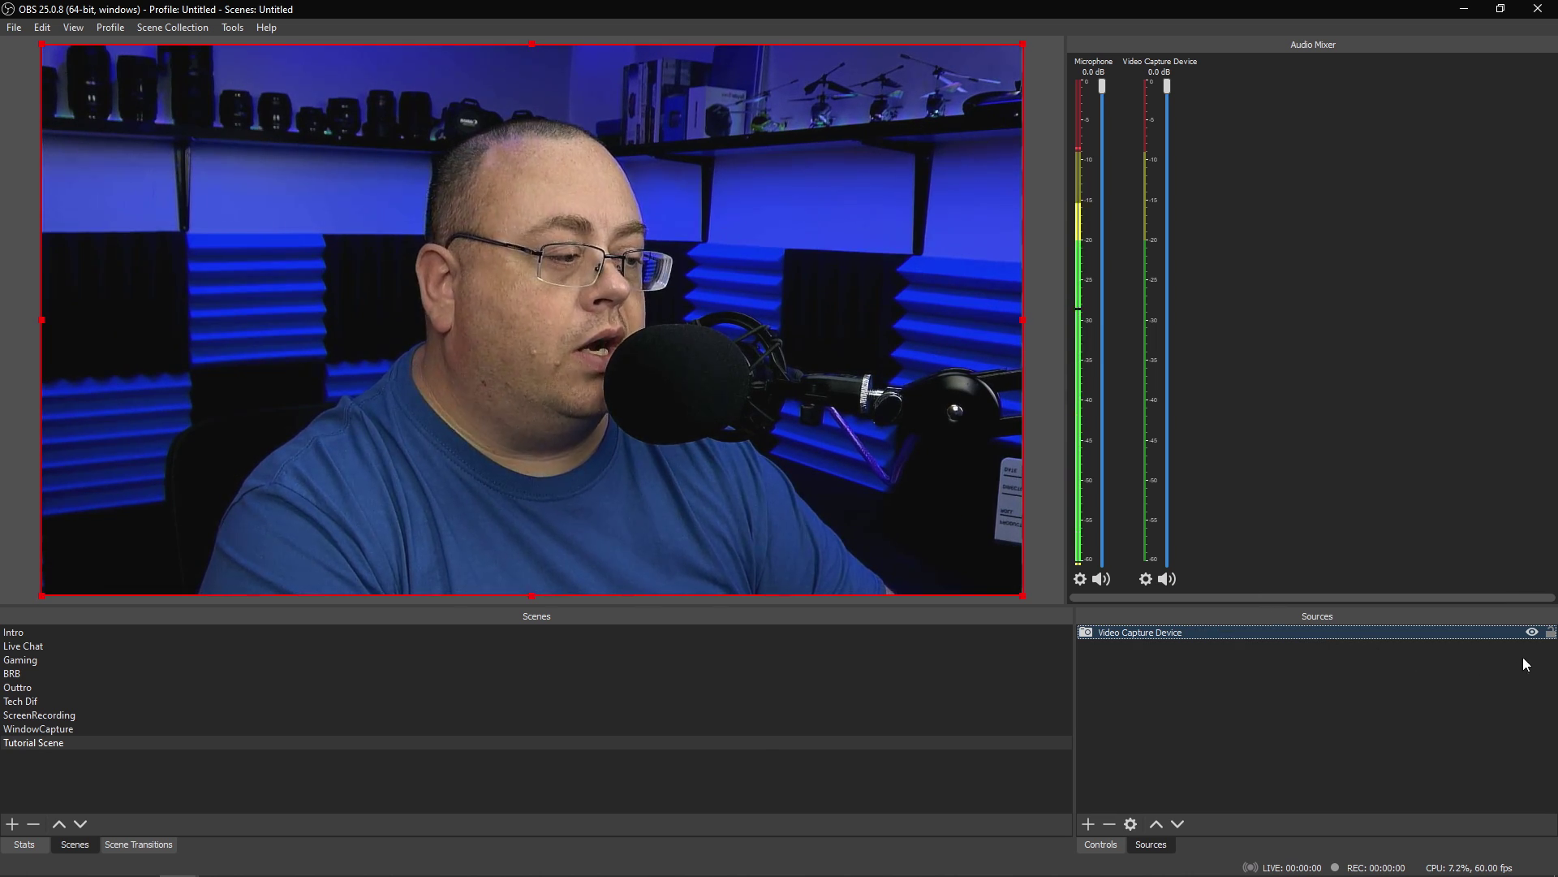
left_click(1548, 633)
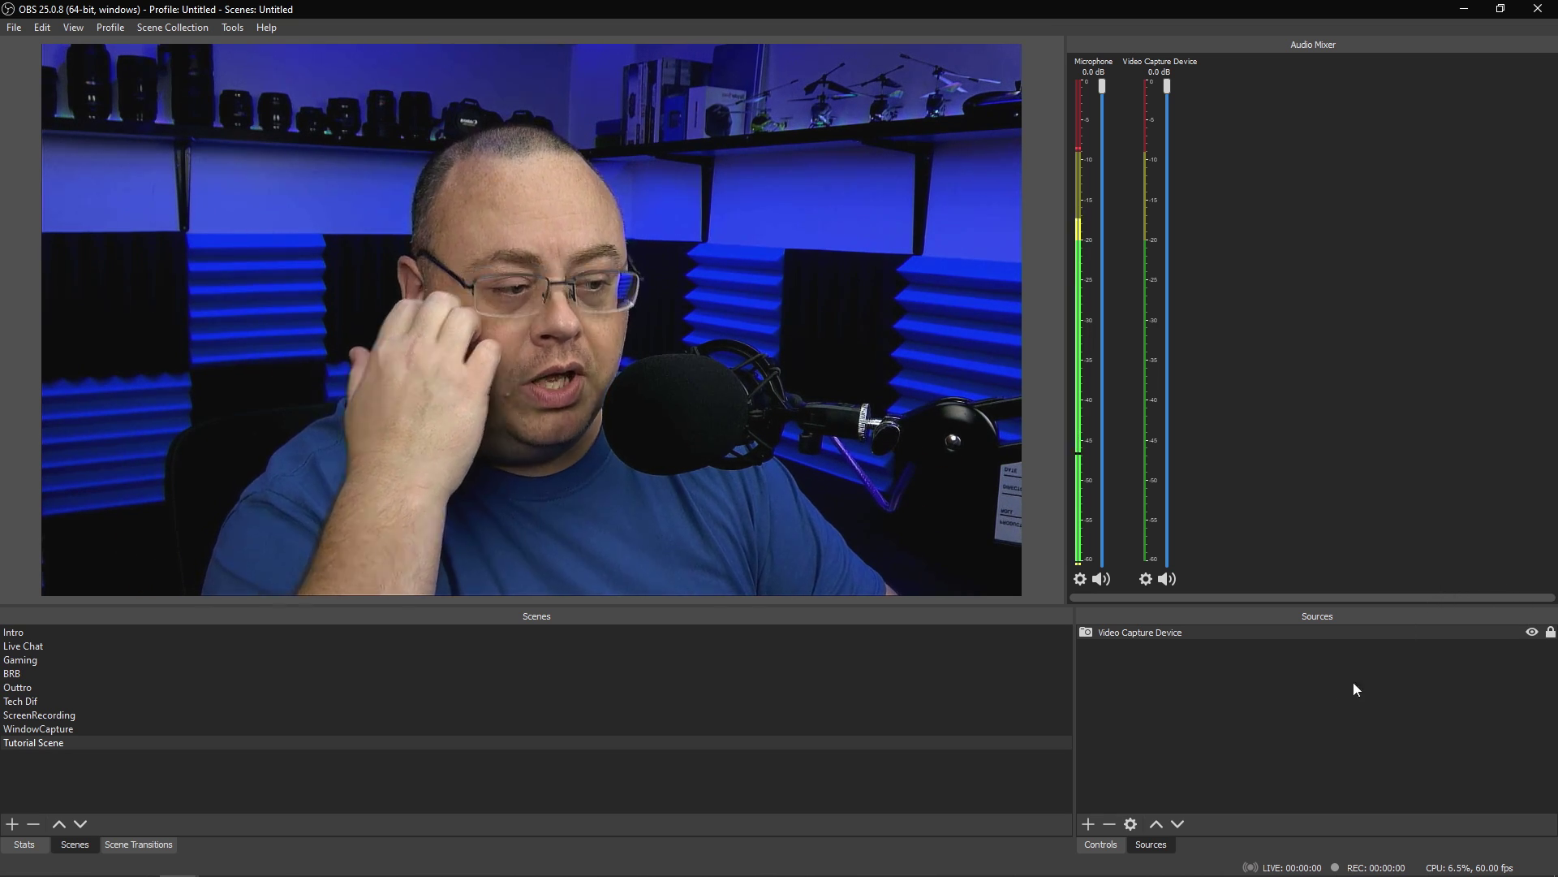
Add an image source named 'Tutorial Bottom' showing TickerTutorial/Bottom.png
left_click(1089, 824)
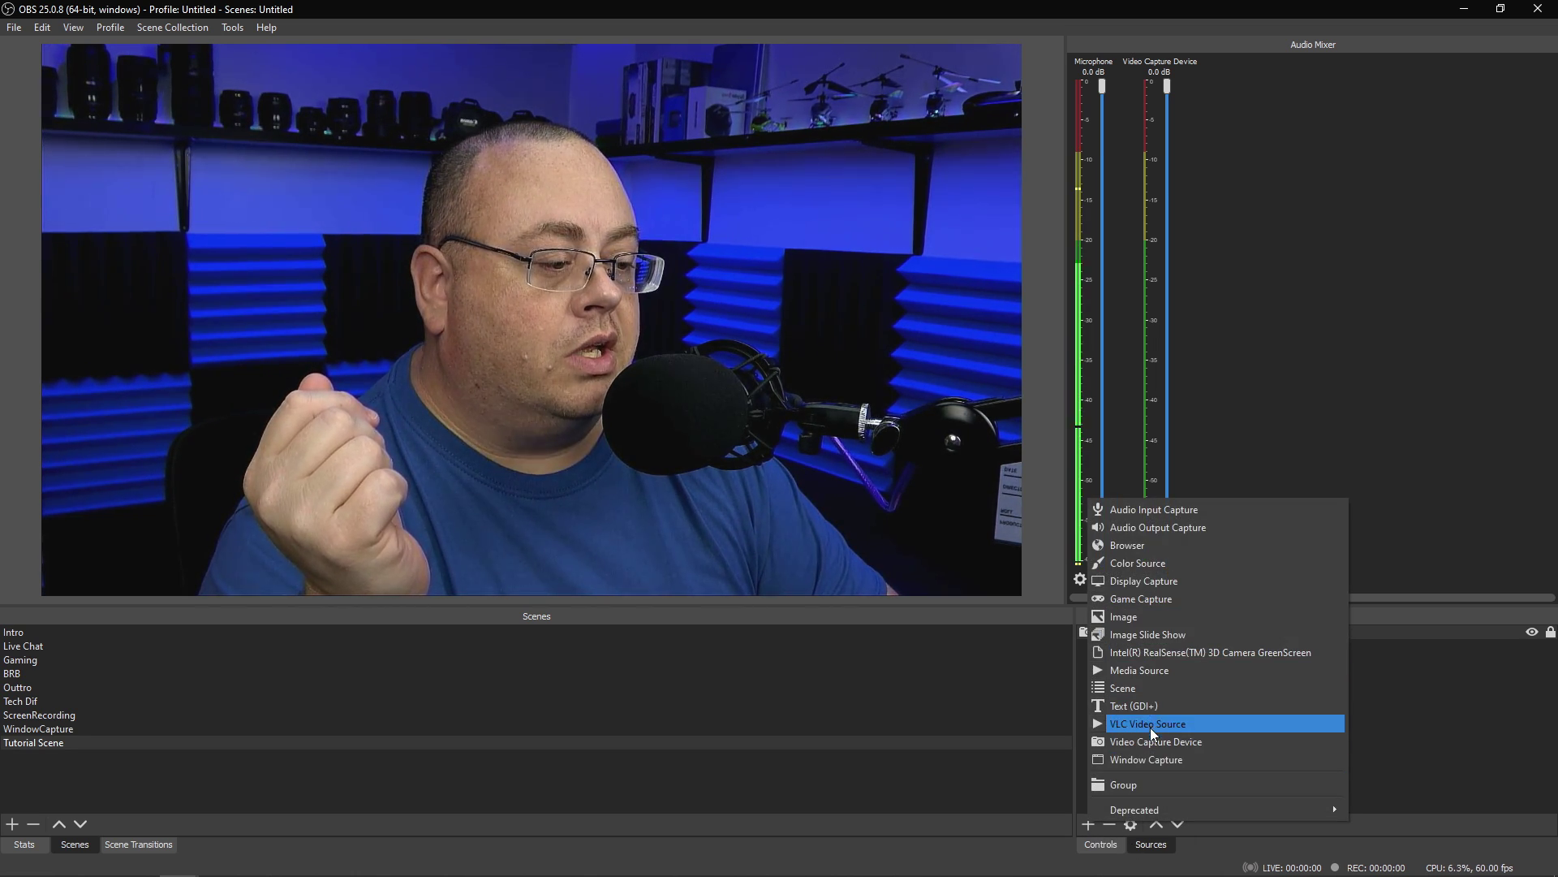
left_click(1141, 620)
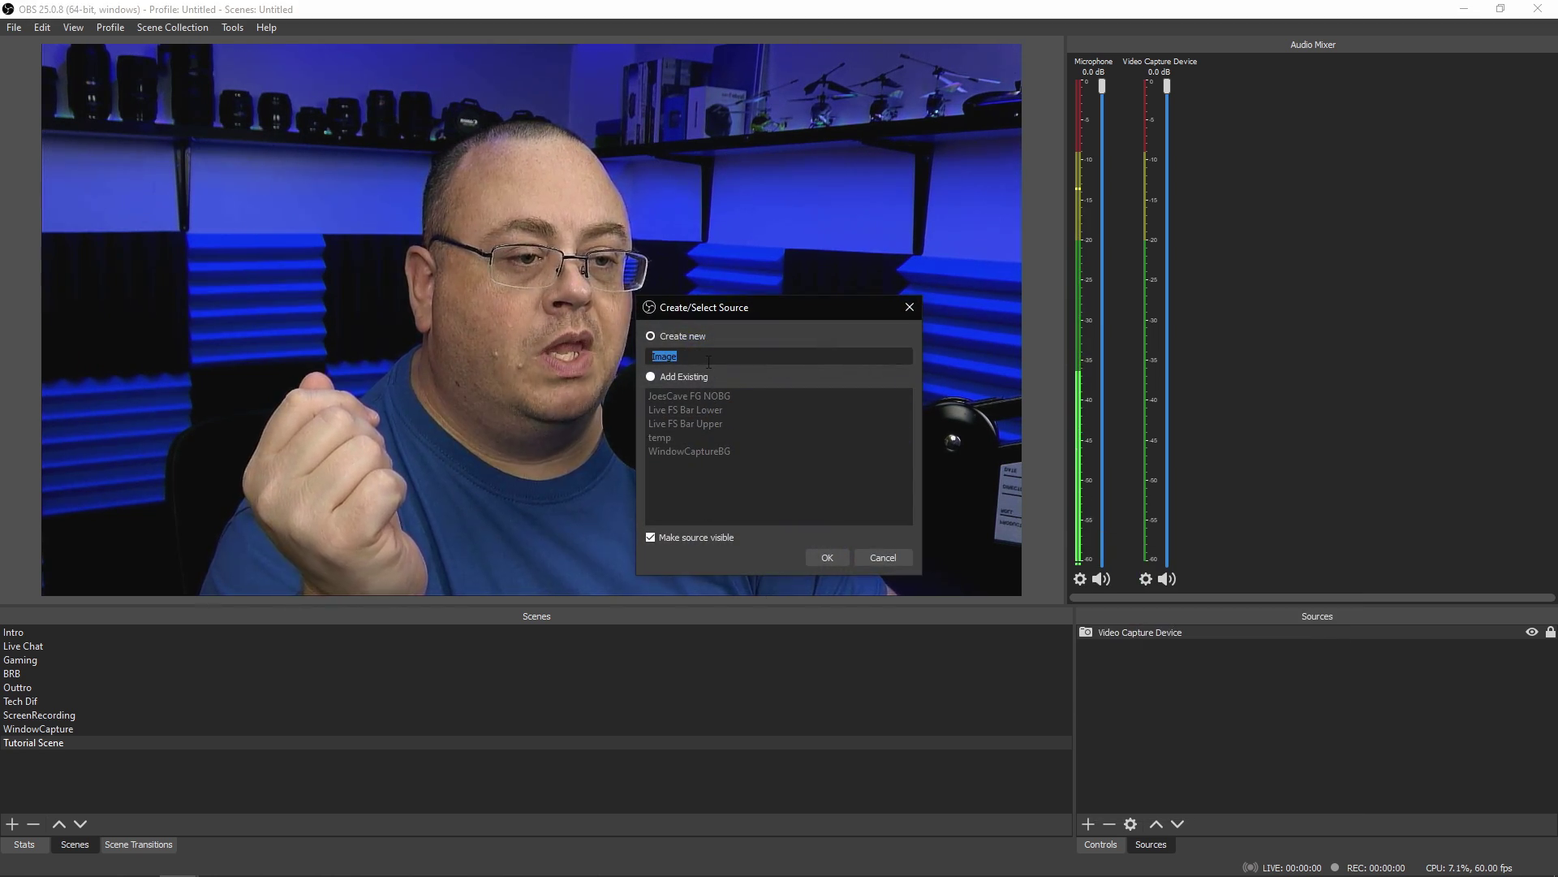
type("Tuto")
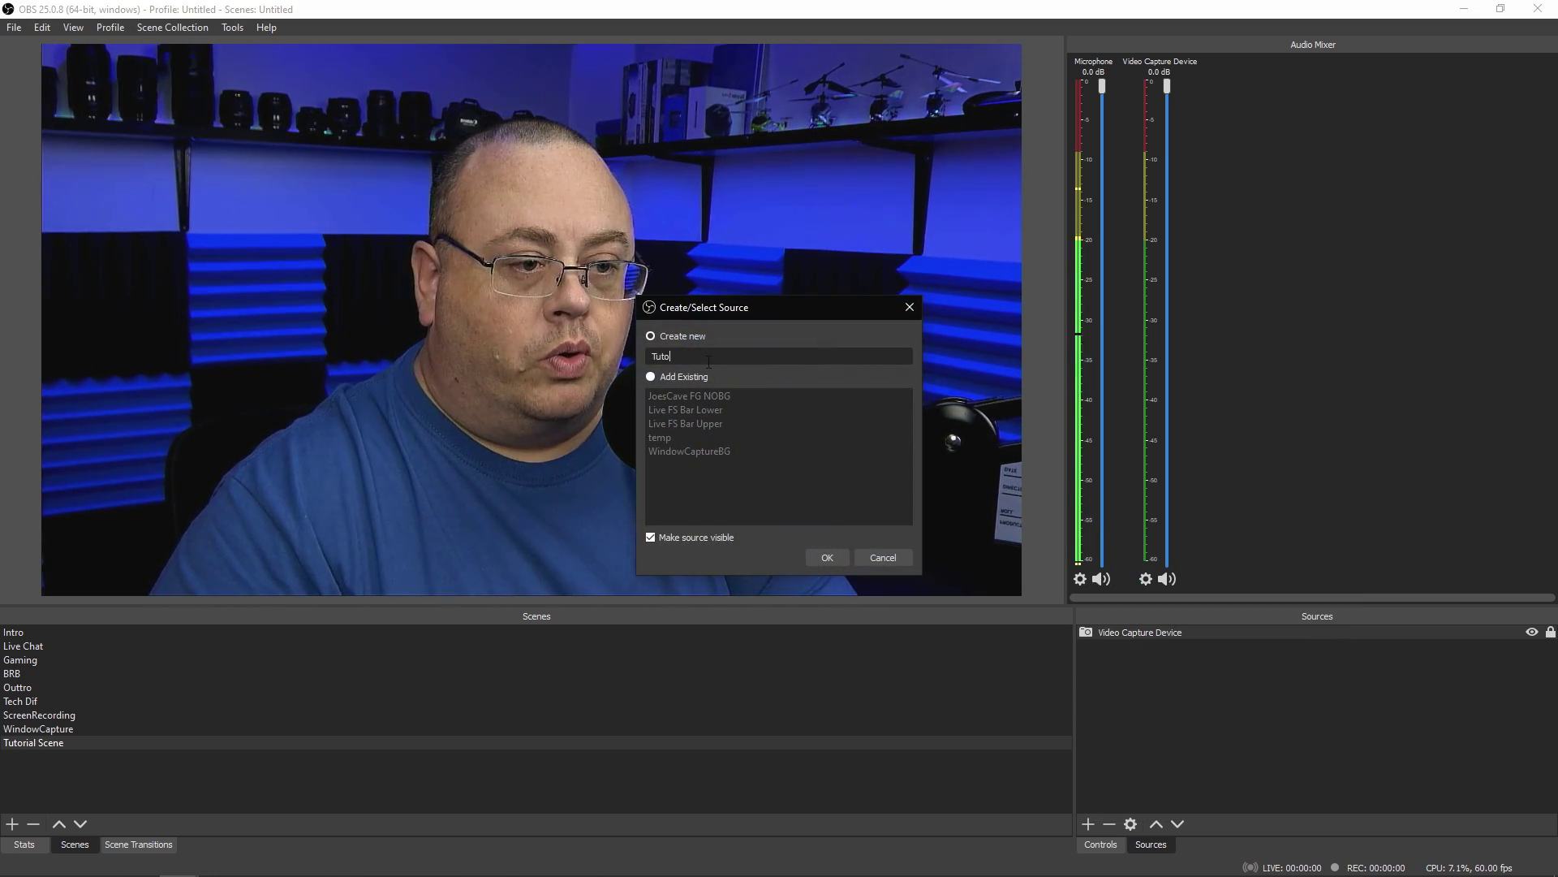
type("rial Bottom")
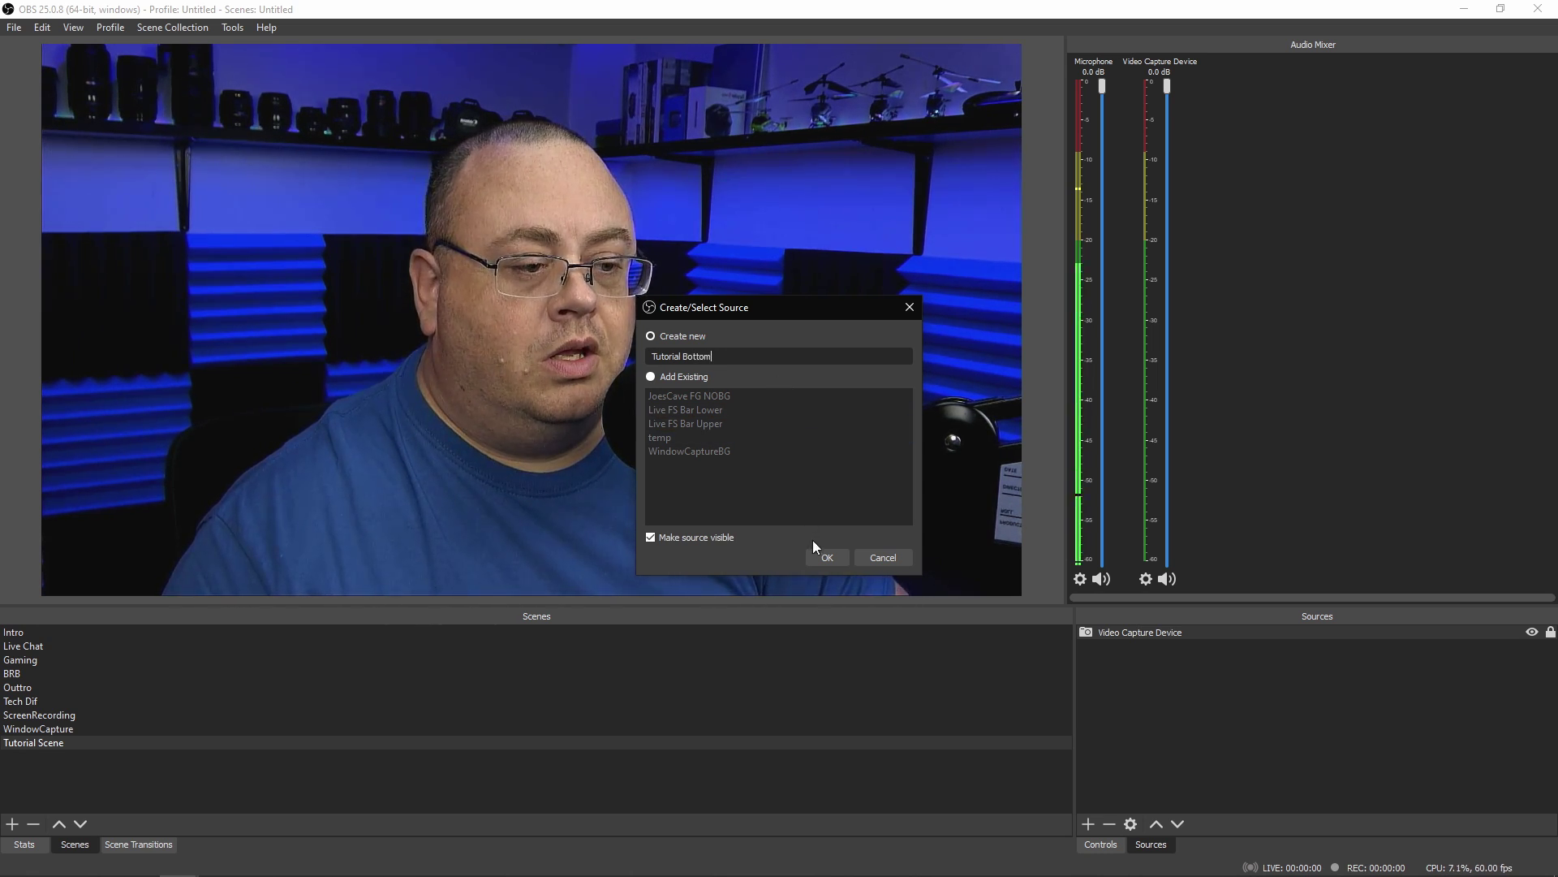
left_click(821, 557)
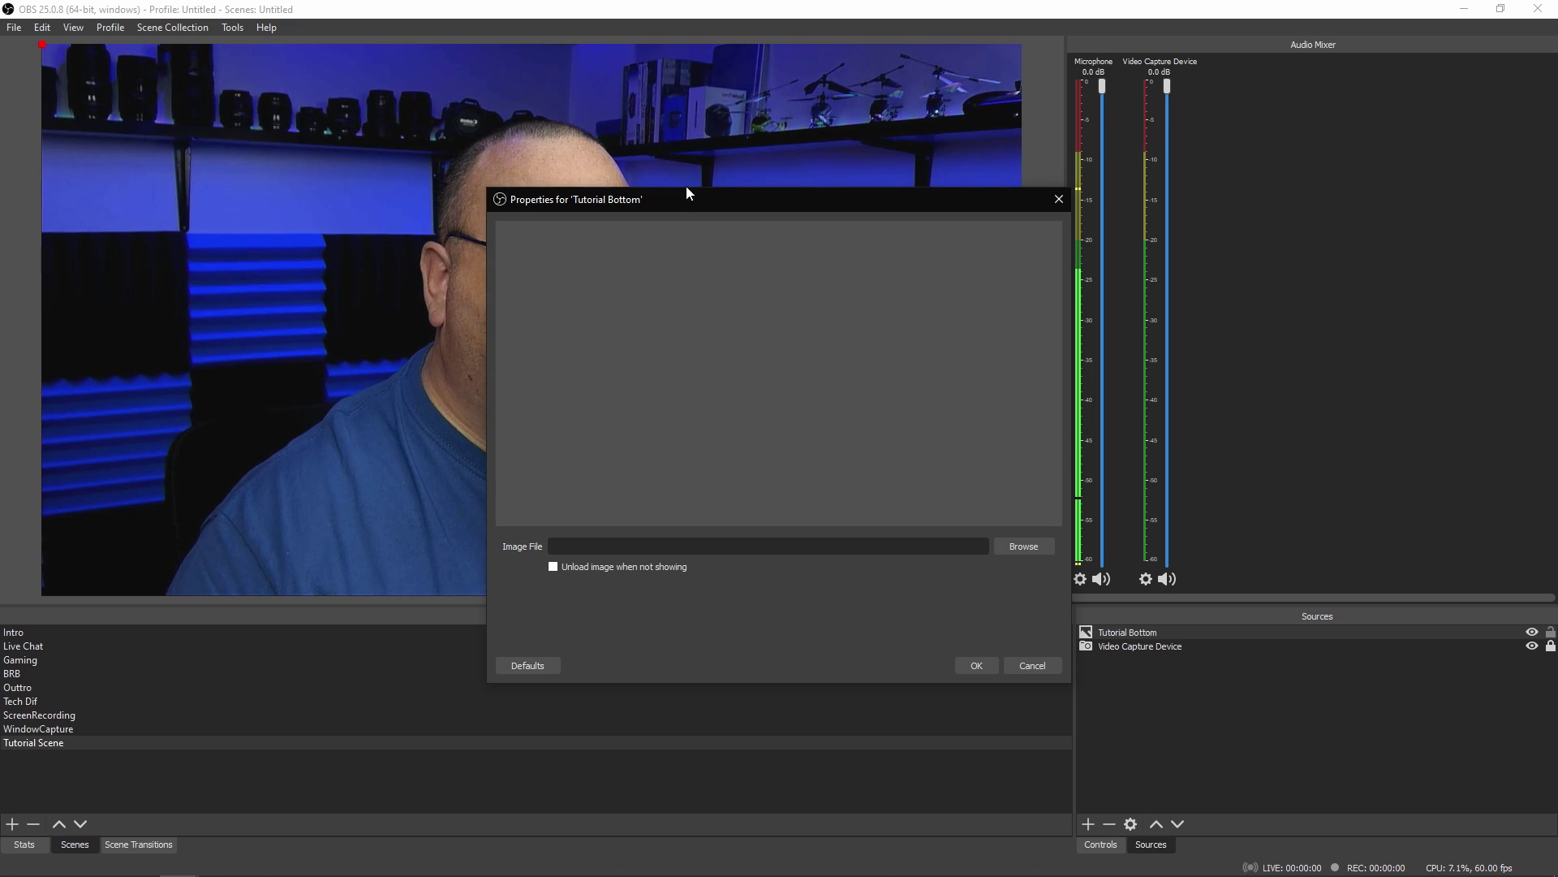
left_click_drag(690, 202, 896, 266)
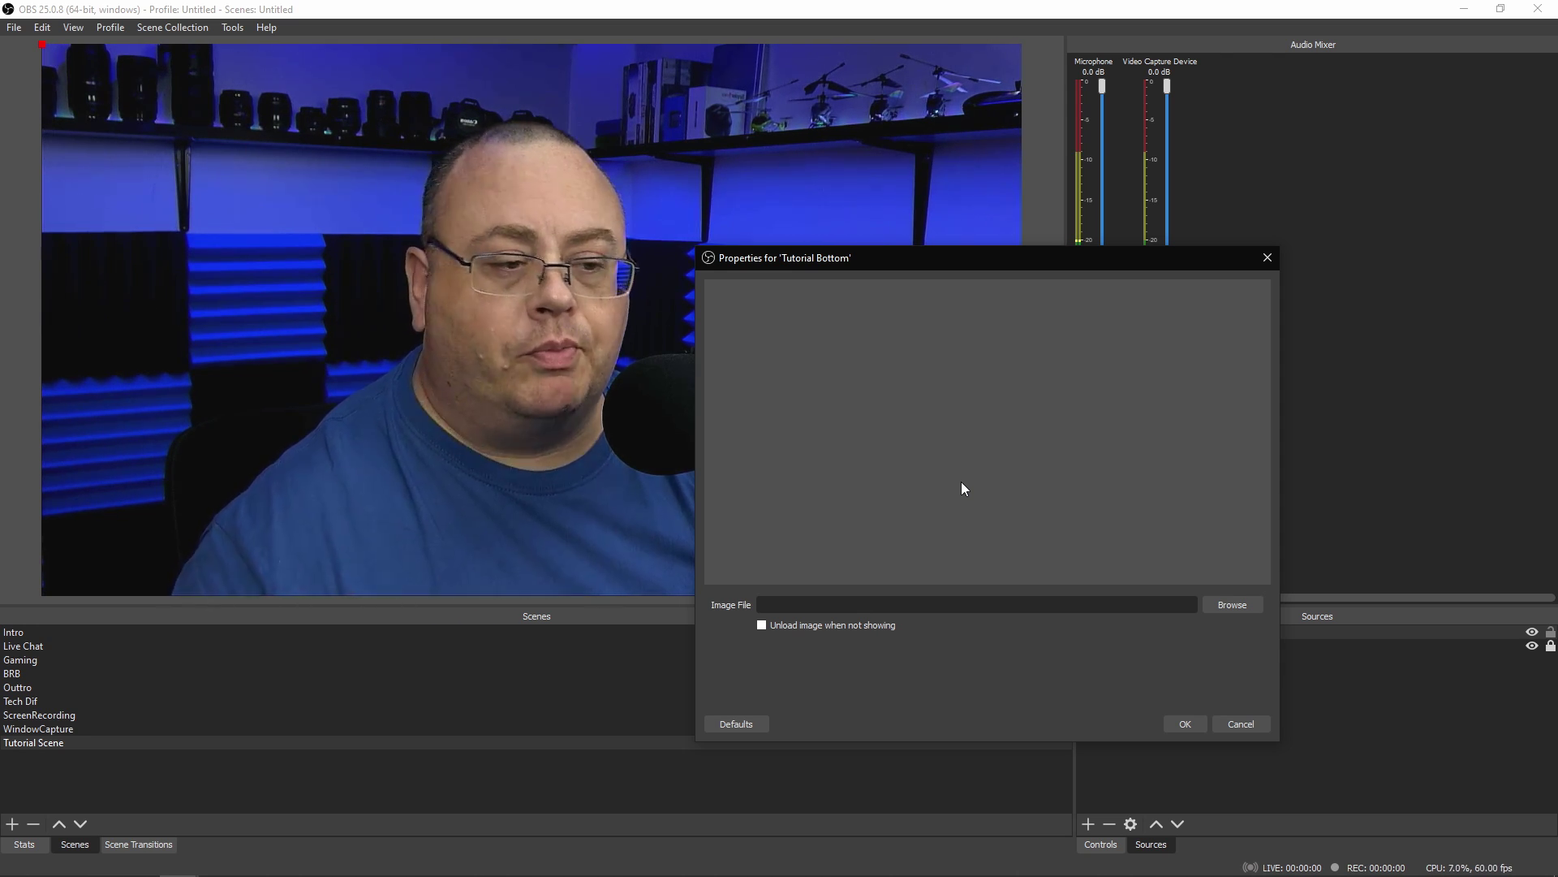
left_click(1224, 605)
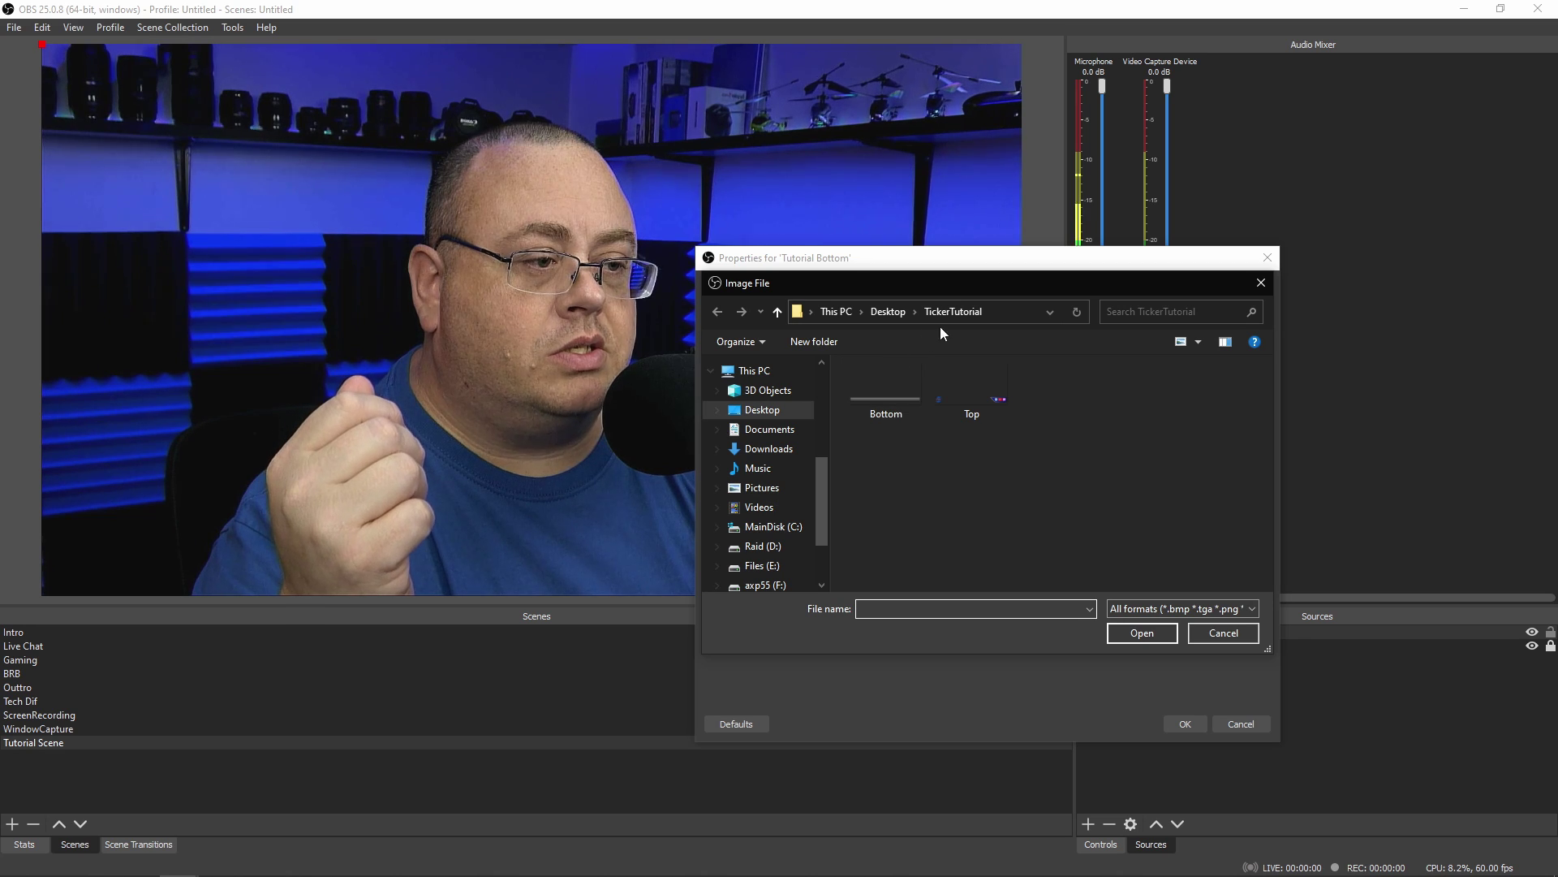
left_click(888, 383)
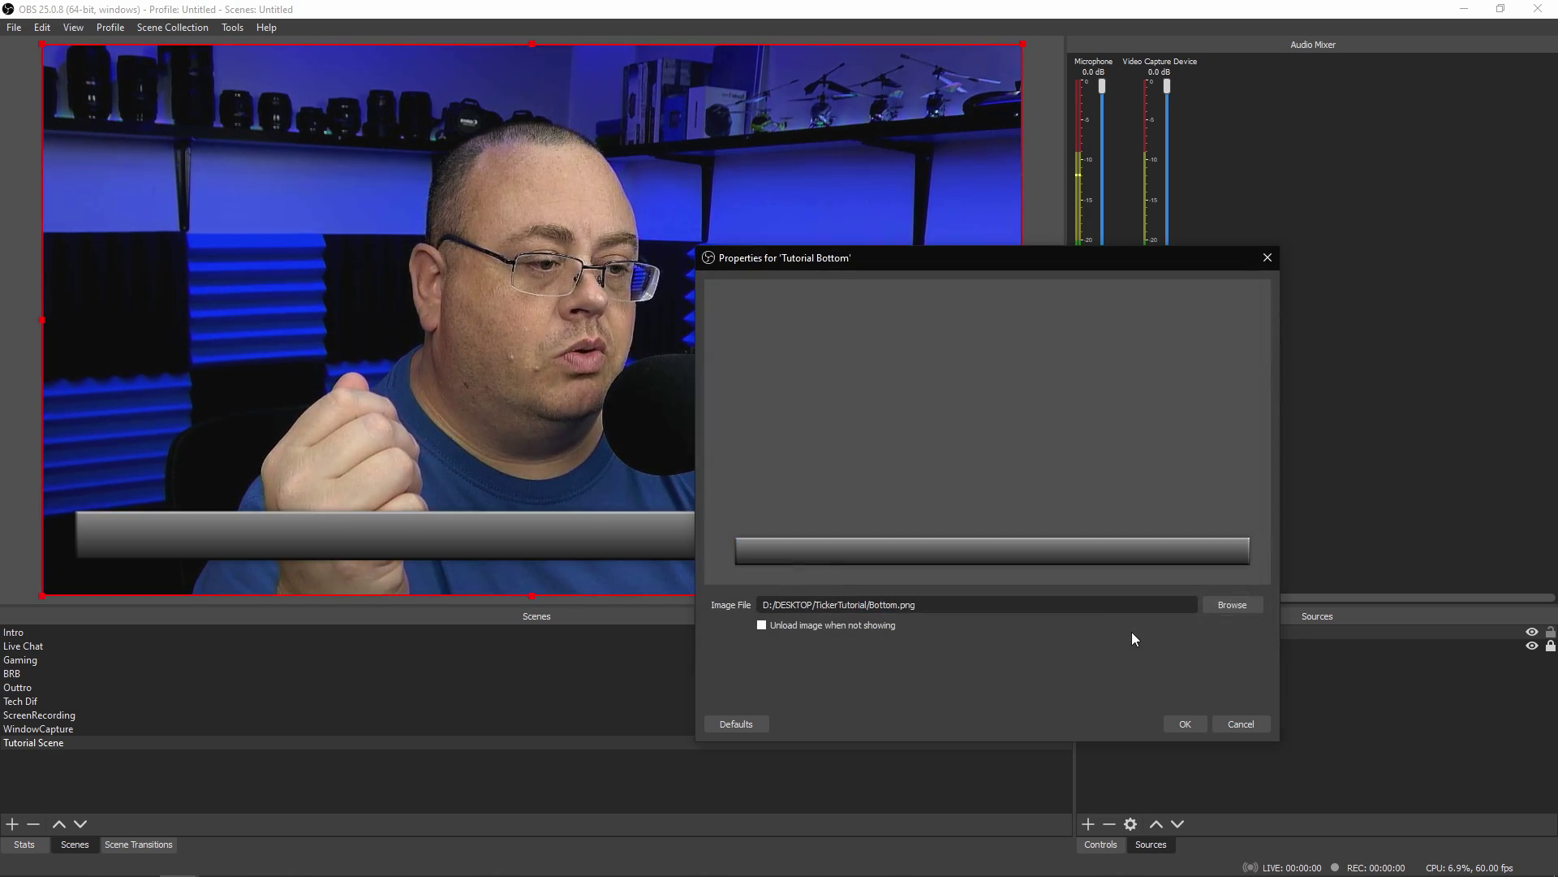
left_click(1185, 724)
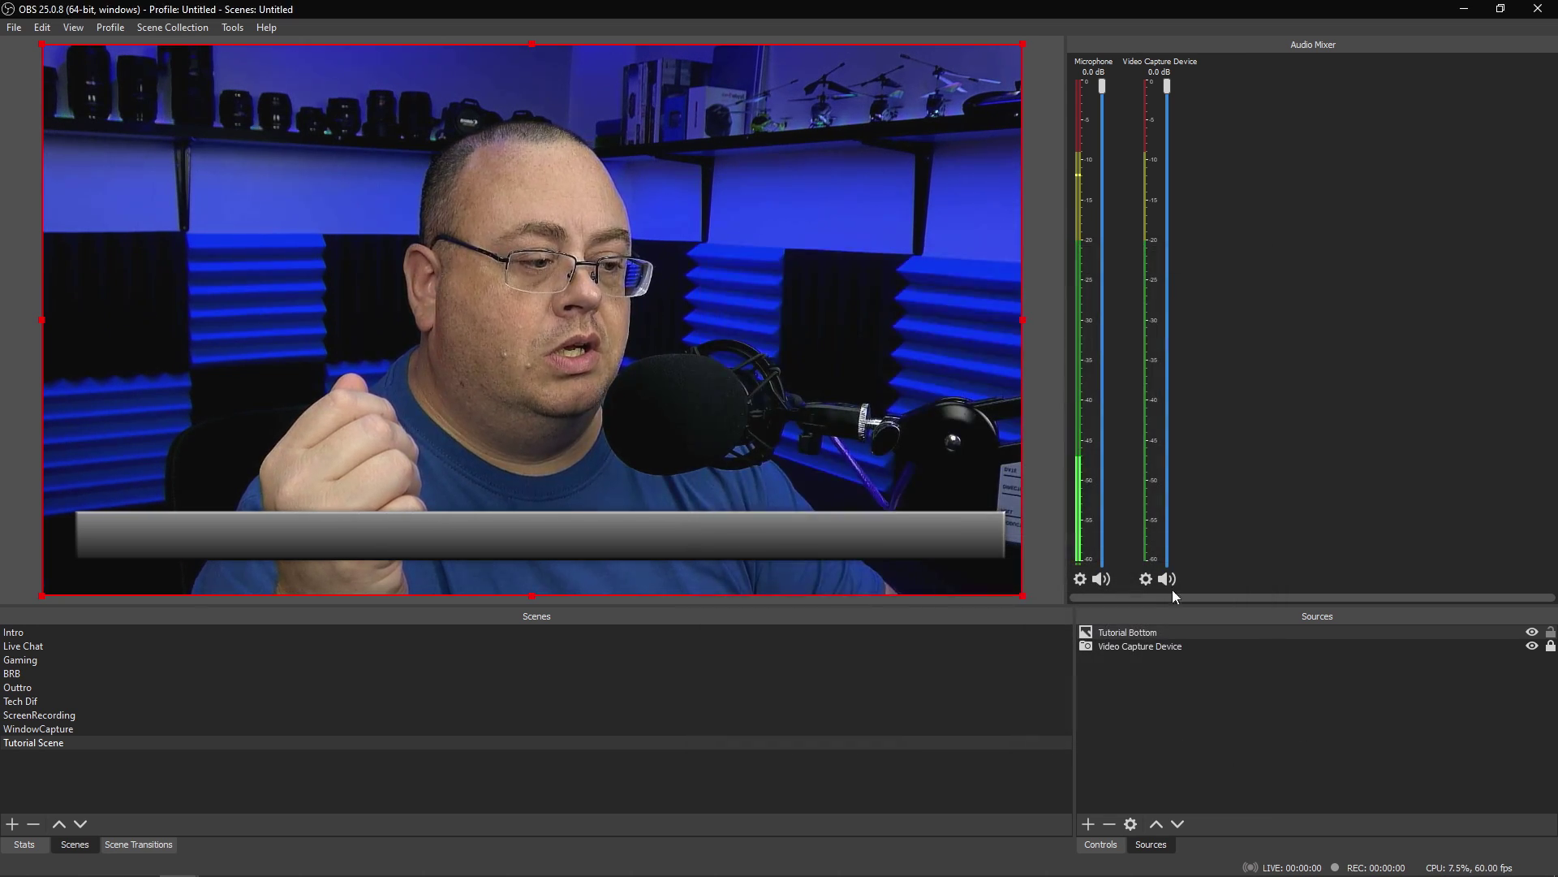
Add a second image source named 'Tutorial Top' loaded with Top.png
left_click(1089, 824)
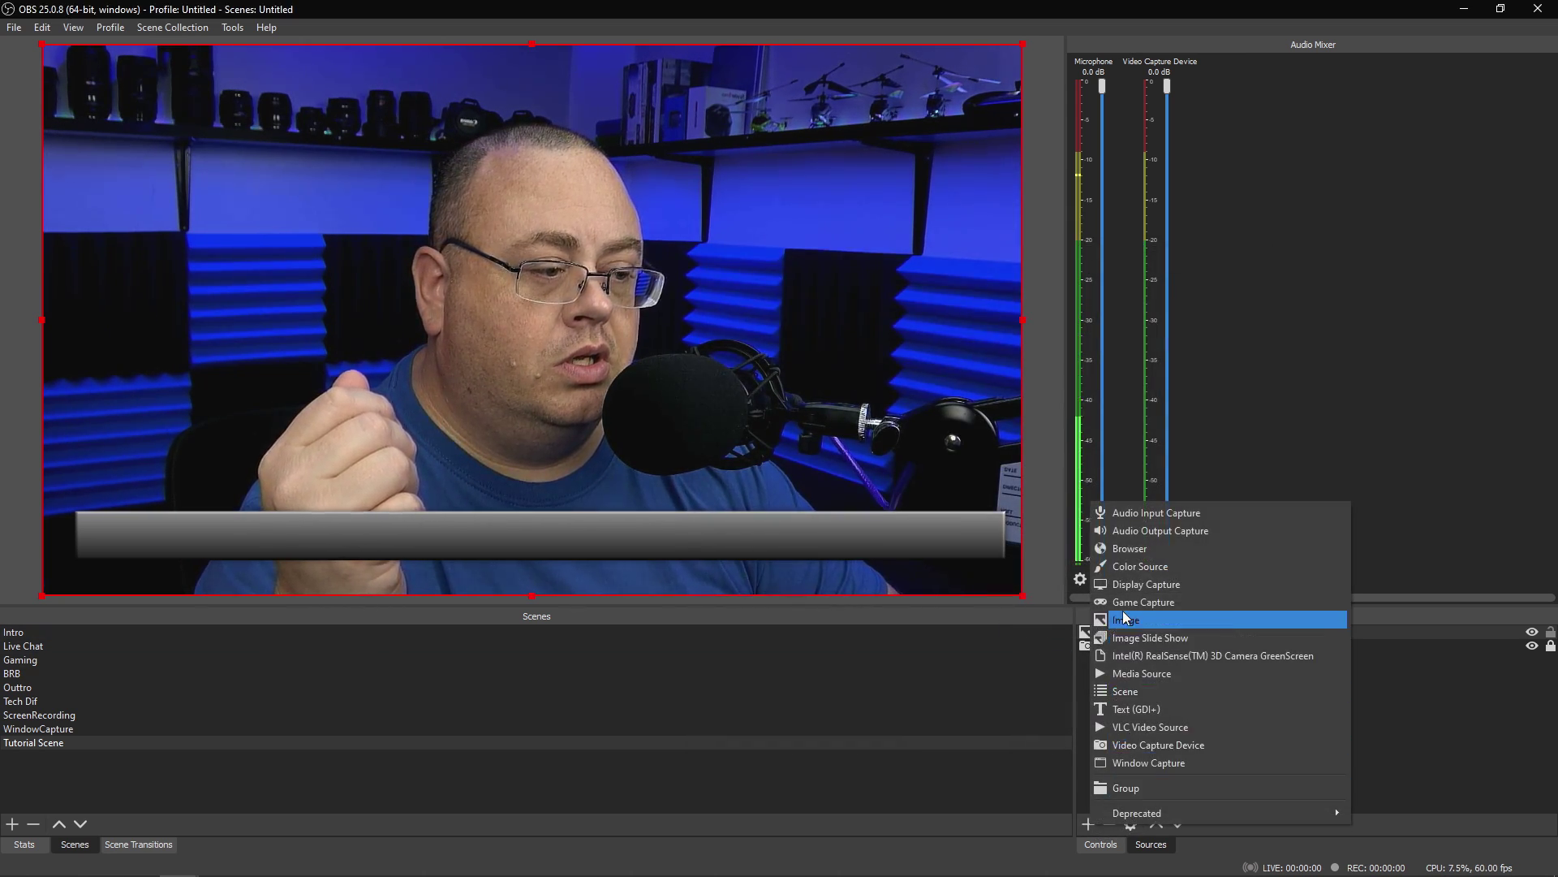
left_click(1146, 620)
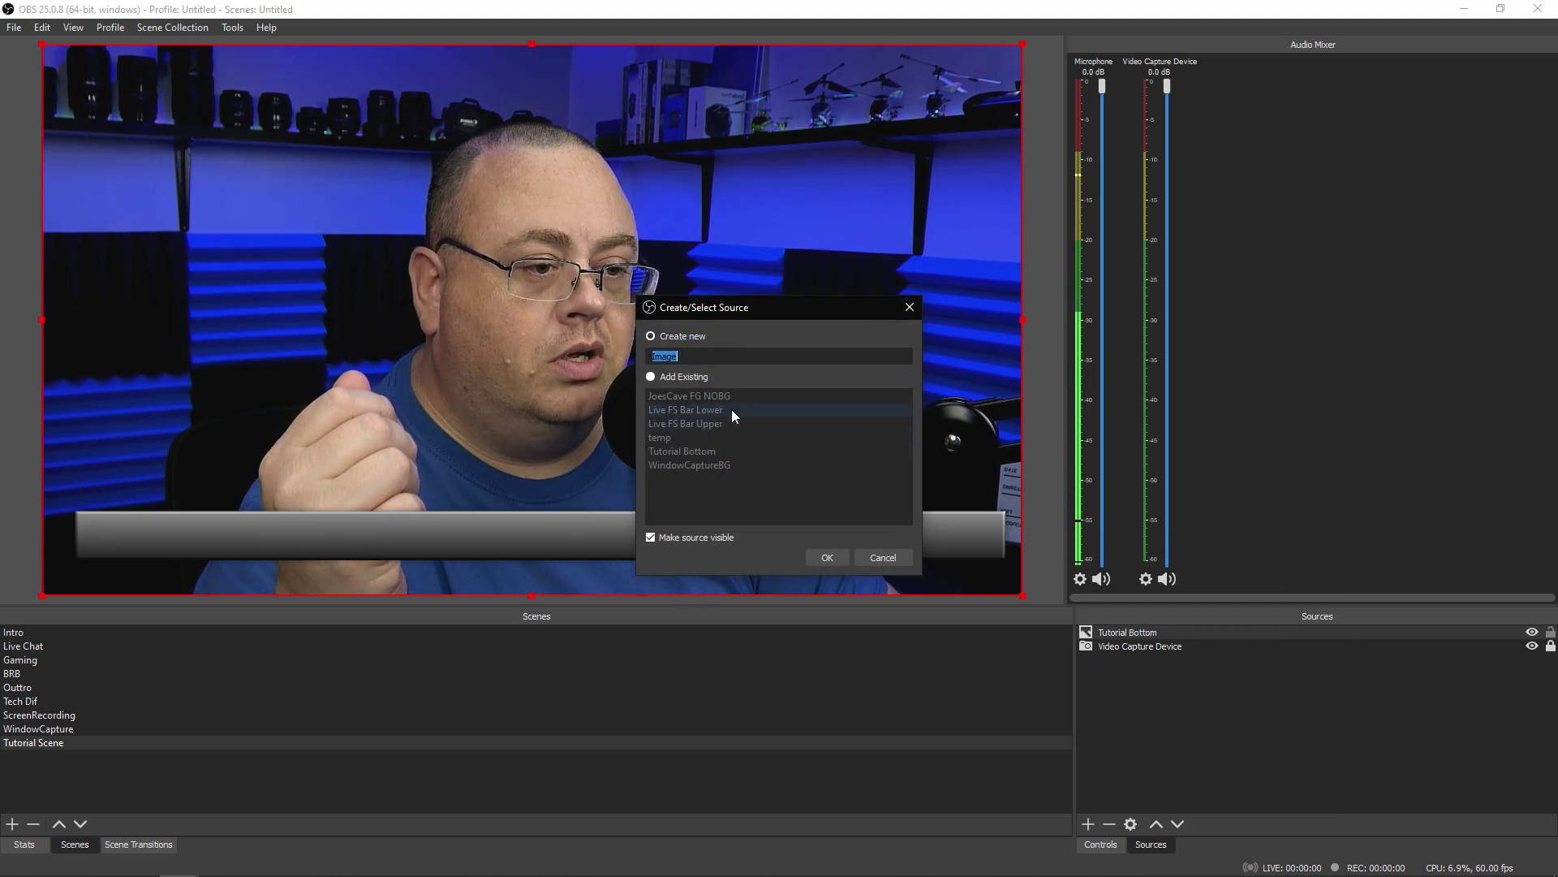
type("Tuto")
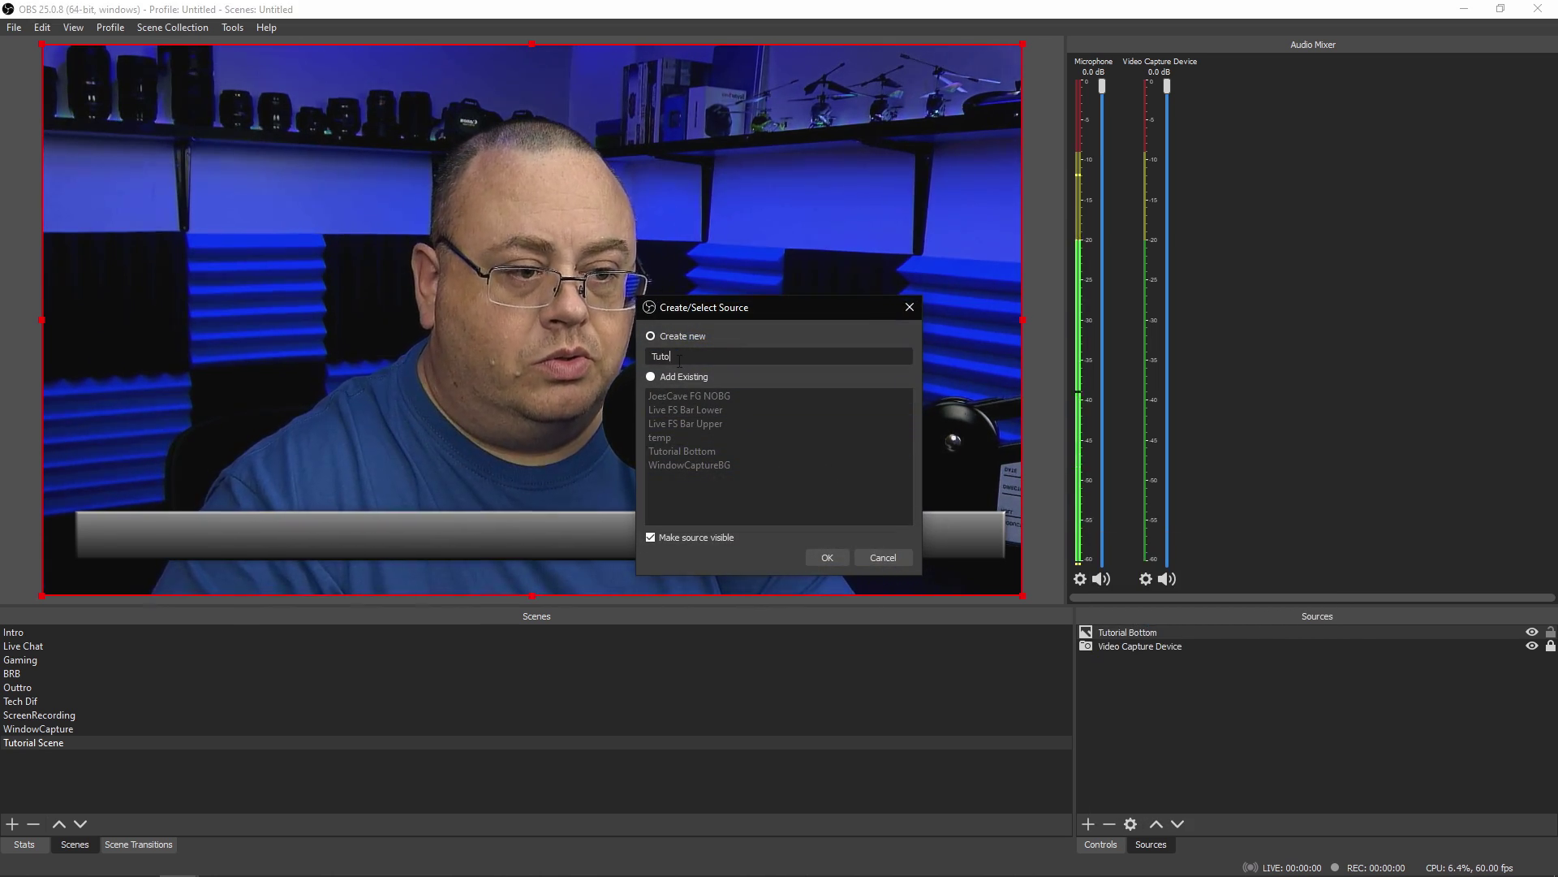
type("rial Top")
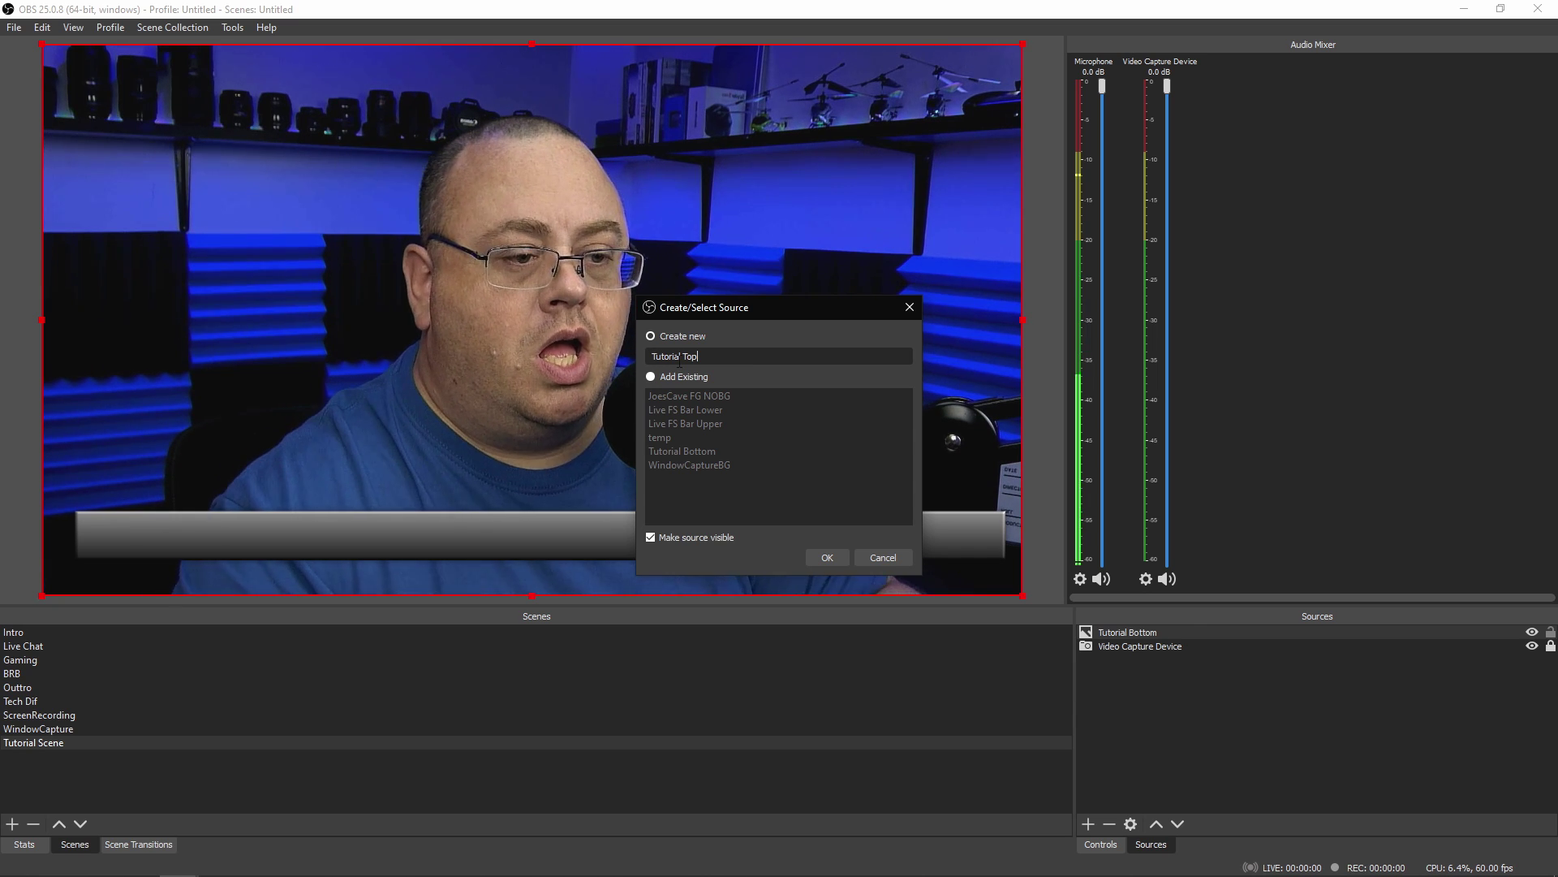
left_click(827, 555)
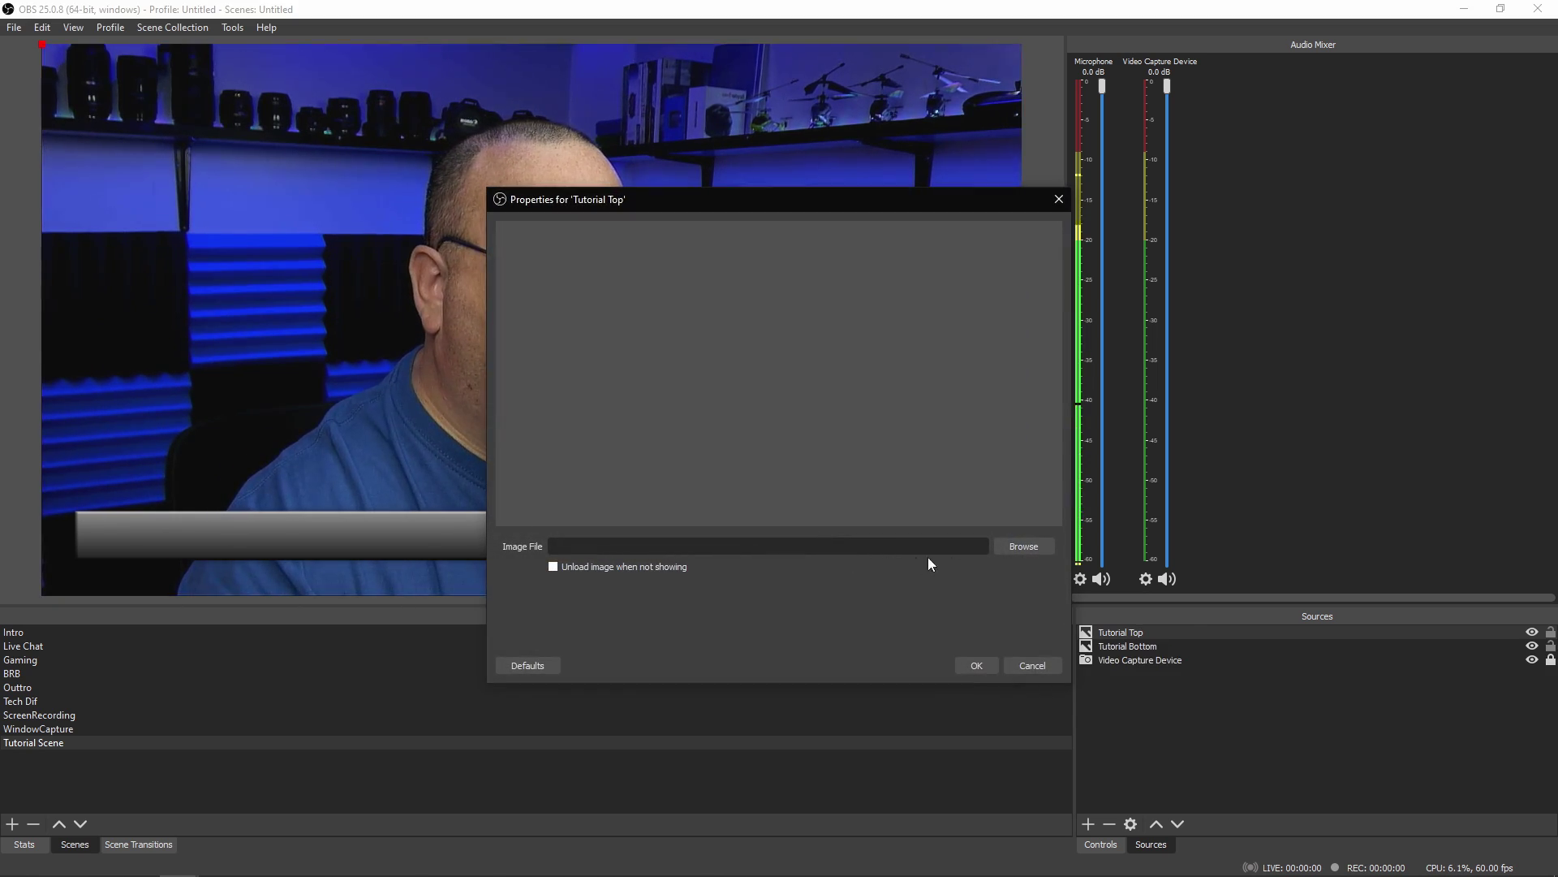
left_click(1024, 546)
left_click(763, 329)
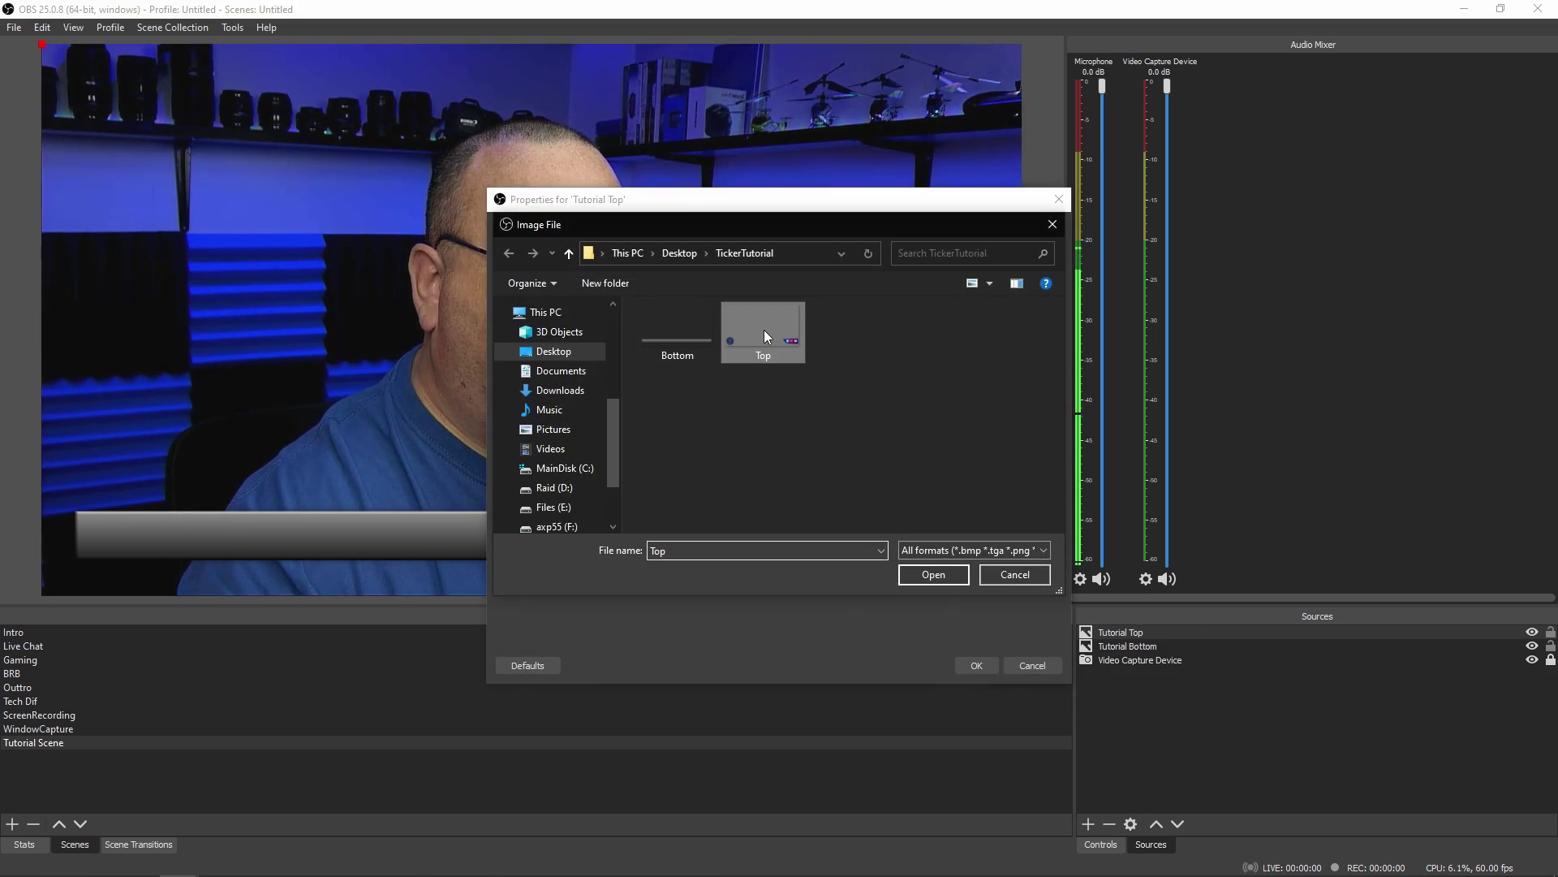
left_click(932, 576)
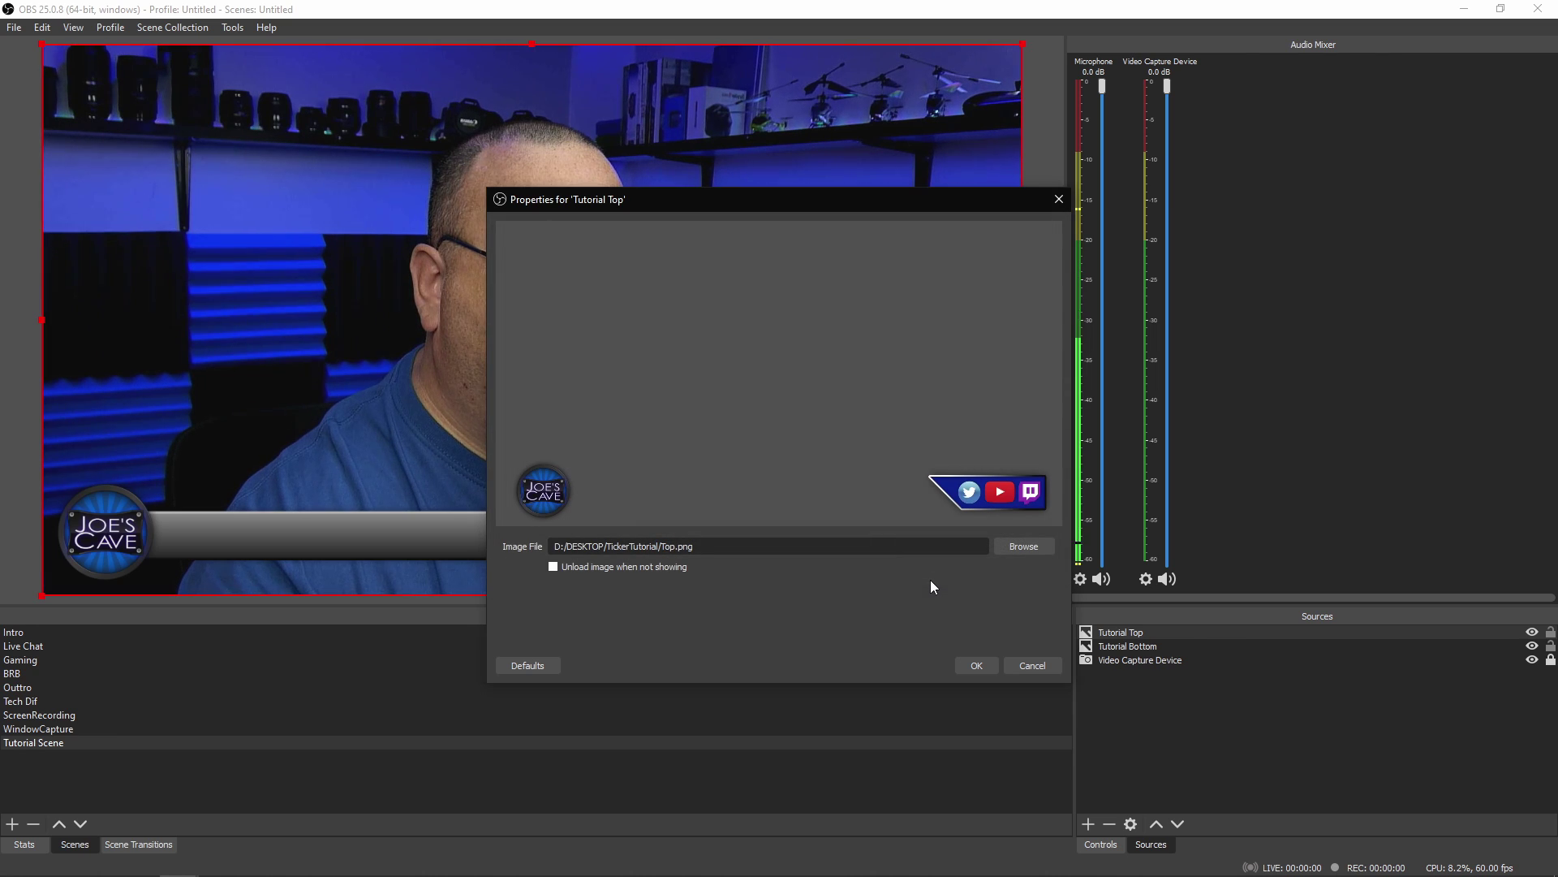
left_click(974, 666)
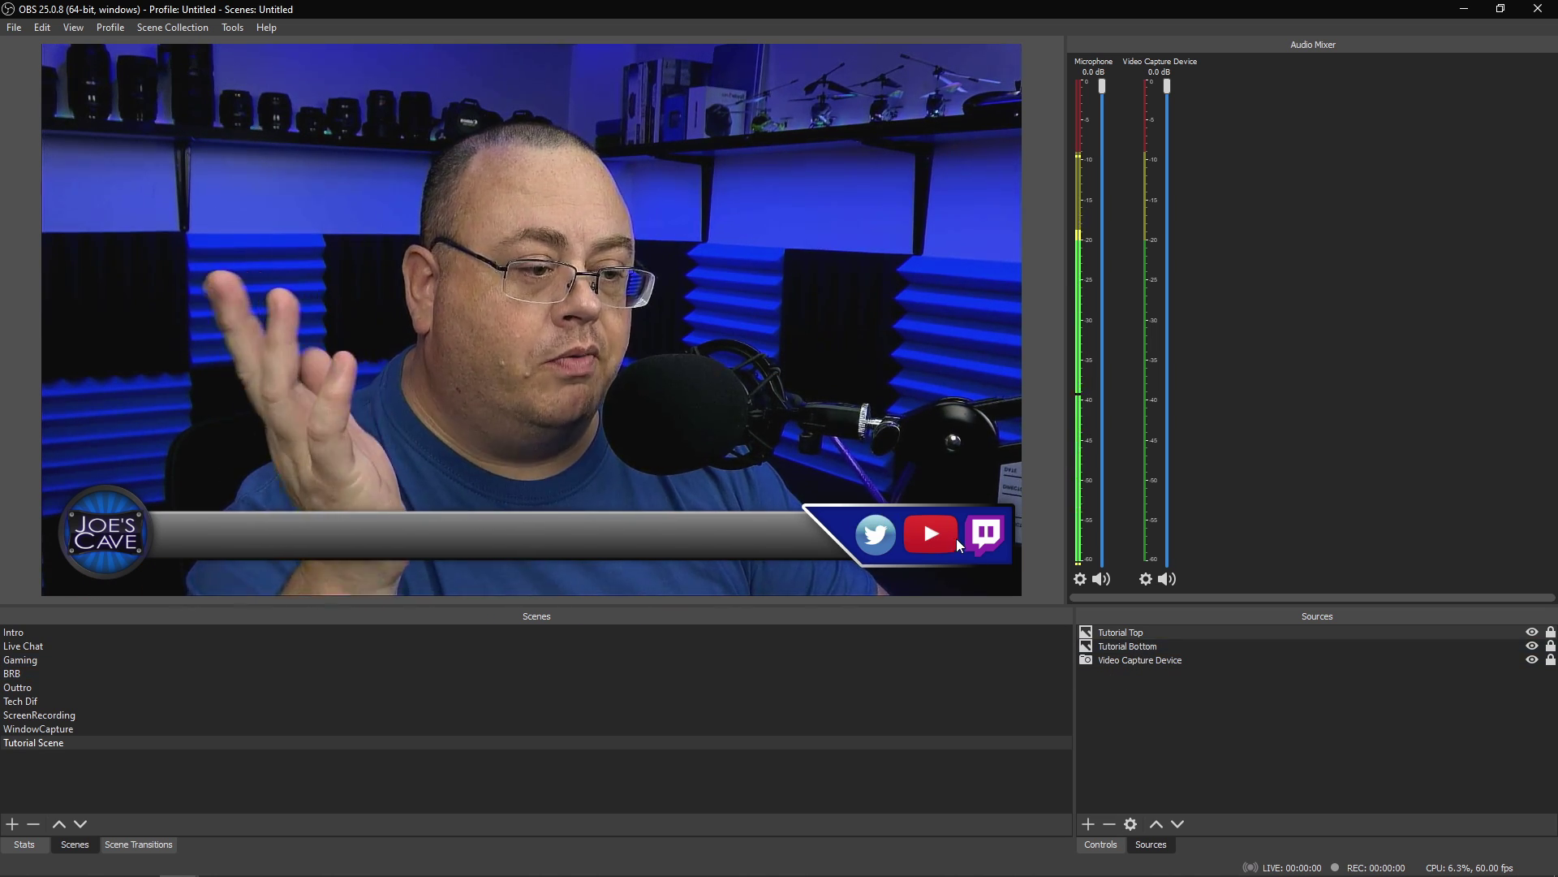
Create a Text (GDI+) source and type 'Welcome To Joe's Cave - Make Sure … Twitch & YouTube.. -'
left_click(1088, 824)
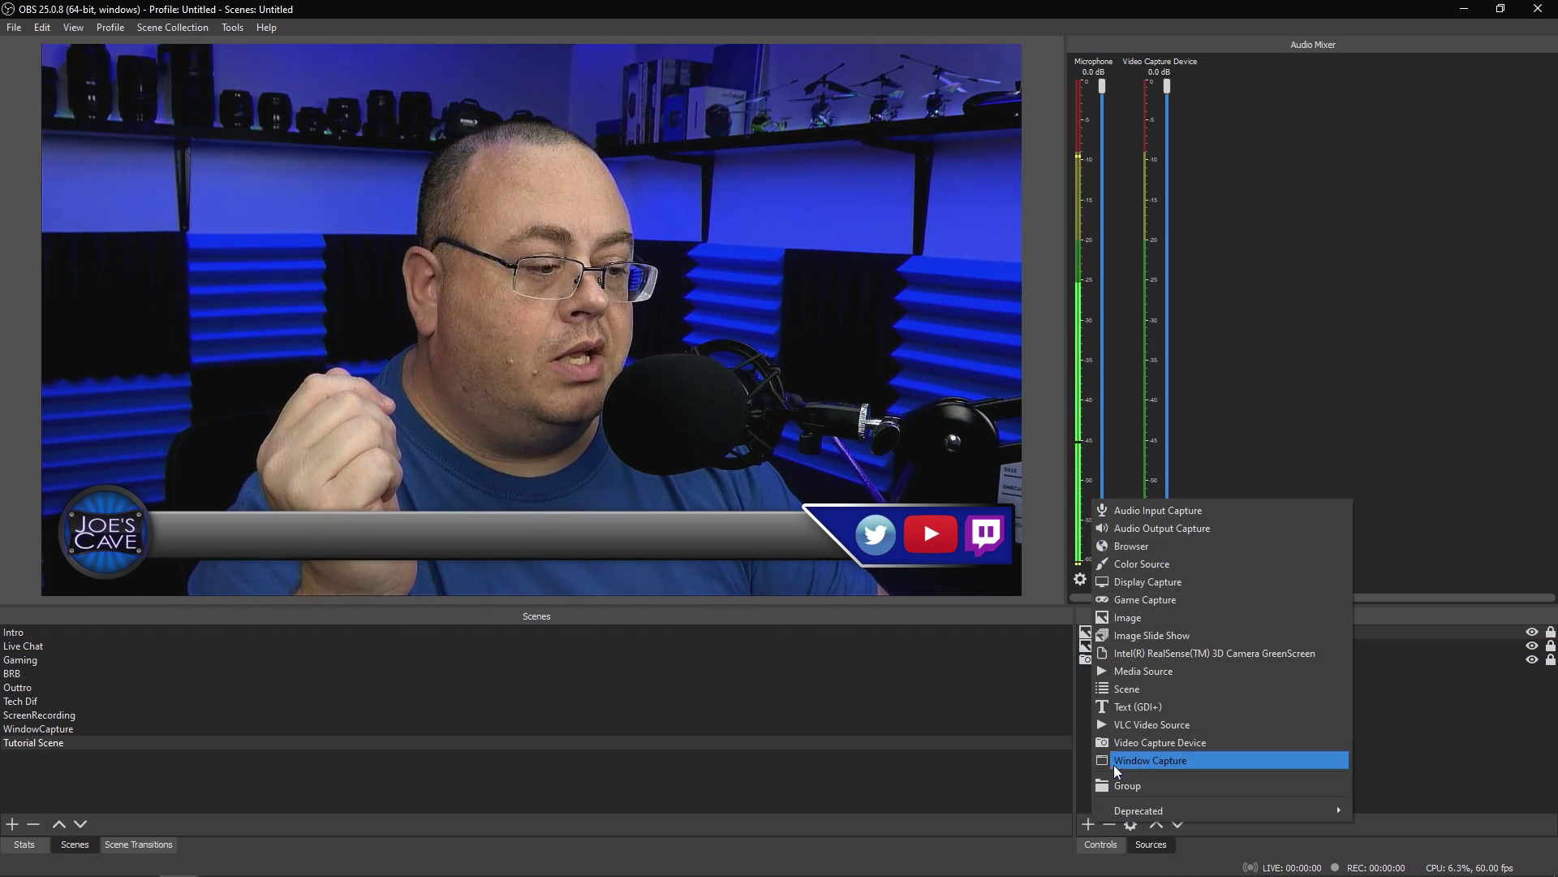
left_click(1123, 707)
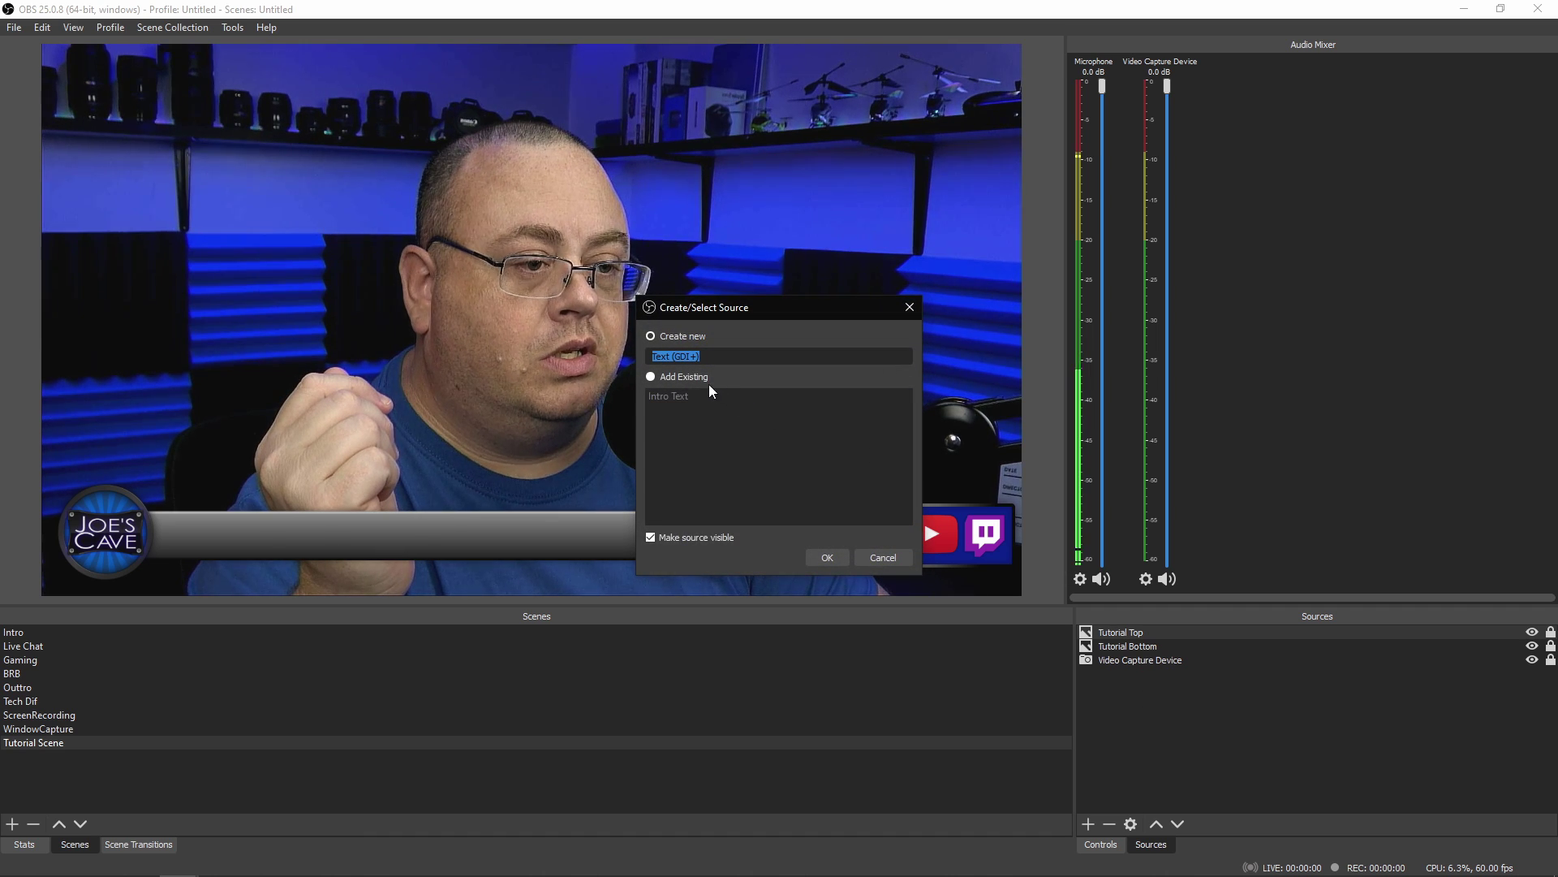
left_click(824, 557)
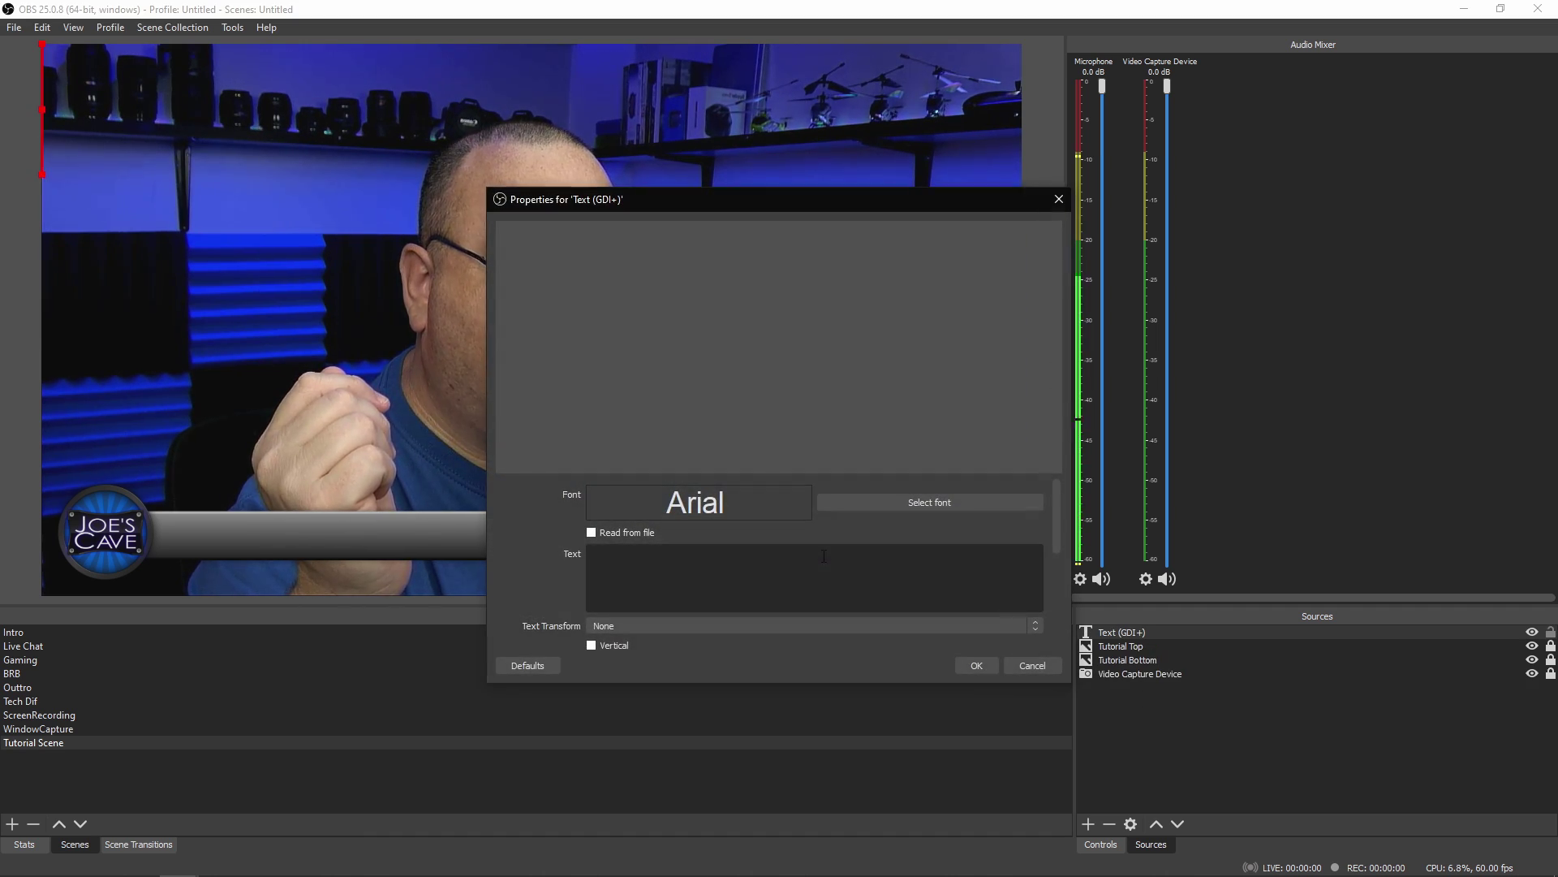
left_click(624, 560)
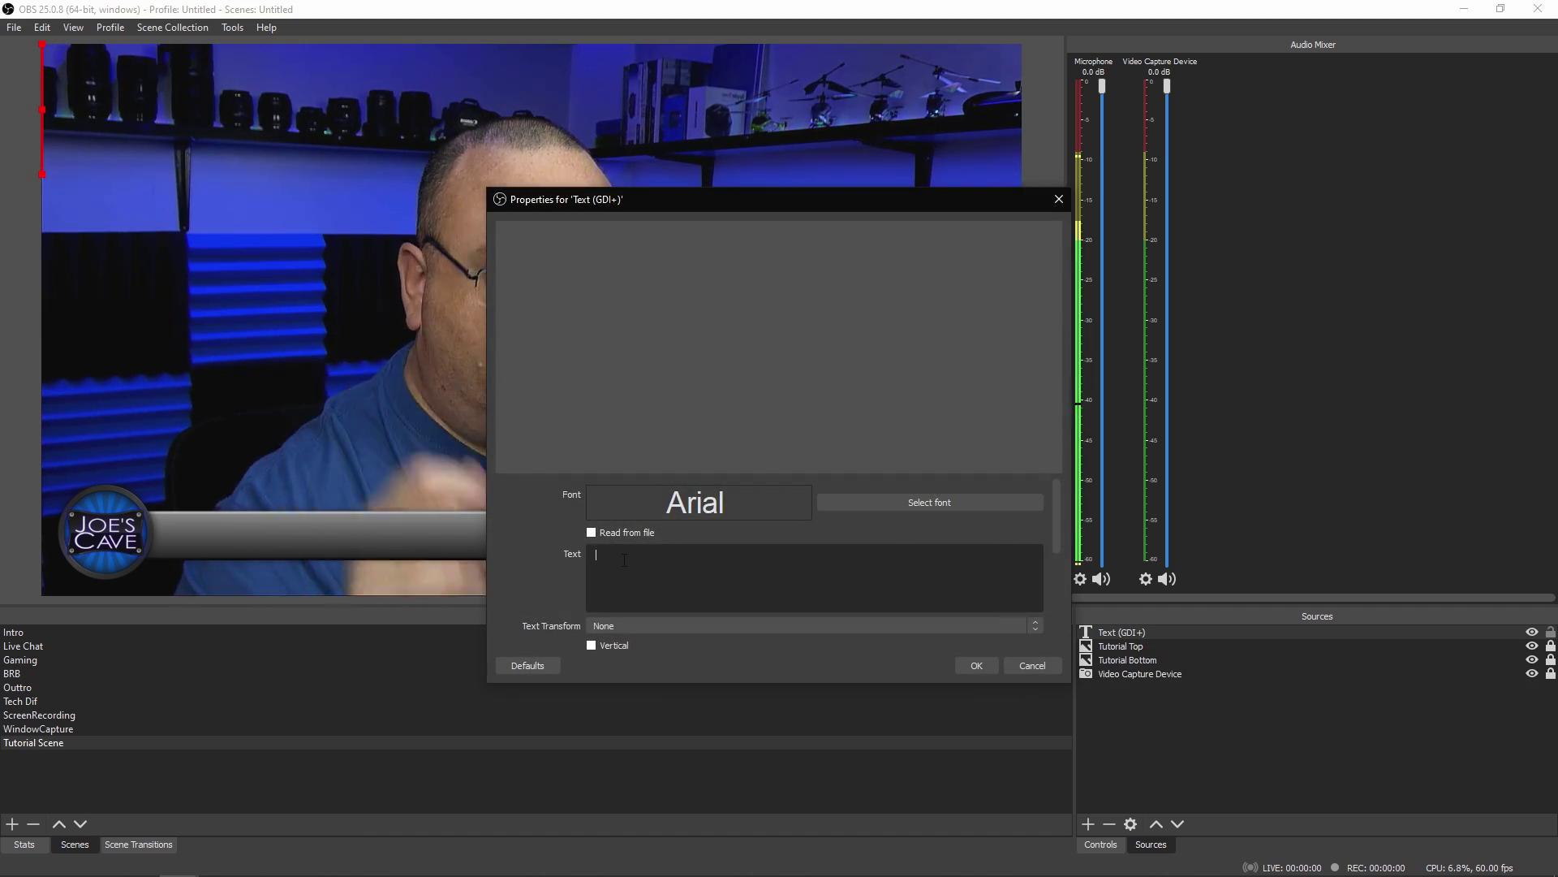
type("Wel")
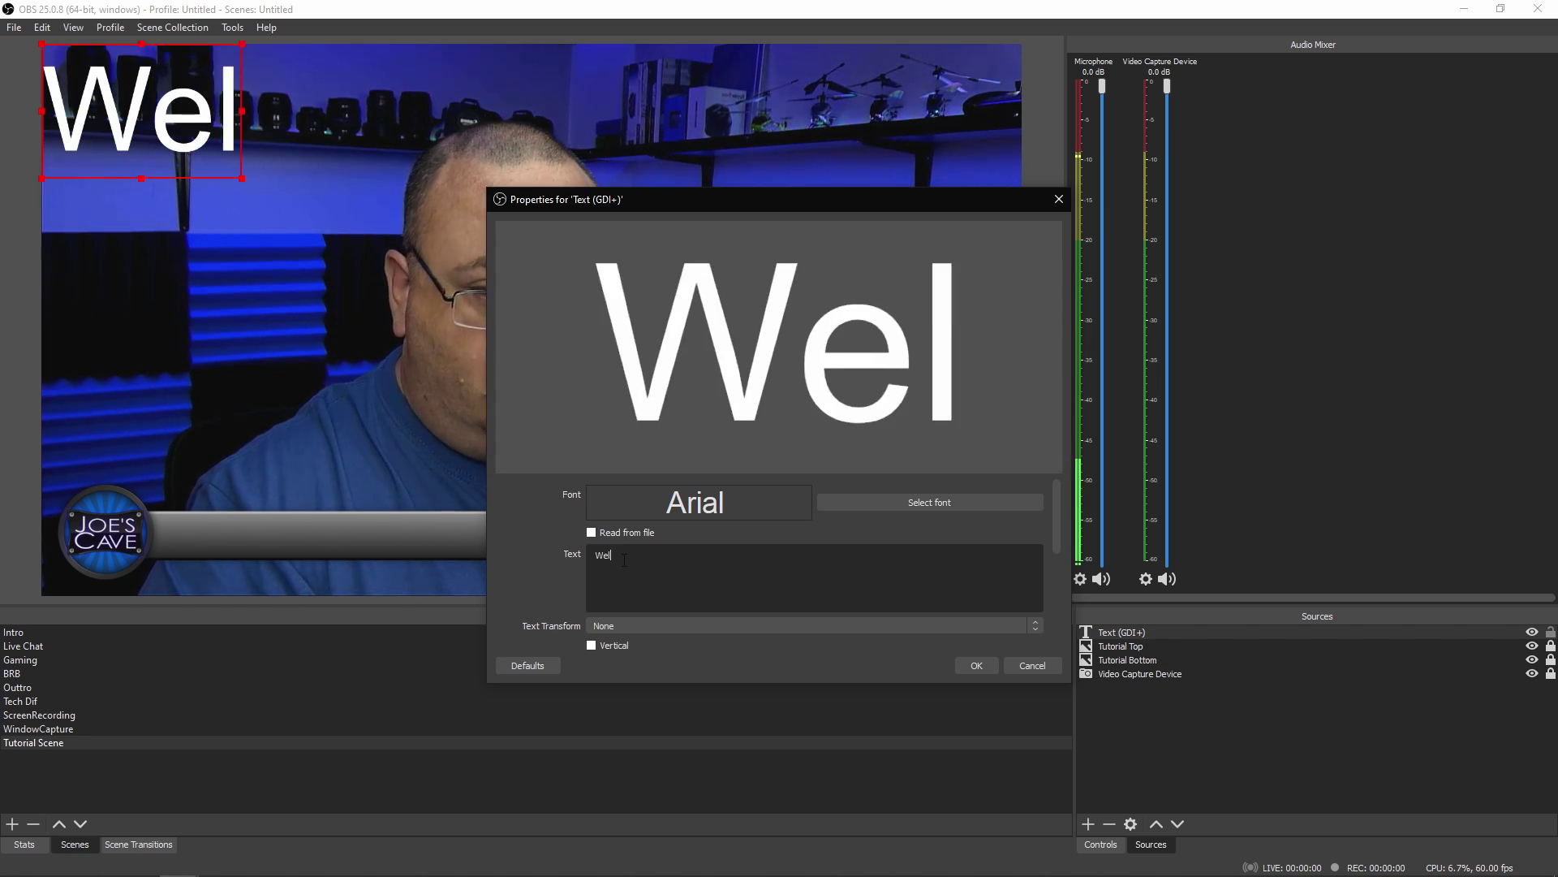
type("come To Jo")
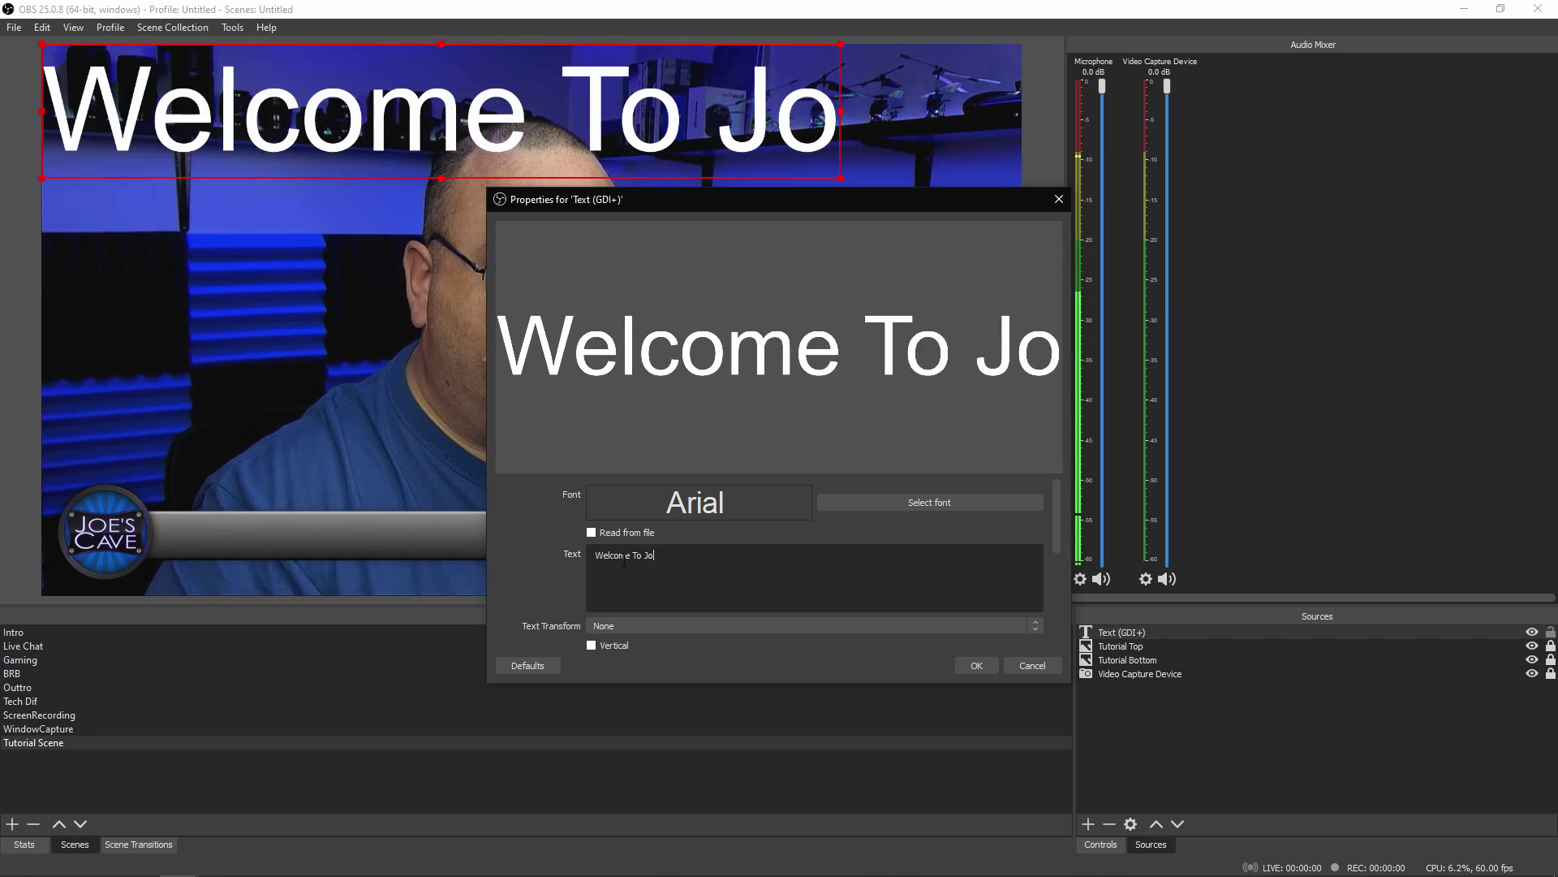
type("e's Caver")
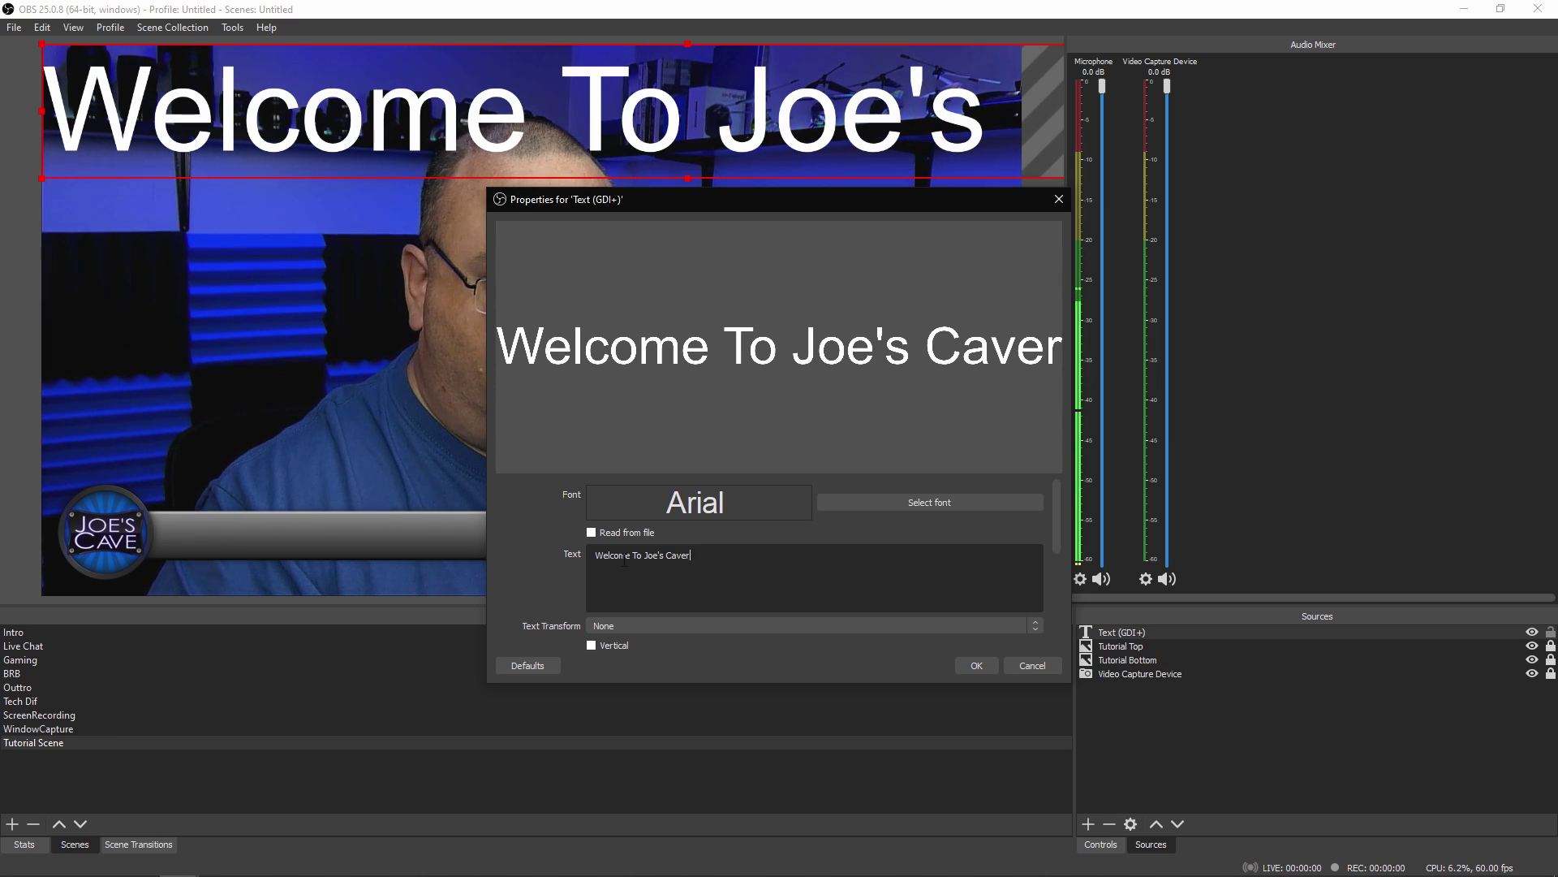
key("BackSpace")
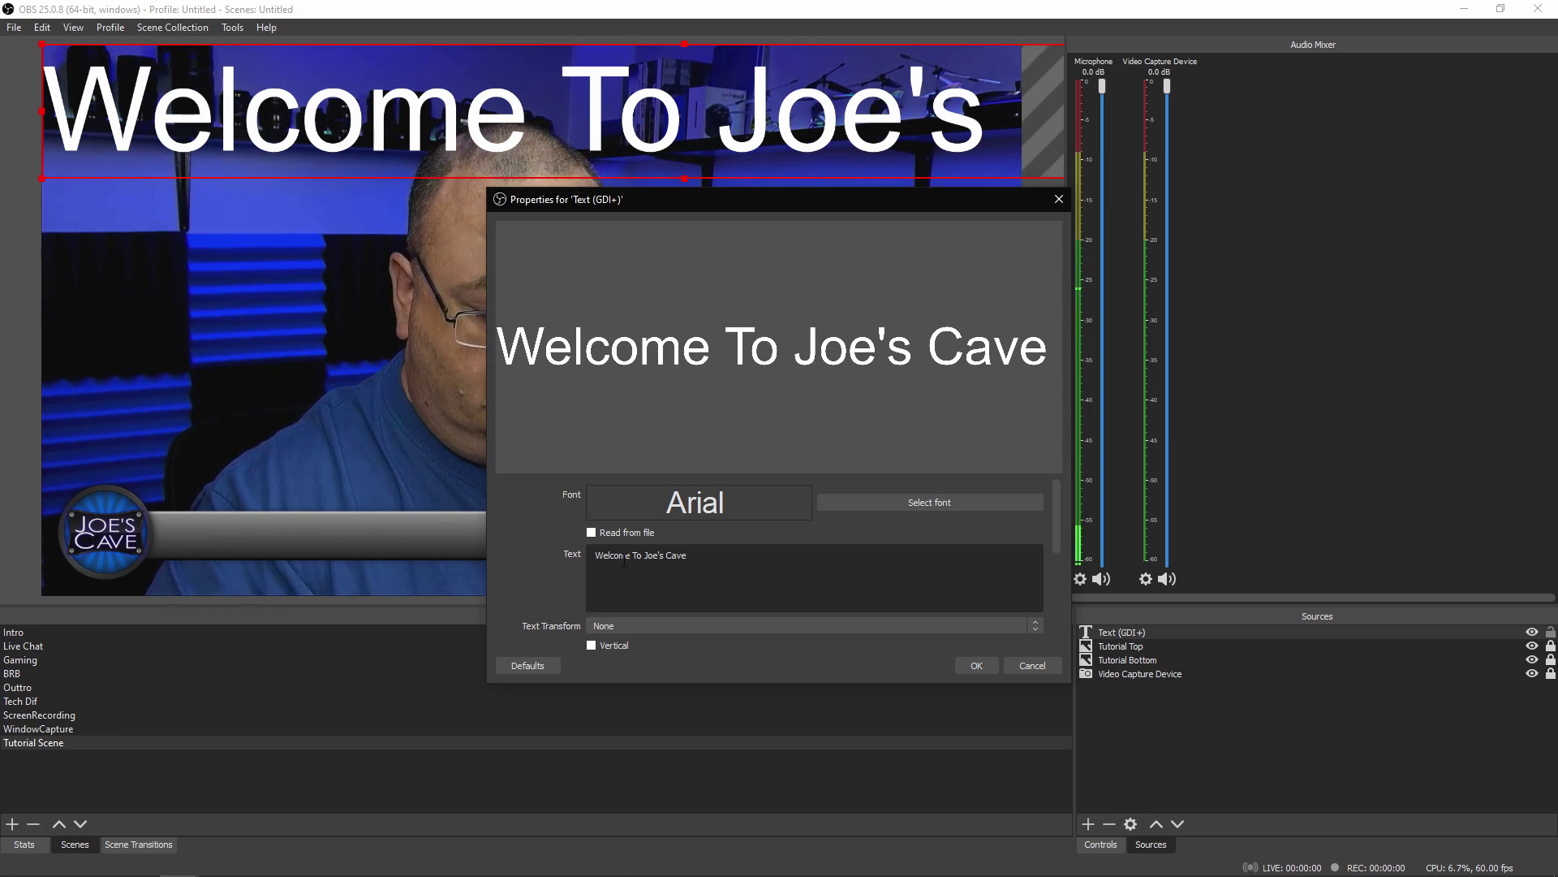
type("- Make Sure To Follow Us")
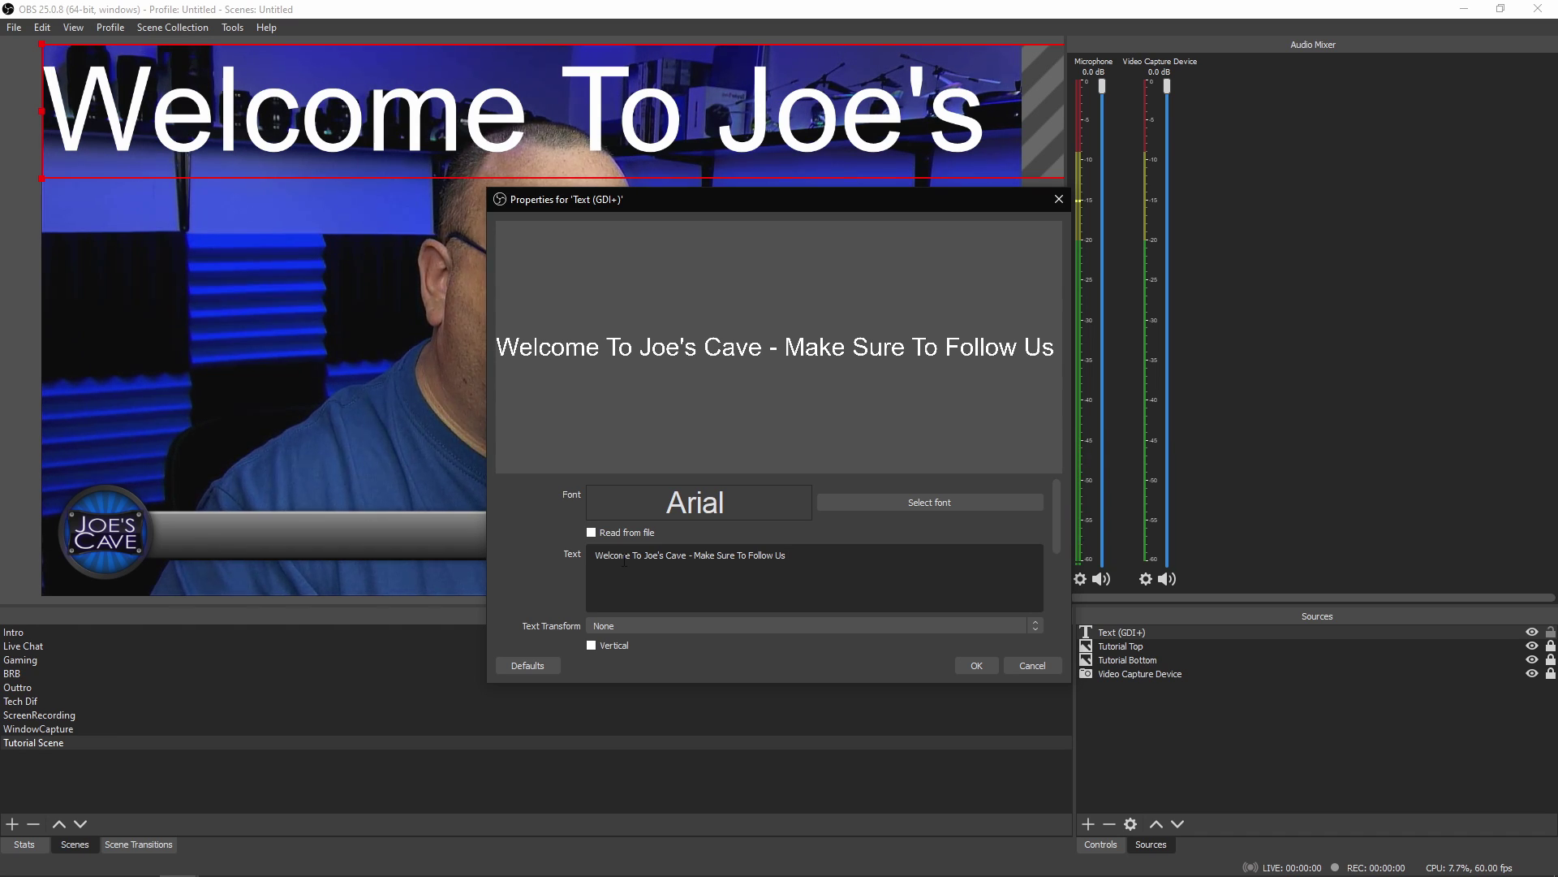
type("Twitter and Dont Miss")
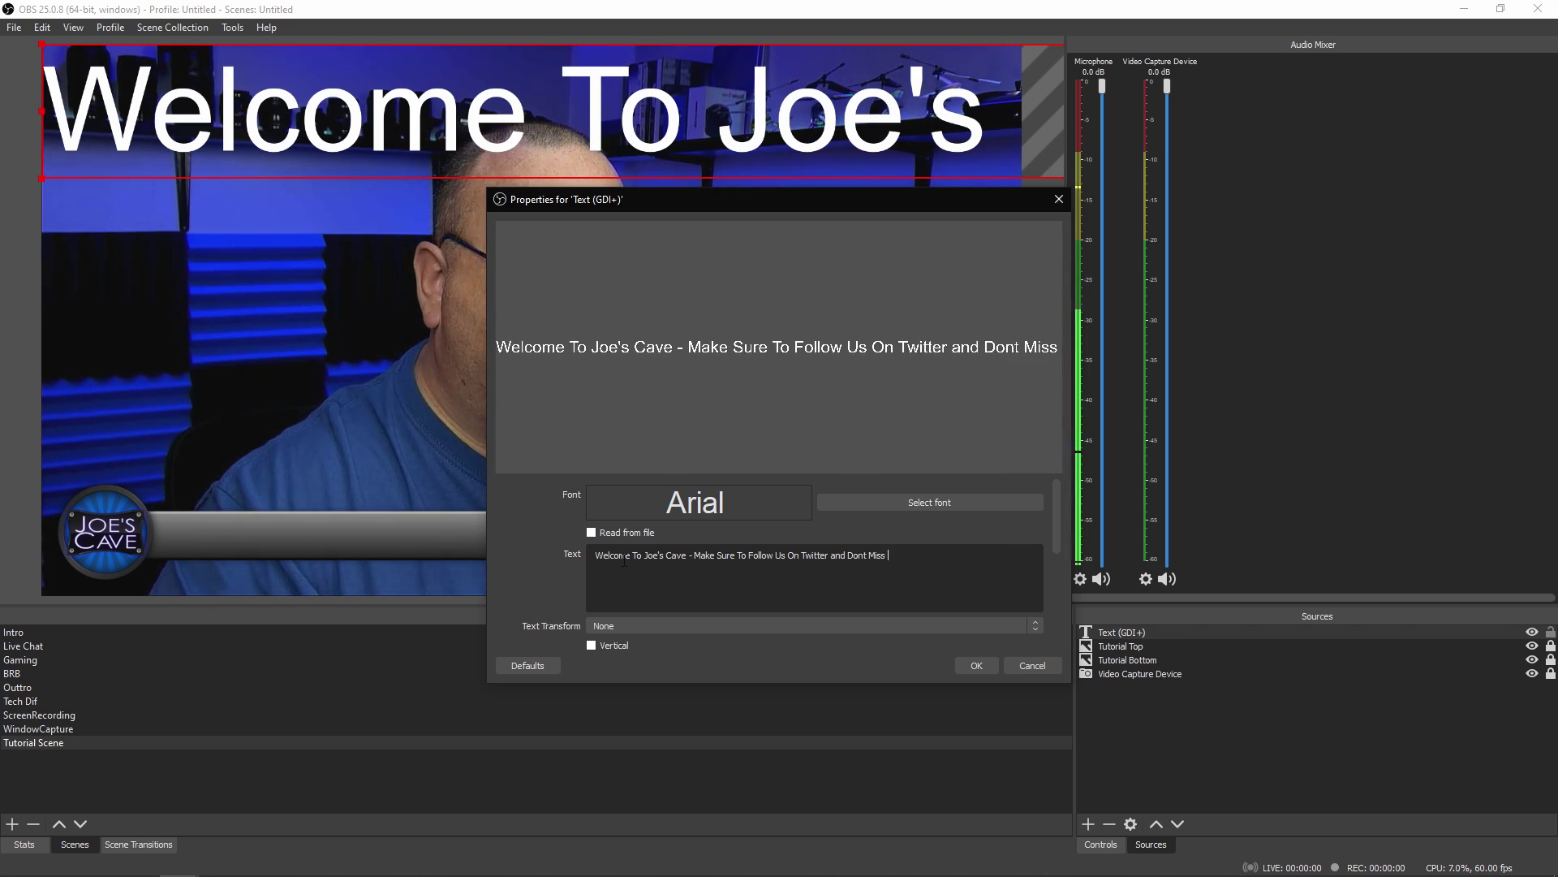
type(" Us On ")
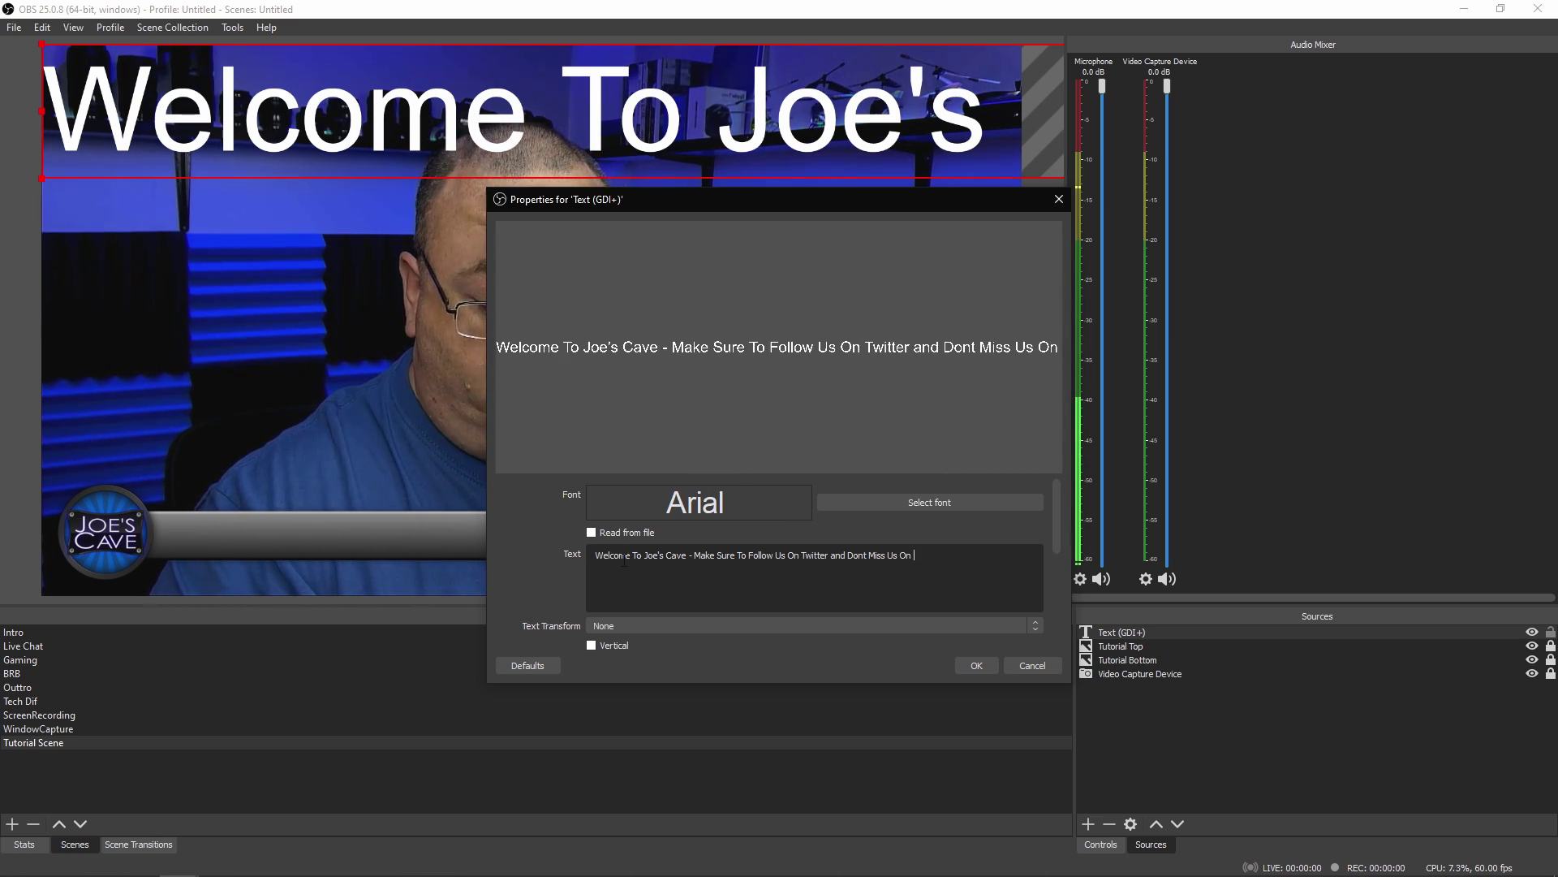
type("Twitch ")
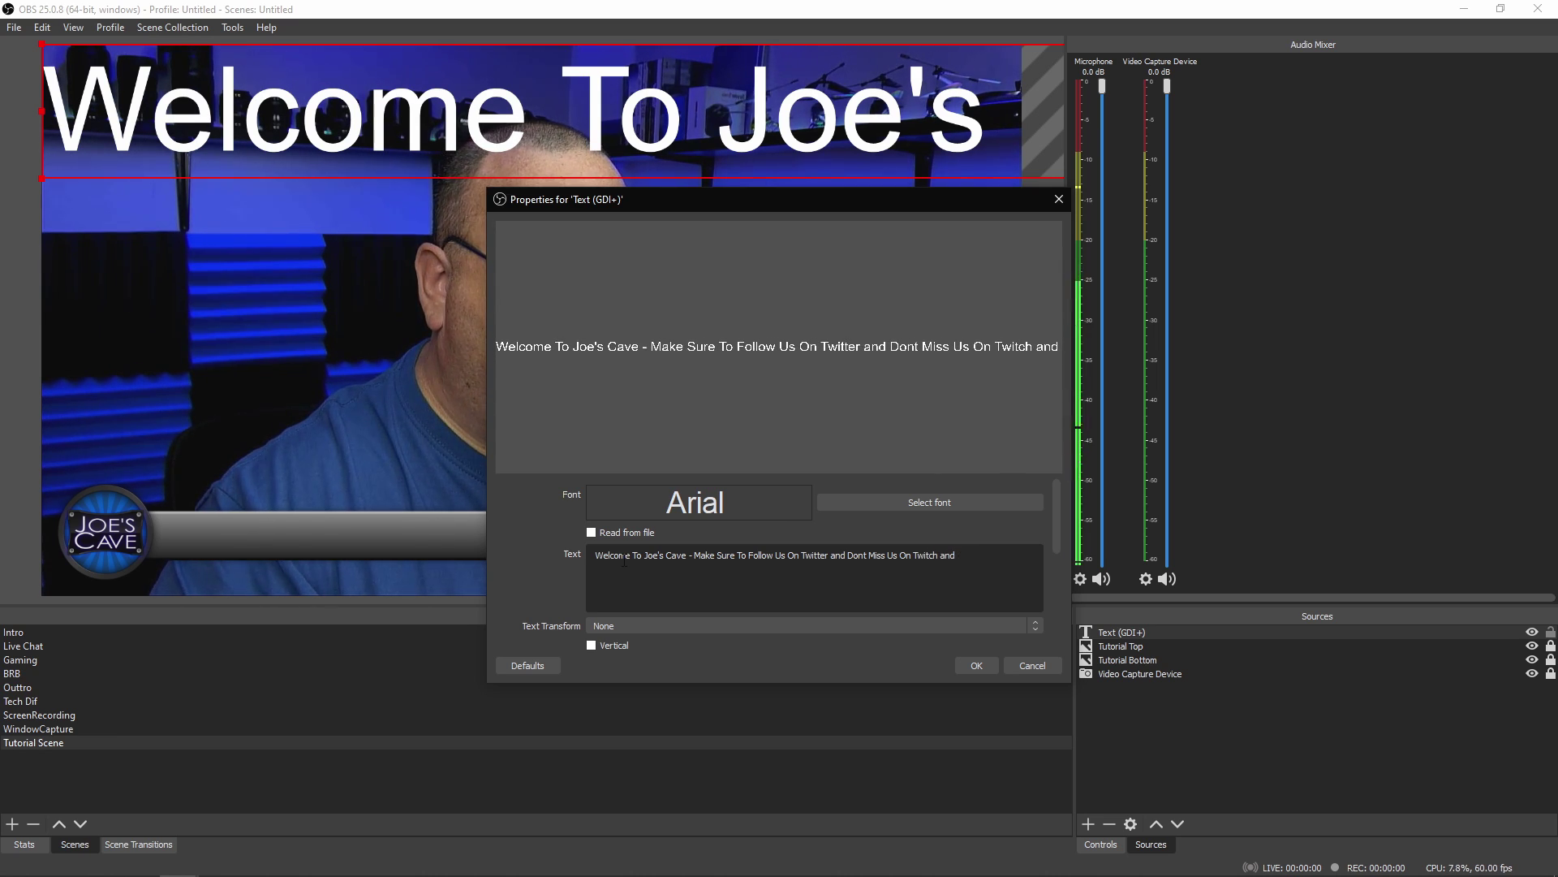
type("& YouTube..")
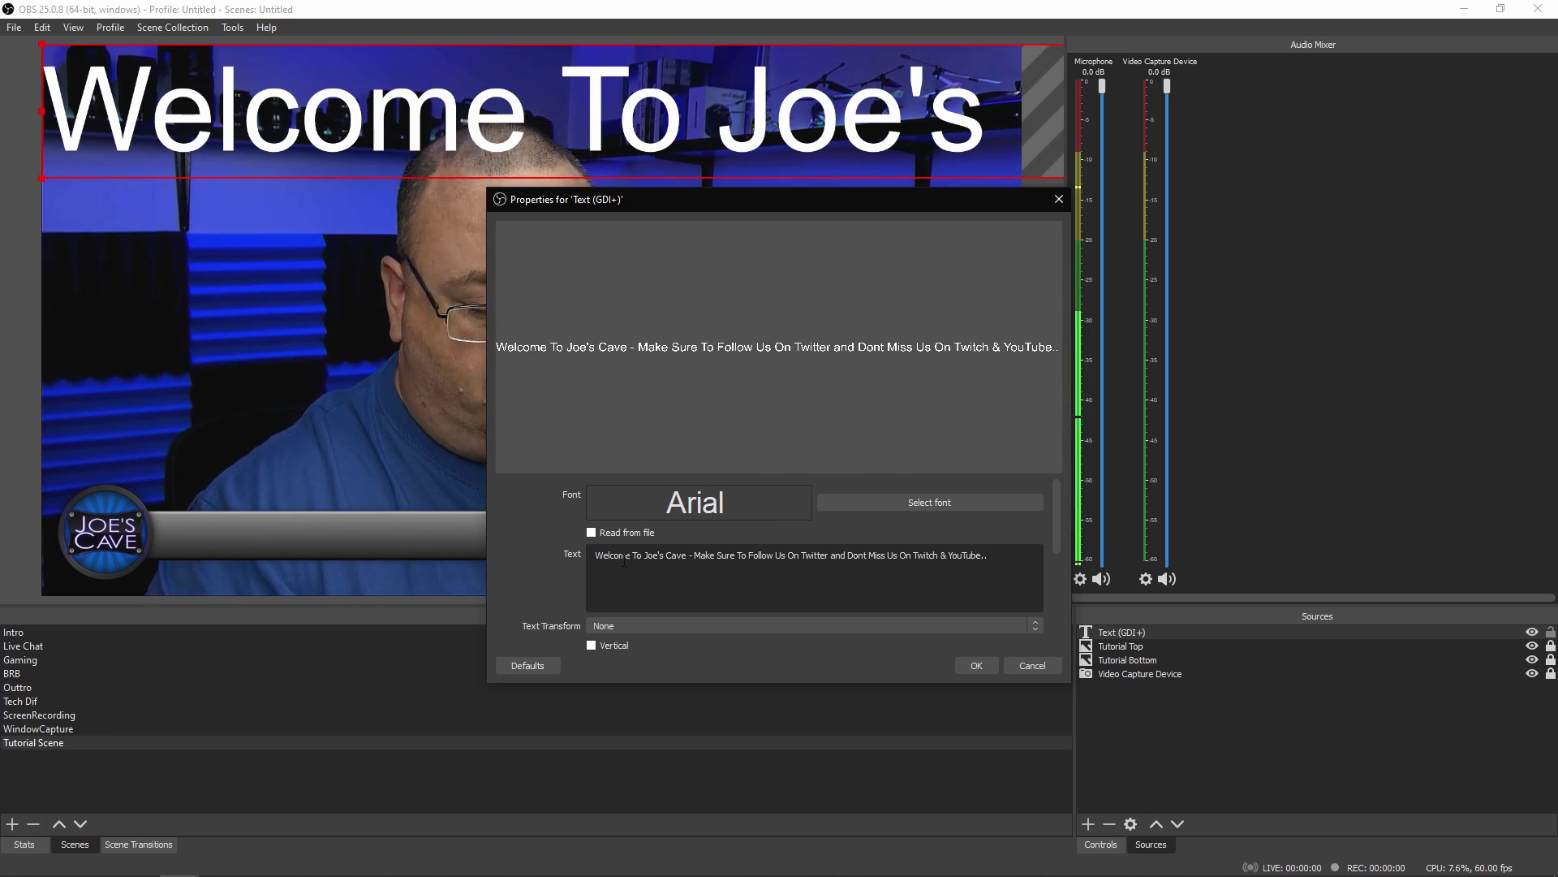
type(" -")
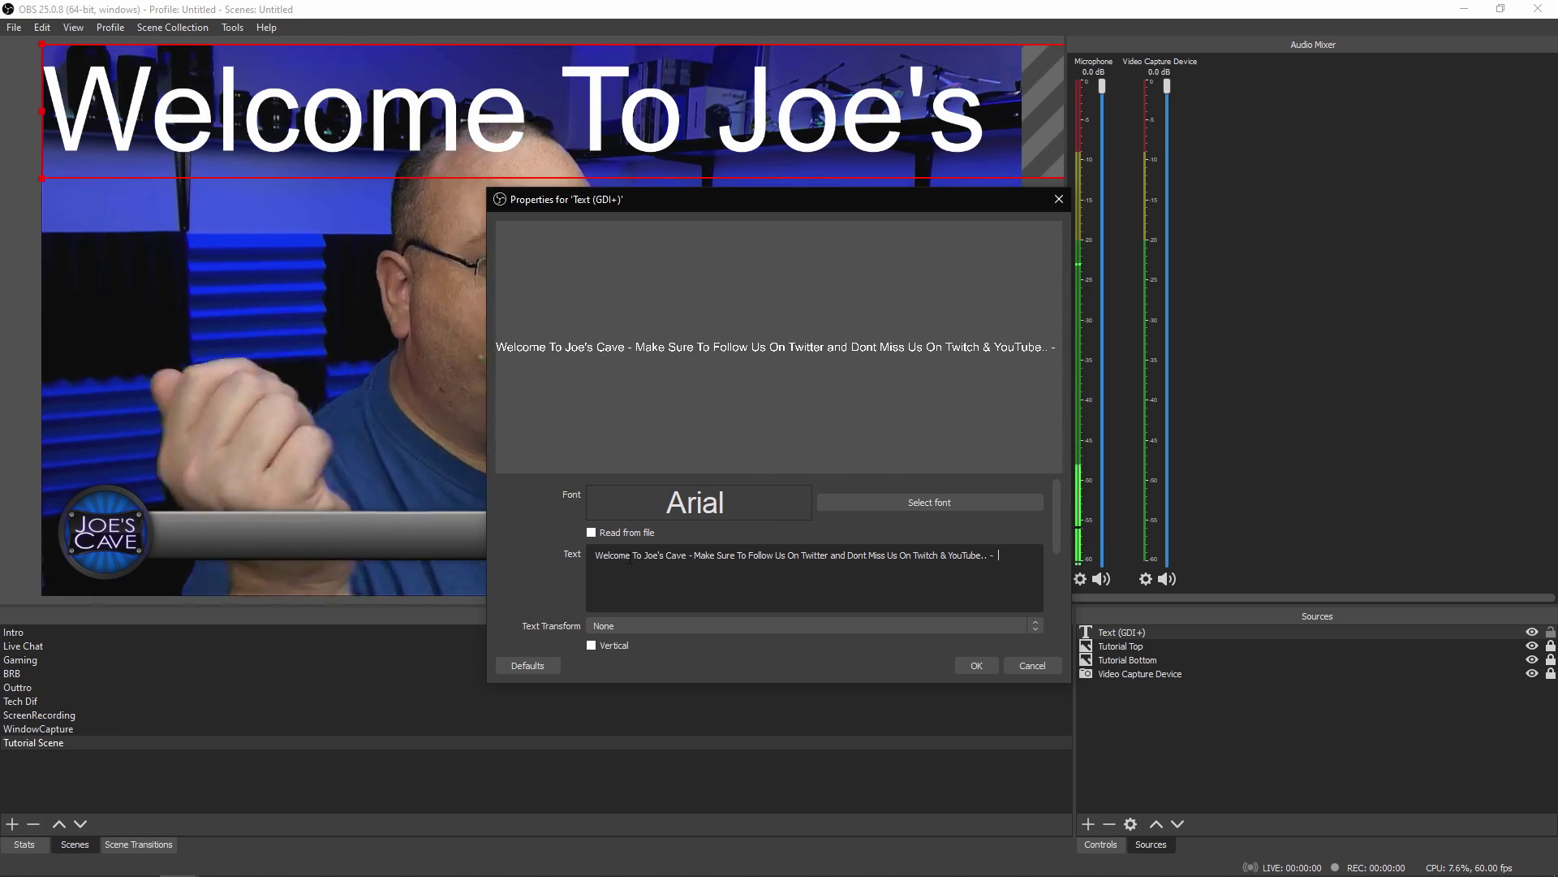
Set the text's font to Arial Regular at size 72
left_click(909, 503)
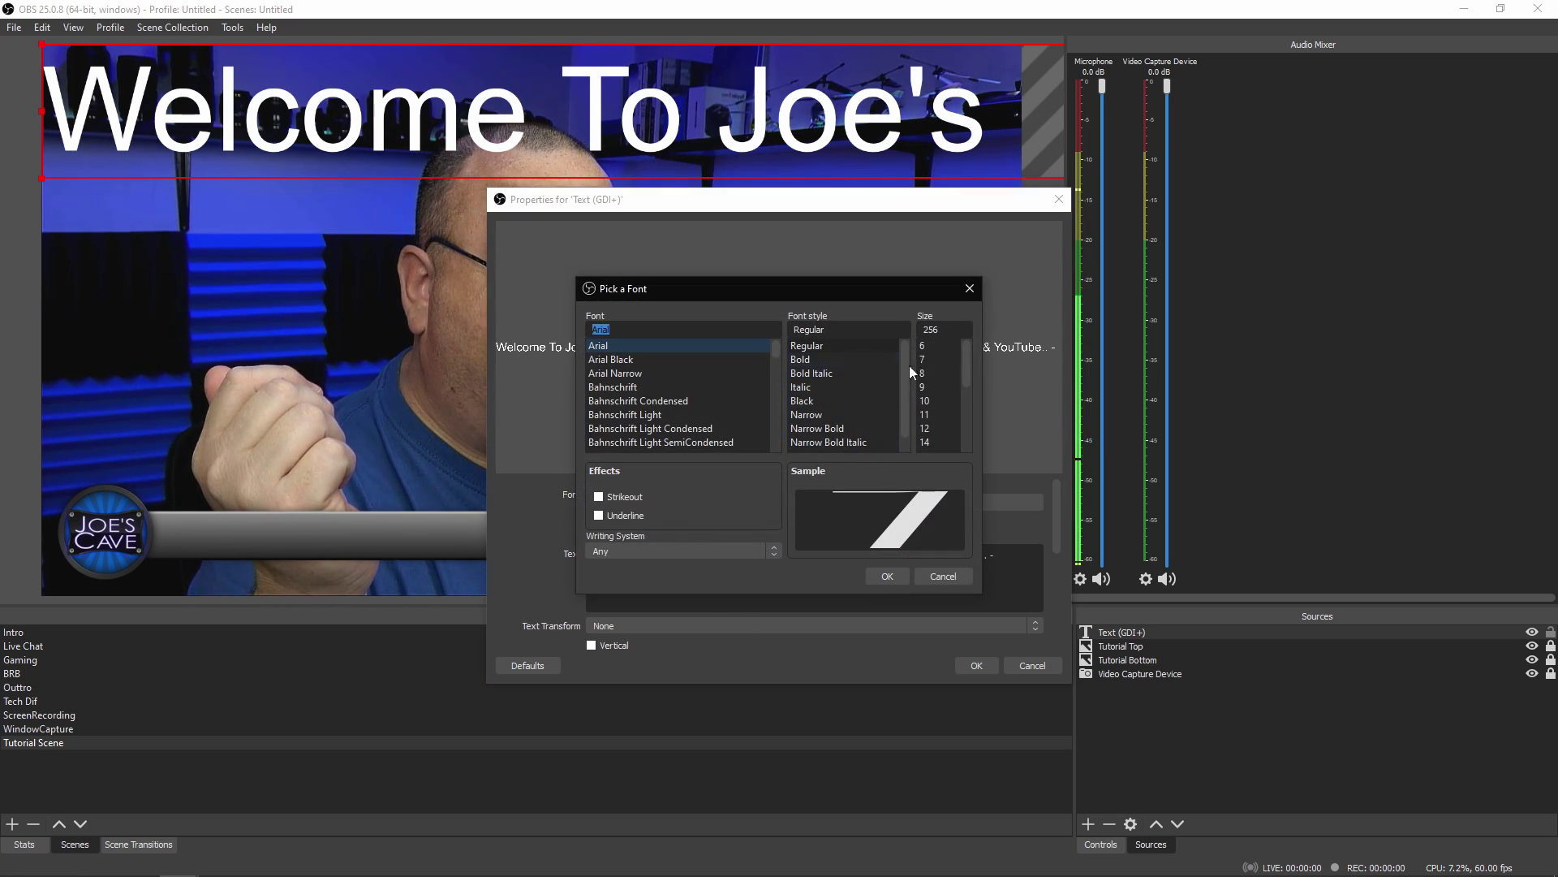
scroll(942, 430, "down", 4)
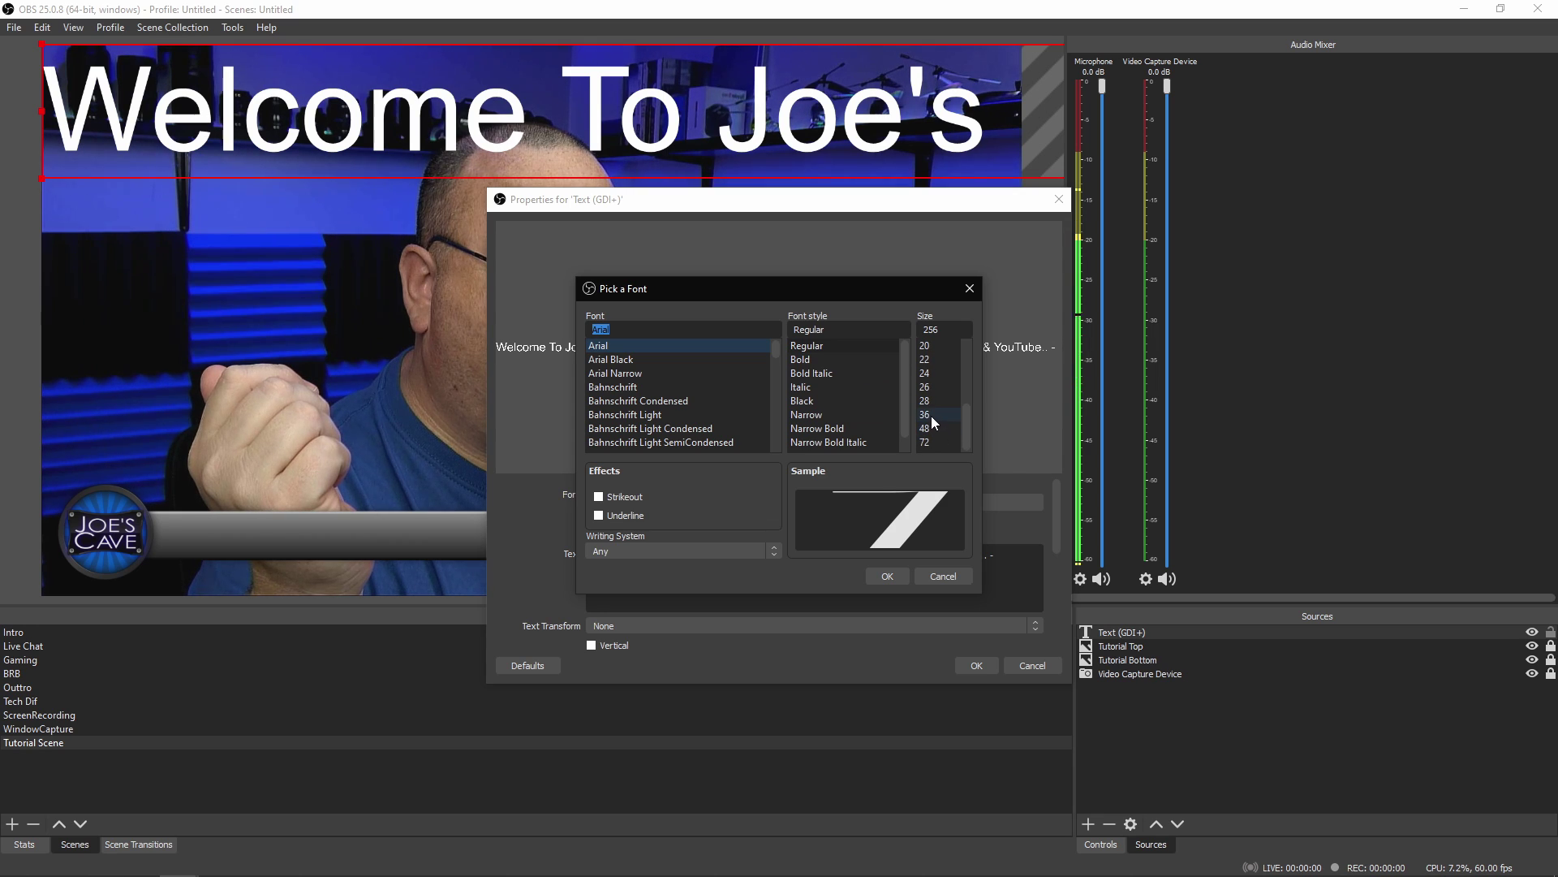
left_click(930, 413)
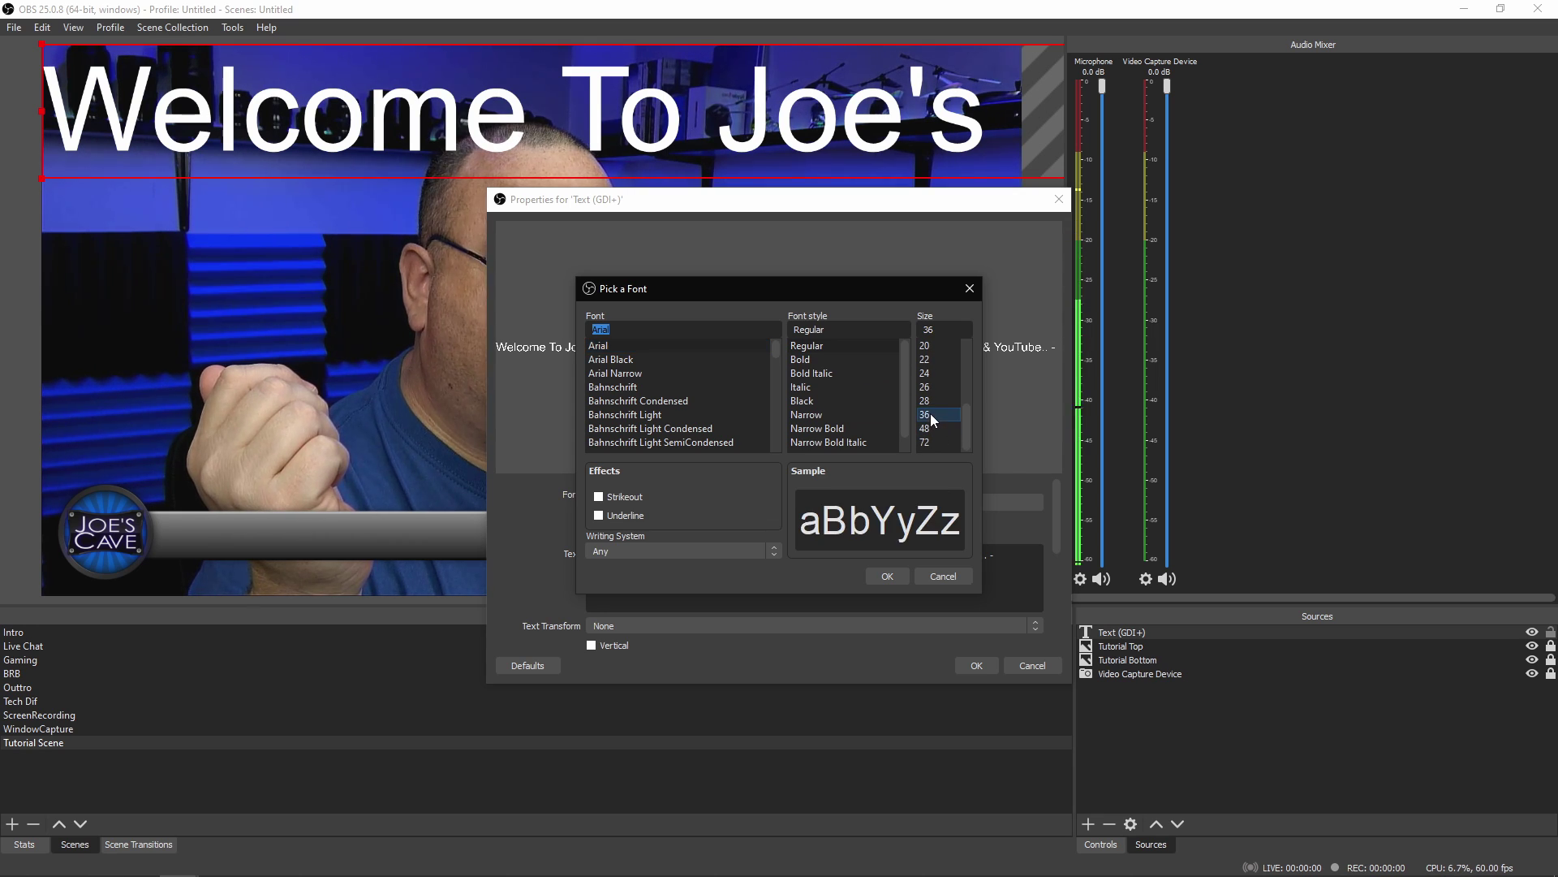
left_click(889, 577)
left_click(950, 501)
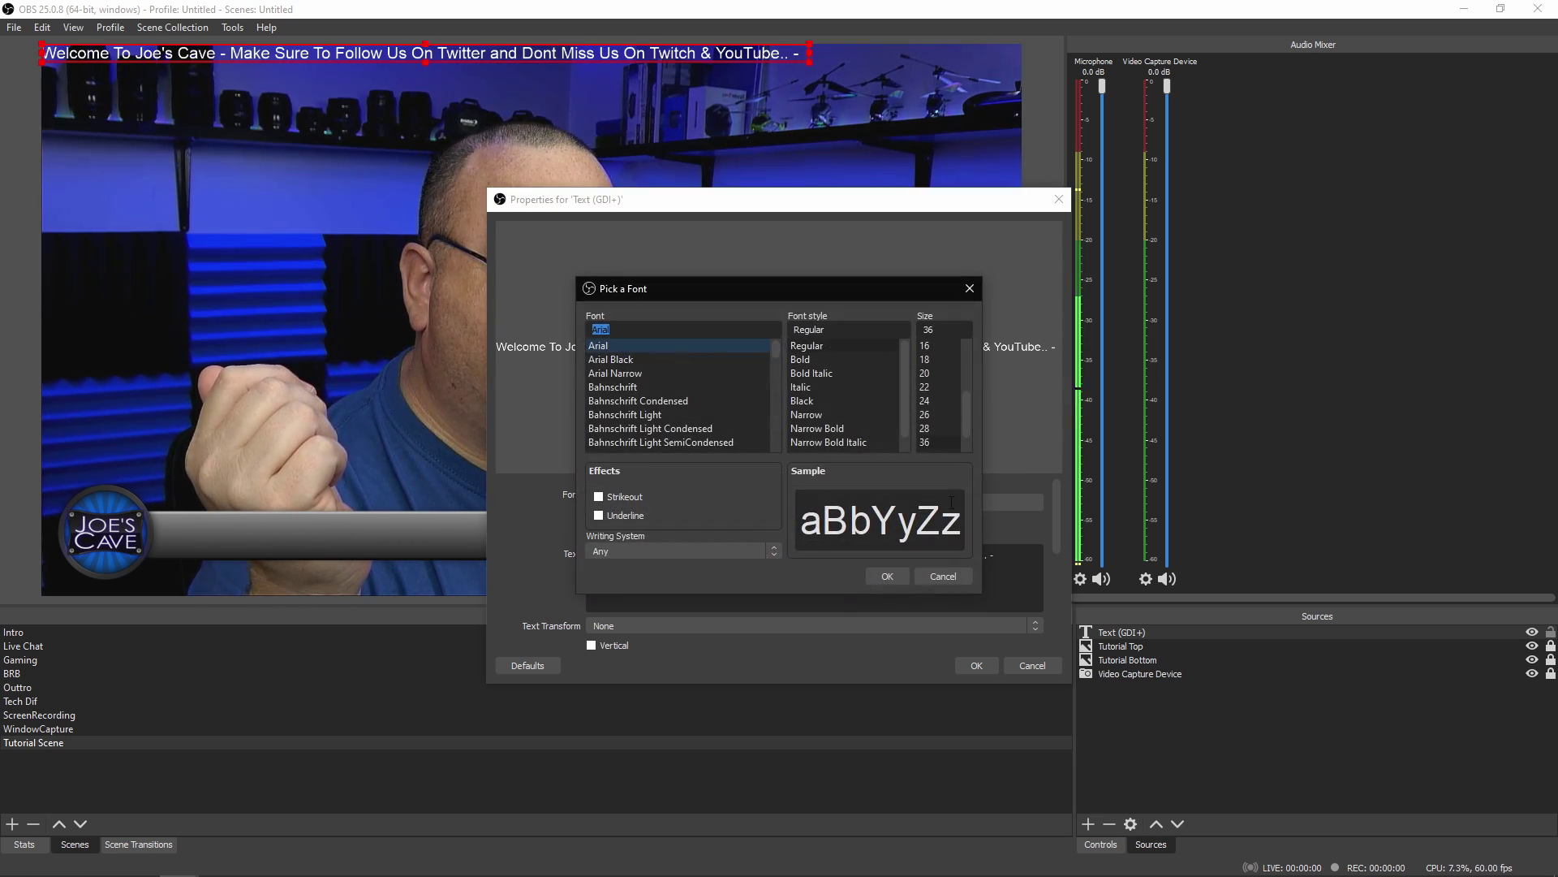
scroll(941, 427, "down", 1)
left_click(937, 442)
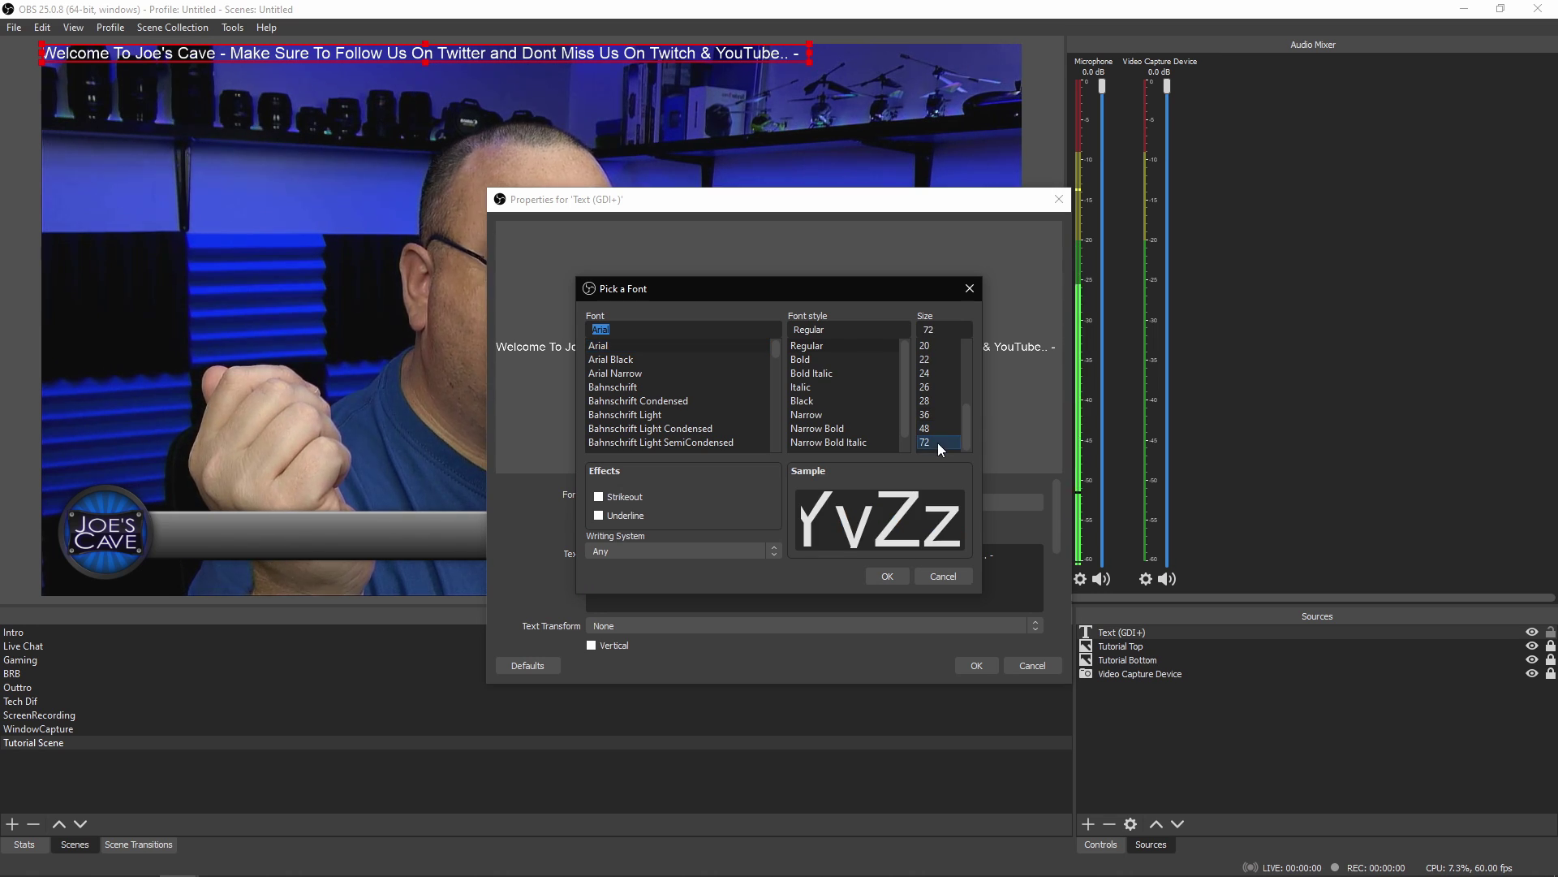
left_click(898, 575)
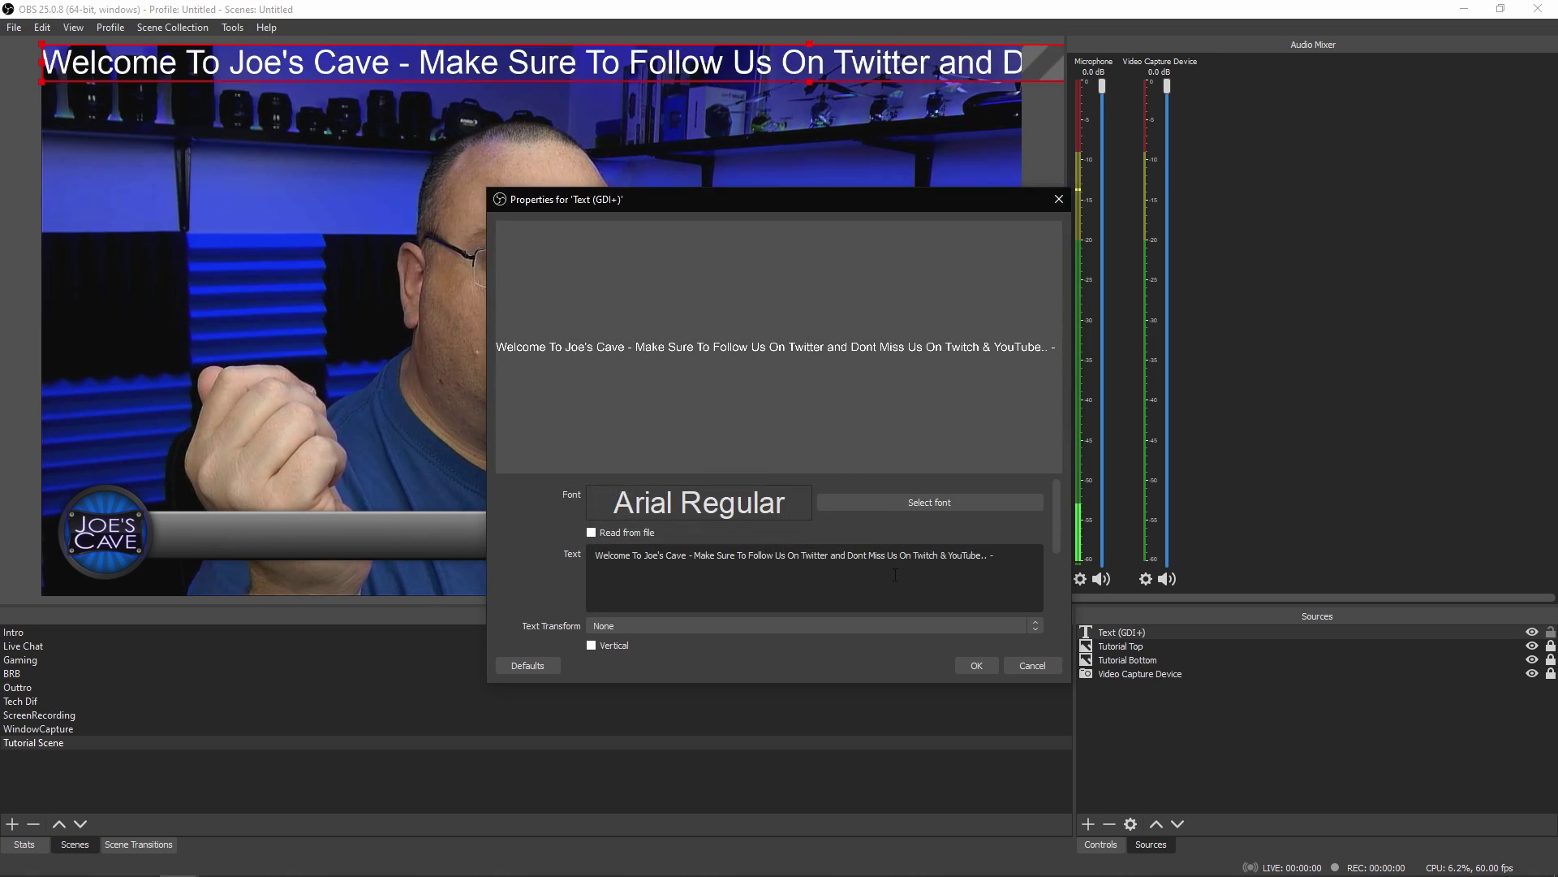
Move the welcome text onto the bottom bar and layer Tutorial Top above it
left_click(975, 666)
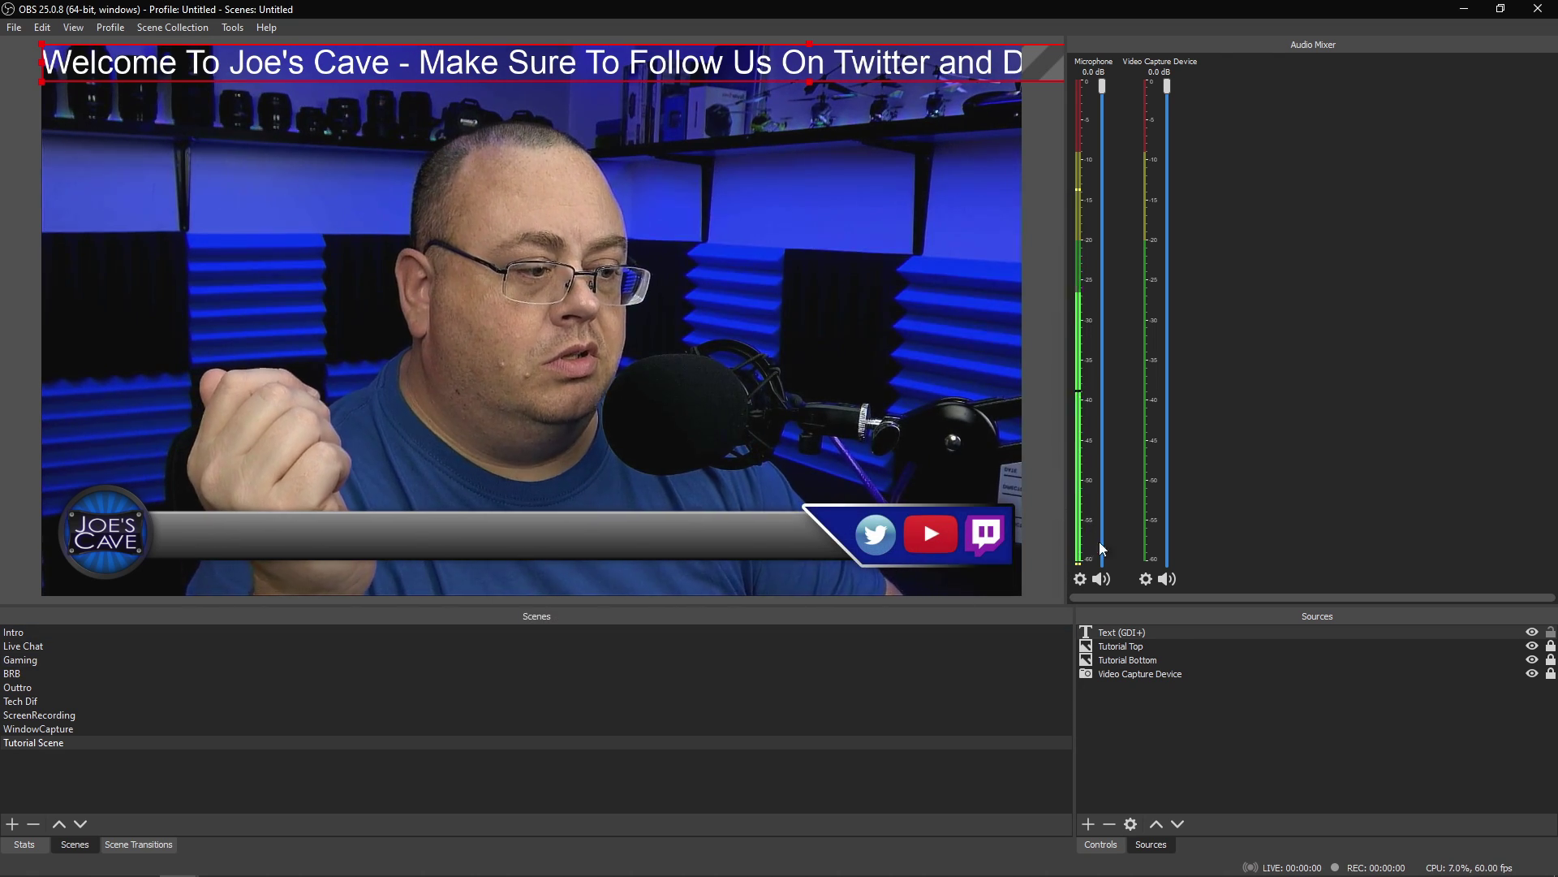
left_click_drag(127, 56, 198, 536)
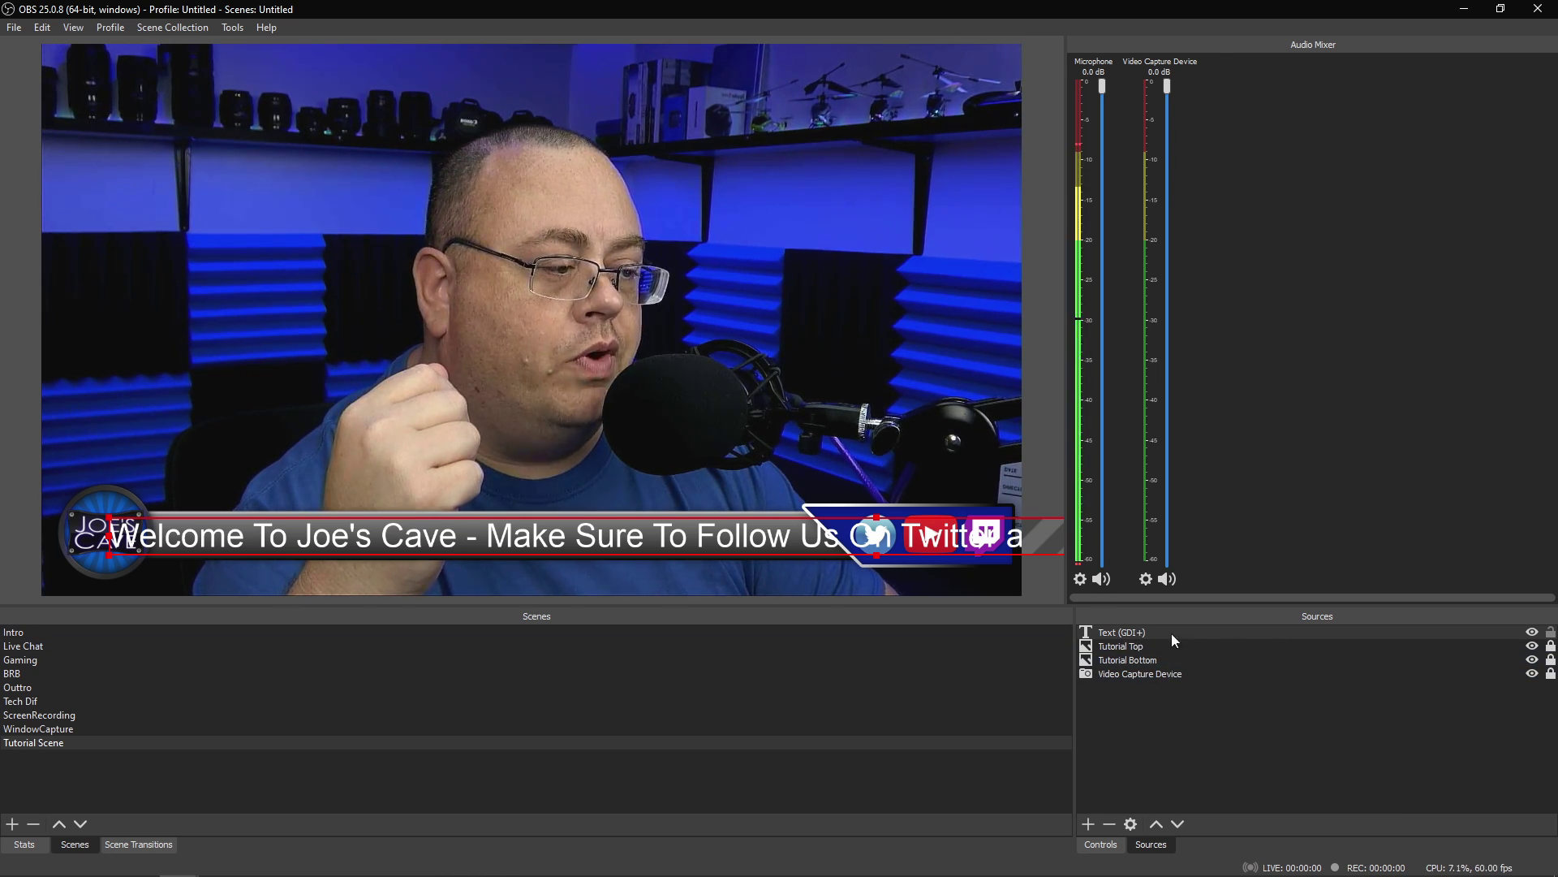
left_click_drag(1130, 641, 1130, 658)
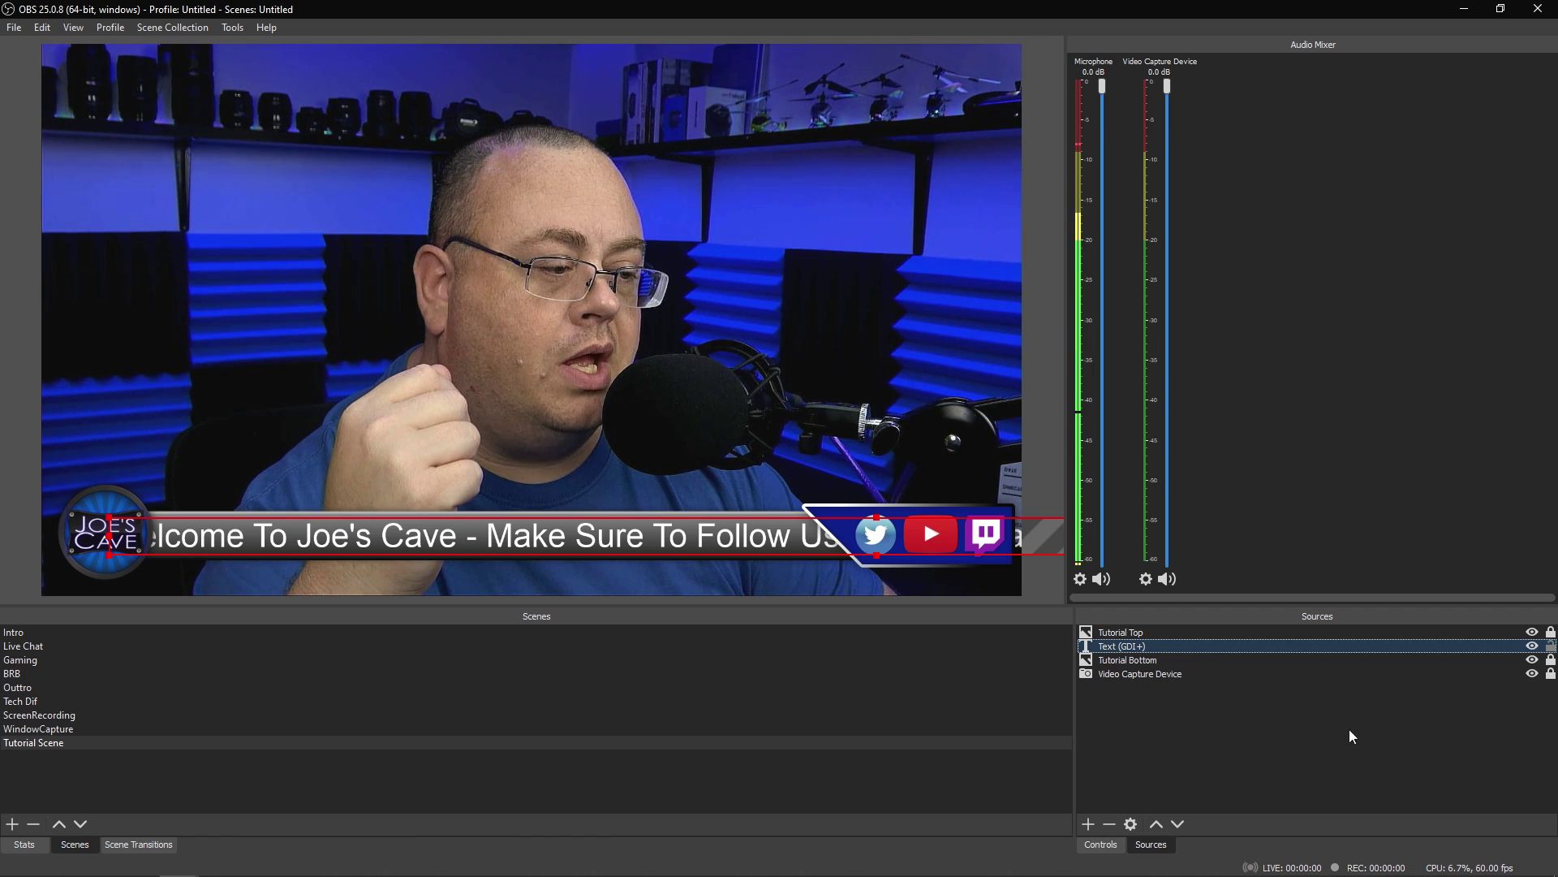
left_click(1550, 646)
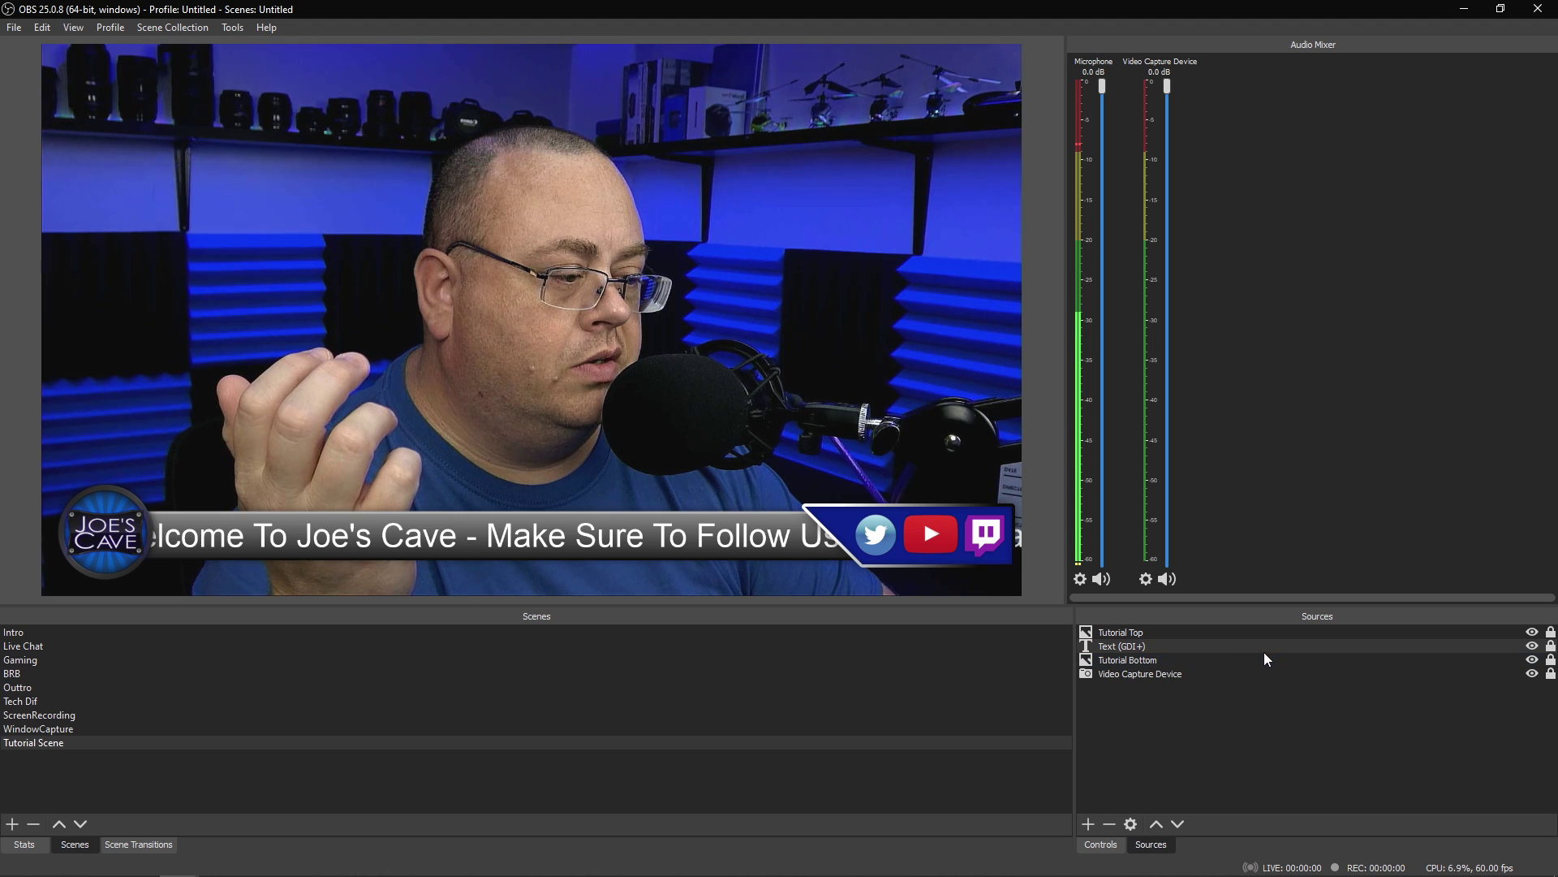
left_click(1550, 647)
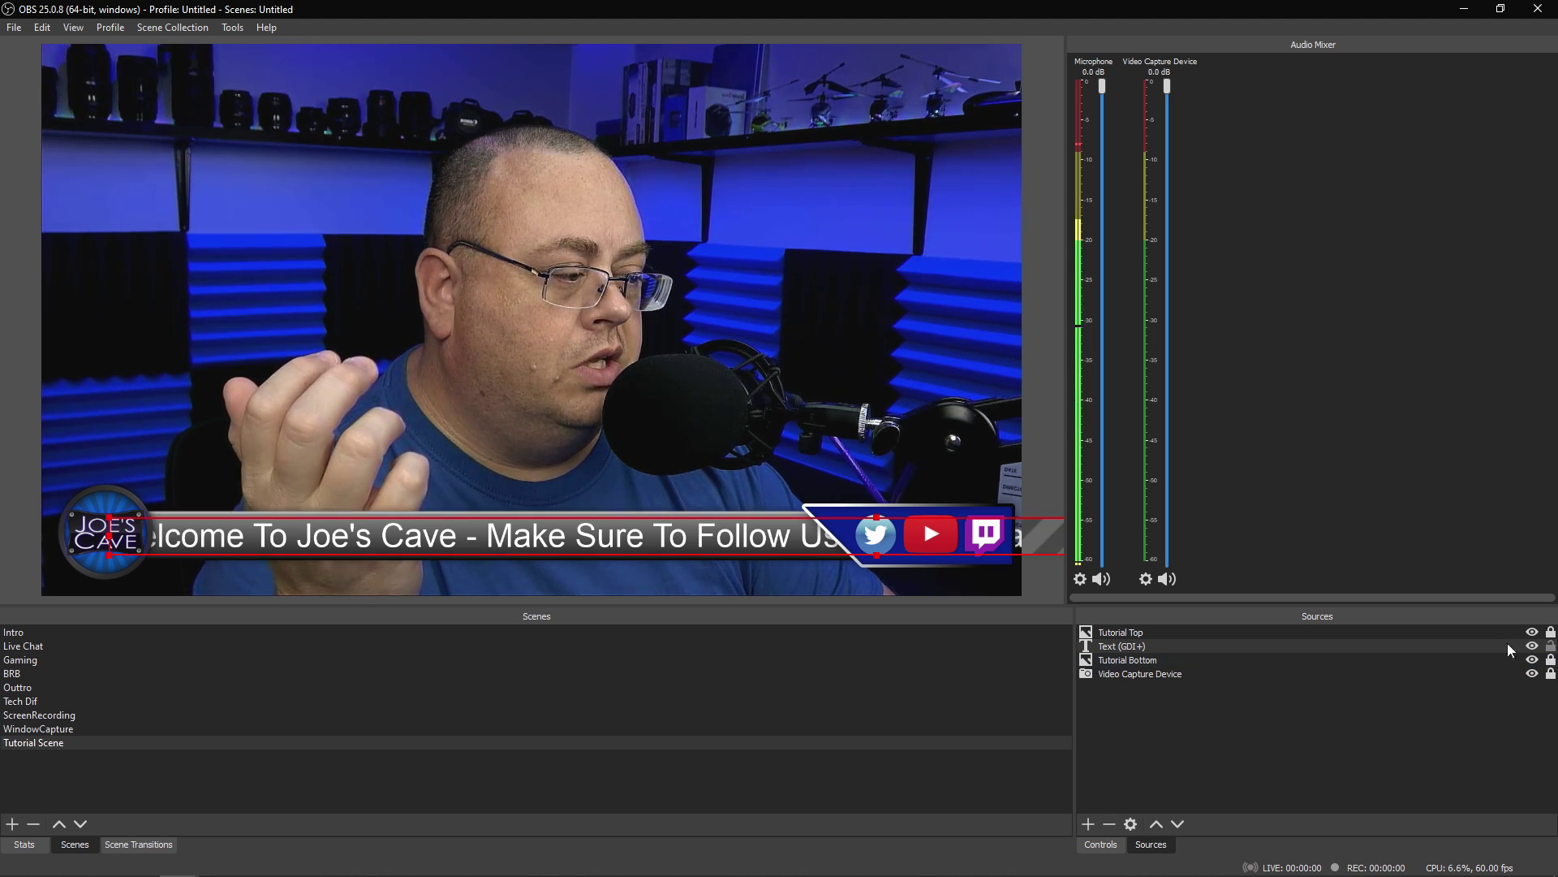
Add a Crop/Pad filter to the Text (GDI+) source
right_click(1431, 646)
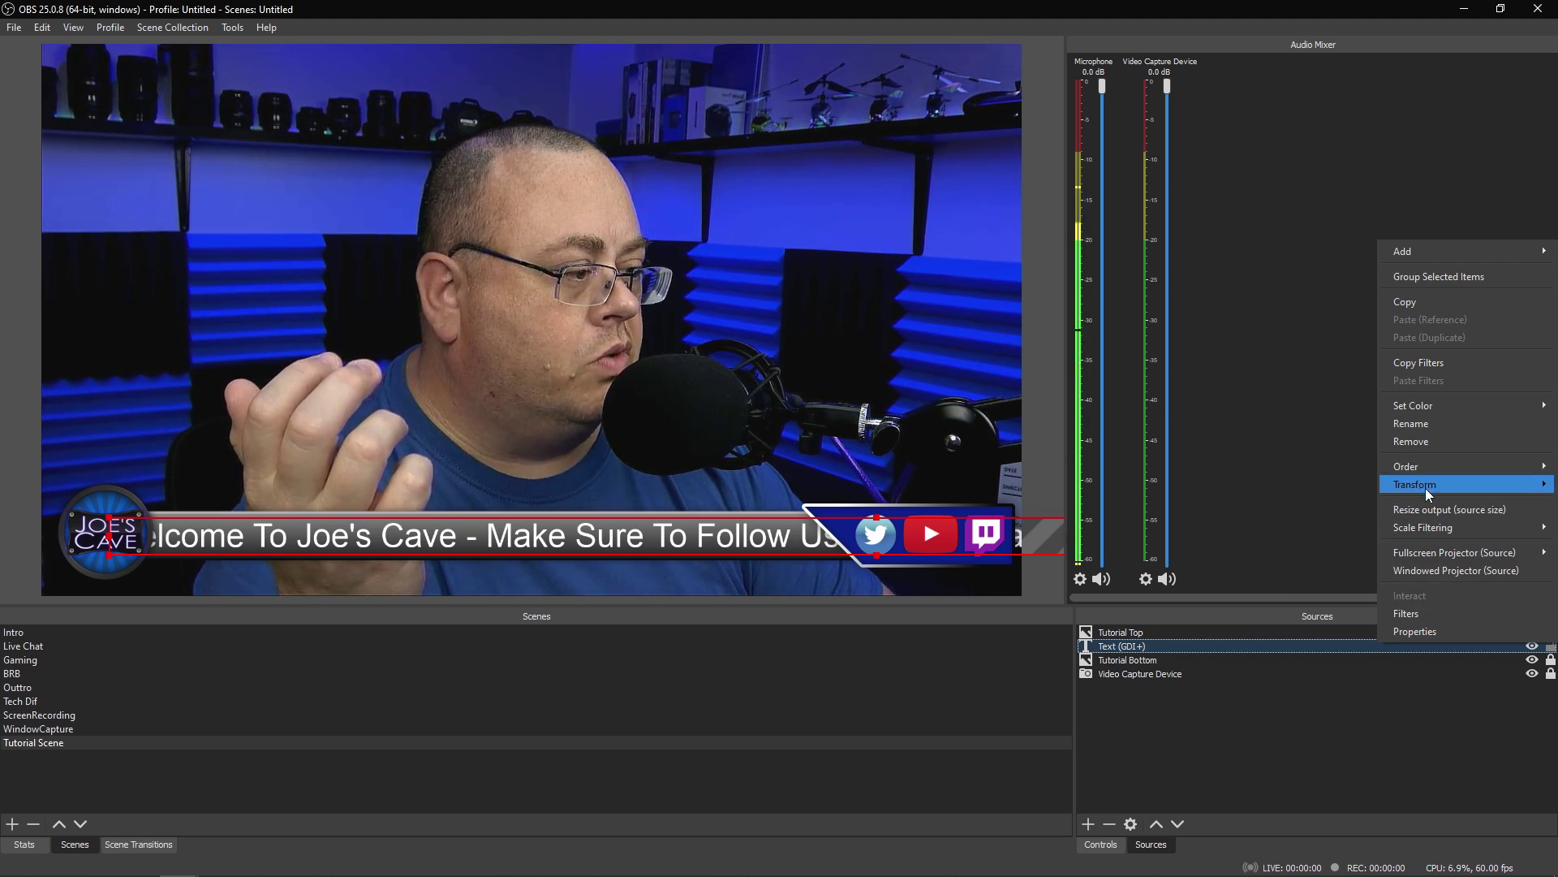
mouse_move(1426, 489)
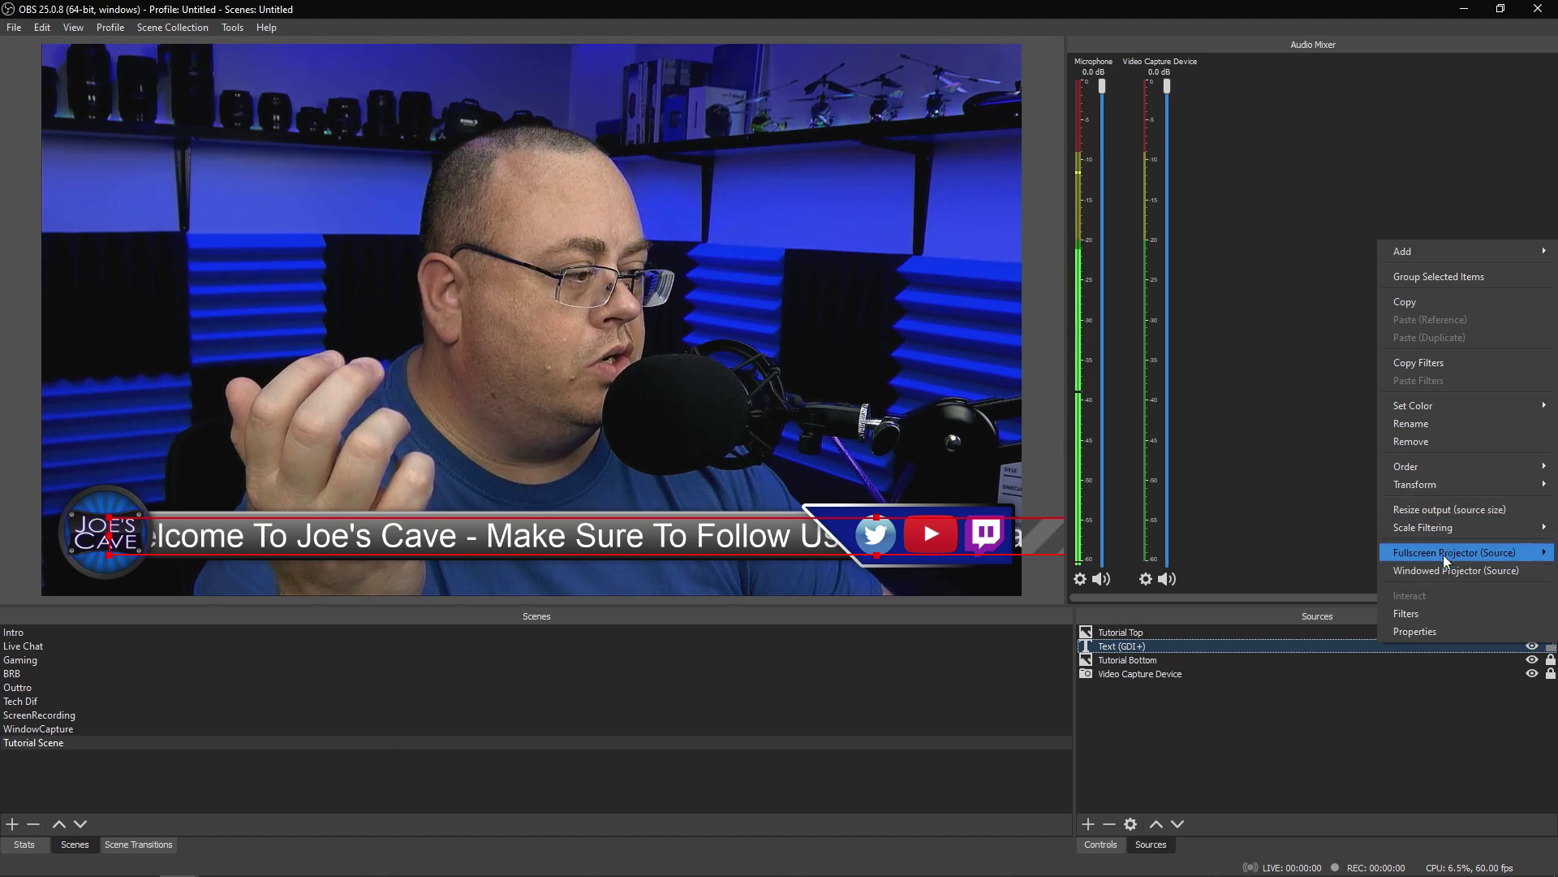
left_click(1419, 612)
left_click(448, 723)
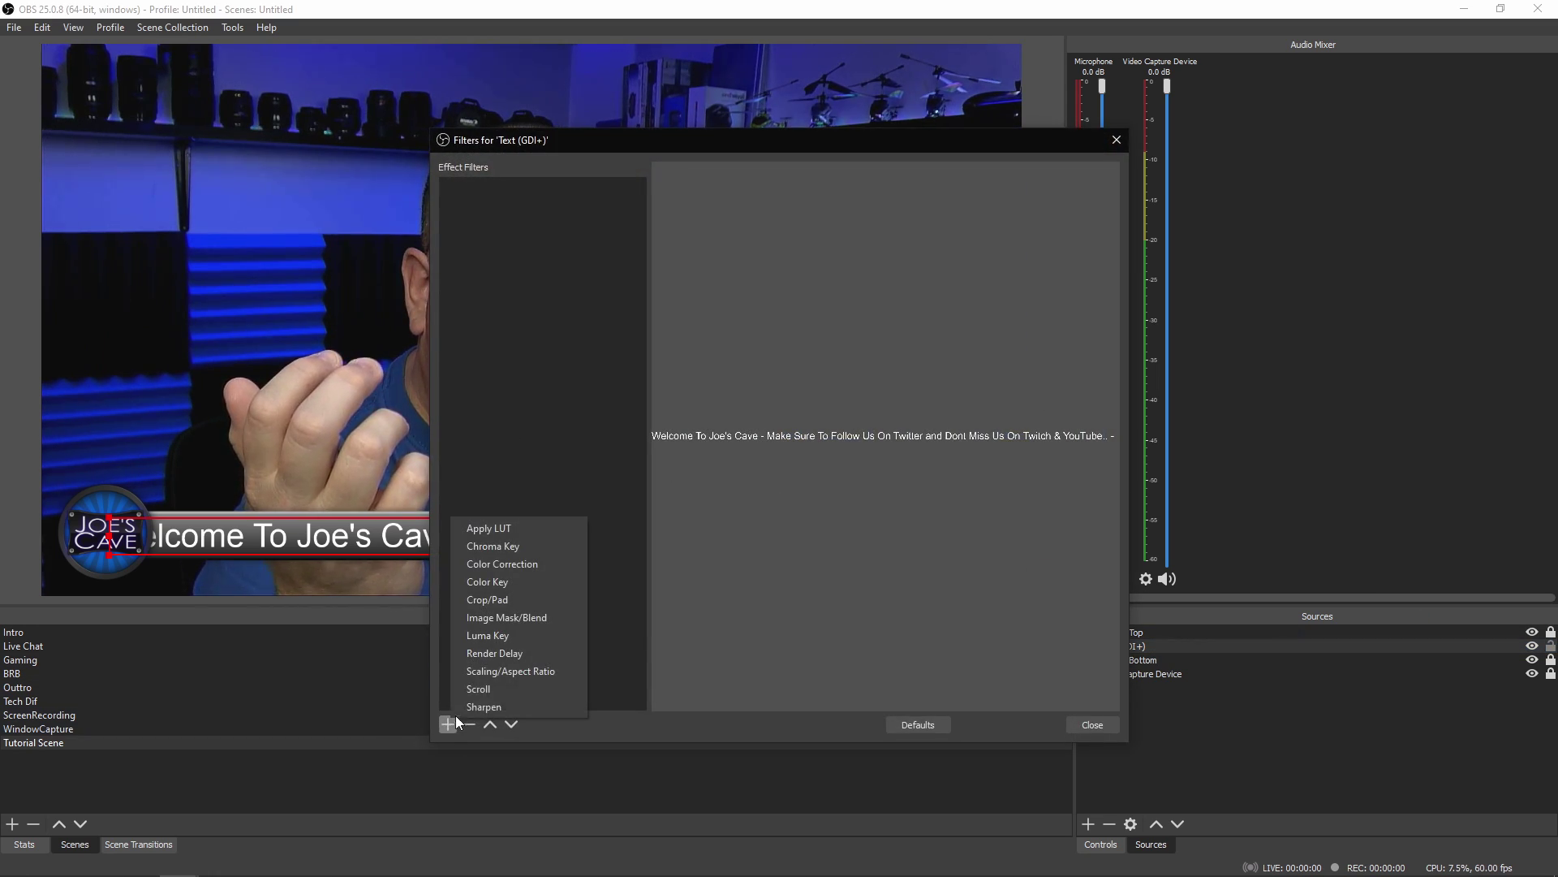
left_click(528, 599)
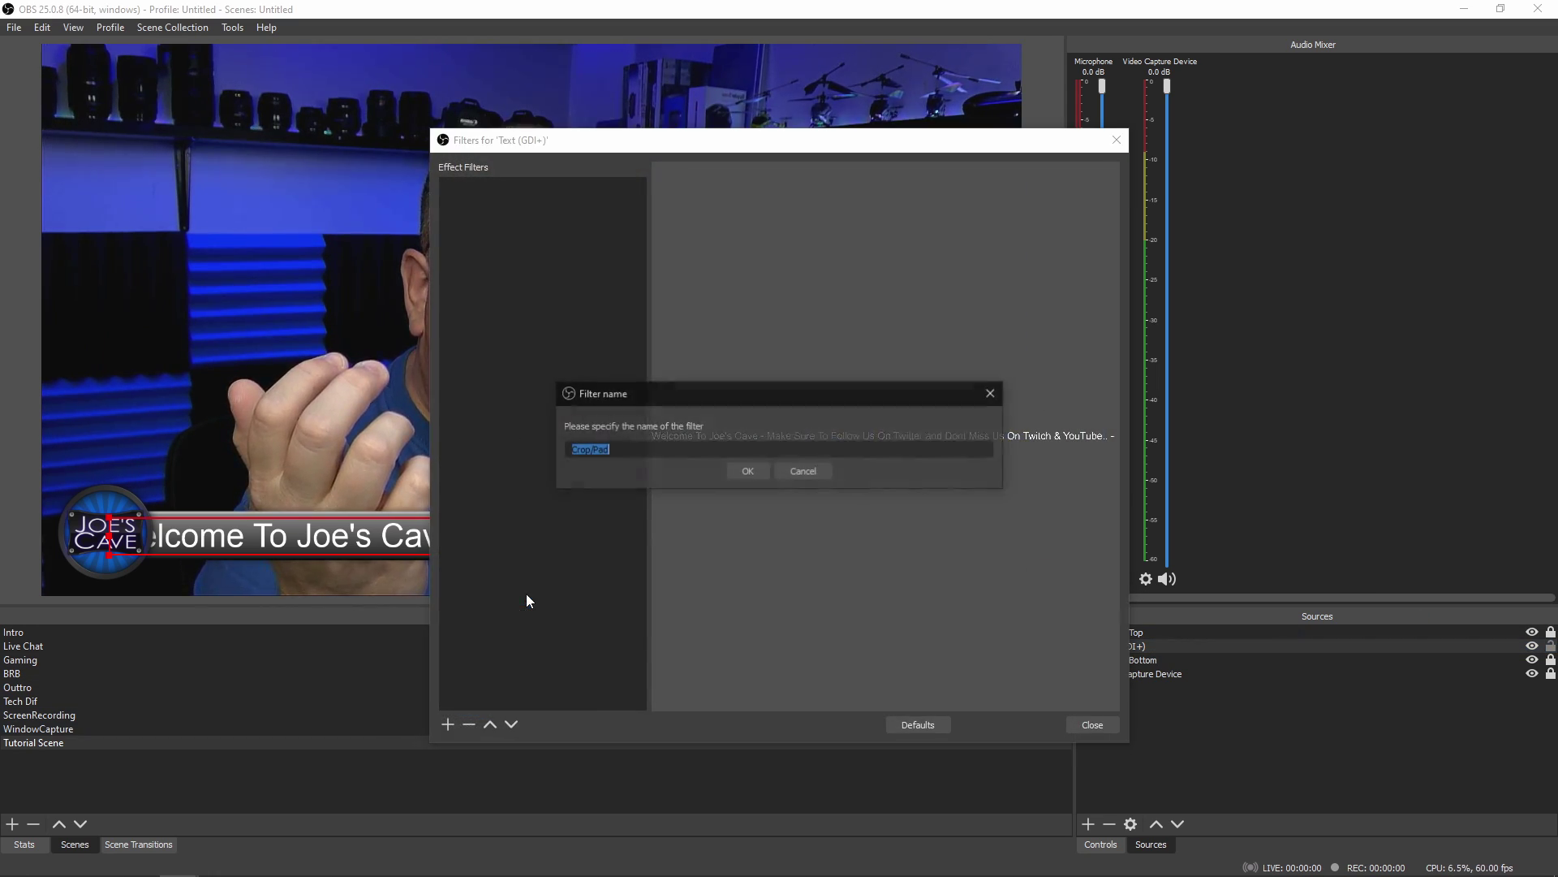
left_click(747, 471)
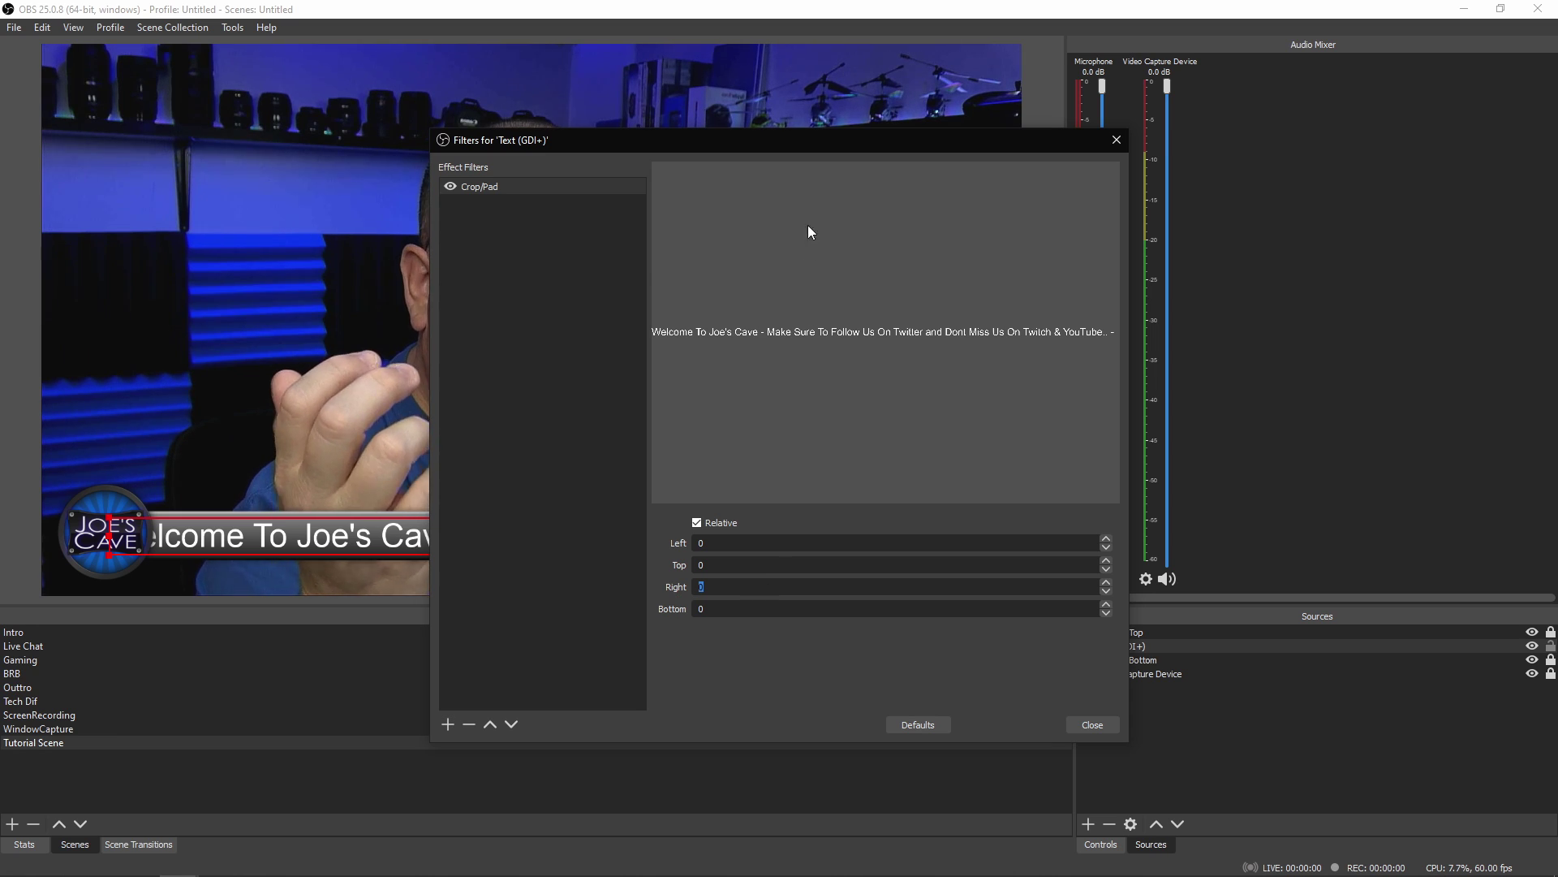
left_click_drag(791, 140, 1166, 227)
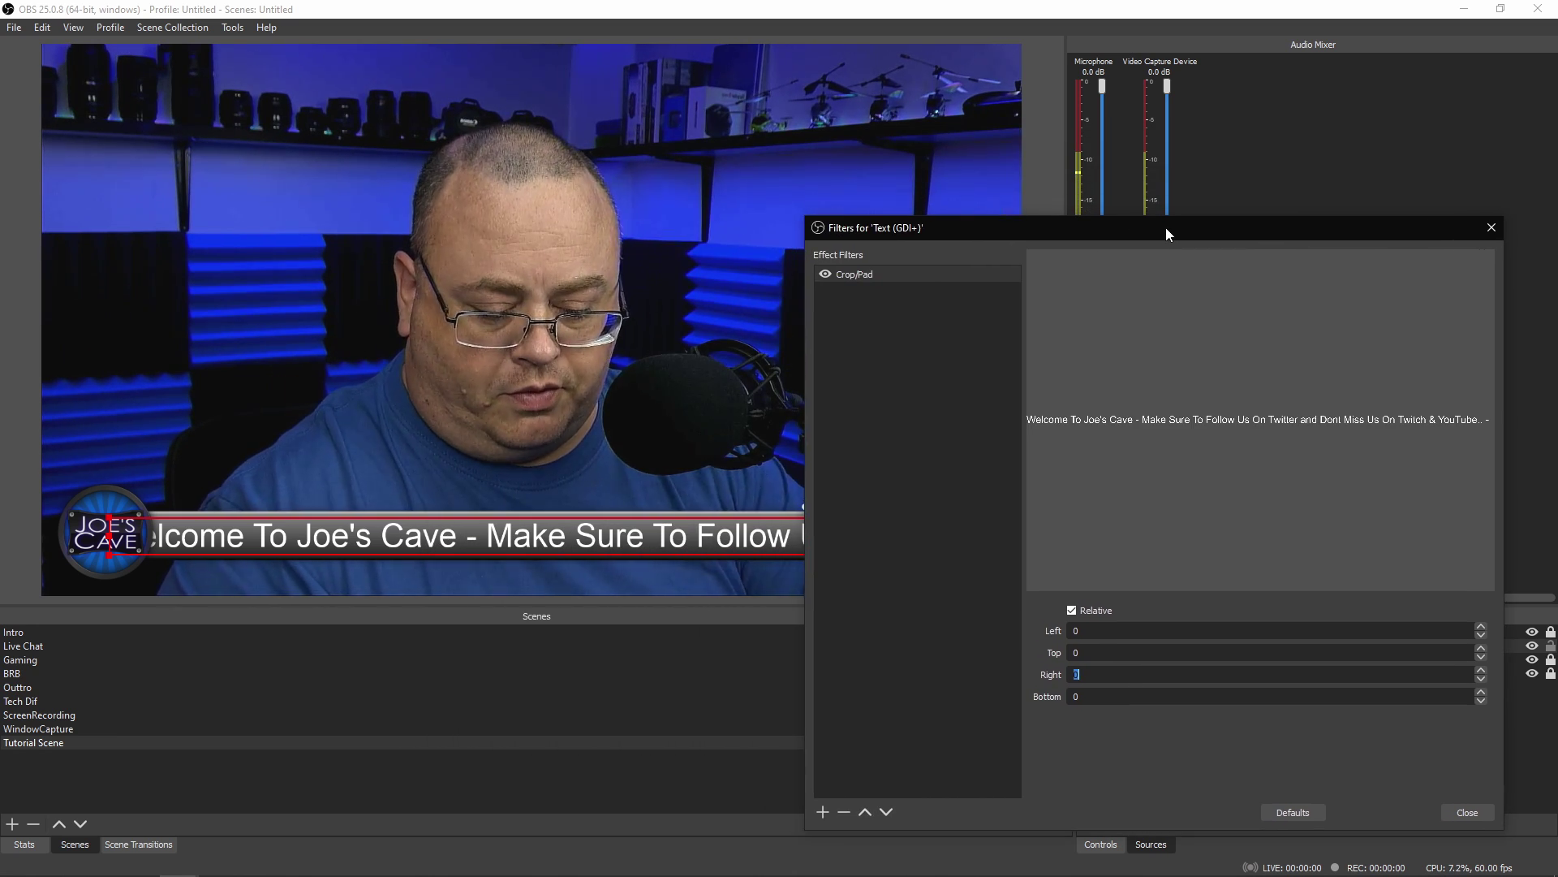
Set the Crop/Pad Right value to 1250 and close the Filters window
type("4000")
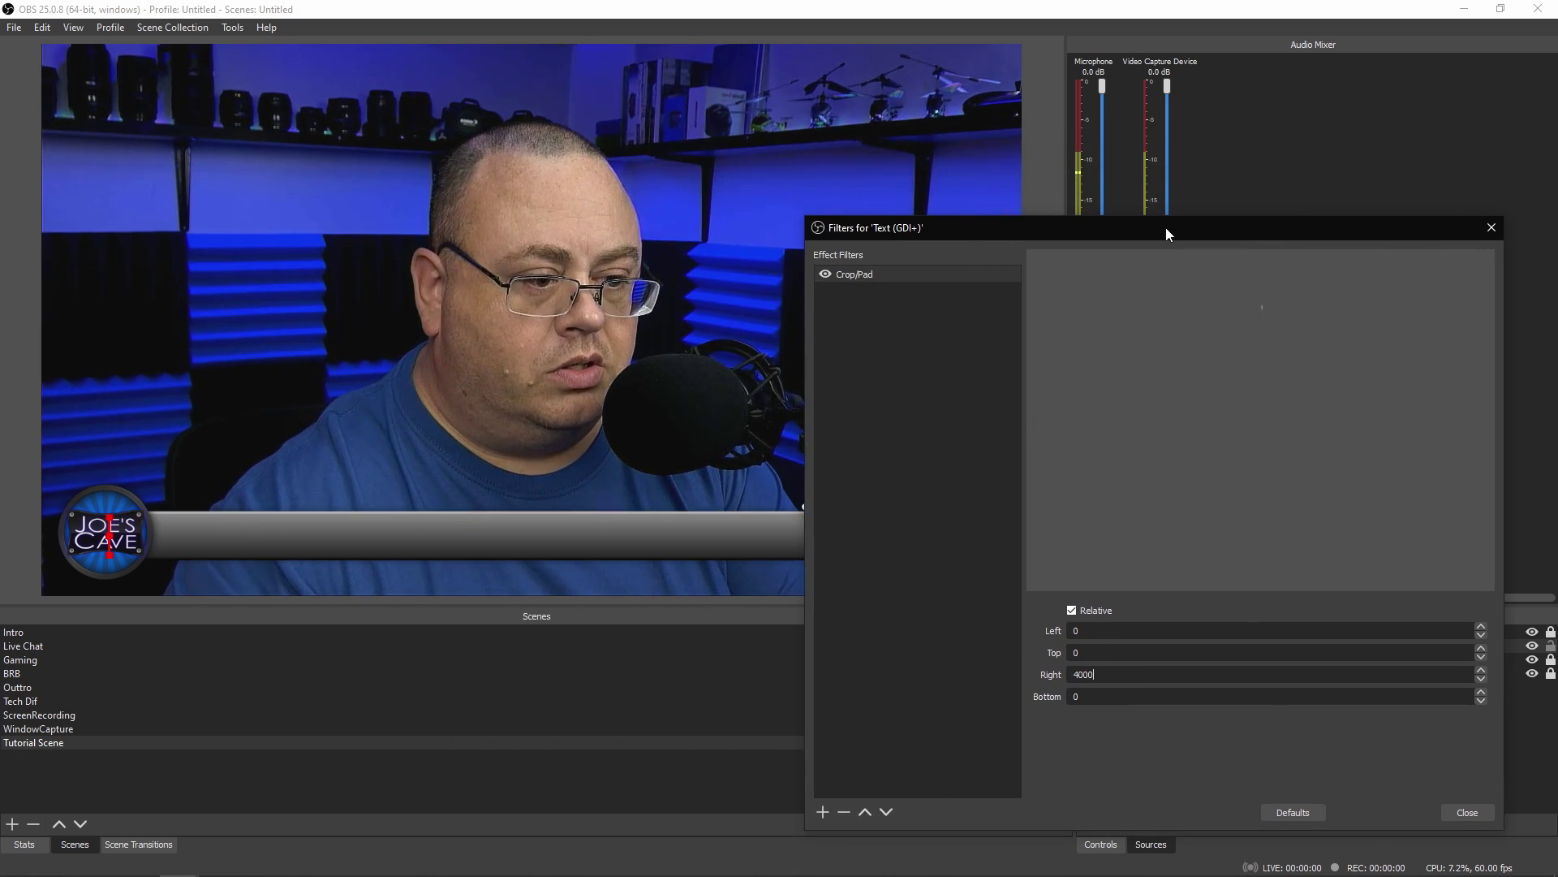
key("BackSpace")
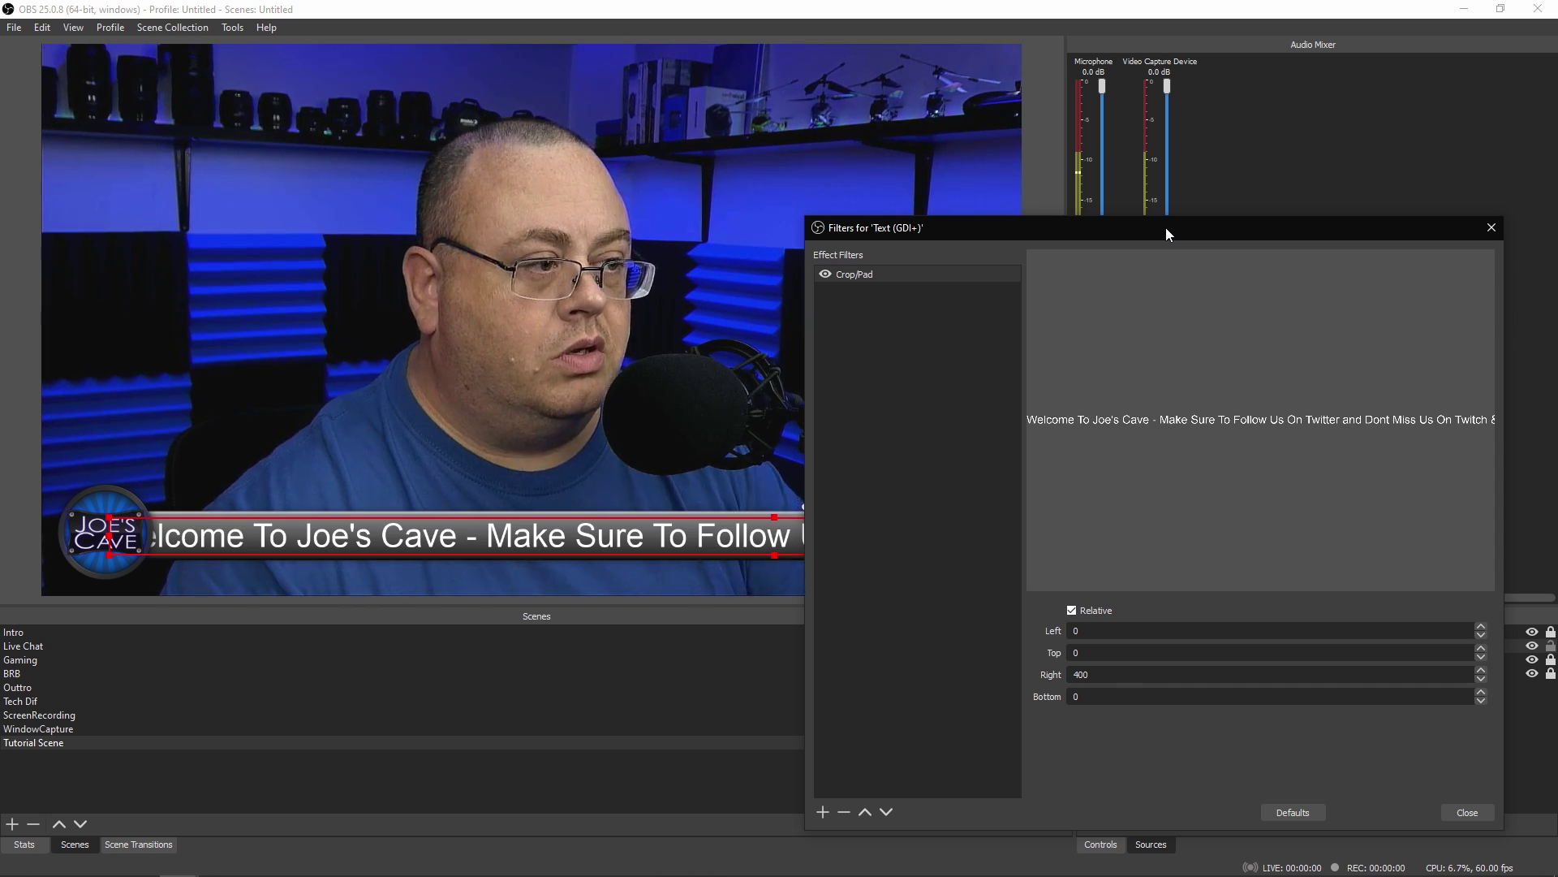
left_click_drag(1165, 227, 587, 138)
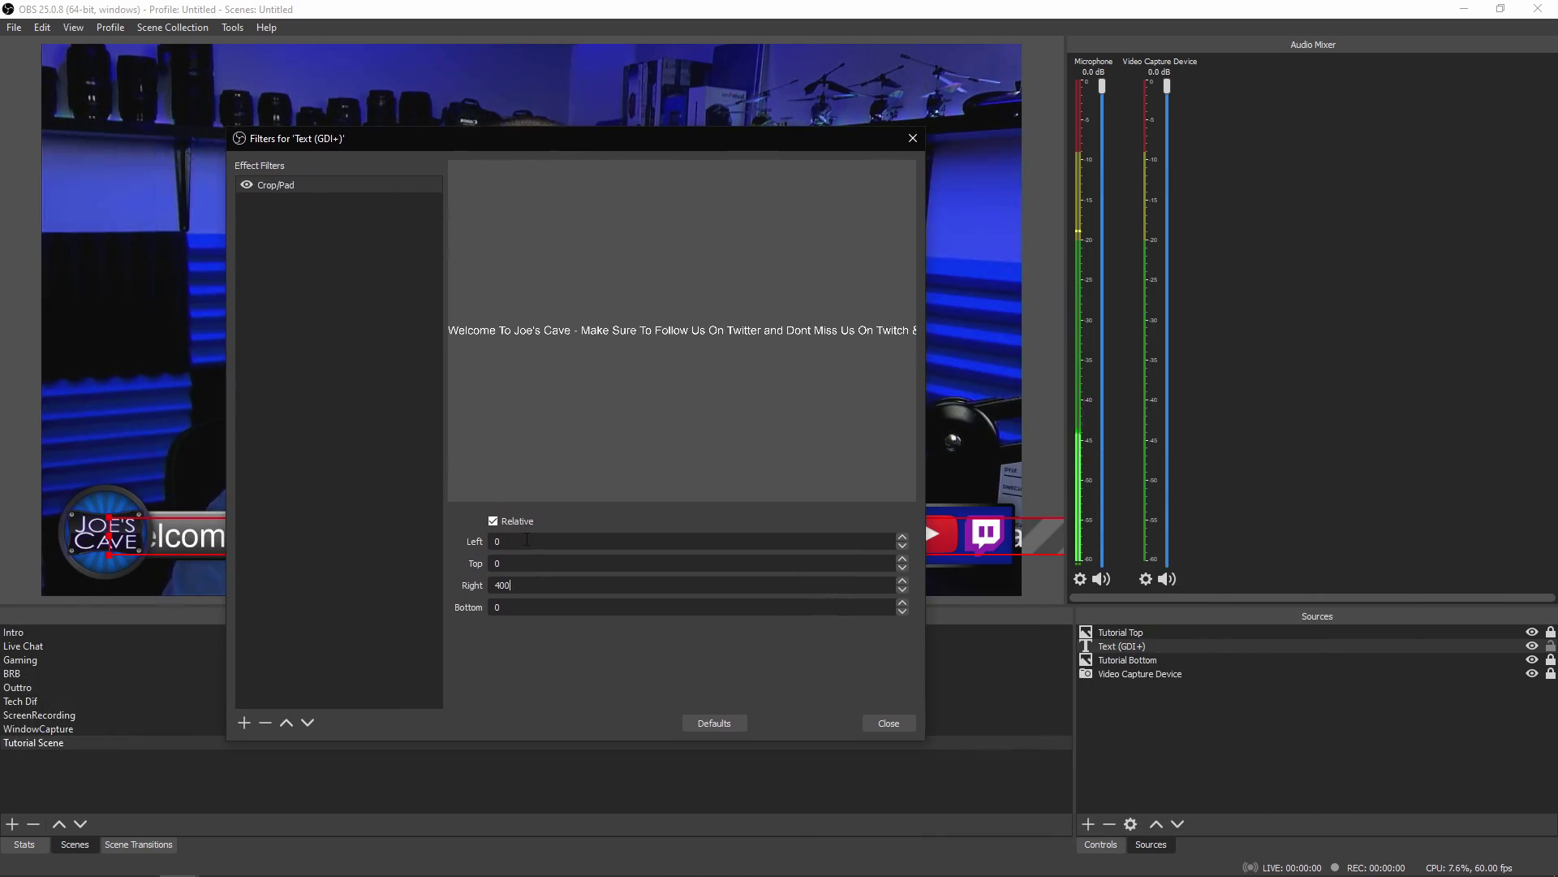
key("BackSpace")
key("BackSpace")
key("BackSpace")
type("600")
key("BackSpace")
key("BackSpace")
key("BackSpace")
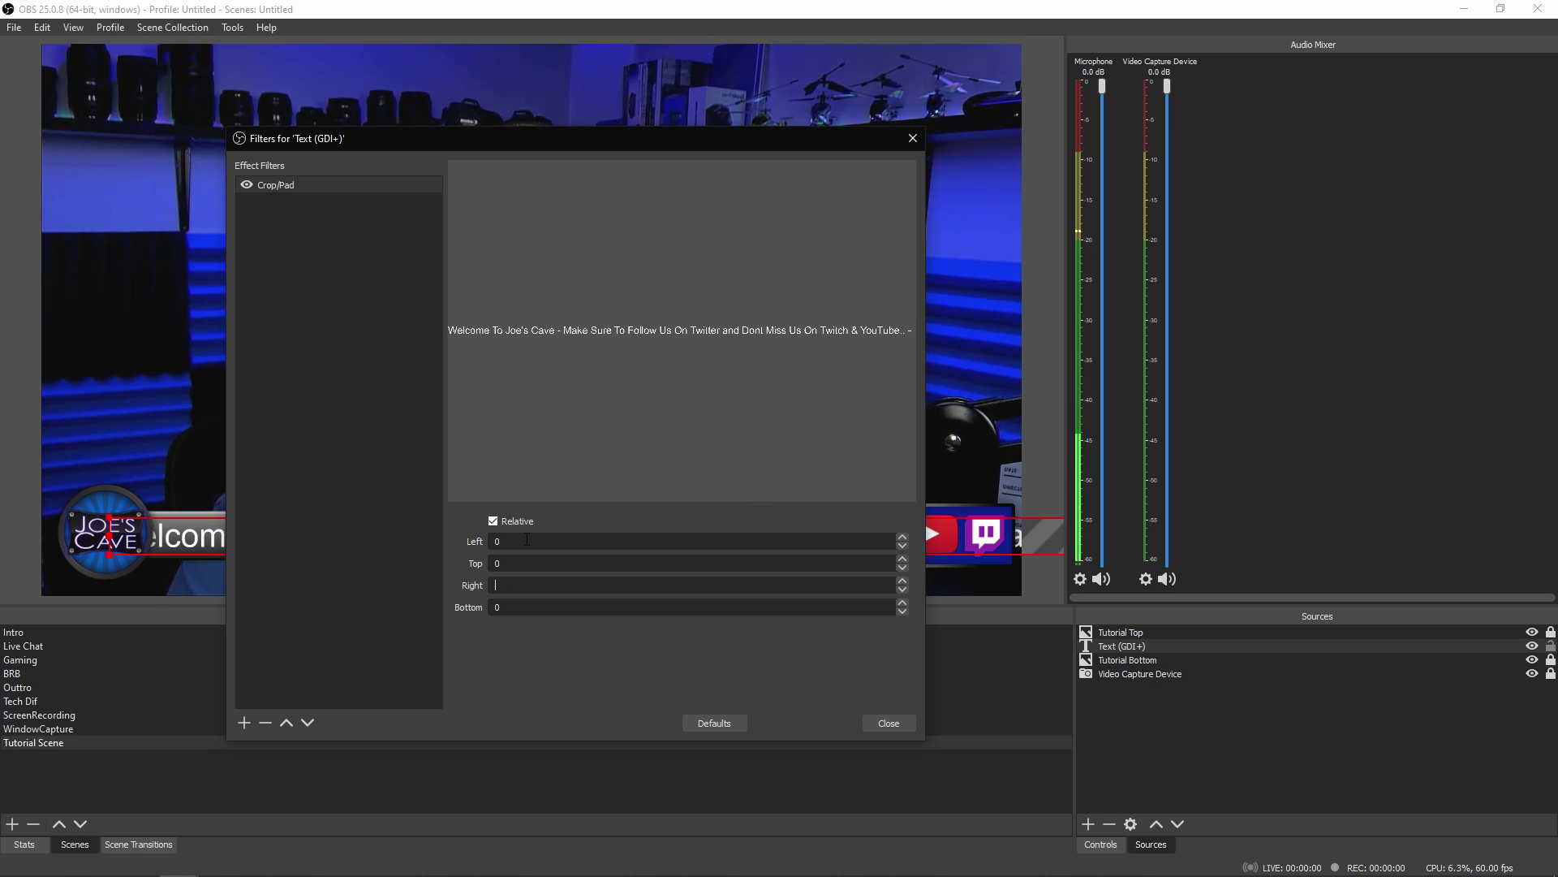
type("800")
key("BackSpace")
key("BackSpace")
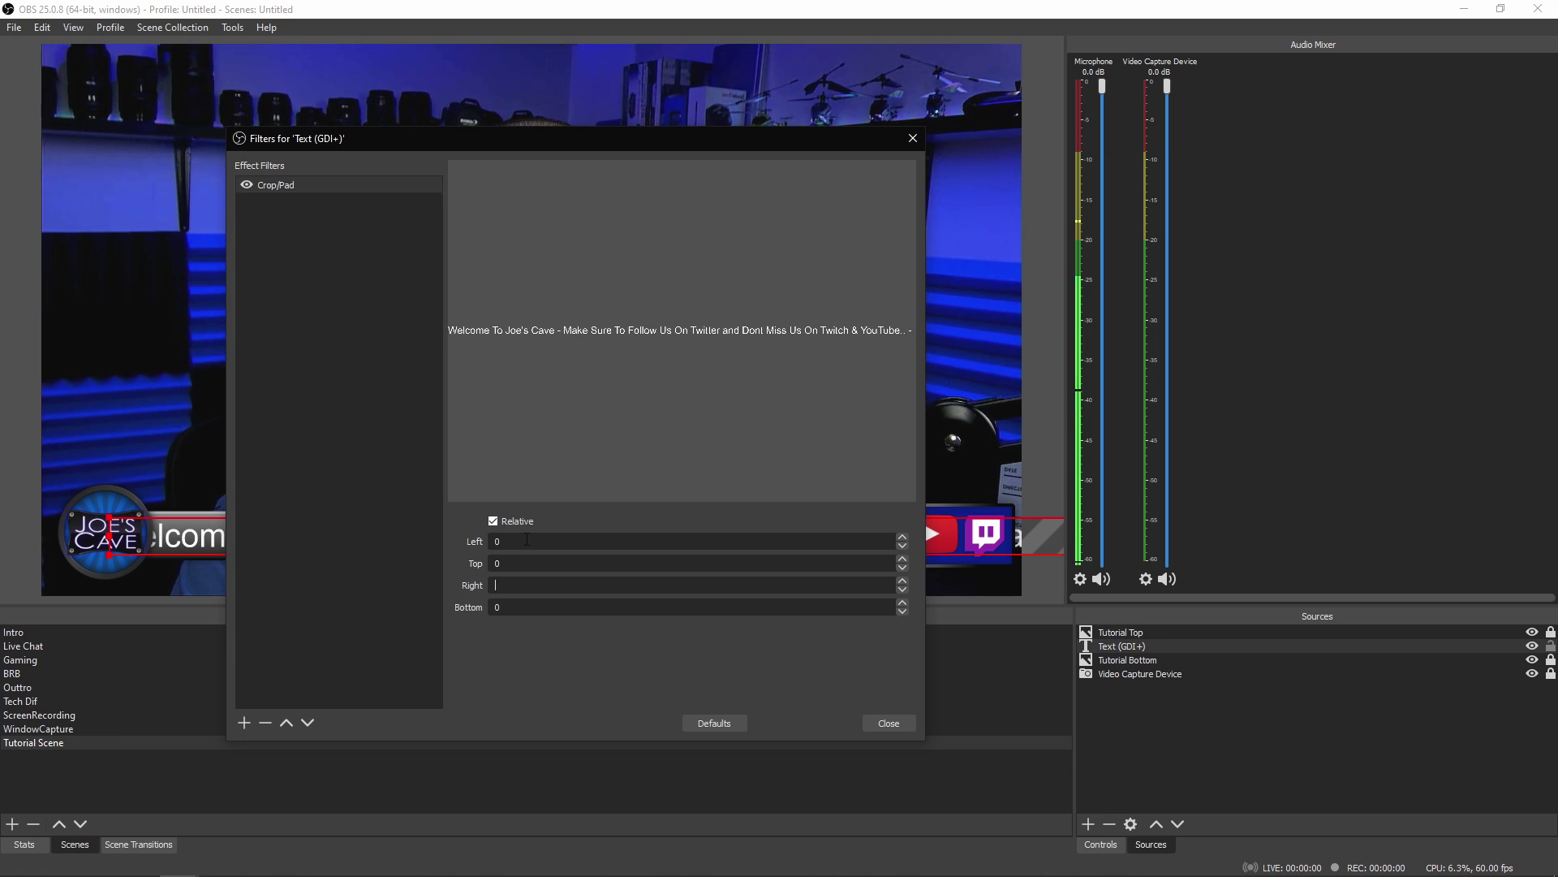
type("1200")
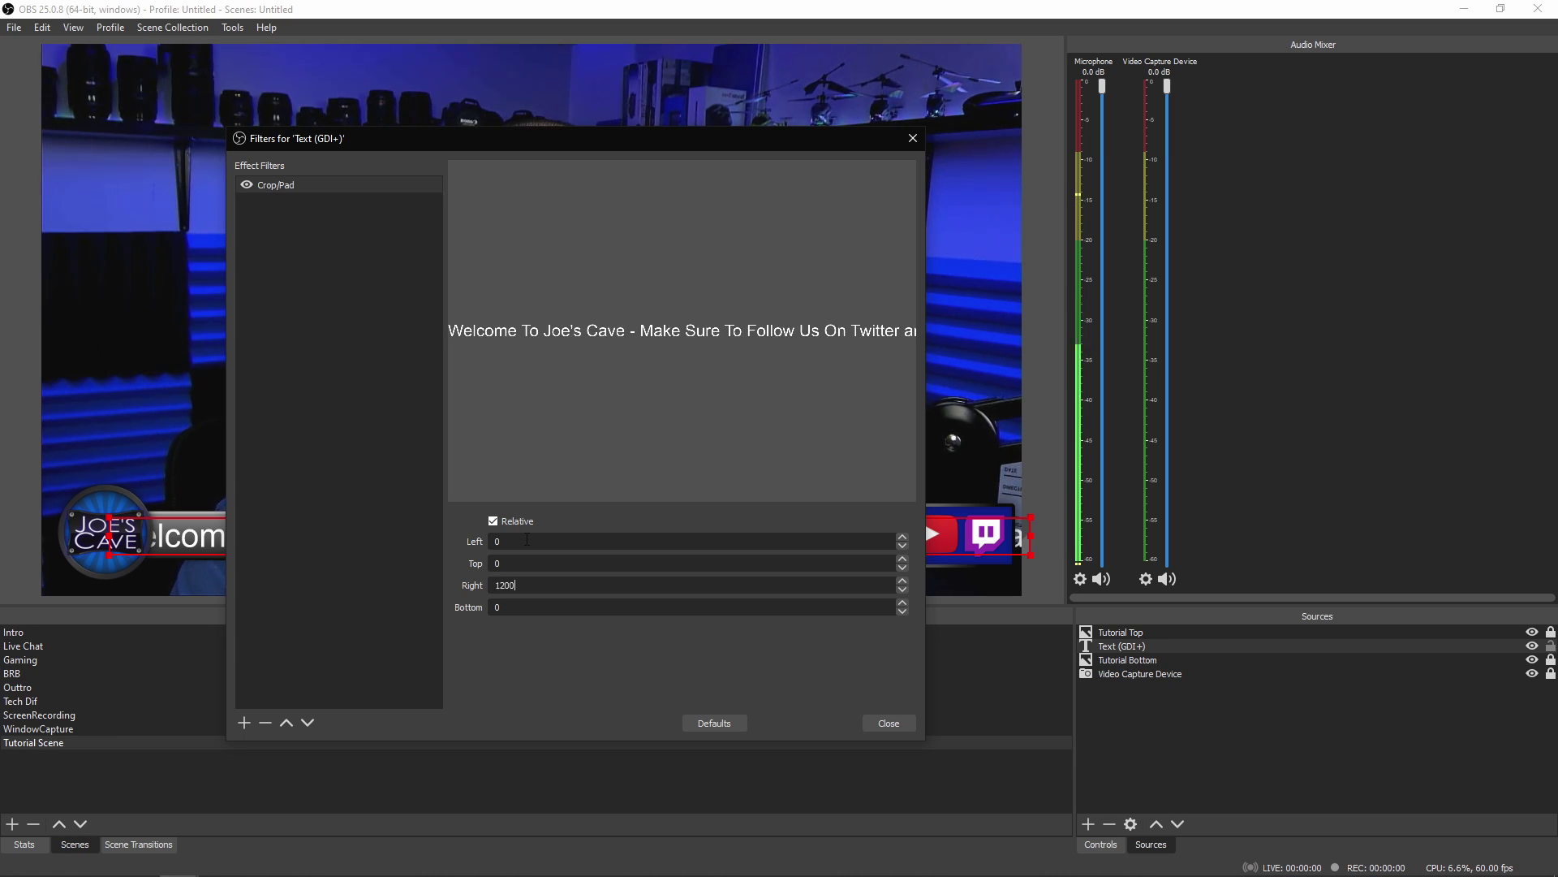
key("BackSpace")
key("BackSpace")
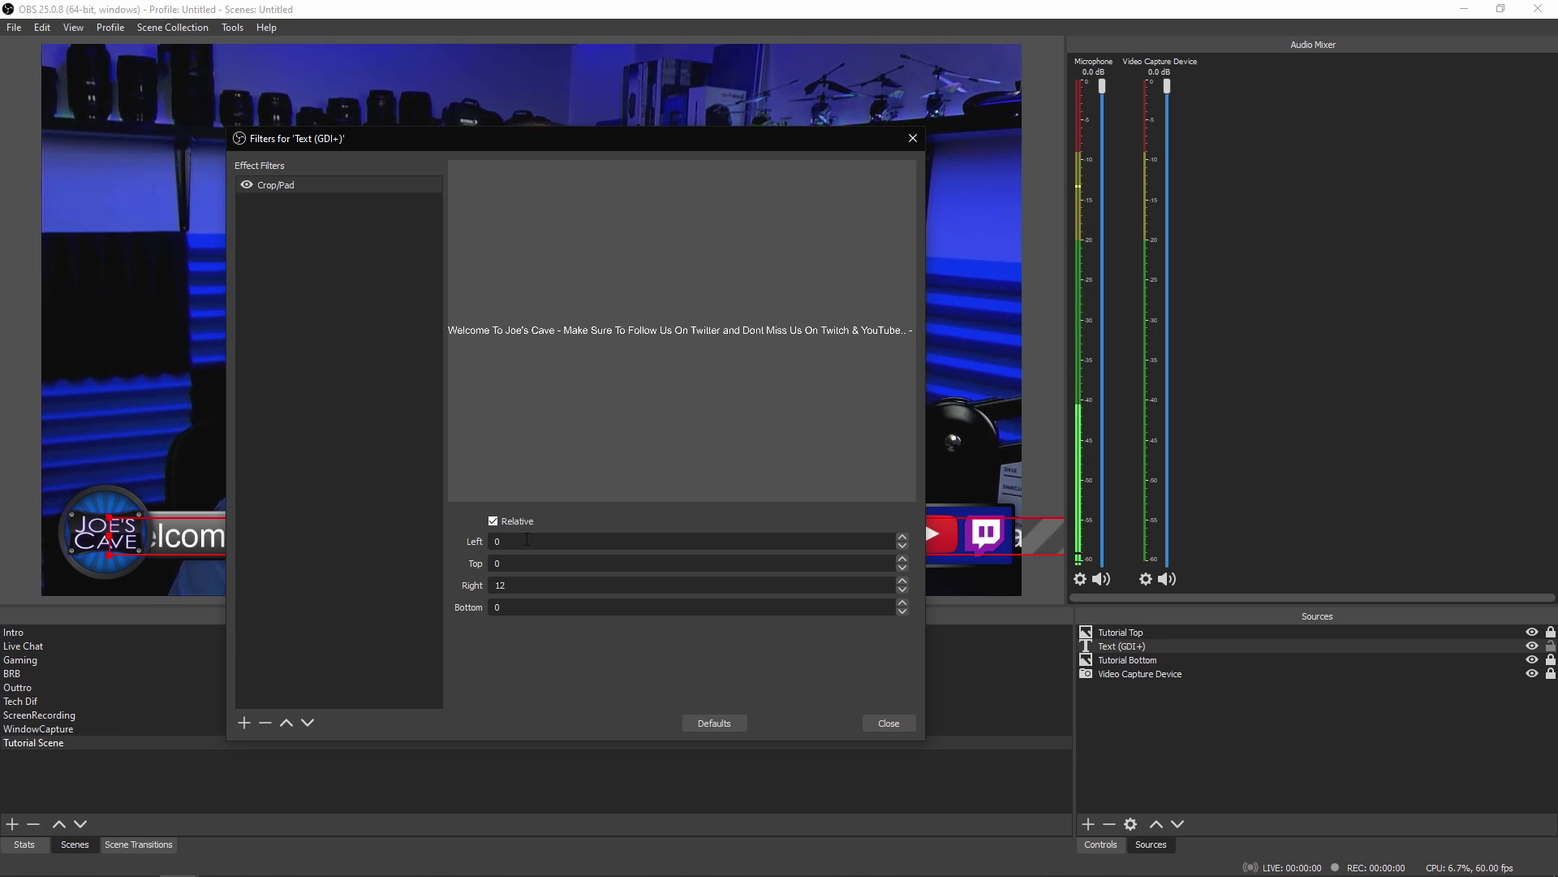
type("50")
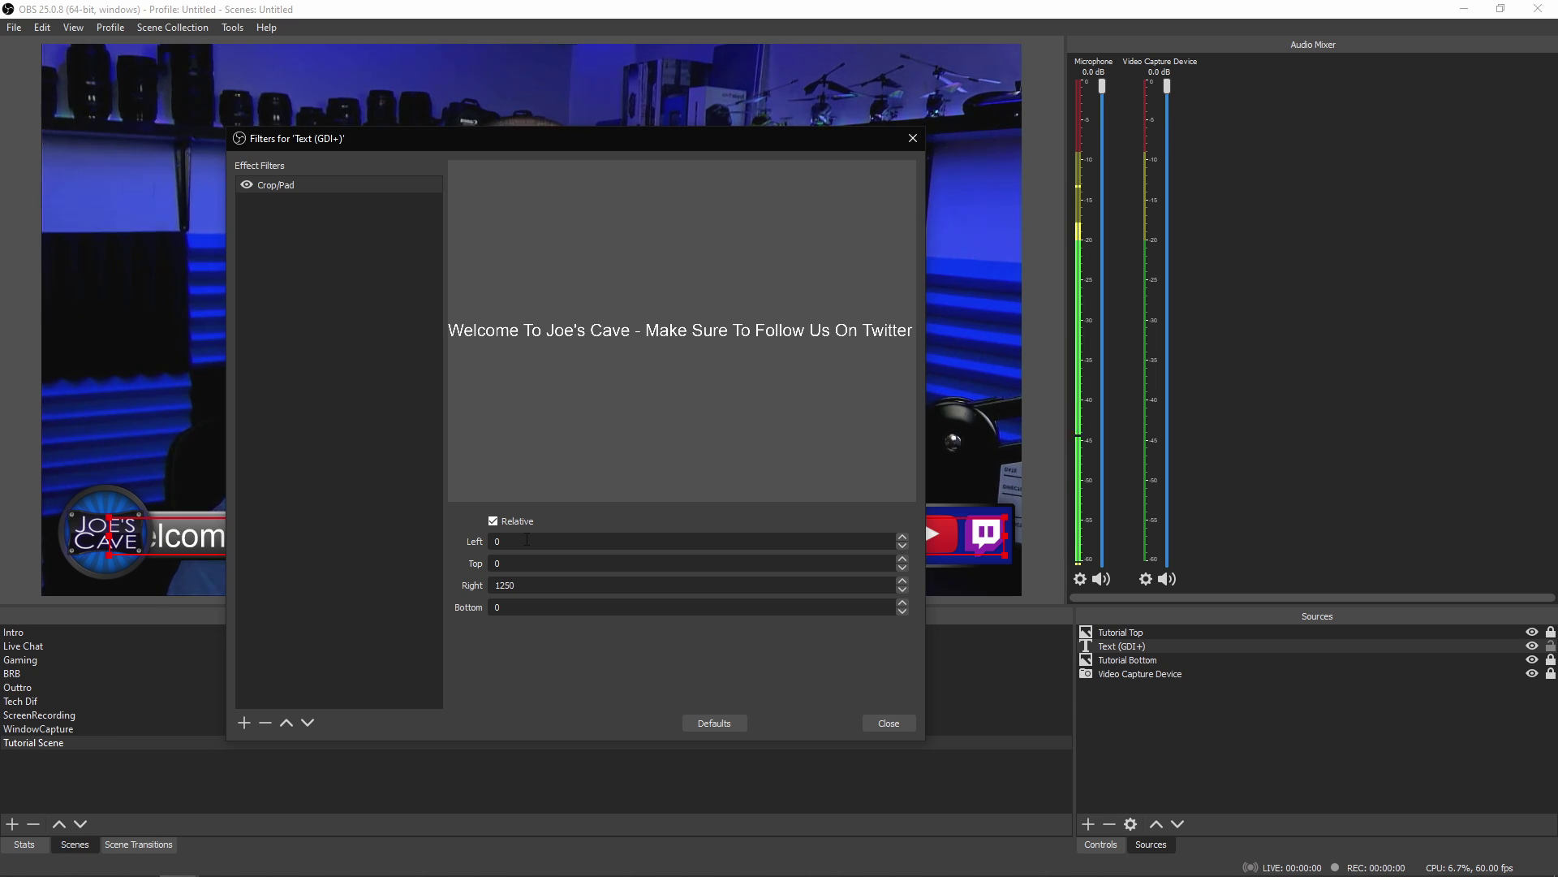
left_click(880, 723)
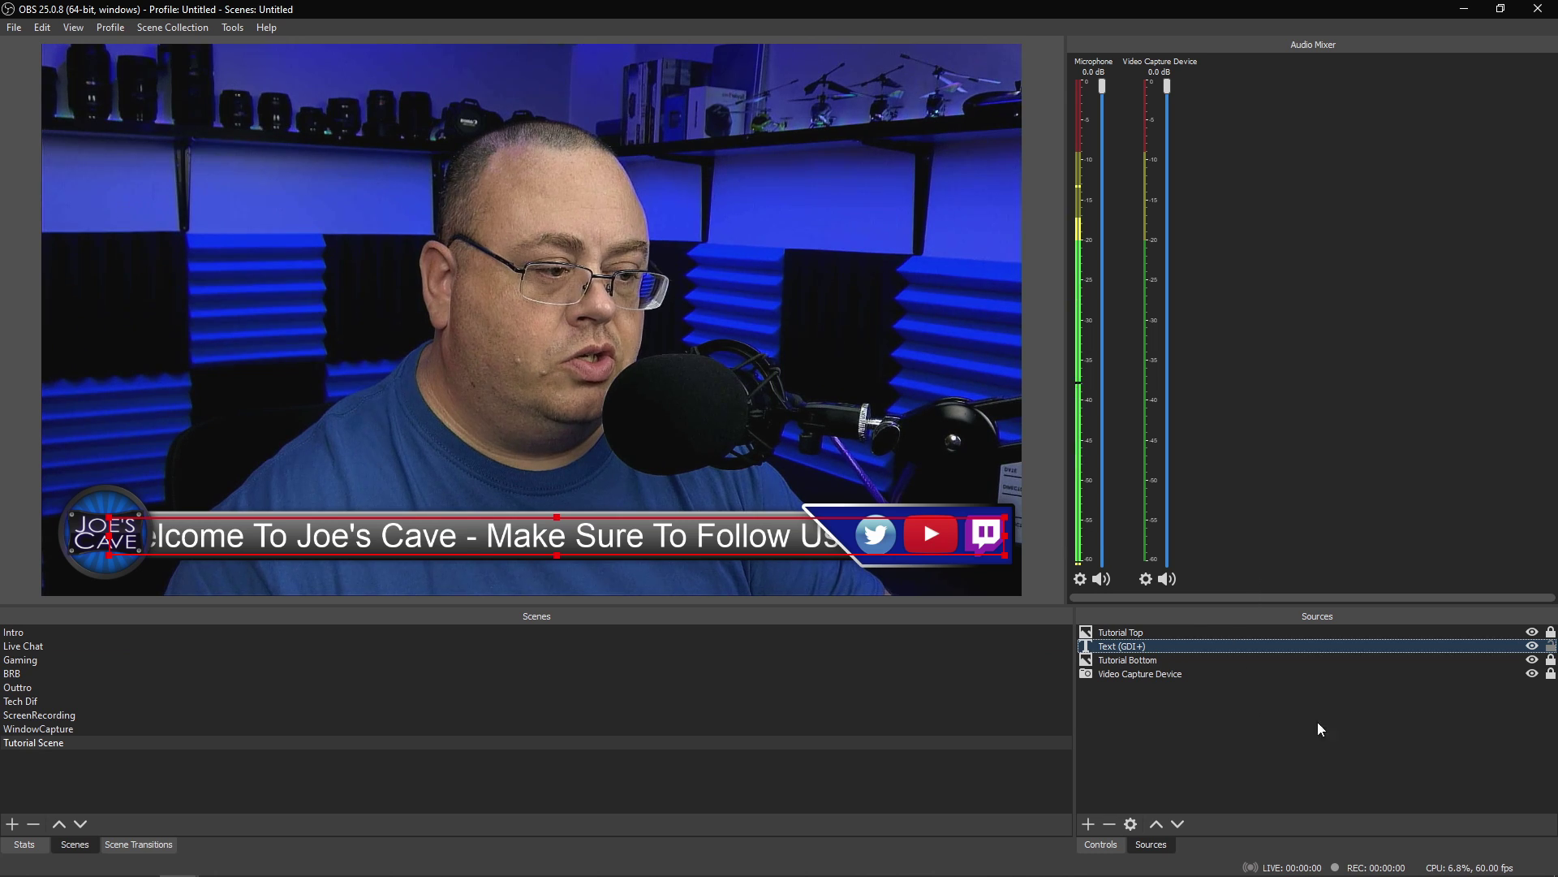
Add a Scroll filter to the welcome text source
left_click(1550, 646)
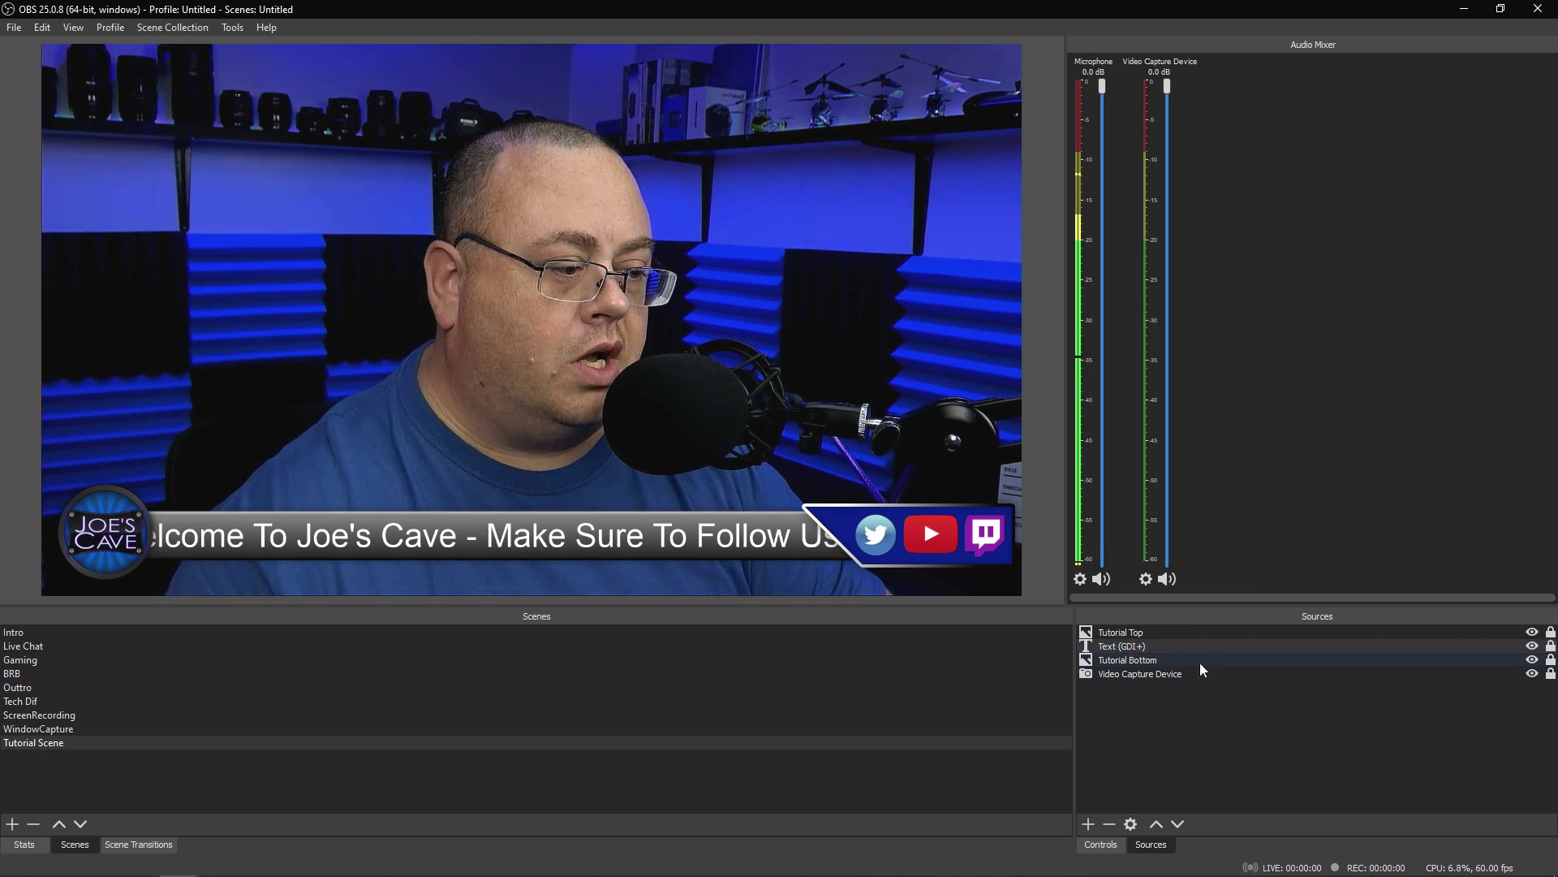
right_click(1171, 650)
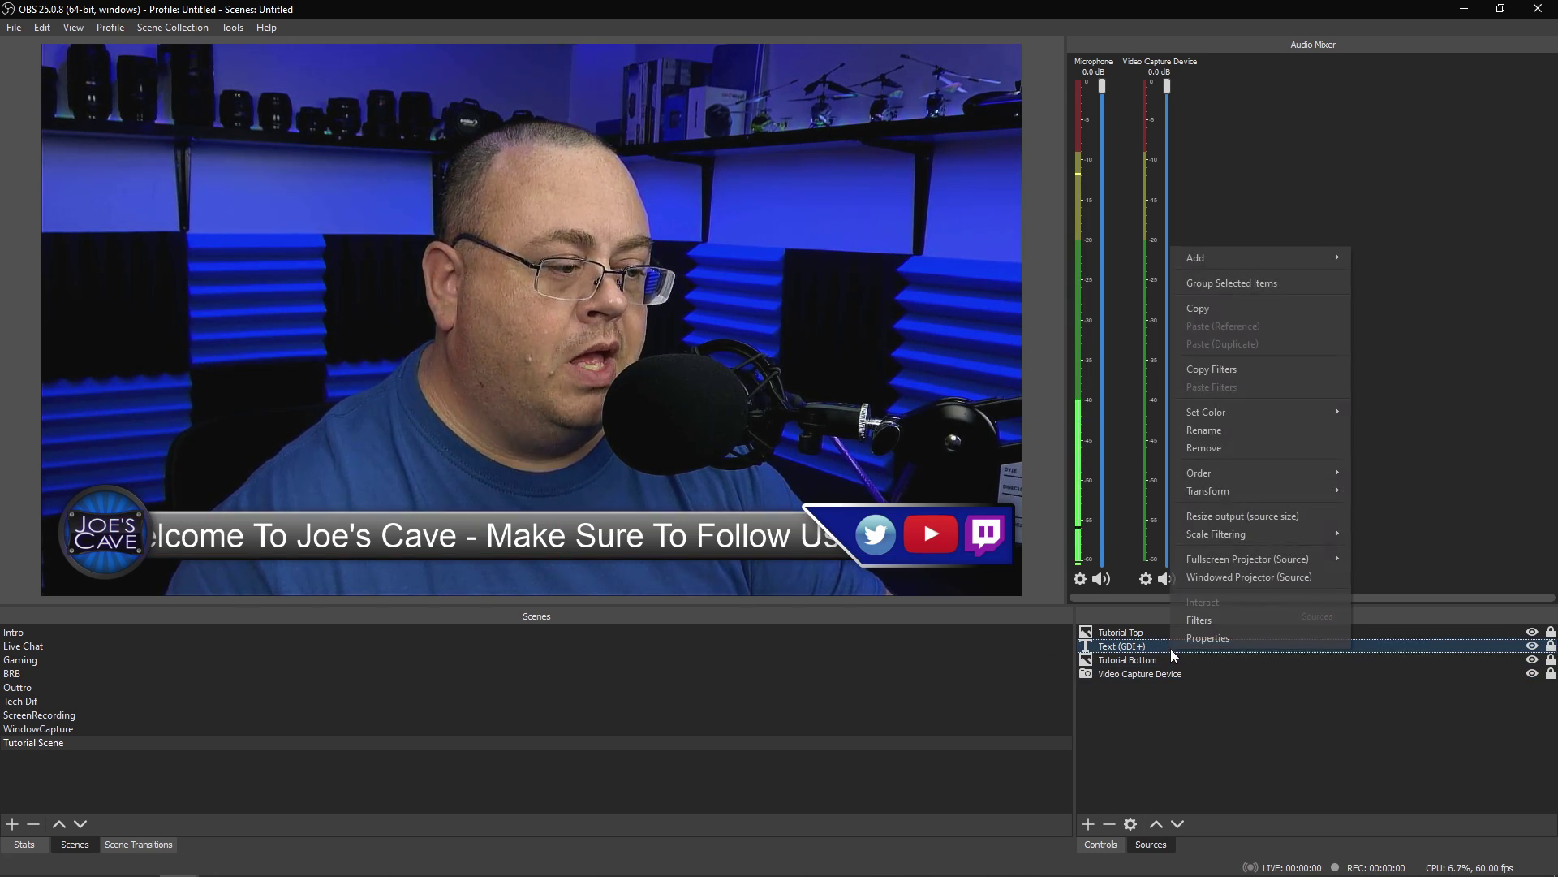
left_click(1201, 620)
left_click(448, 724)
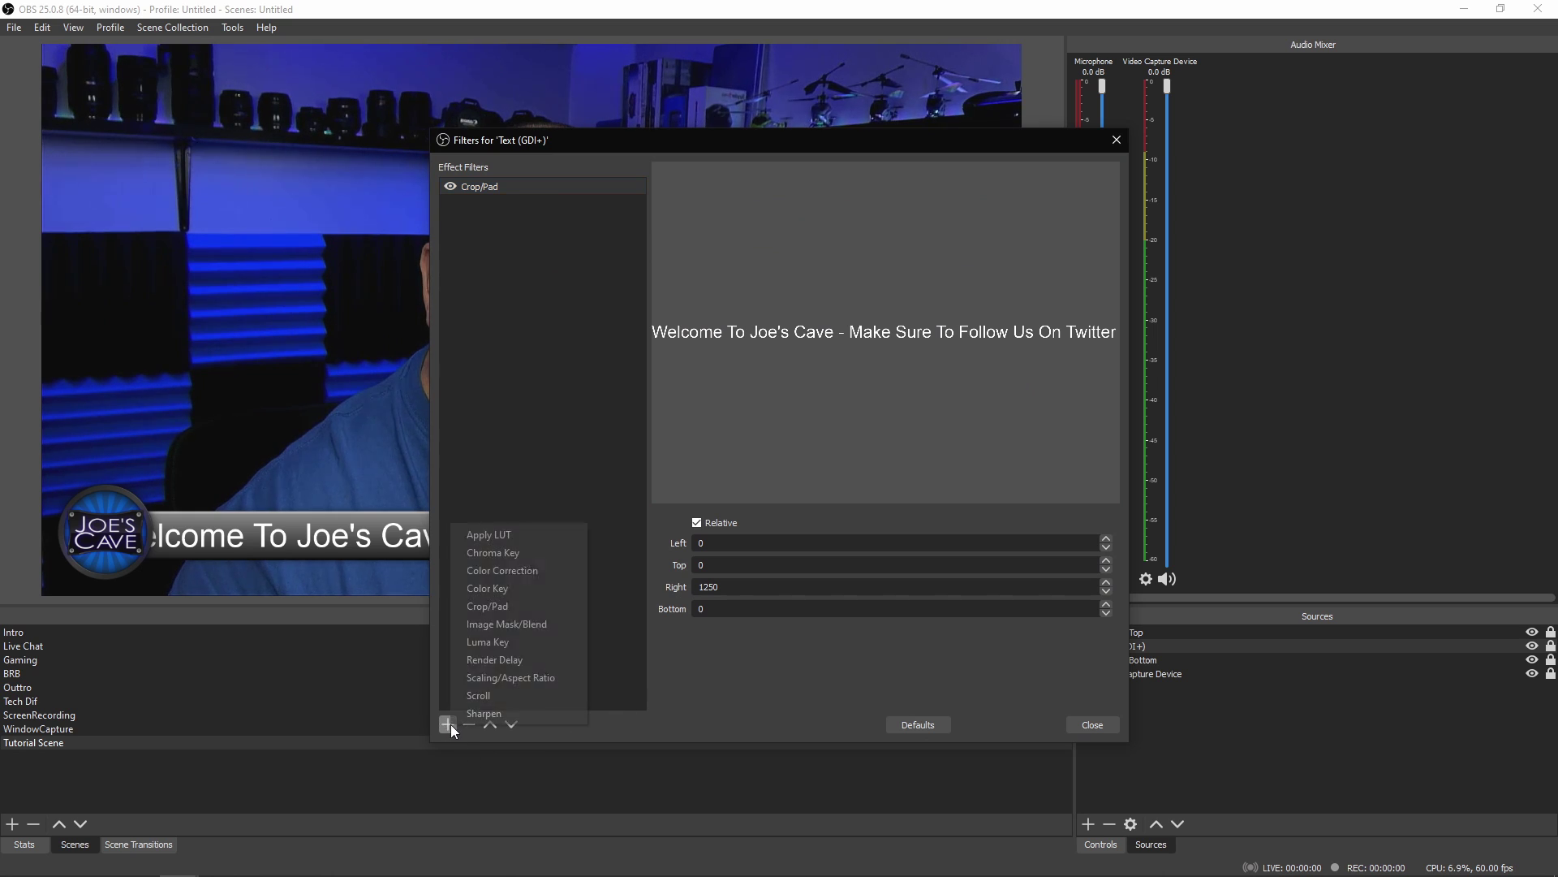
left_click(514, 696)
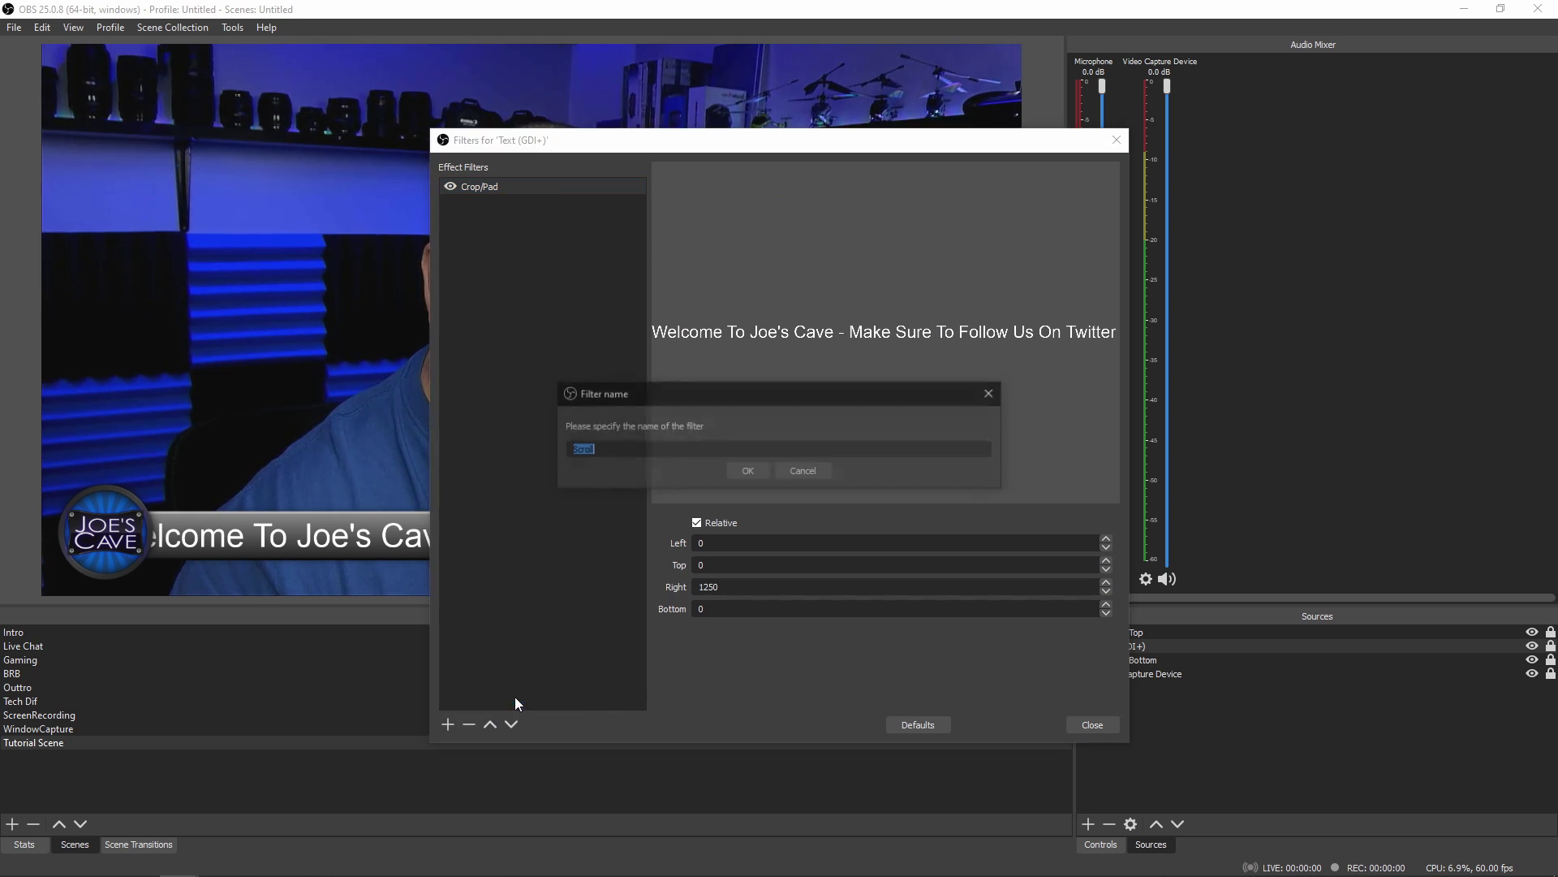
left_click(749, 471)
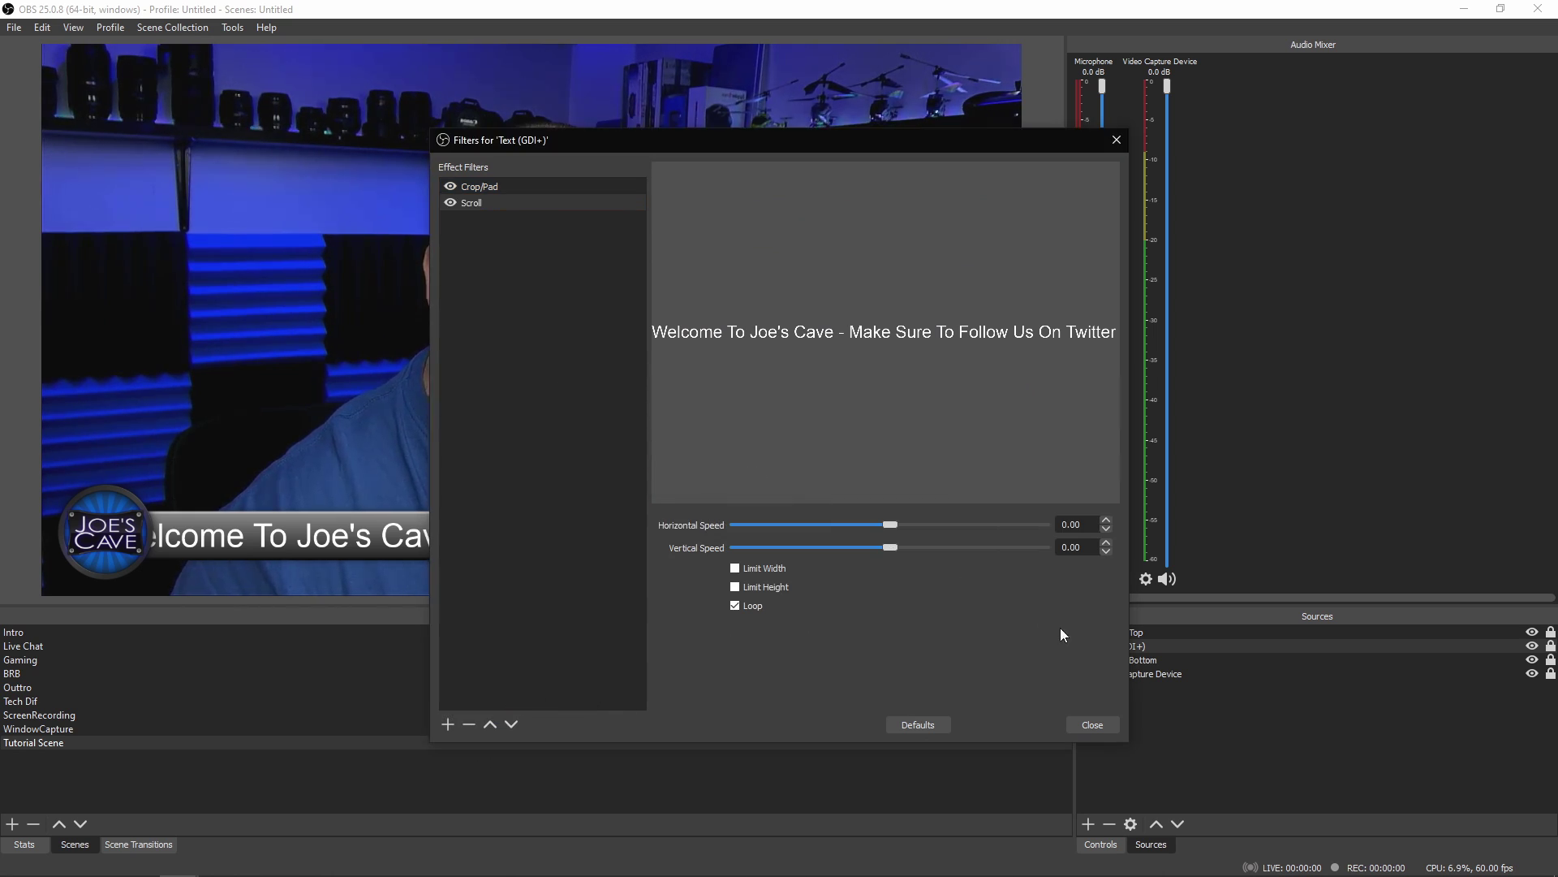
left_click_drag(888, 142, 1361, 143)
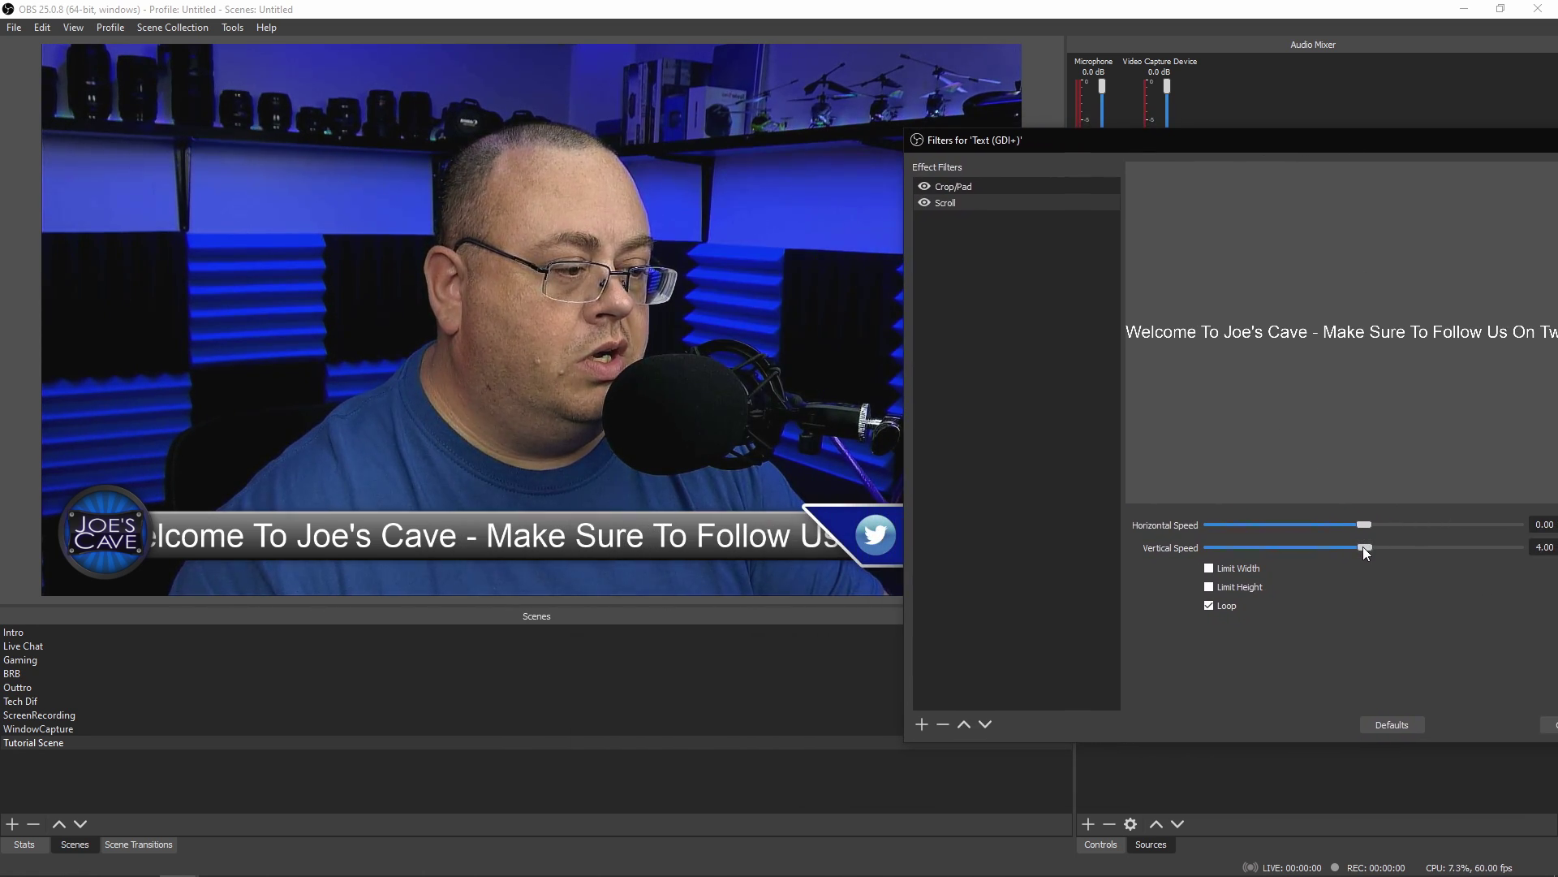
Set the Scroll filter's horizontal speed to about 60, keeping vertical speed at 0
left_click_drag(1362, 548, 1383, 550)
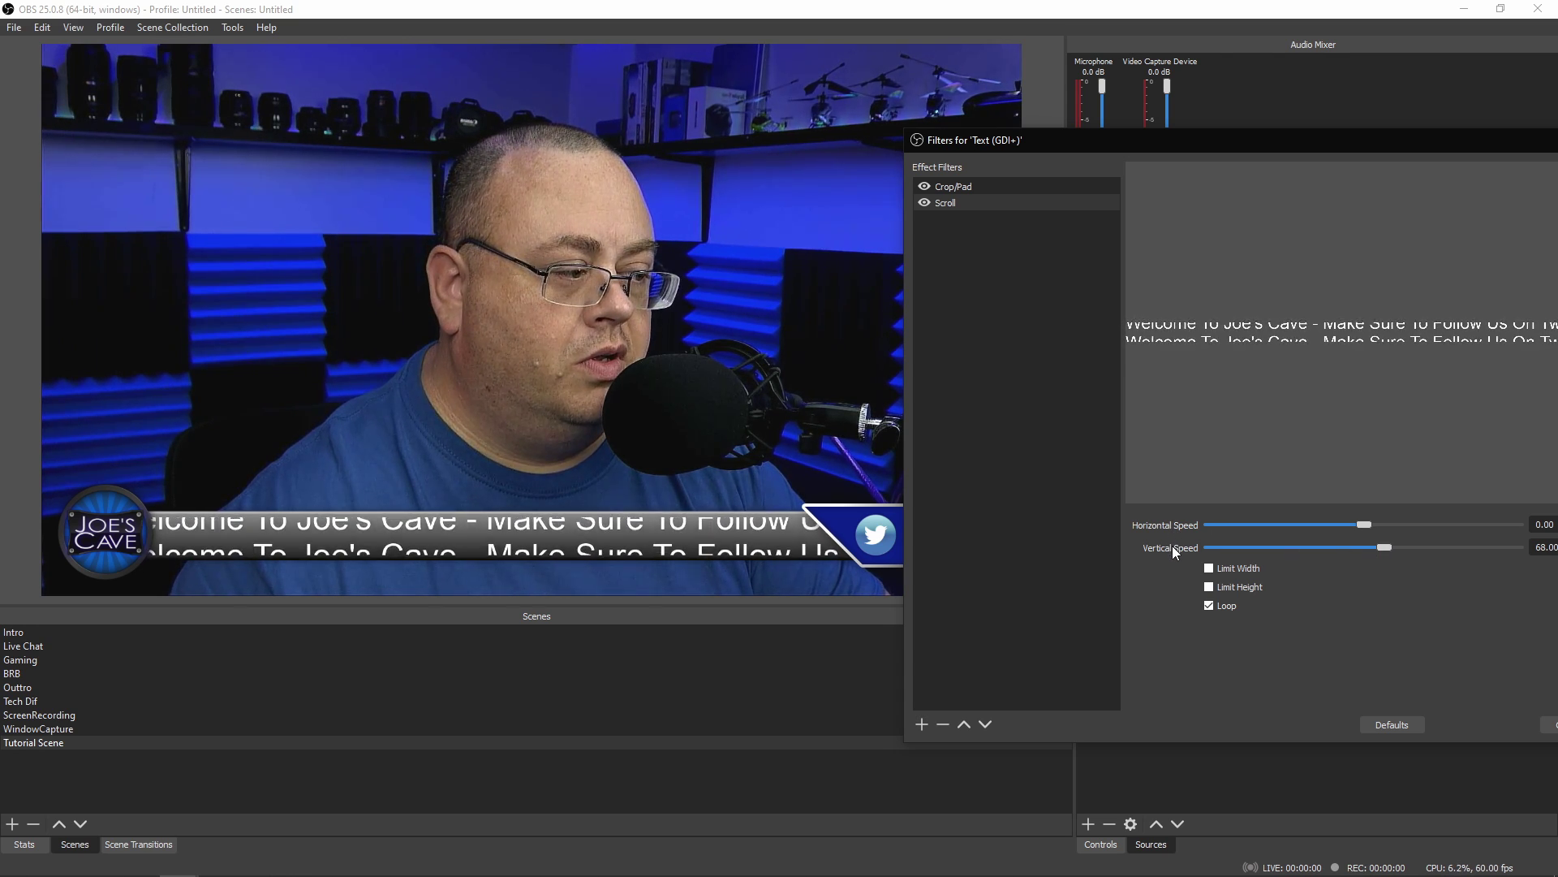
left_click(1396, 722)
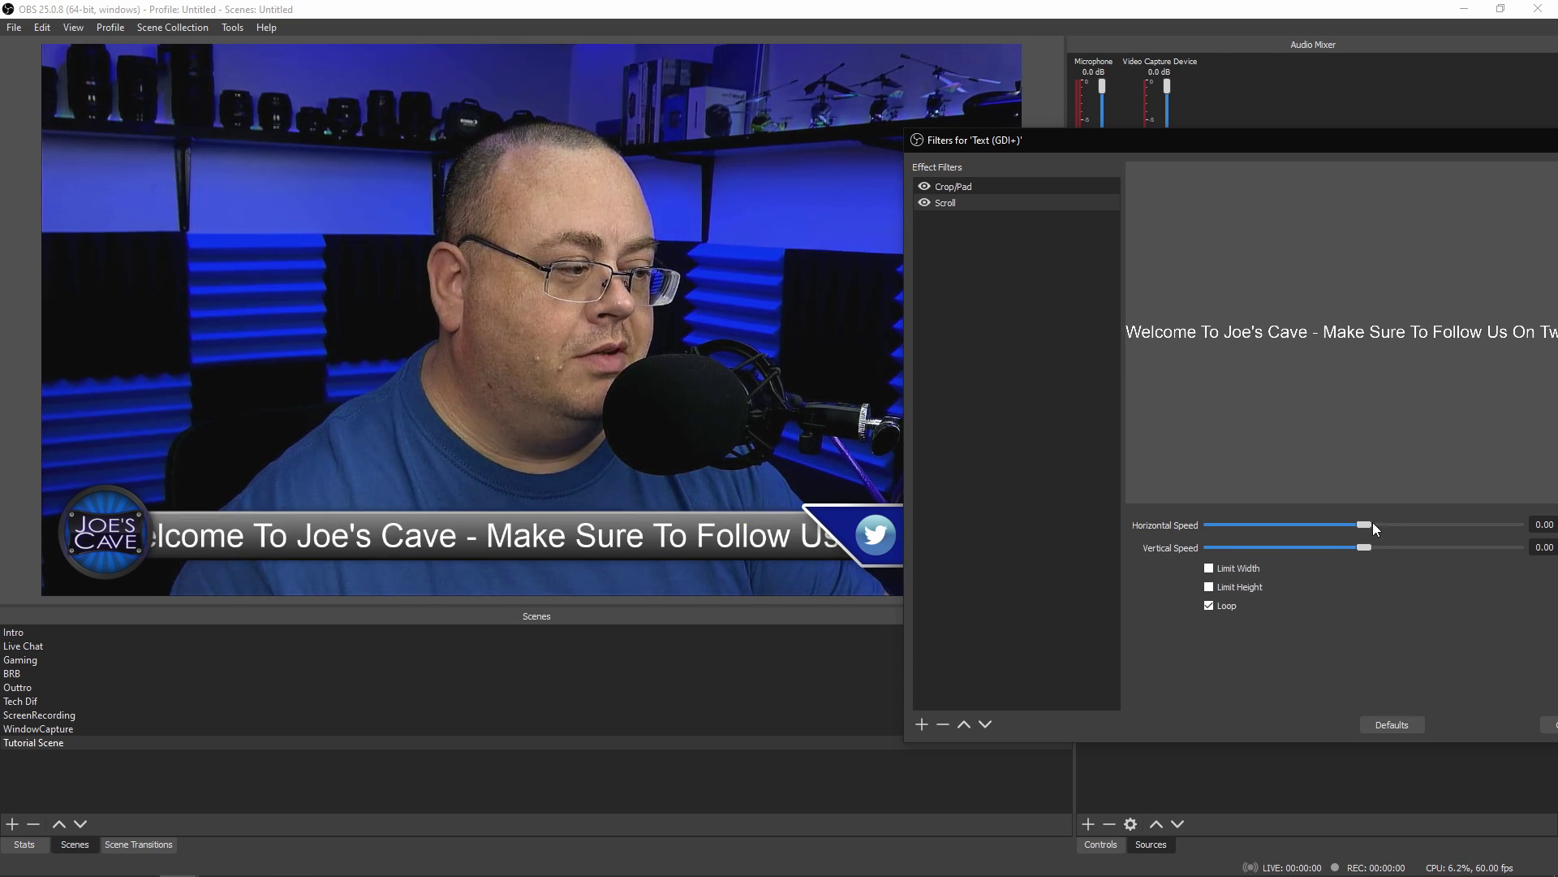
left_click_drag(1366, 525, 1370, 524)
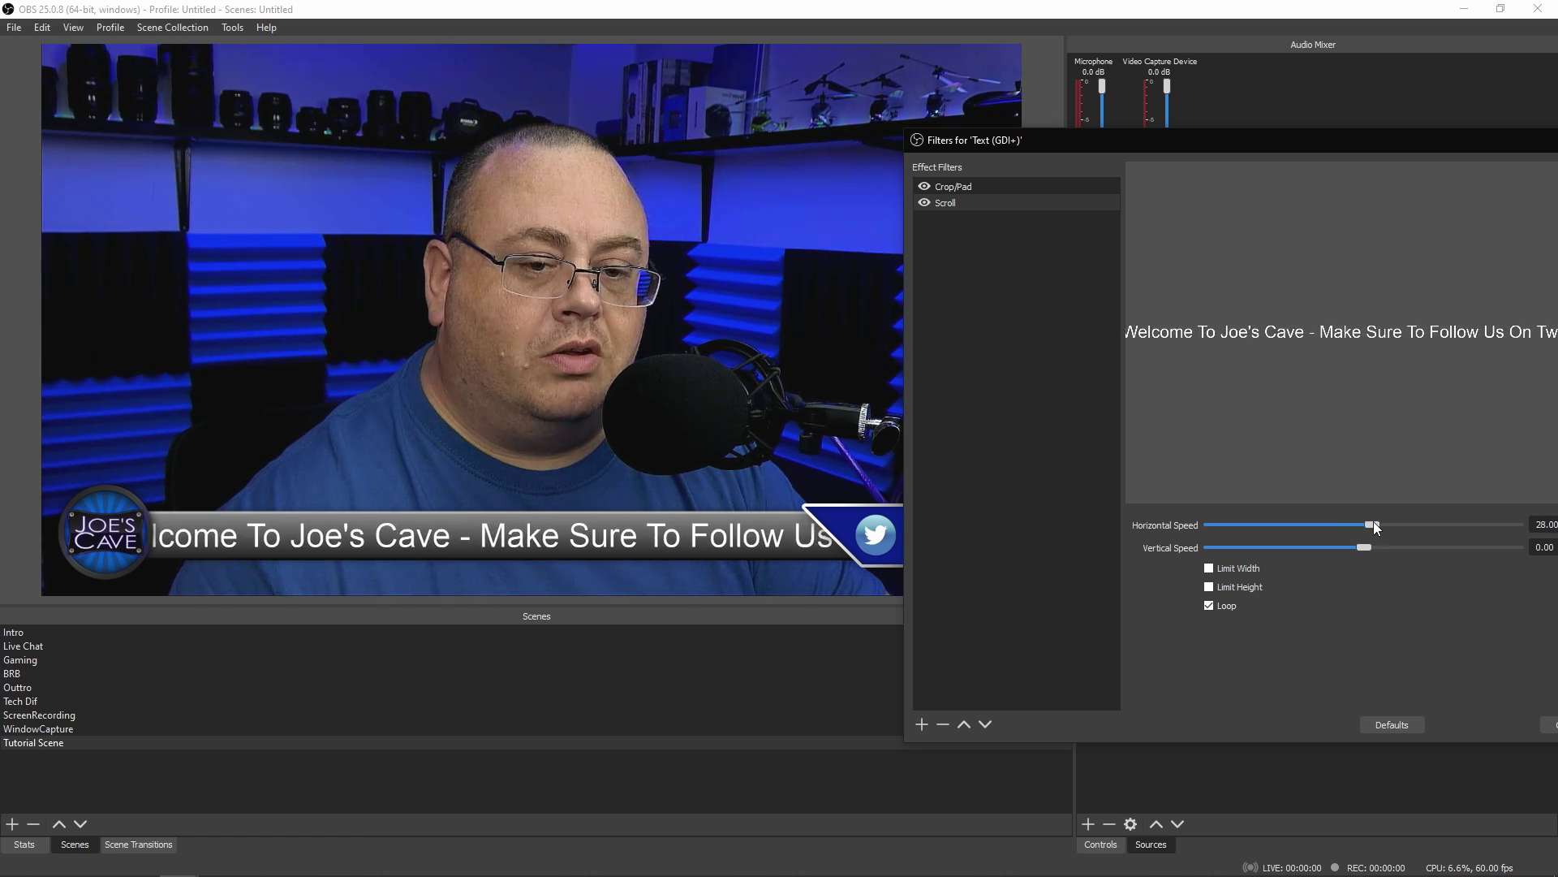
left_click_drag(1374, 525, 1376, 524)
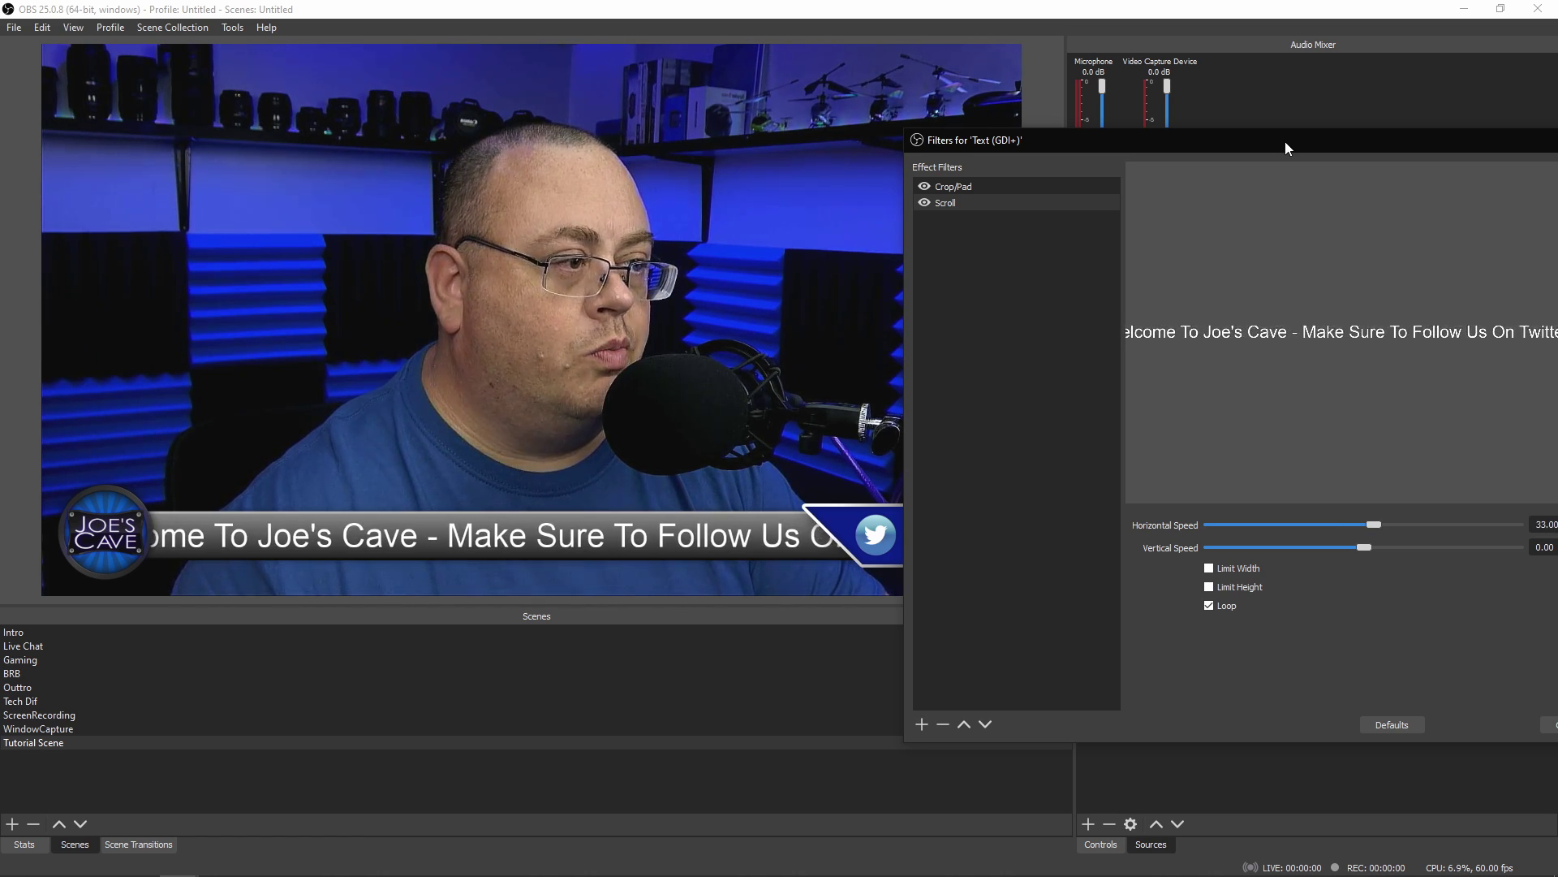
left_click_drag(1286, 148, 1144, 147)
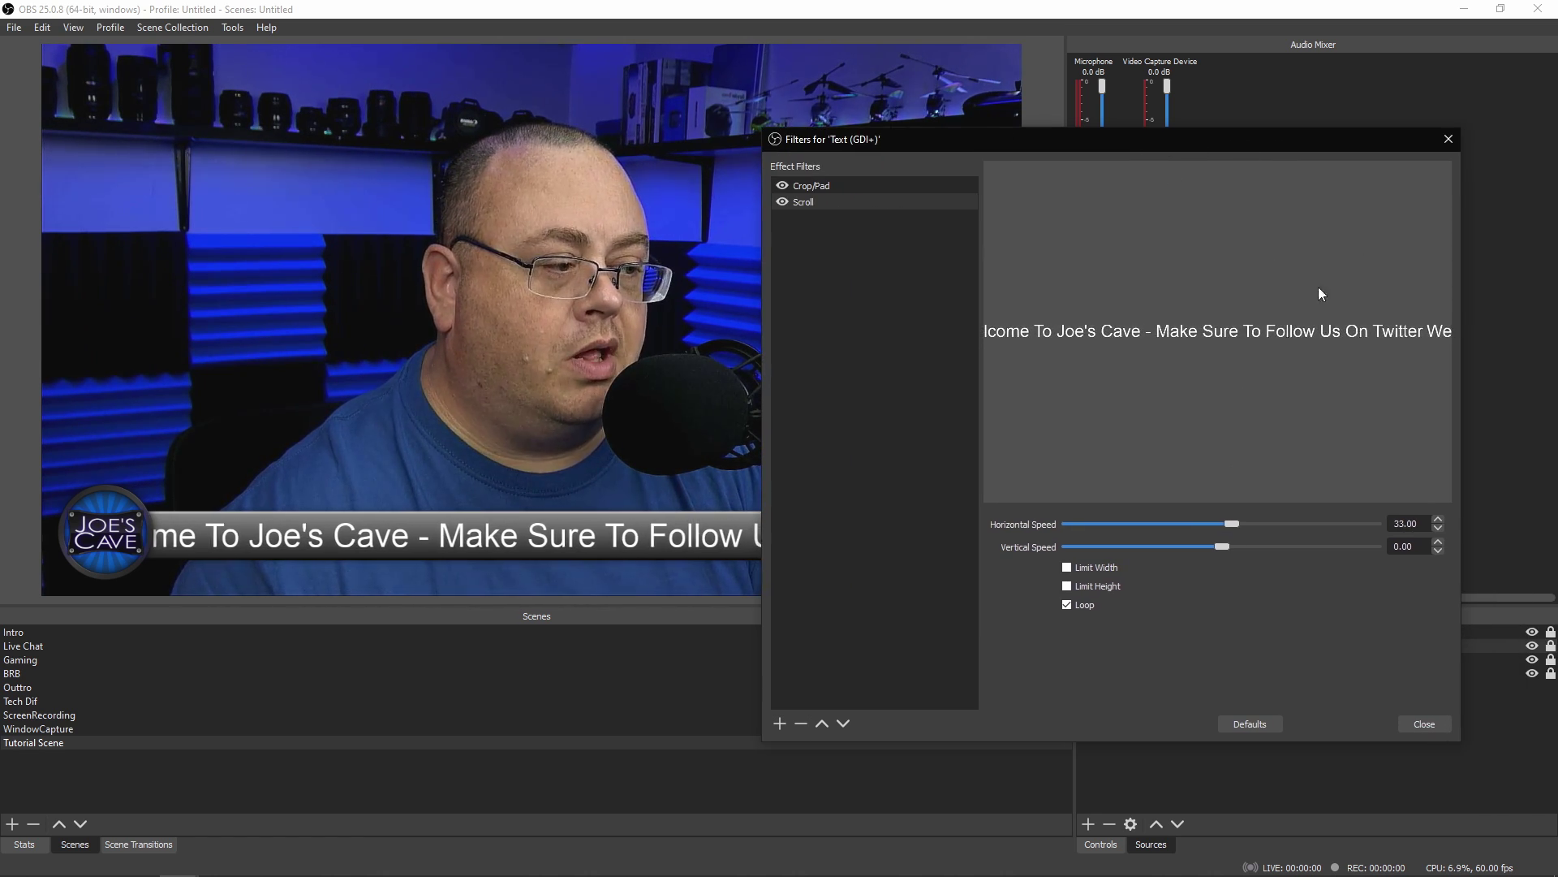
left_click(1249, 524)
left_click_drag(1297, 526, 1307, 528)
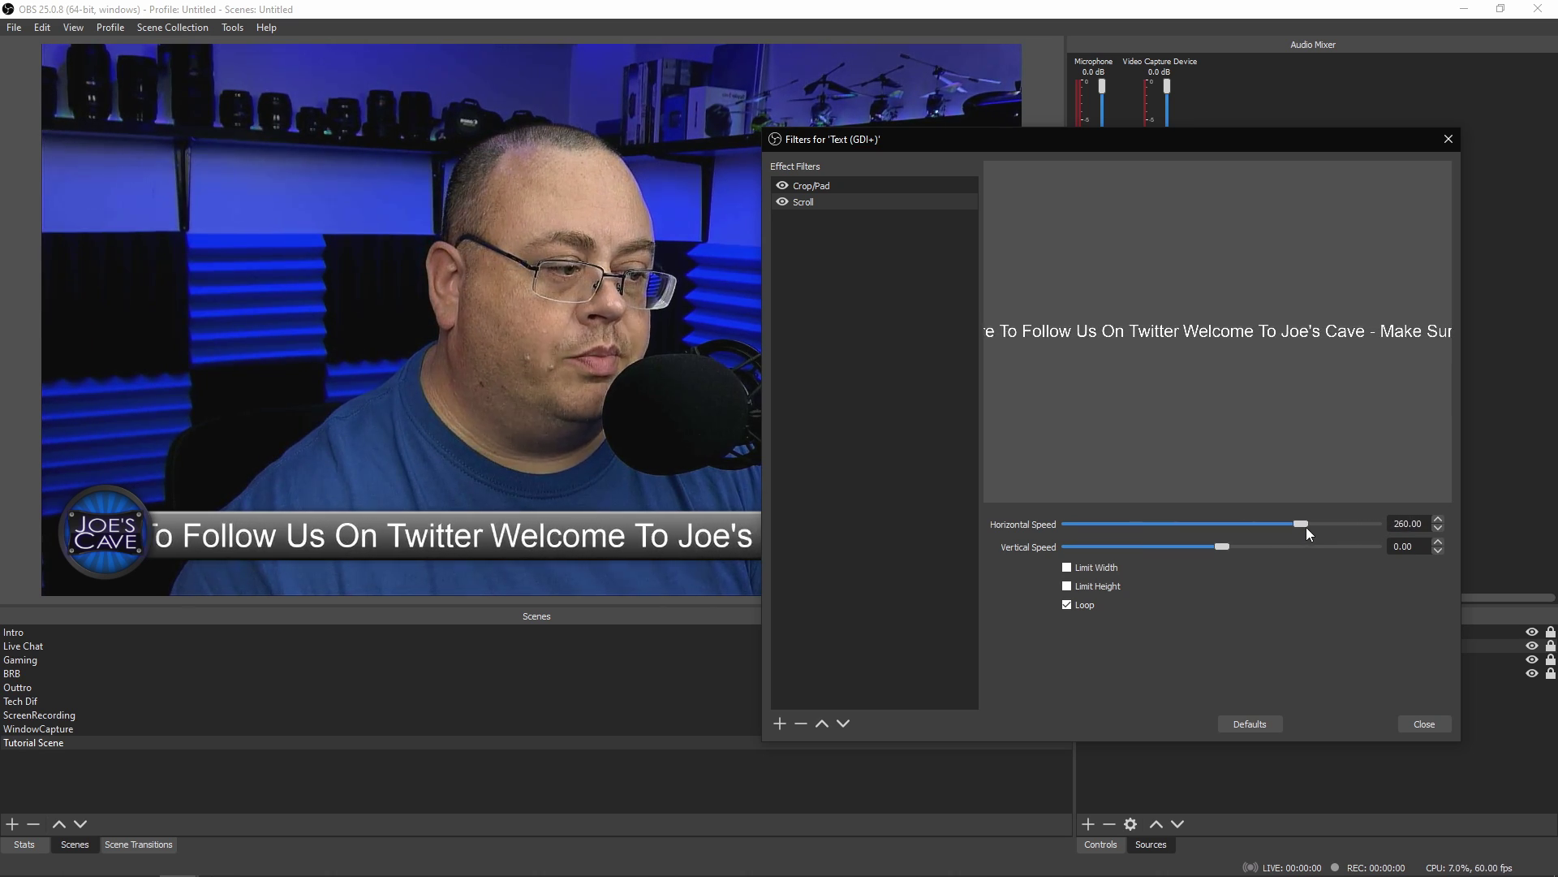
left_click_drag(1307, 528, 1245, 526)
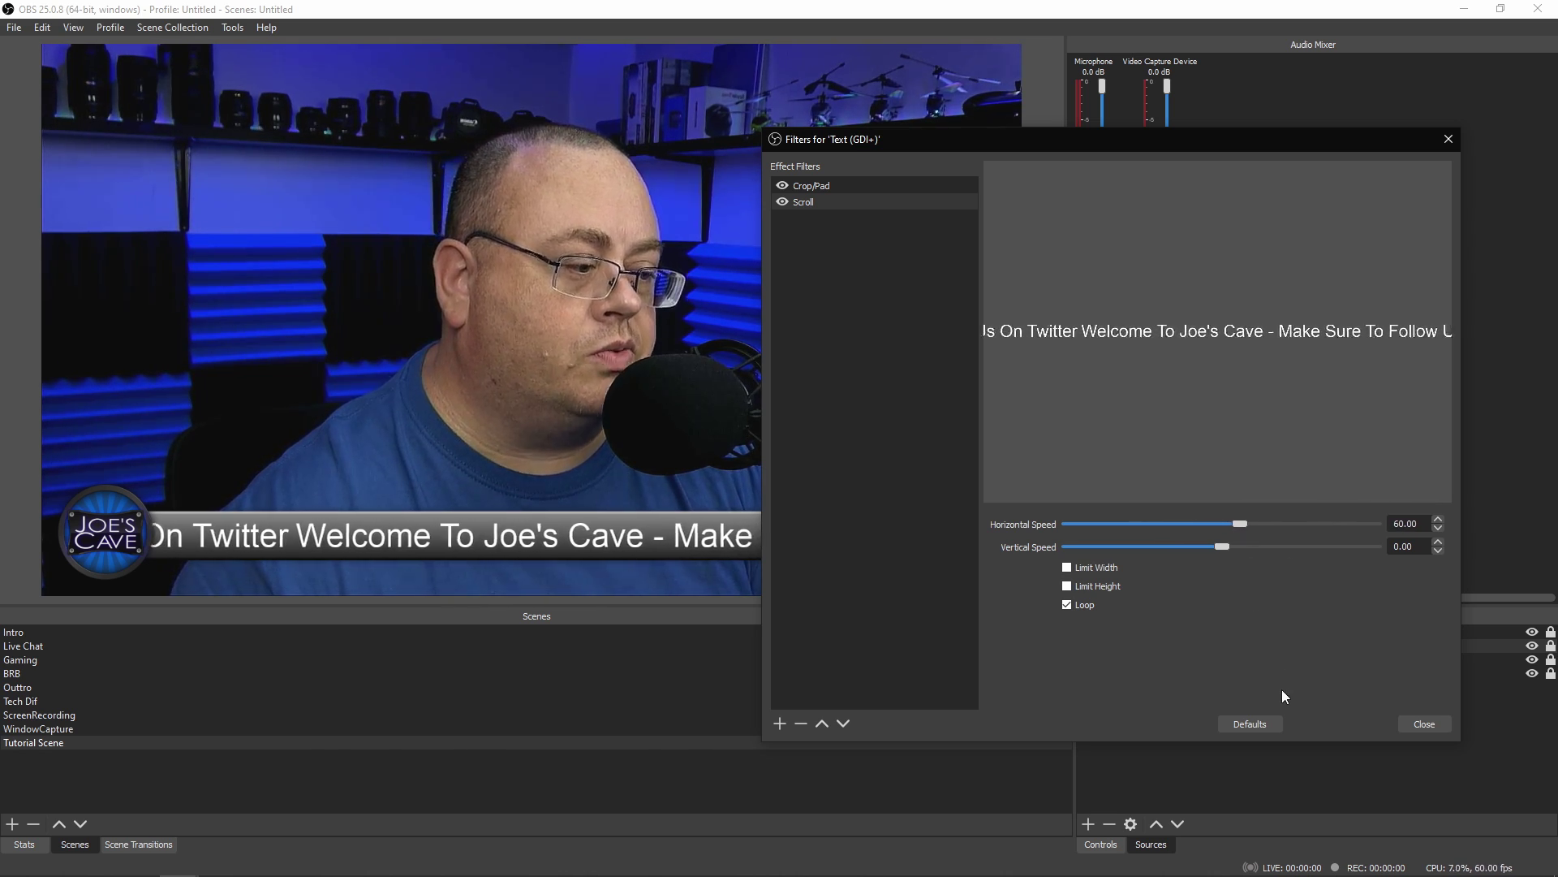
left_click(1424, 723)
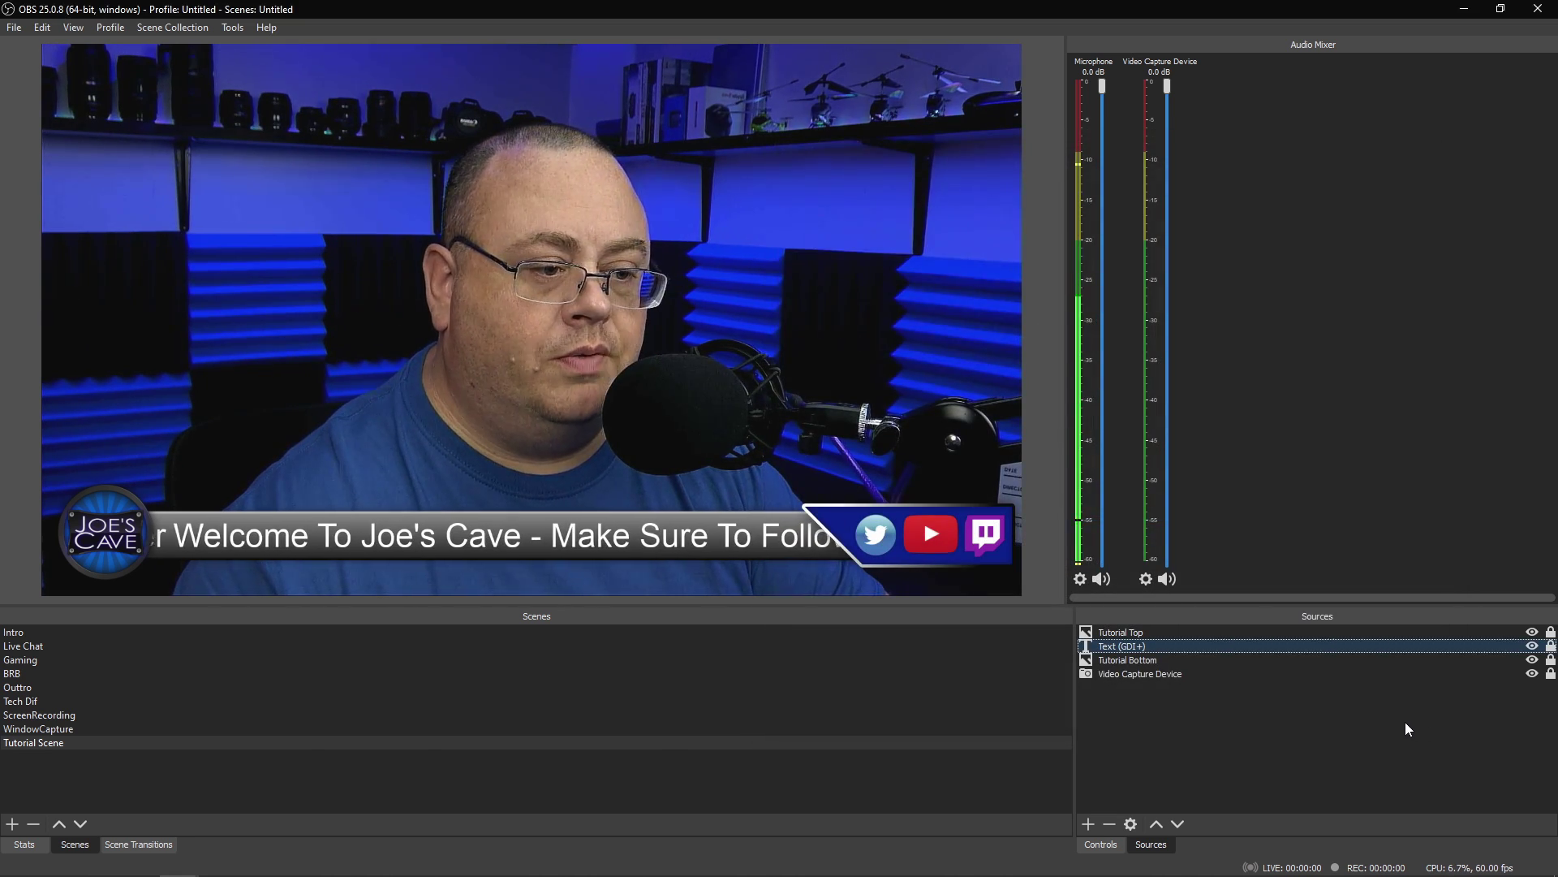